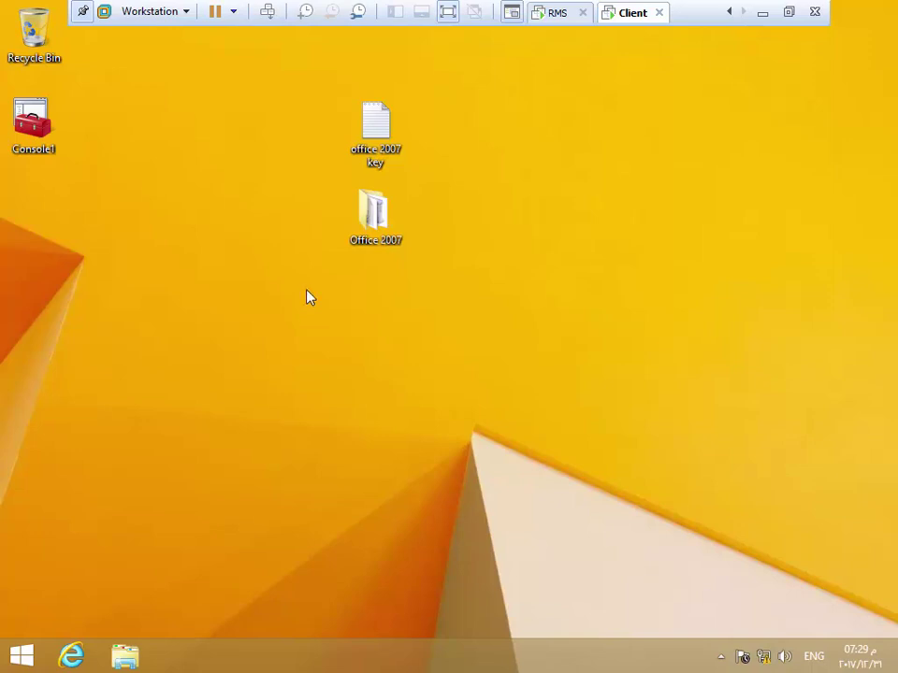
Refresh the client desktop and switch to the RMS server's Server Manager dashboard
right_click(242, 221)
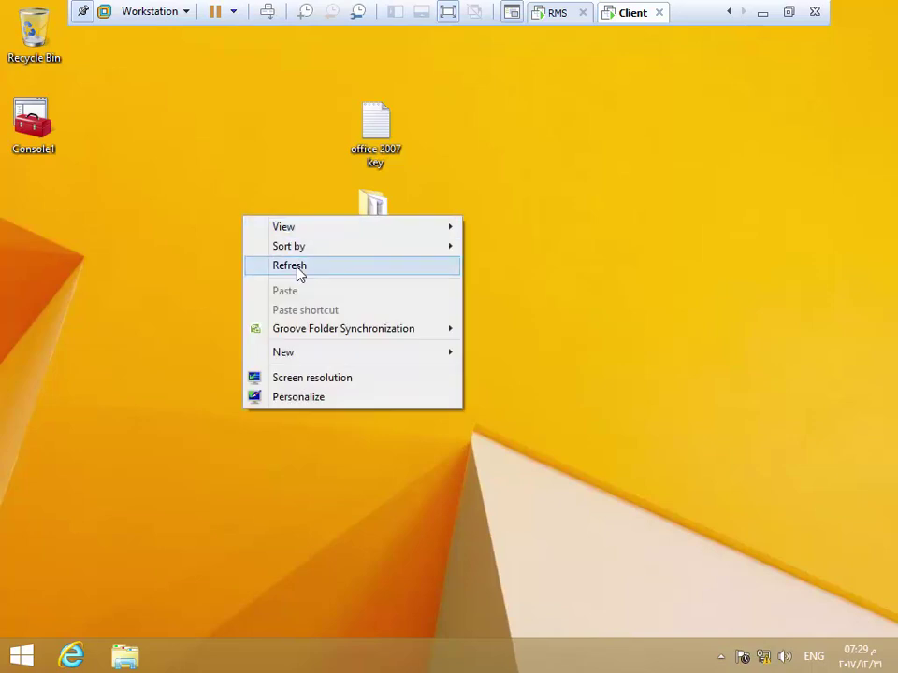
left_click(297, 266)
left_click(553, 13)
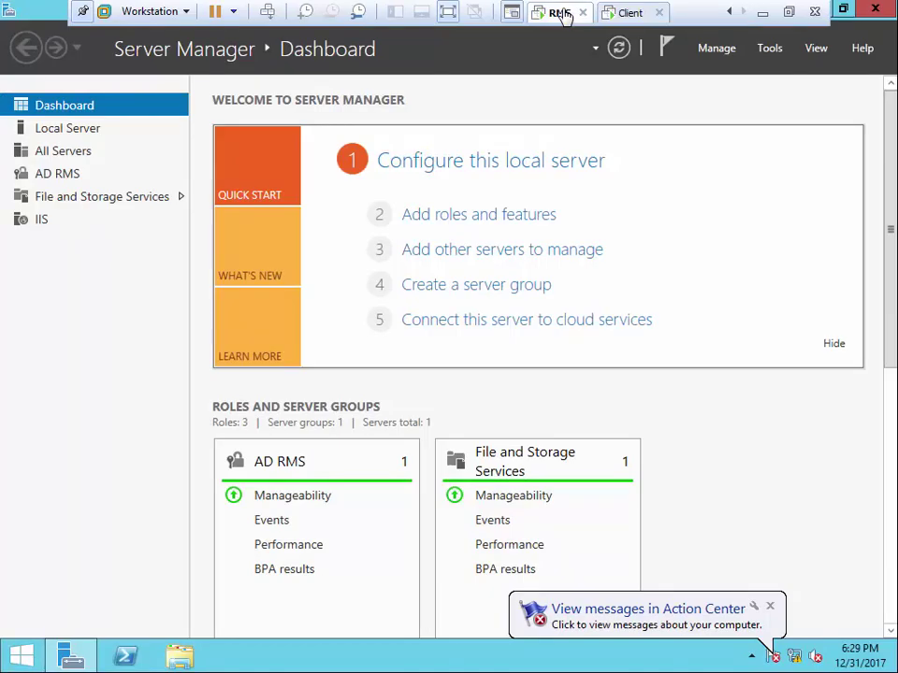
Launch the AD RMS console from Server Manager Tools, maximize it, and accept the certificate warning
left_click(769, 52)
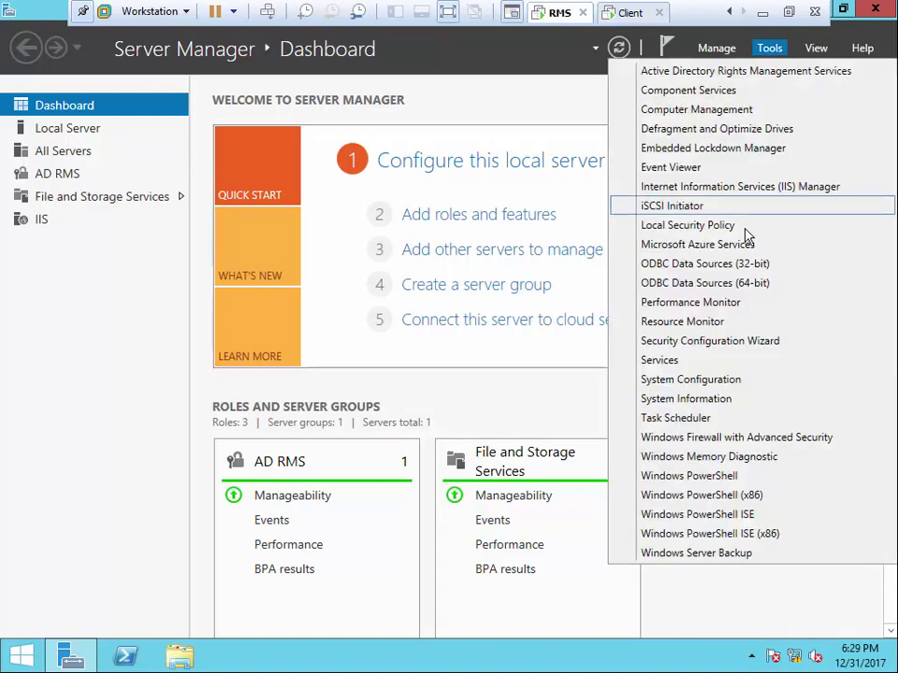
left_click(715, 75)
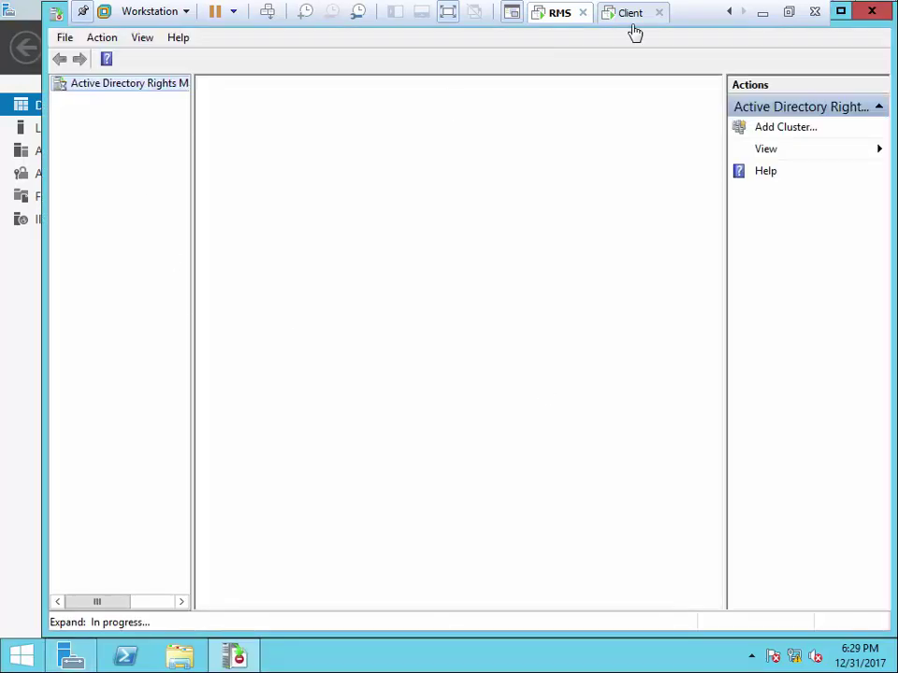
left_click(841, 10)
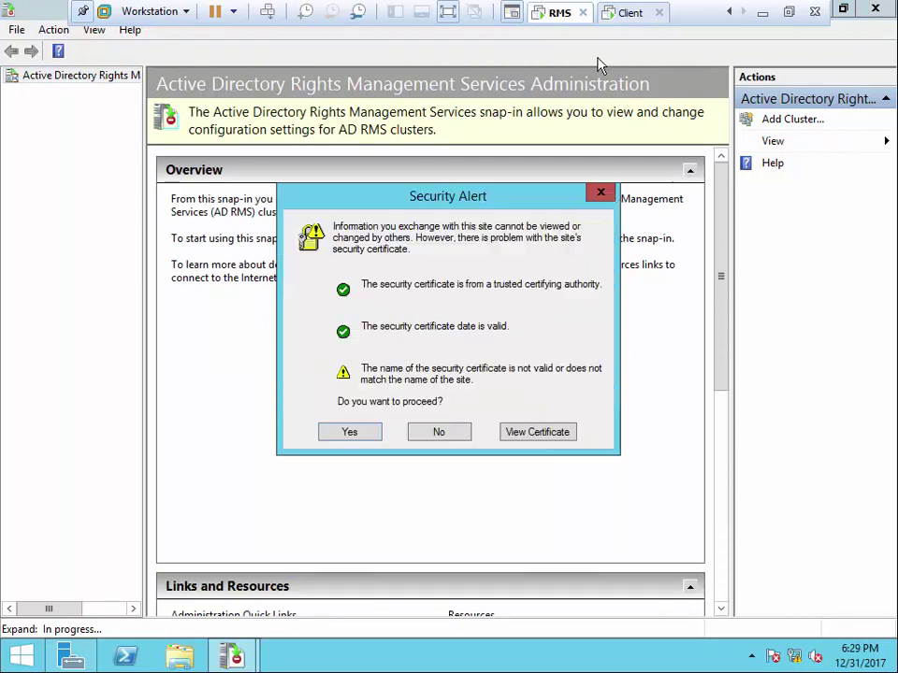
left_click(354, 435)
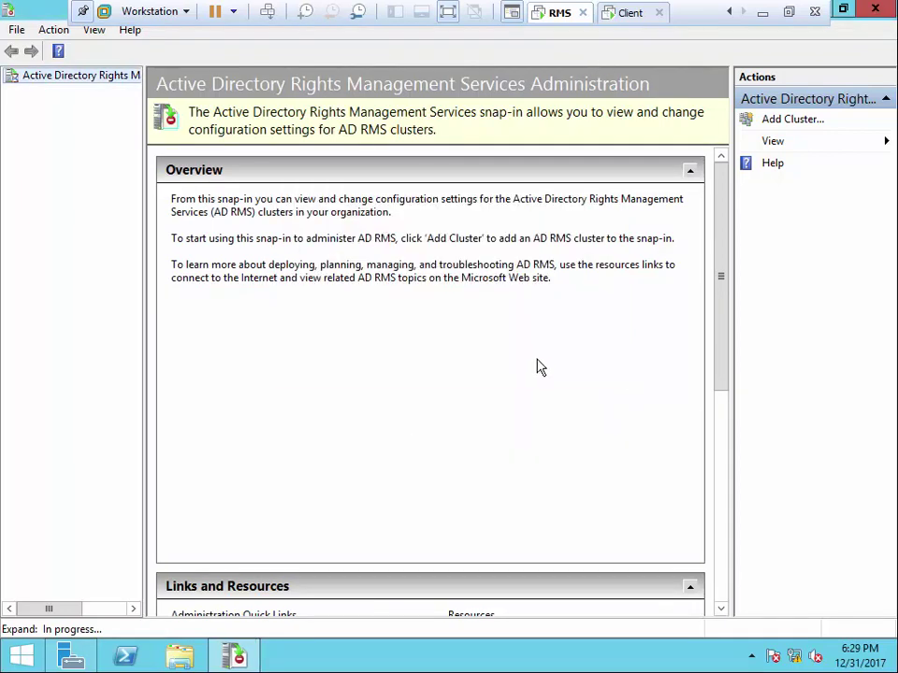
left_click(628, 14)
On the client, open \\192.168.0.1\Public\IT and select the shared Word document
right_click(21, 656)
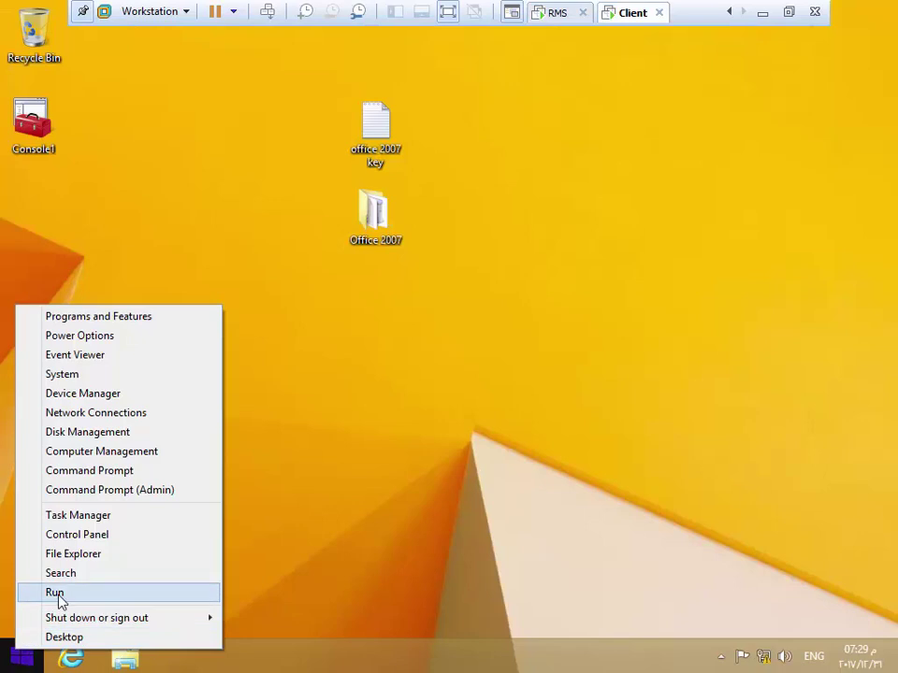
left_click(58, 593)
left_click(135, 602)
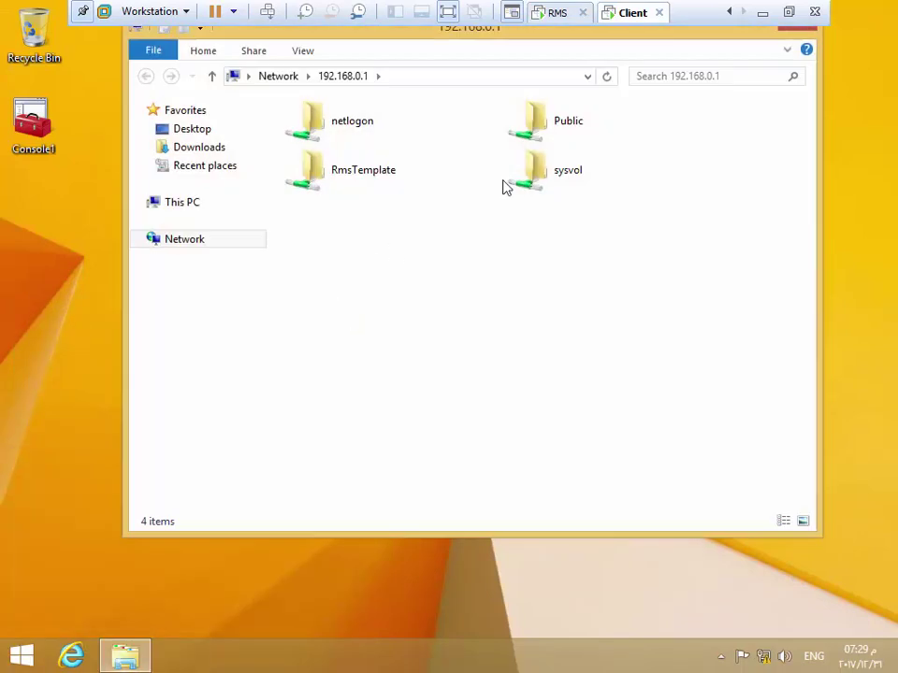
double_click(562, 123)
double_click(310, 133)
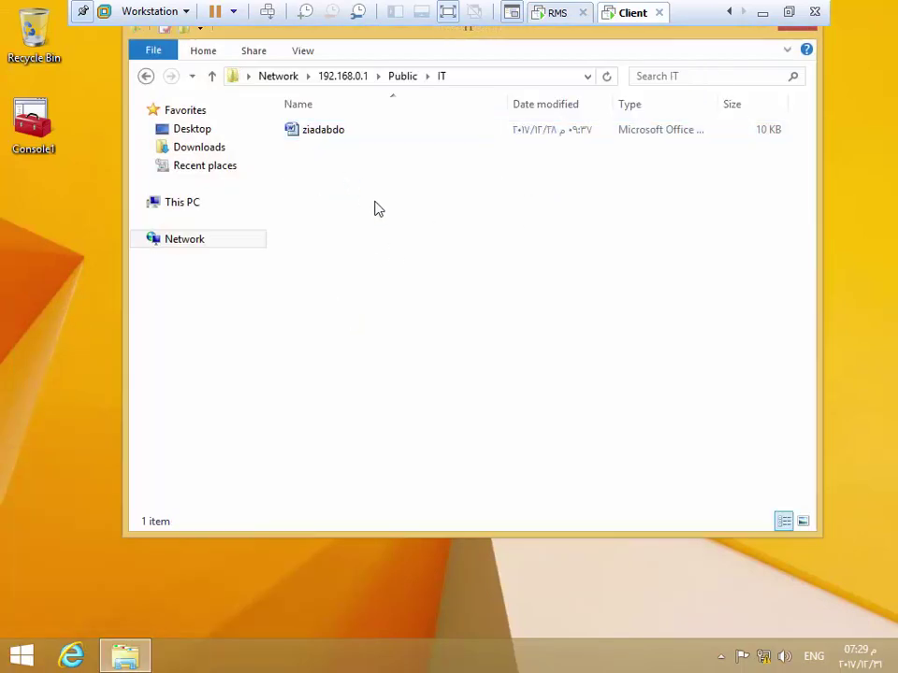
left_click(299, 136)
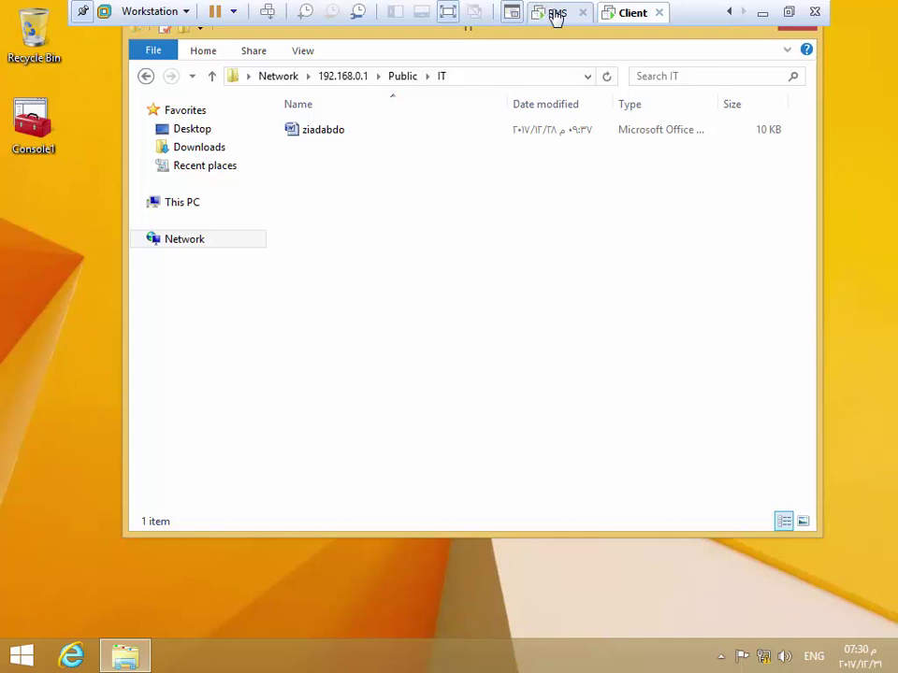
left_click(324, 135)
left_click(324, 134)
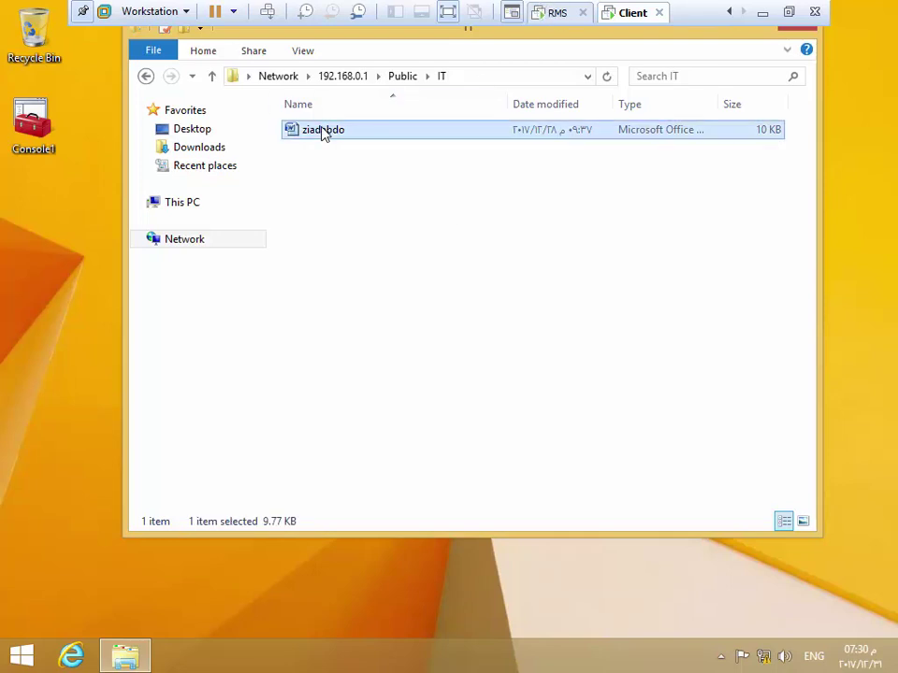
Open the document in Word 2007 and check Prepare > Restrict Permission, which shows no templates
double_click(325, 137)
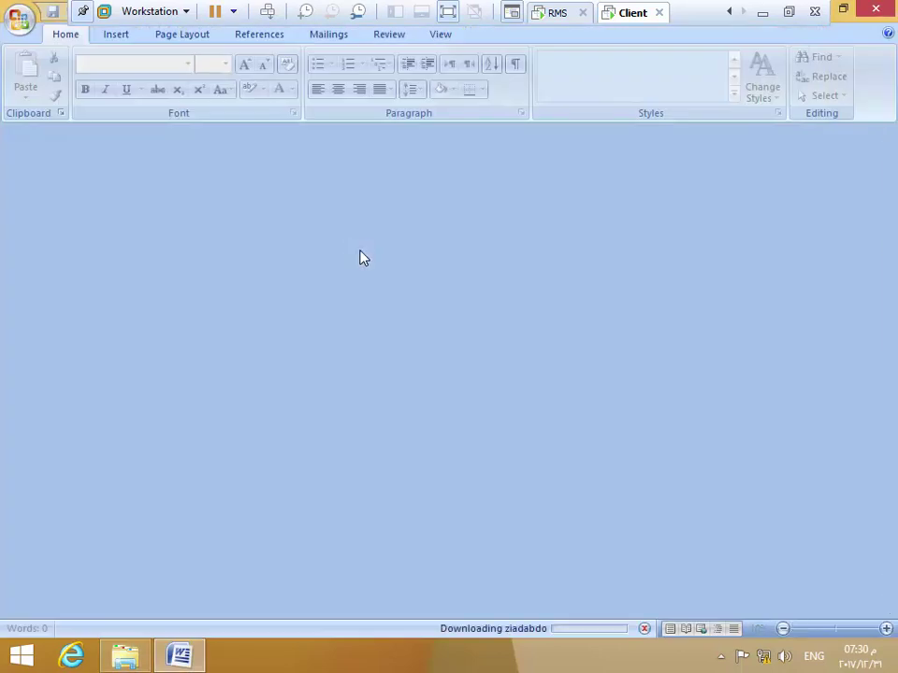
left_click(18, 19)
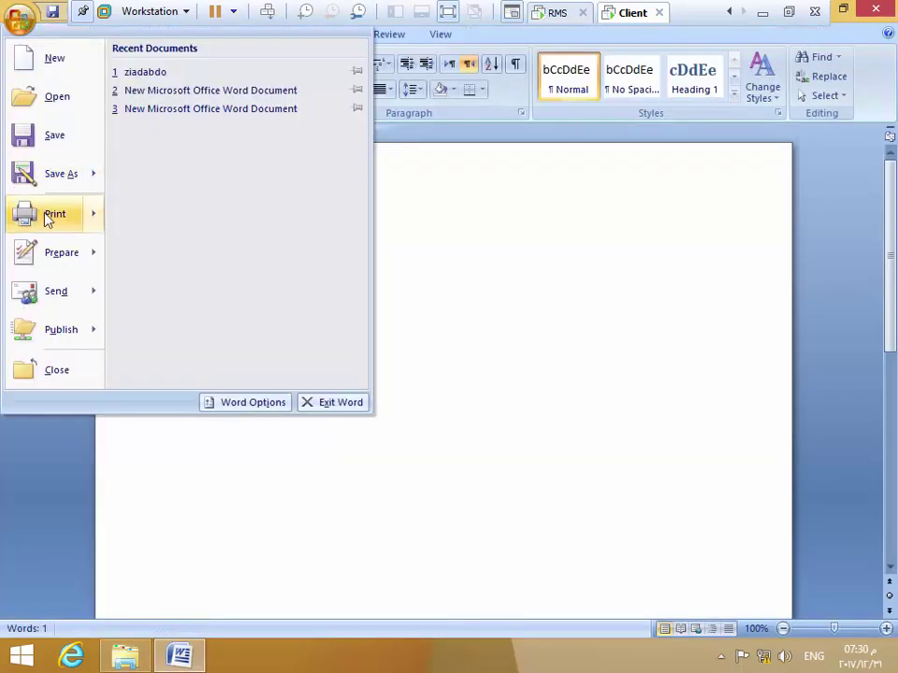
mouse_move(59, 257)
mouse_move(339, 224)
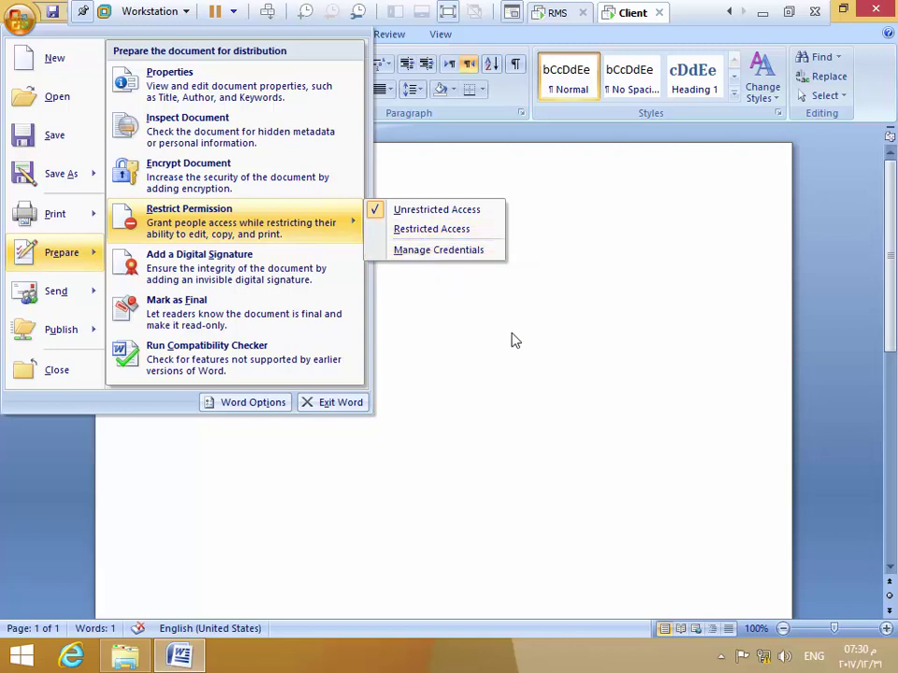
left_click(551, 332)
left_click(557, 15)
Expand rms.iu.com (Local) and show Rights Policy Templates, listing View at \\dc\RmsTemplate
left_click(12, 91)
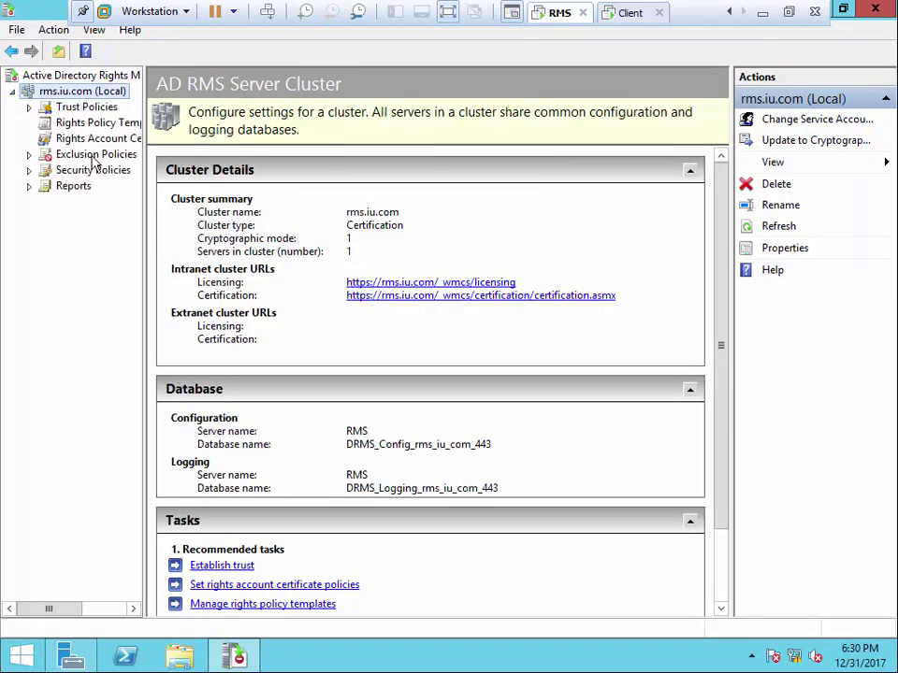
left_click_drag(143, 150, 190, 150)
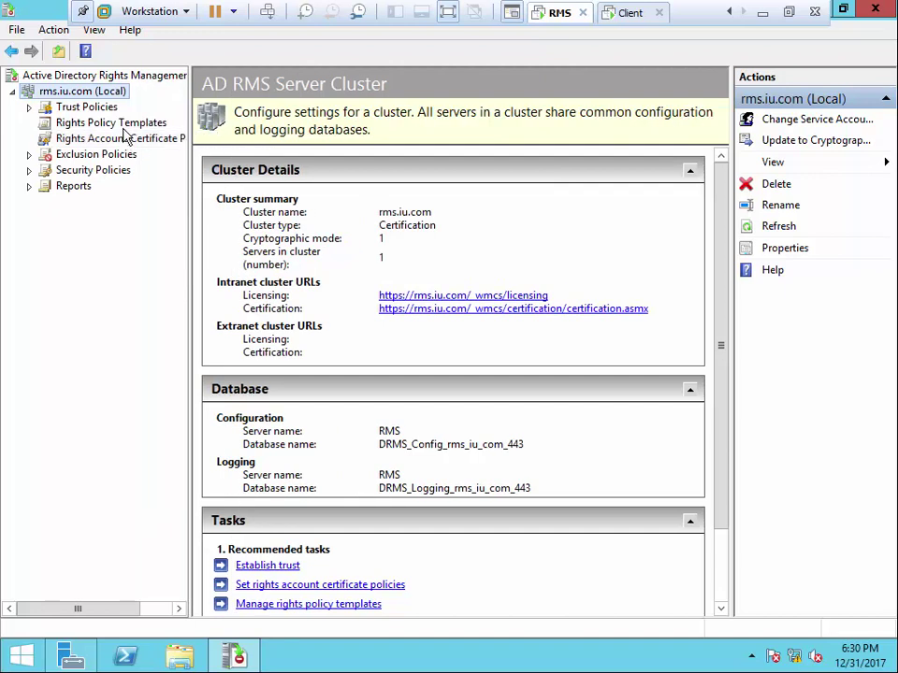
left_click(110, 123)
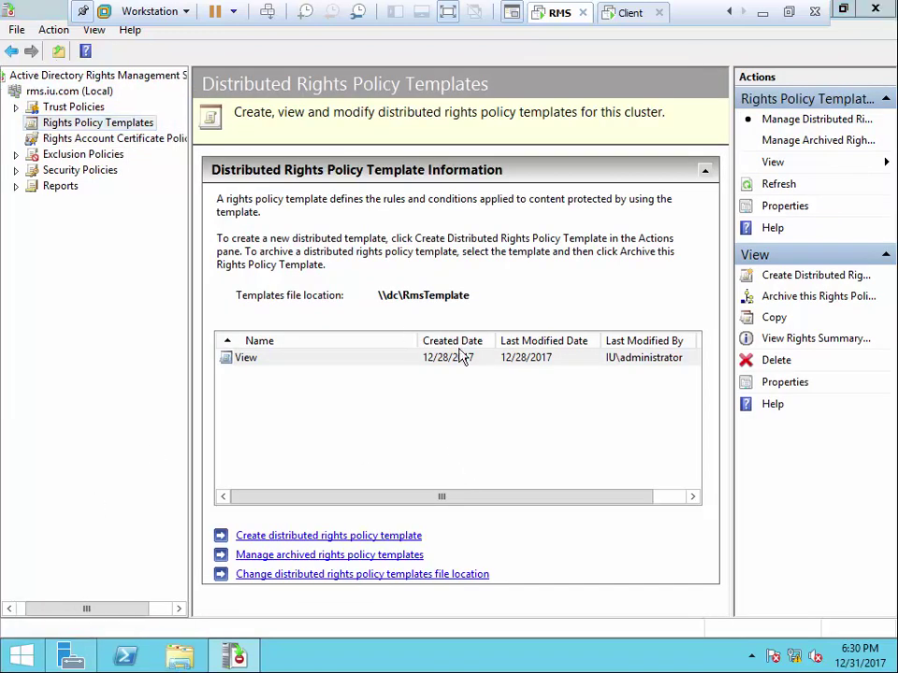
Browse the server's Local Disk (C:) in Explorer, close it, and reveal the DC machine tab
key("super+e")
double_click(377, 384)
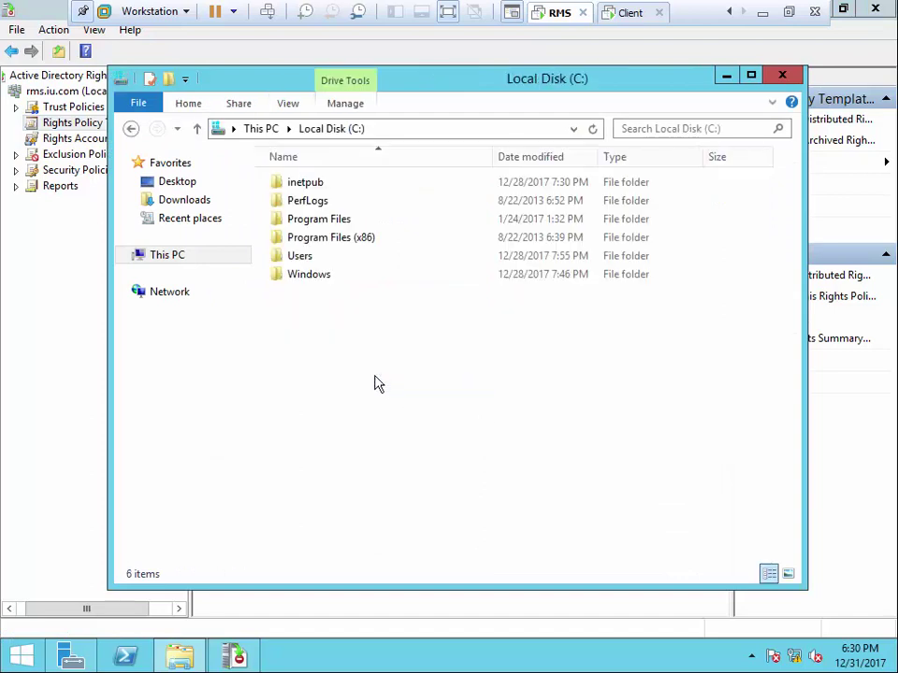
left_click(781, 75)
left_click(729, 11)
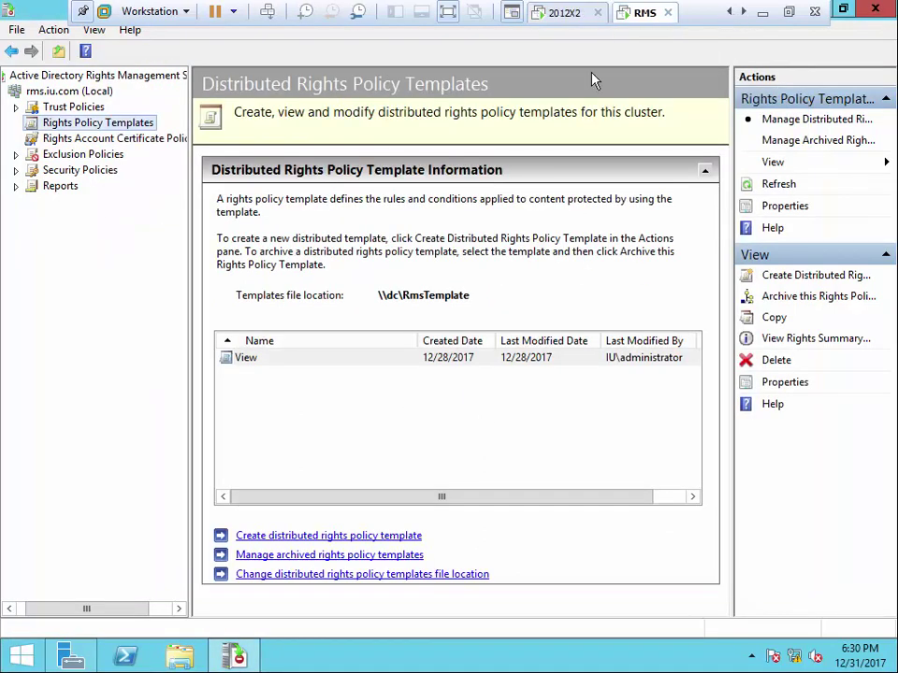
left_click(729, 11)
Sign in to the DC machine as Administrator with the account password
left_click(560, 15)
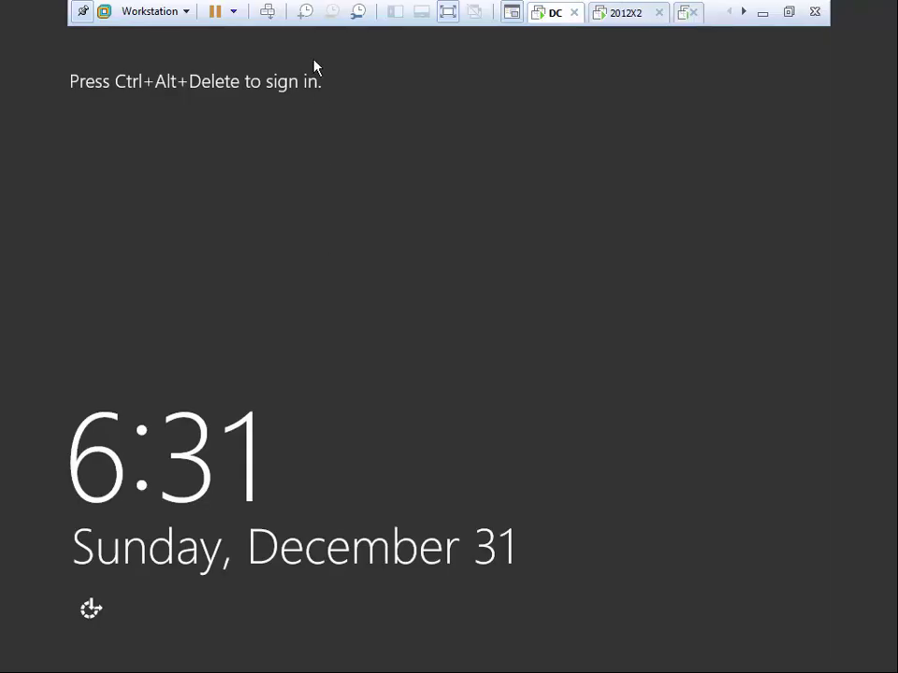
left_click(268, 12)
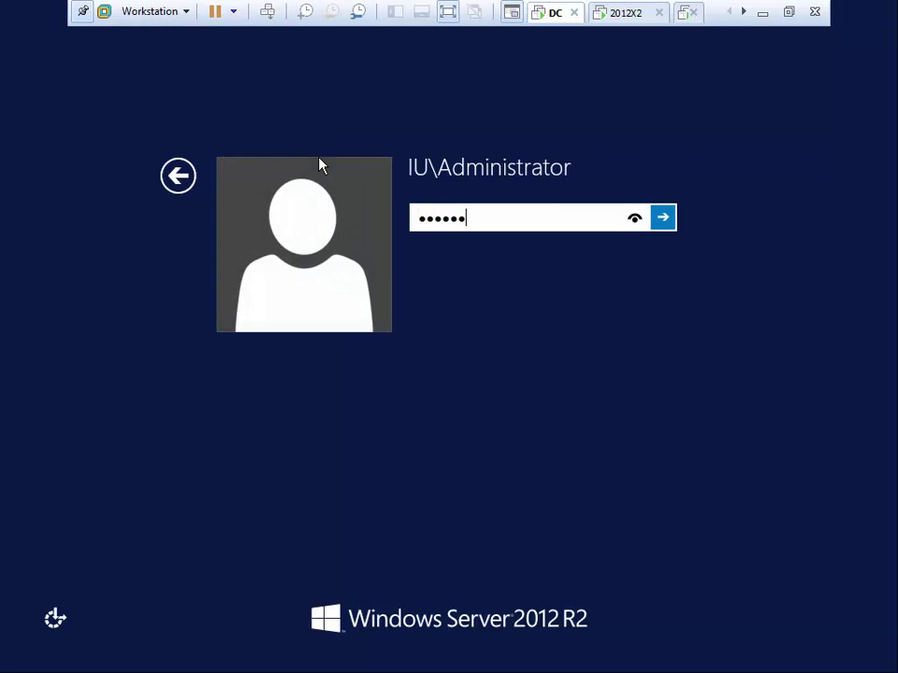
key("Return")
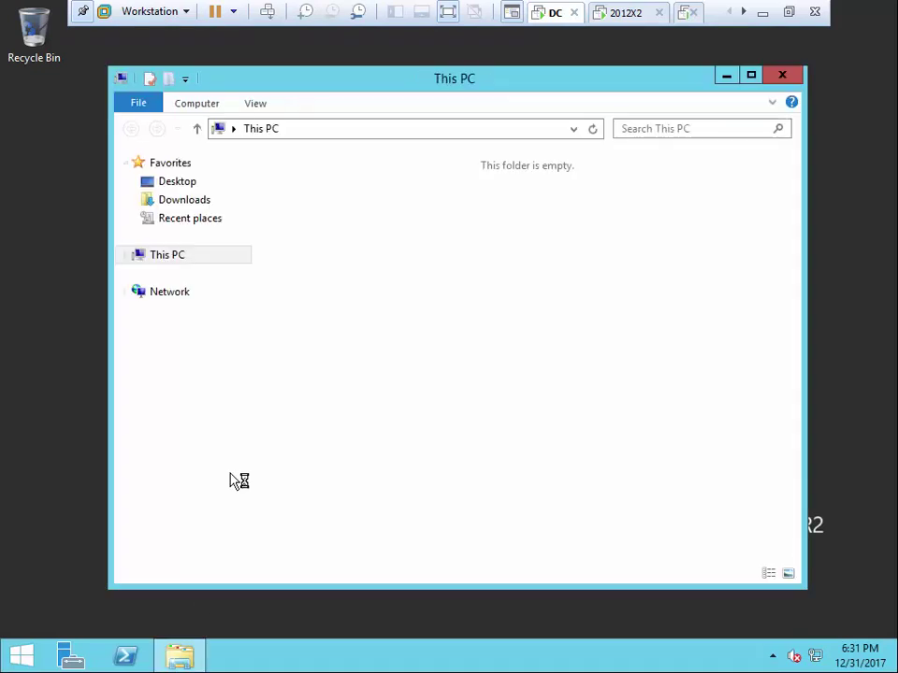
Open New Volume (E:) > RmsTemplate, which holds View.xml, then return to the RMS server
double_click(366, 424)
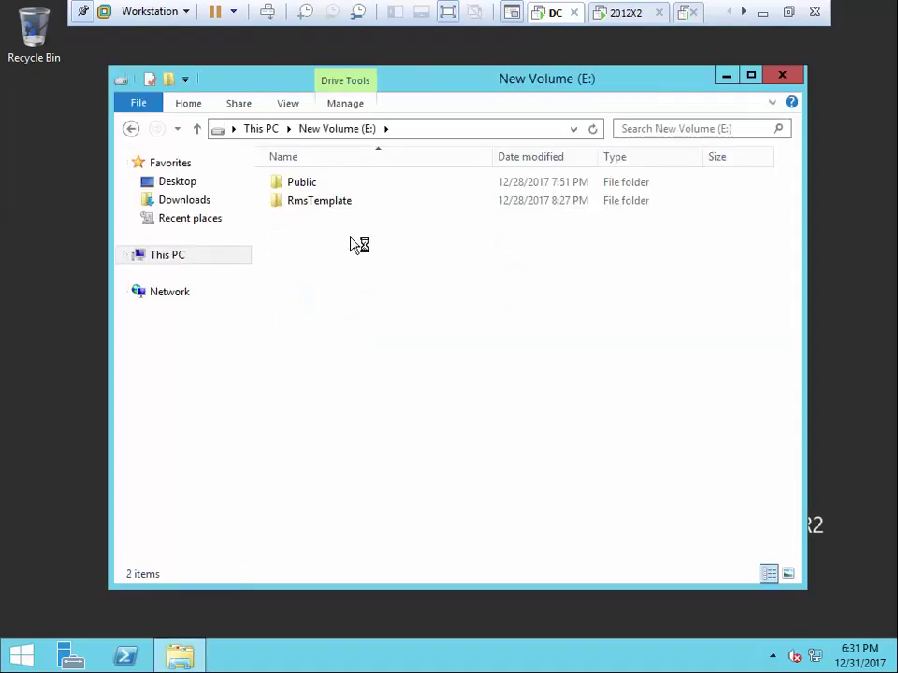
double_click(329, 202)
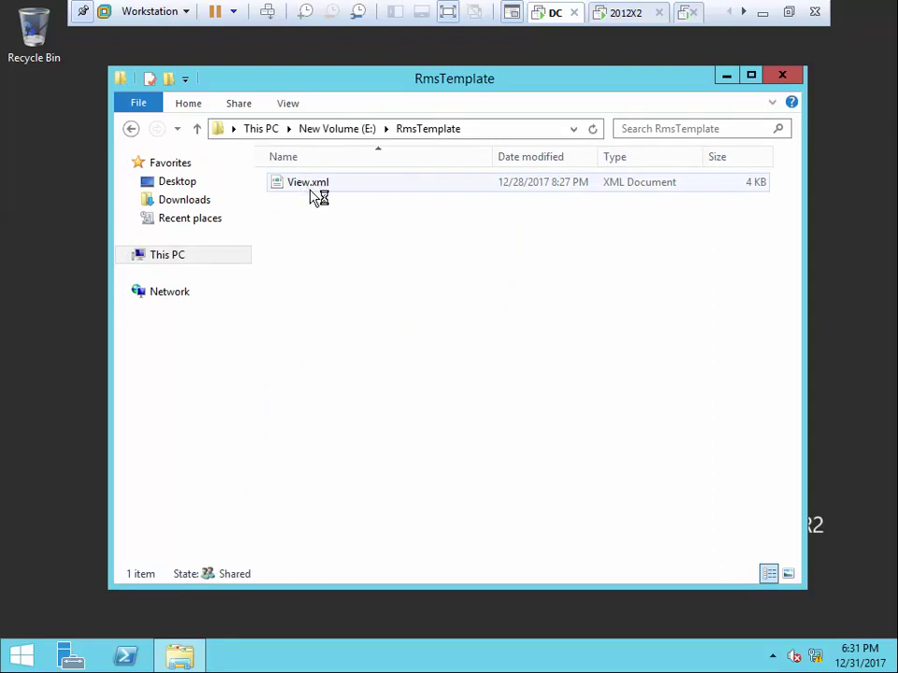
left_click(627, 15)
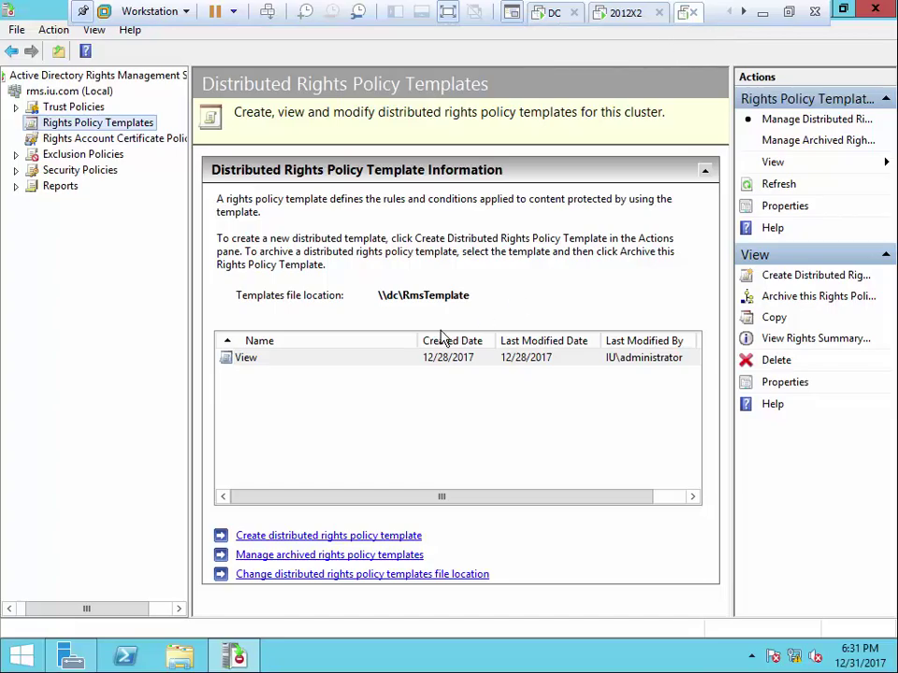
Delete the View template from the distributed templates list and confirm the removal
left_click(252, 364)
right_click(260, 365)
left_click(300, 367)
left_click(525, 405)
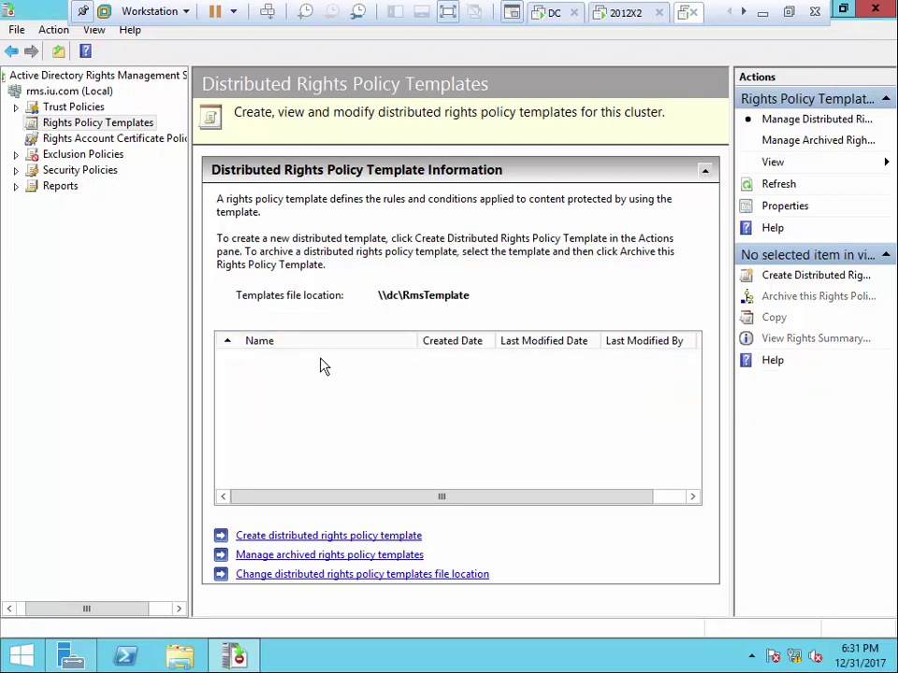
left_click(555, 13)
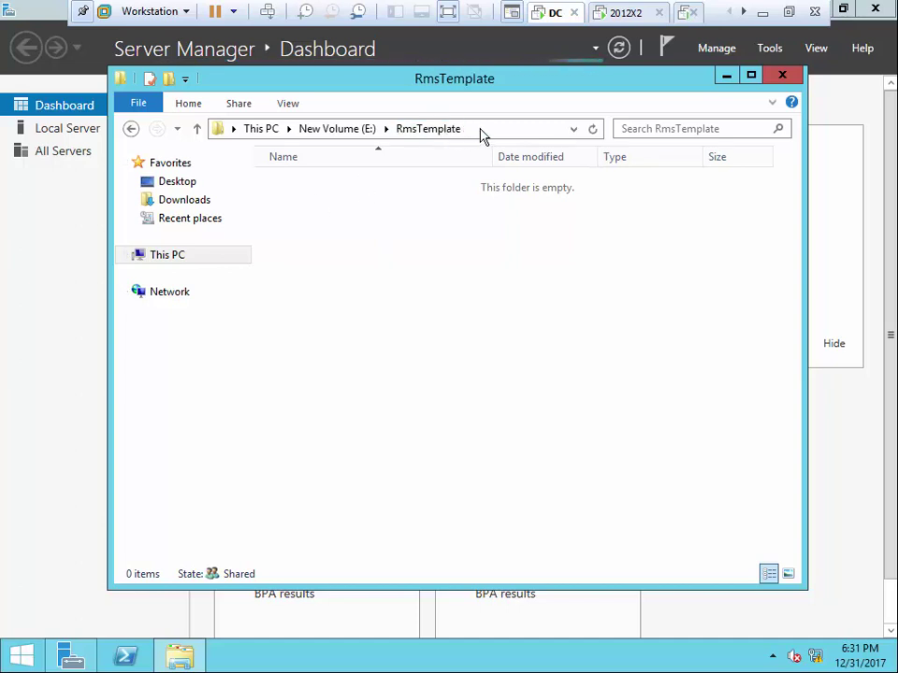
Open \\192.168.0.1\RmsTemplate via Run and confirm it is empty, then return to the RMS console
right_click(19, 652)
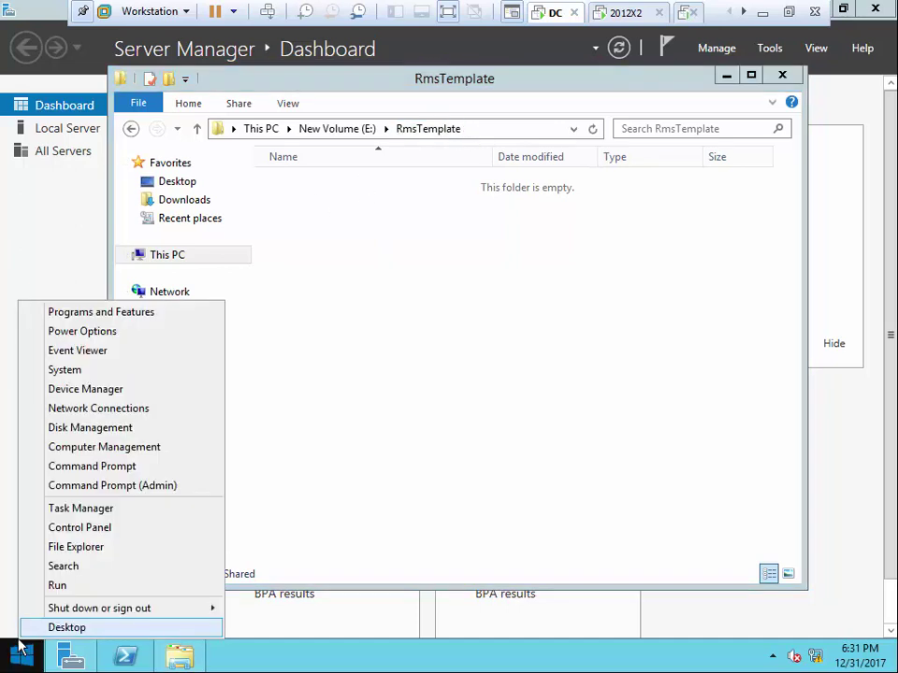
left_click(65, 587)
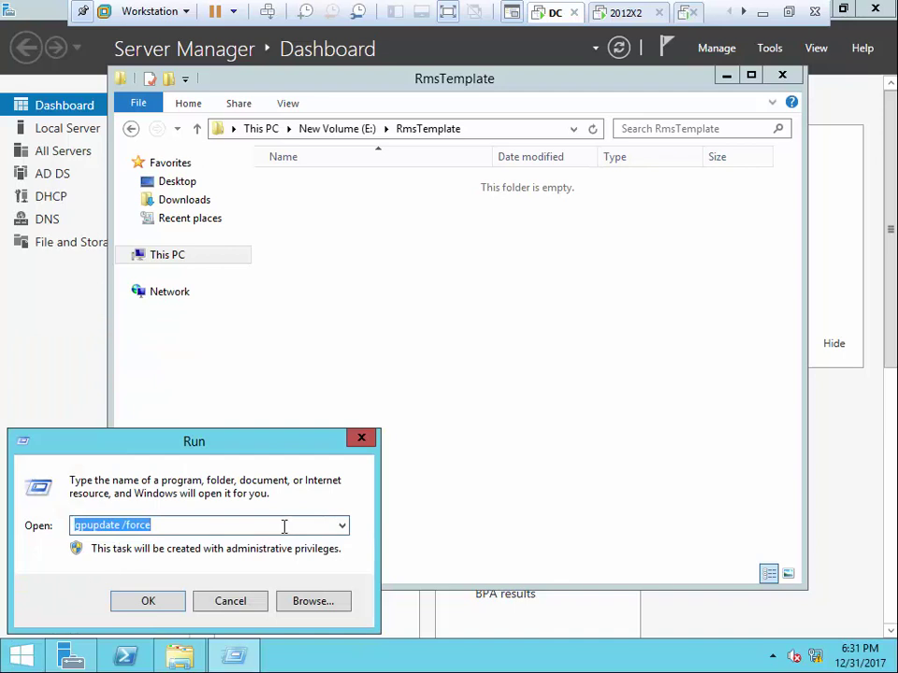
type("\\\\192.1")
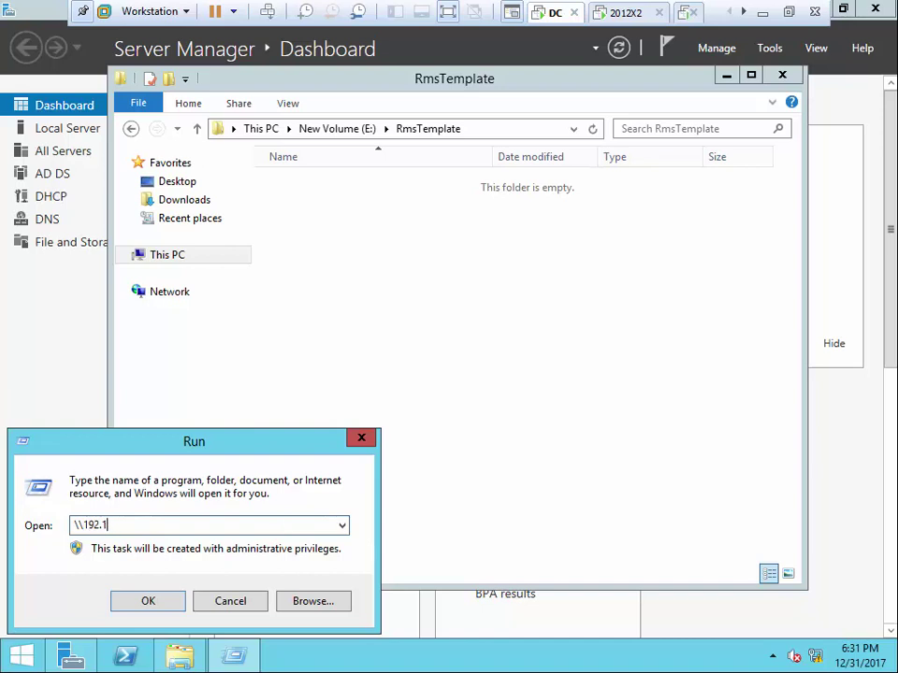
type("68.0.1\\")
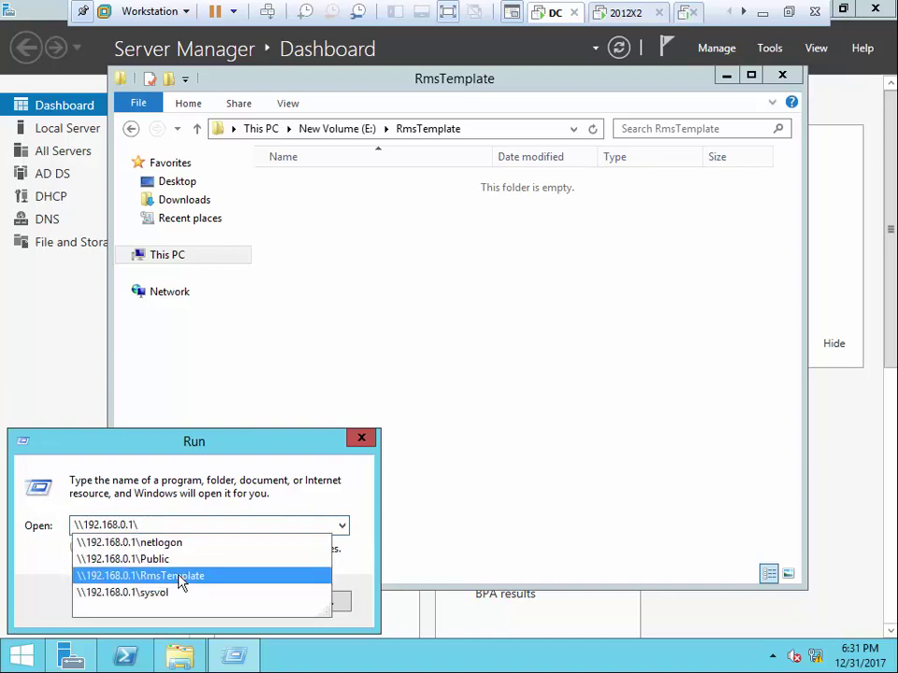
left_click(523, 374)
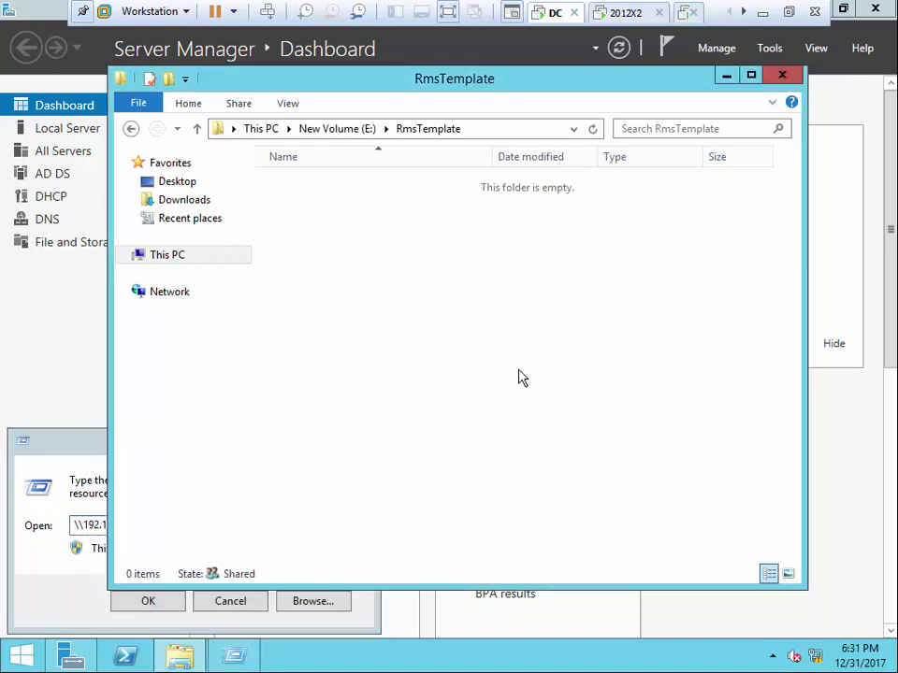
left_click(686, 13)
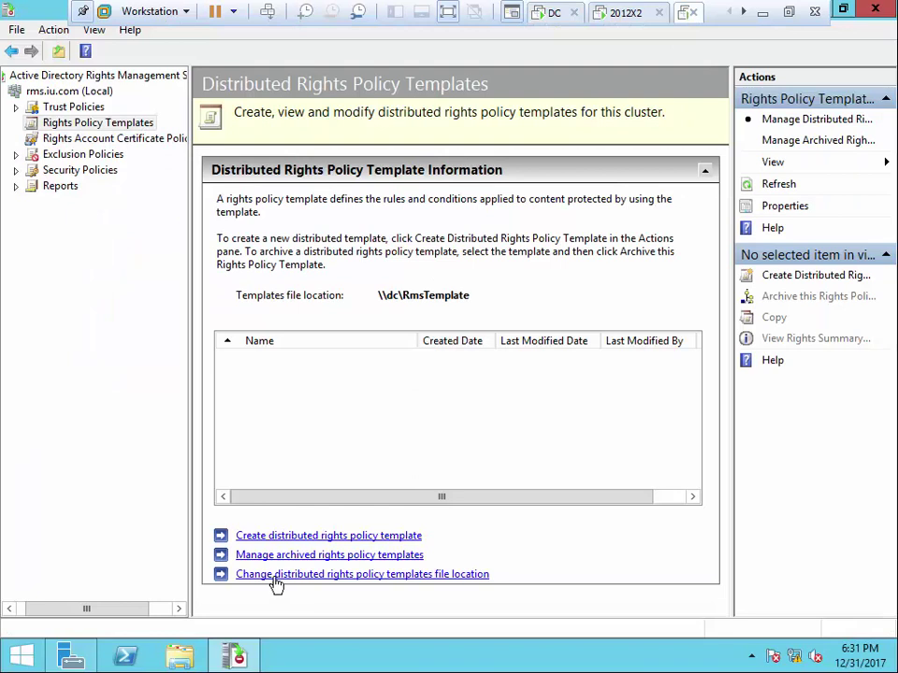
left_click(313, 574)
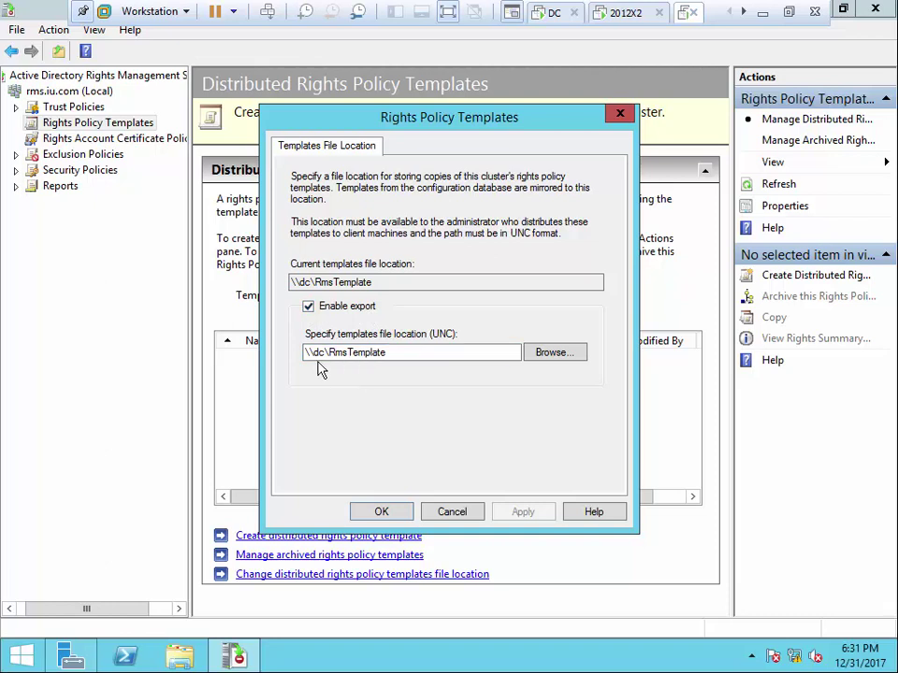
left_click(306, 356)
left_click(458, 512)
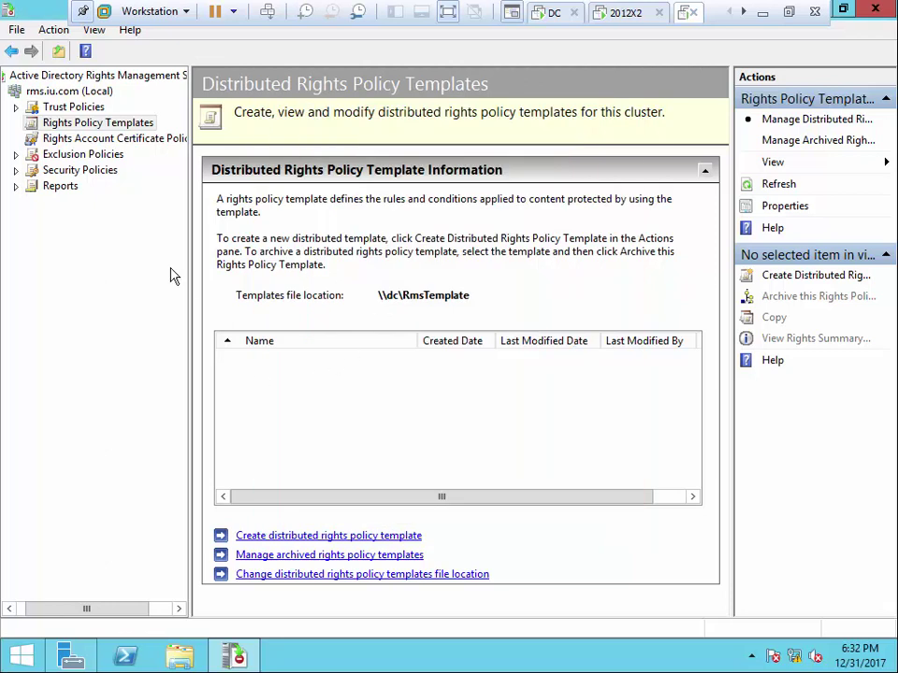
left_click(307, 536)
Add an English (United States) identification named View with description View, then proceed to user rights
left_click(397, 412)
left_click(469, 320)
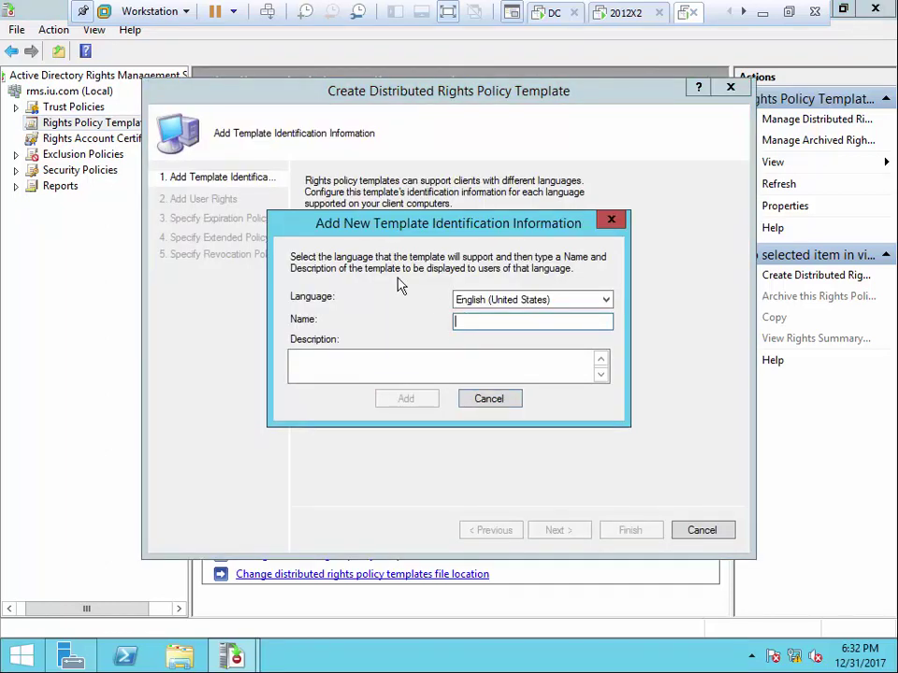
type("V")
left_click_drag(477, 322, 425, 321)
right_click(469, 323)
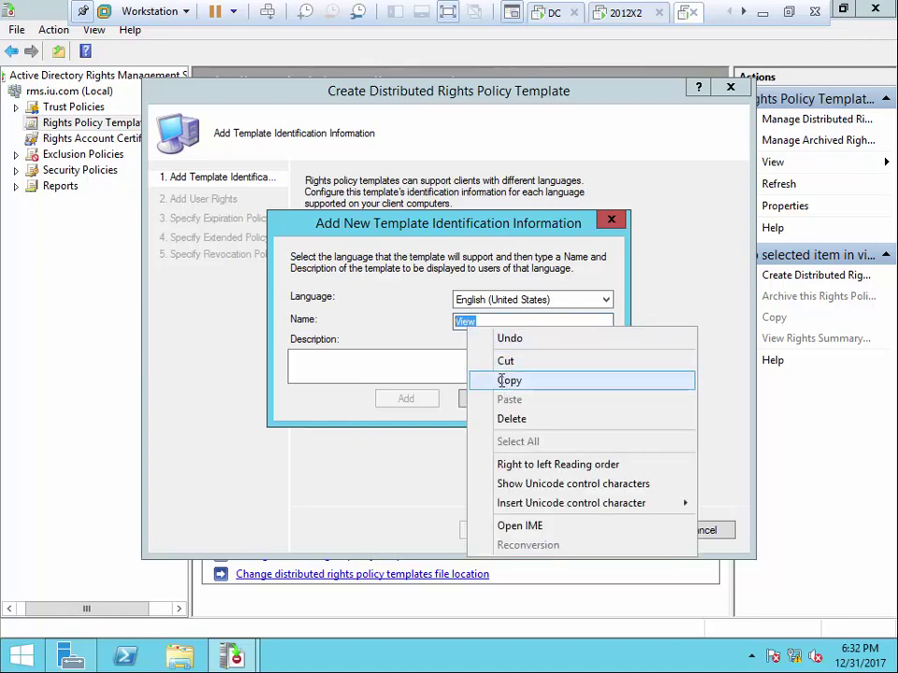
left_click(503, 379)
left_click(423, 363)
right_click(423, 363)
left_click(465, 435)
left_click(406, 399)
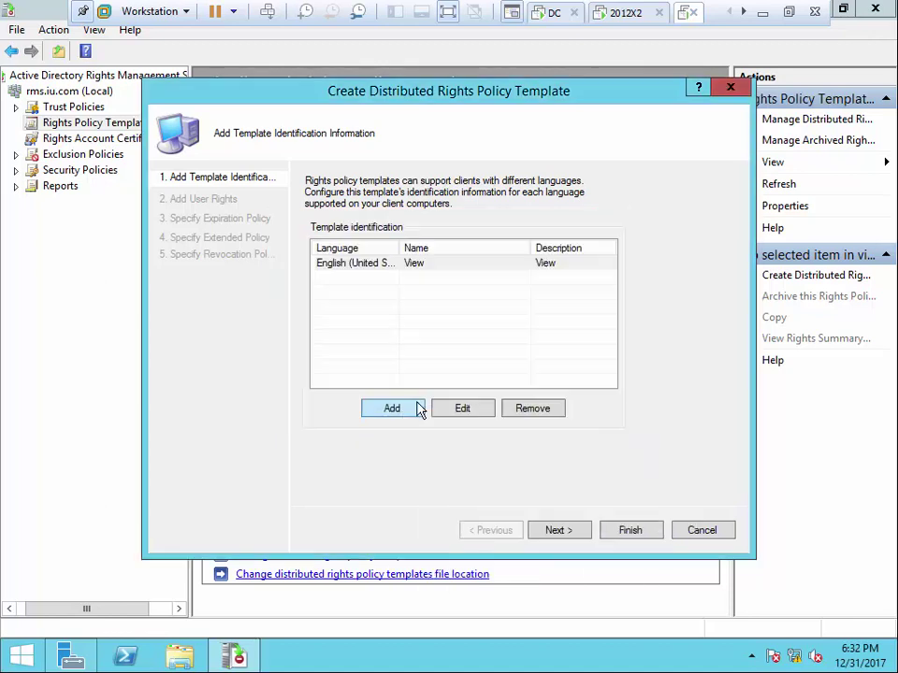
left_click(542, 531)
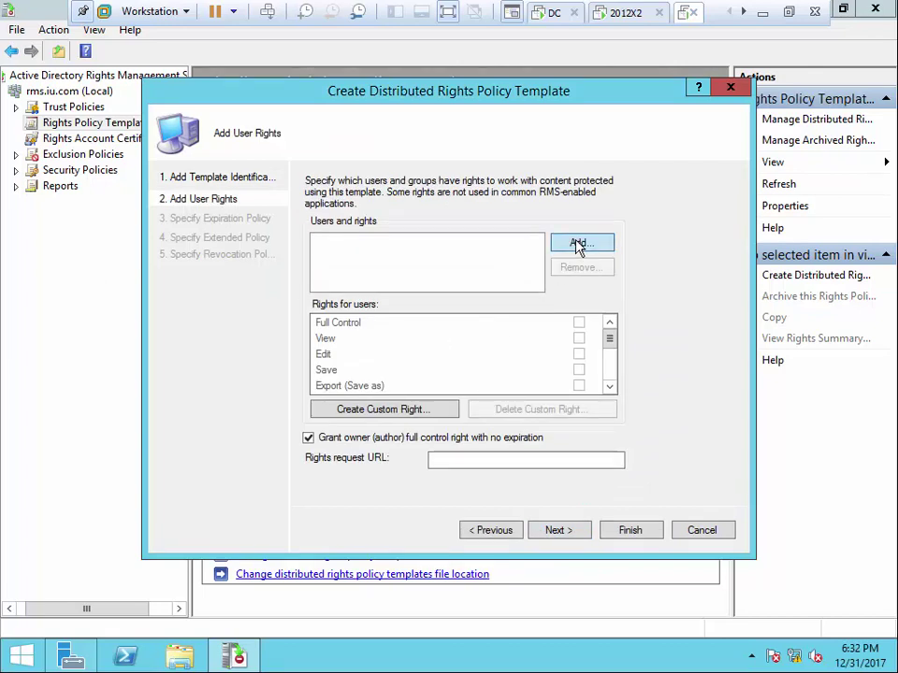
Add IT-Group to the template's users by searching the directory for 'it'
left_click(578, 245)
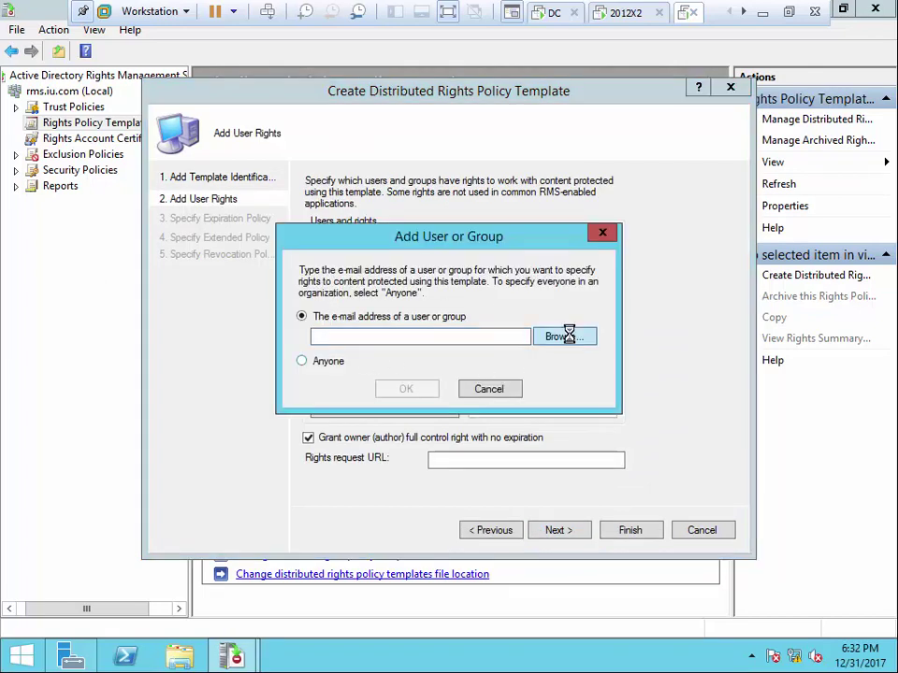
left_click(561, 337)
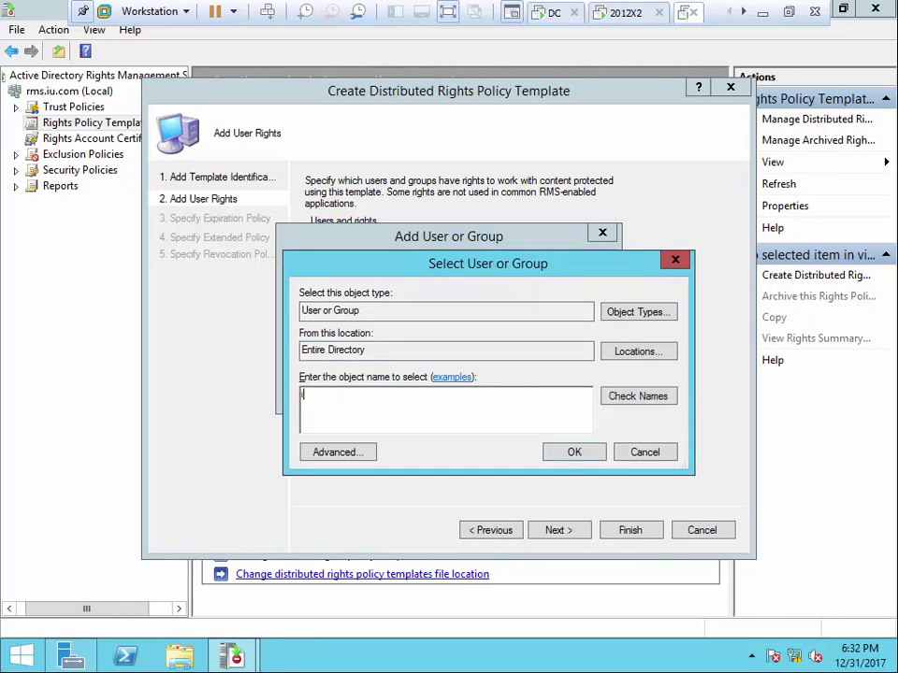
type("it")
left_click(652, 397)
left_click(599, 458)
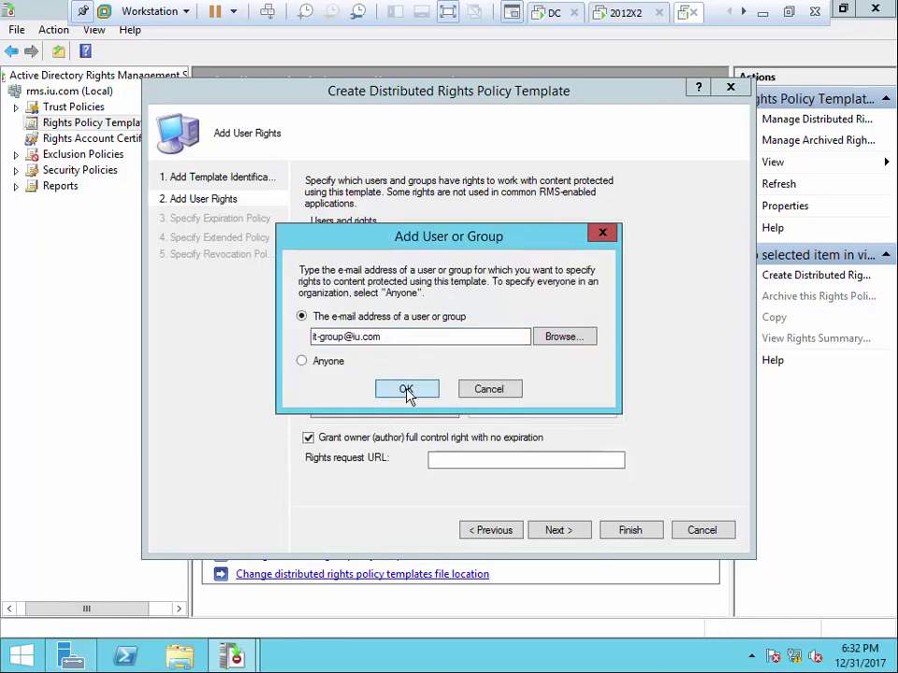
left_click(405, 390)
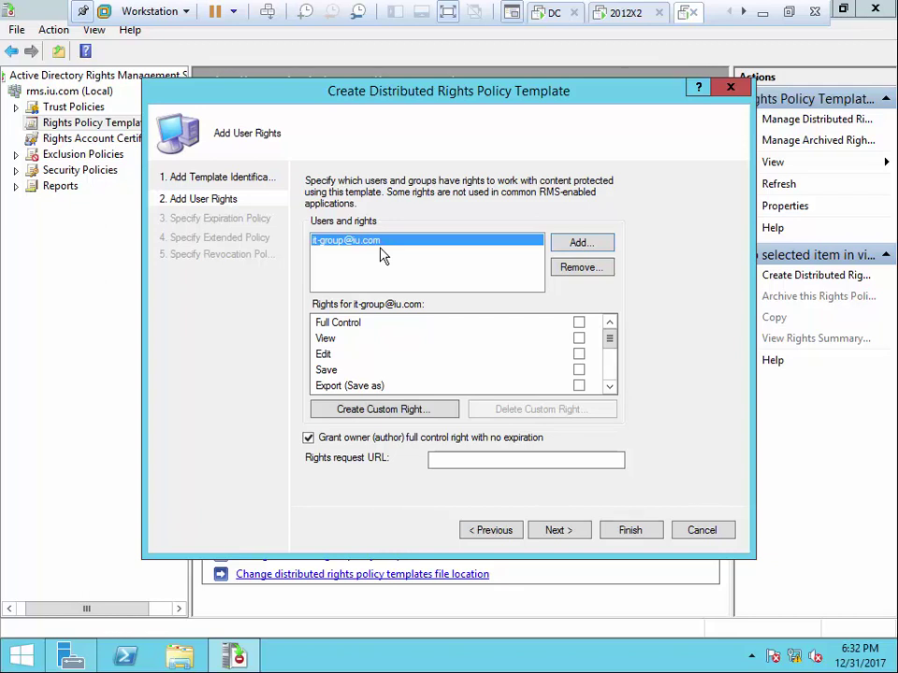
Grant IT-Group the View right and advance past Expiration to the Extended Policy step
left_click(579, 339)
left_click(573, 532)
left_click(573, 533)
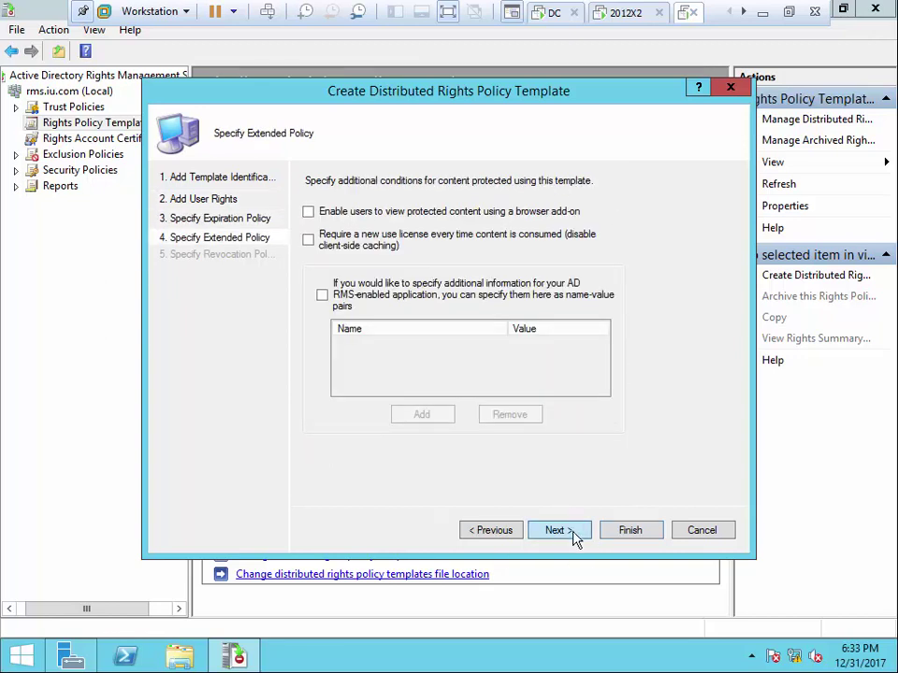
left_click(573, 533)
Finish the View template and start a new template named and described 'Modify' in English
left_click(627, 535)
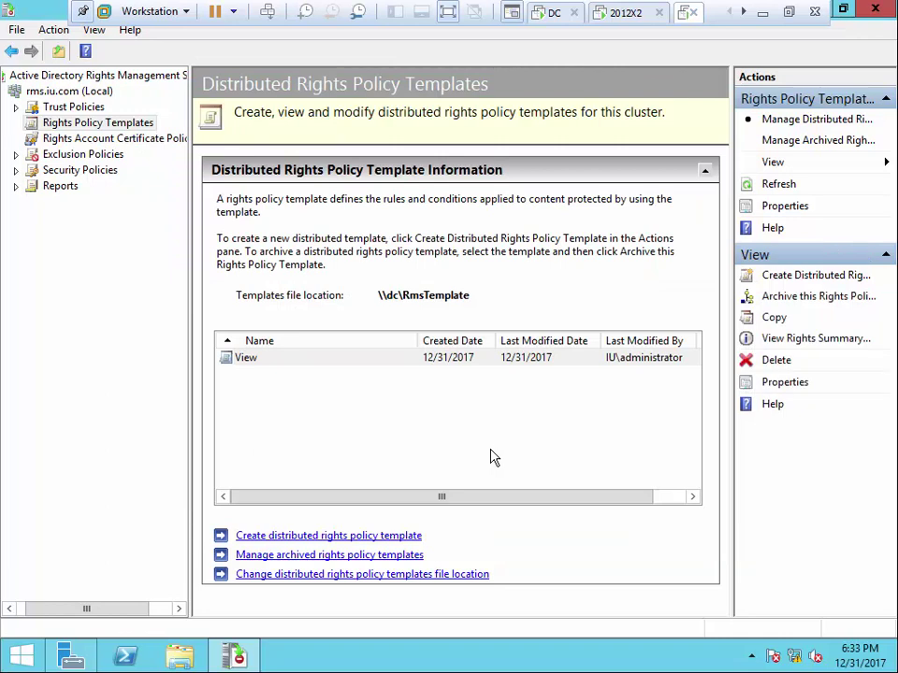
left_click(332, 535)
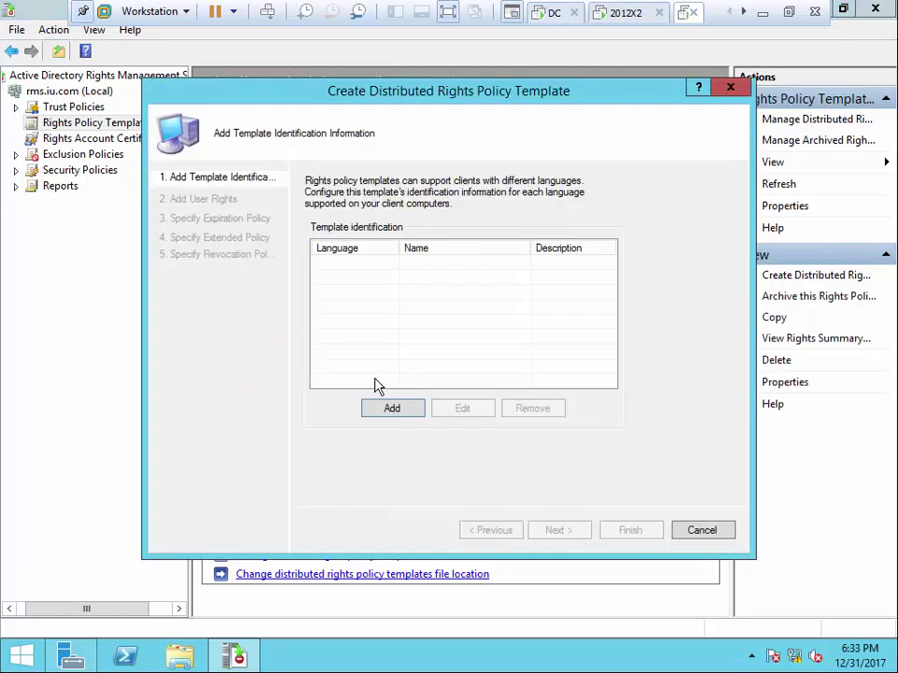
left_click(391, 408)
left_click(488, 321)
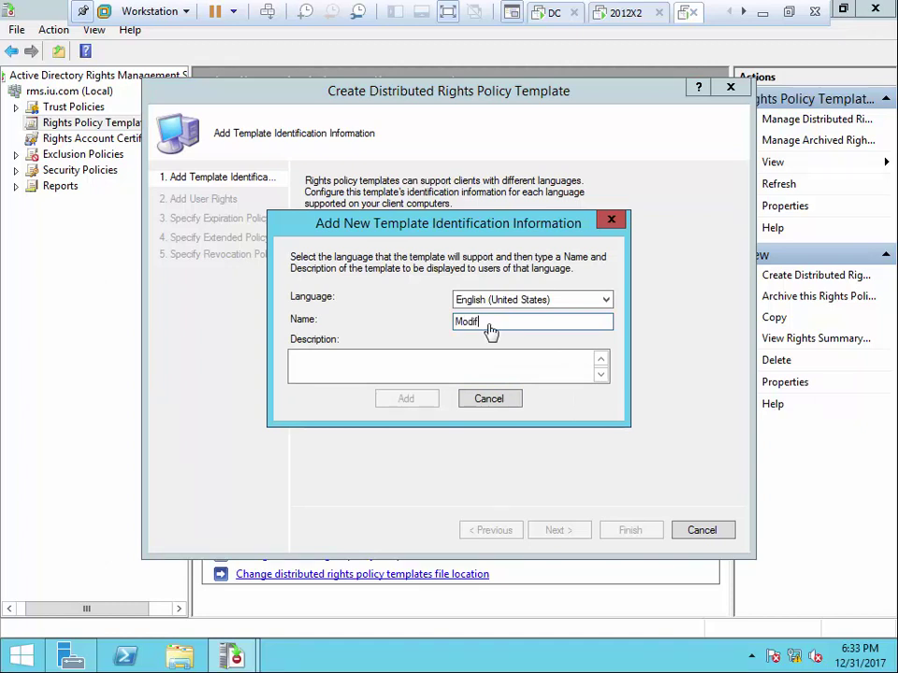
left_click_drag(492, 321, 445, 332)
right_click(465, 318)
left_click(501, 371)
right_click(461, 359)
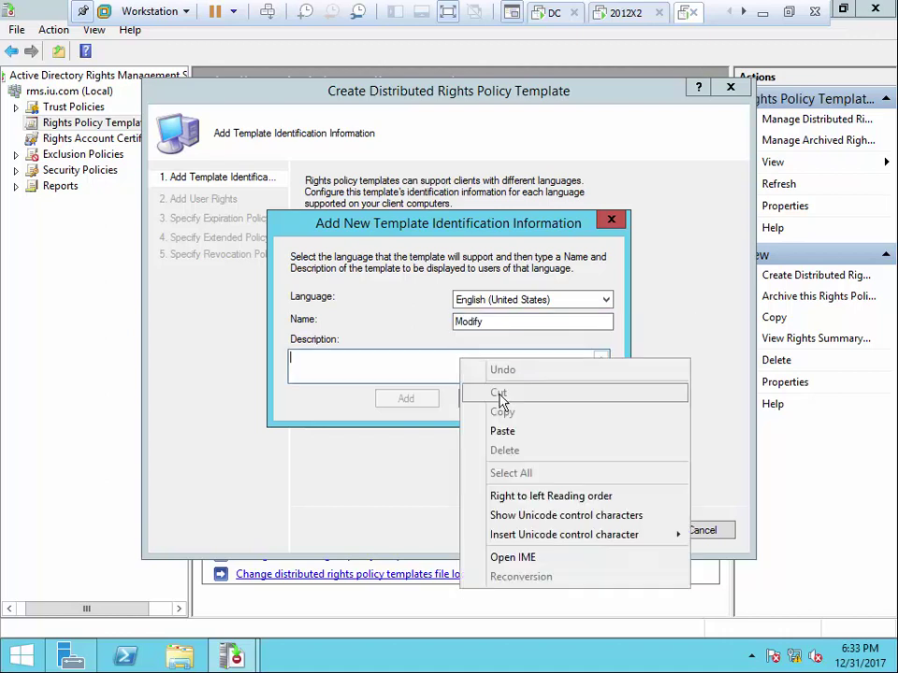
left_click(502, 431)
left_click(421, 402)
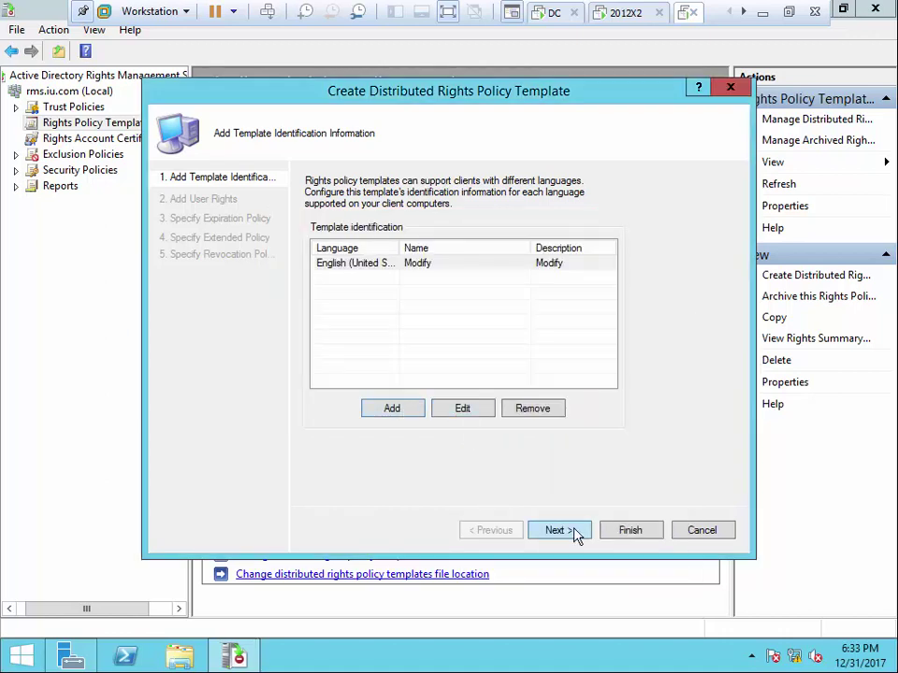
Add IT Group to the Modify template with the Save right, and finish the template
left_click(558, 530)
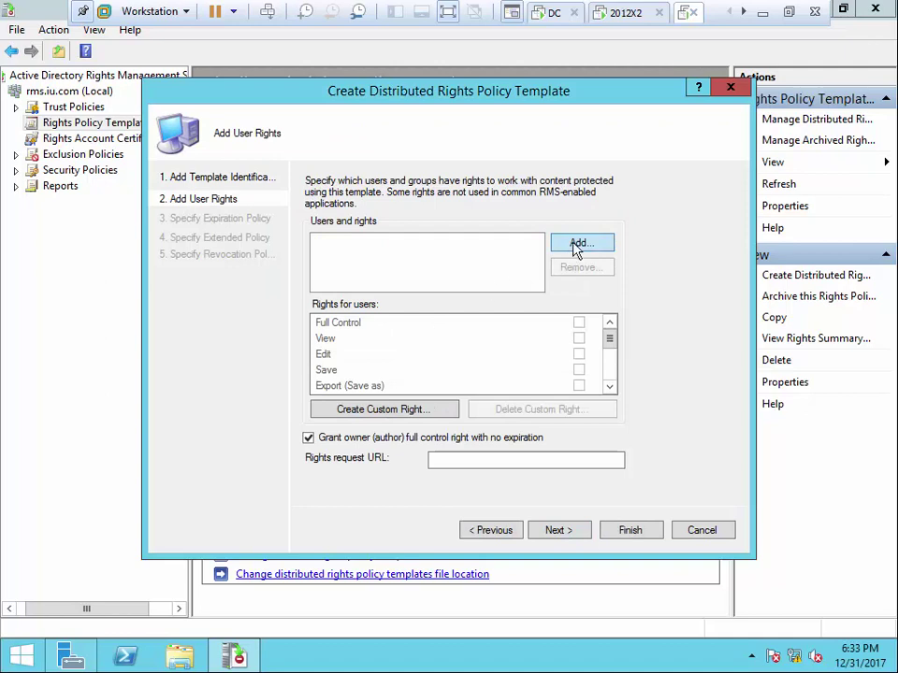
left_click(577, 243)
left_click(547, 340)
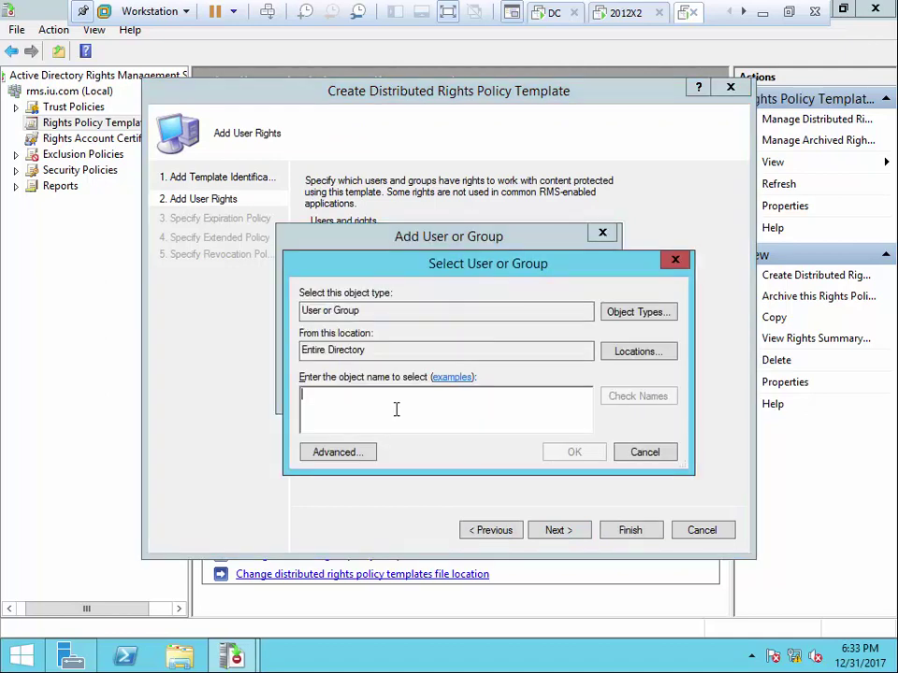
type("l")
left_click(636, 396)
left_click(574, 451)
left_click(407, 390)
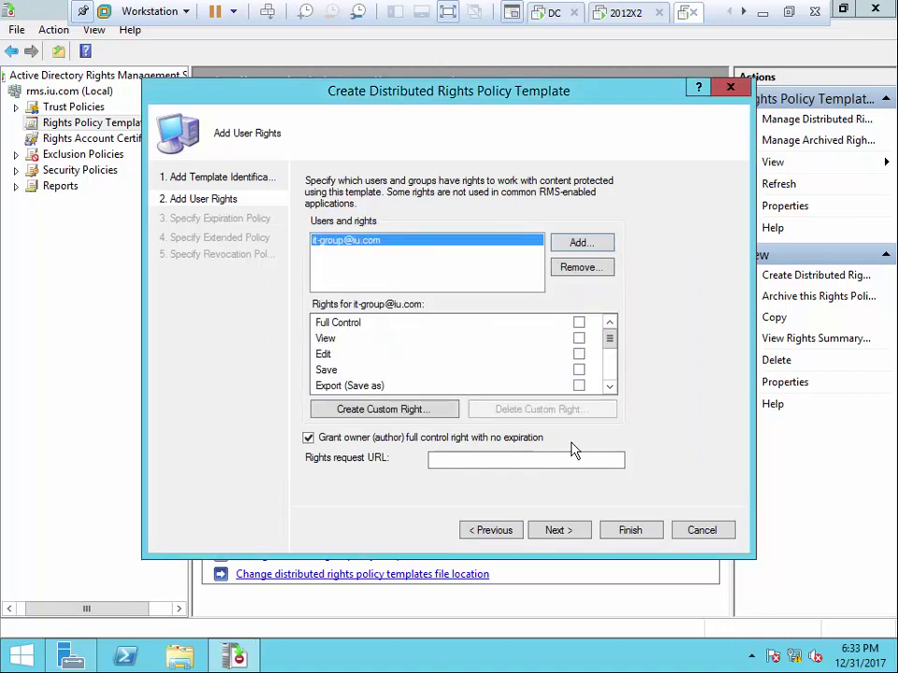
left_click(579, 370)
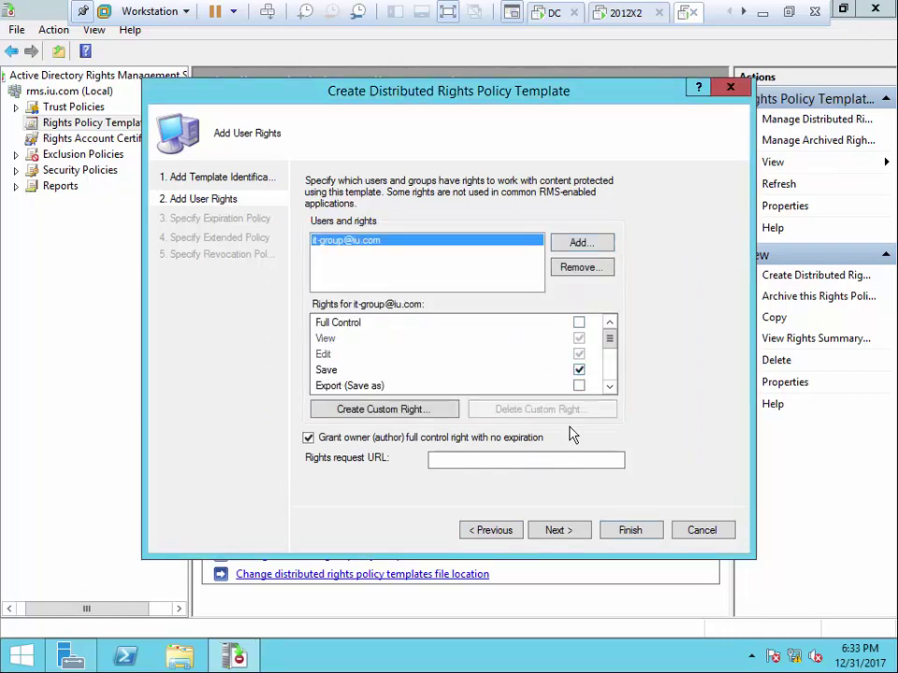
left_click(617, 532)
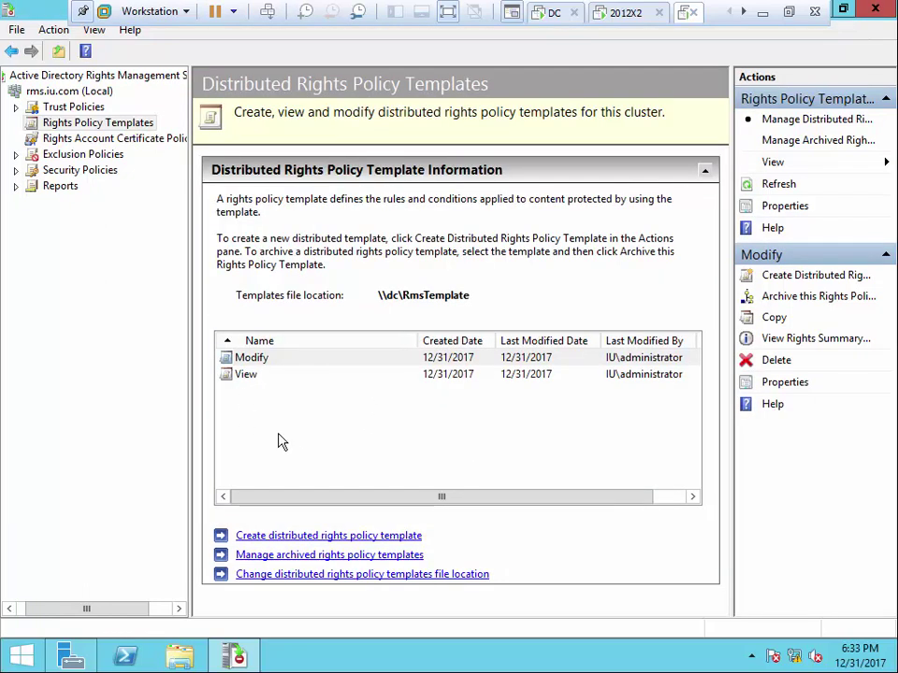
On the DC, verify RmsTemplate holds Modify.xml and View.xml, close it, then go to the client VM
left_click(554, 13)
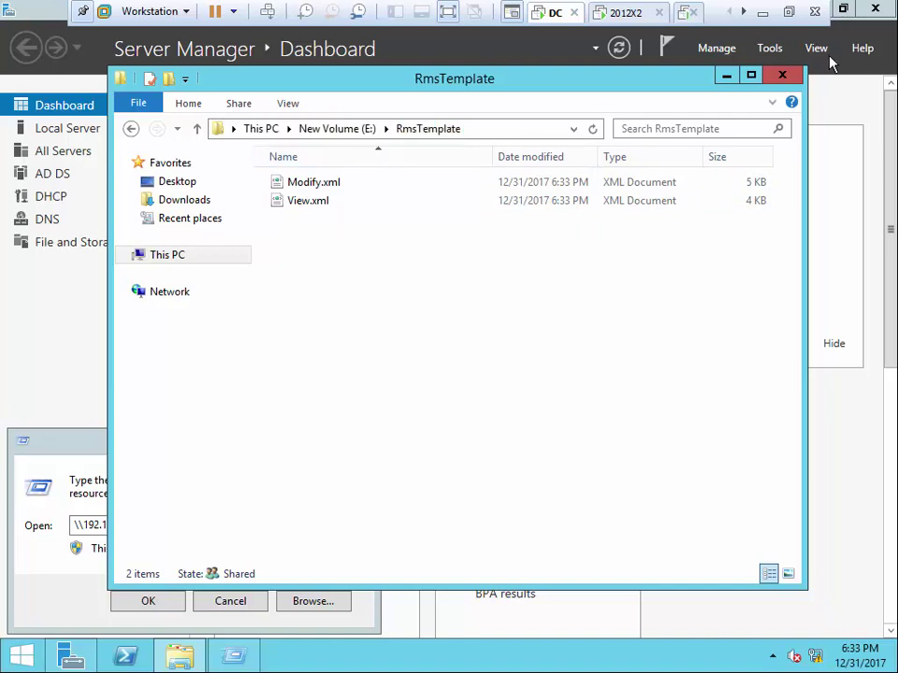
left_click(782, 75)
left_click(744, 12)
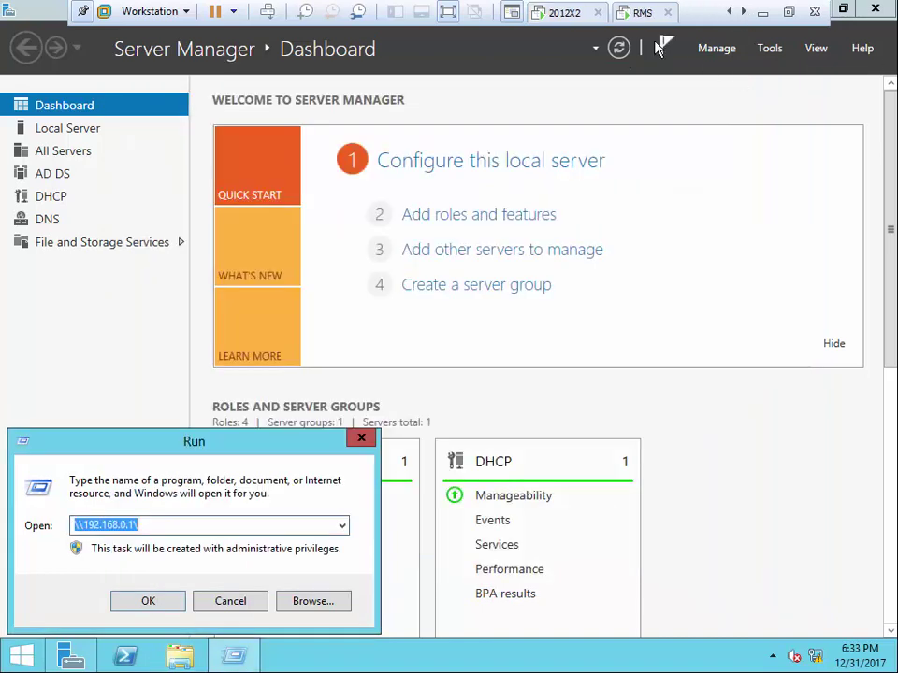
left_click(741, 13)
left_click(636, 13)
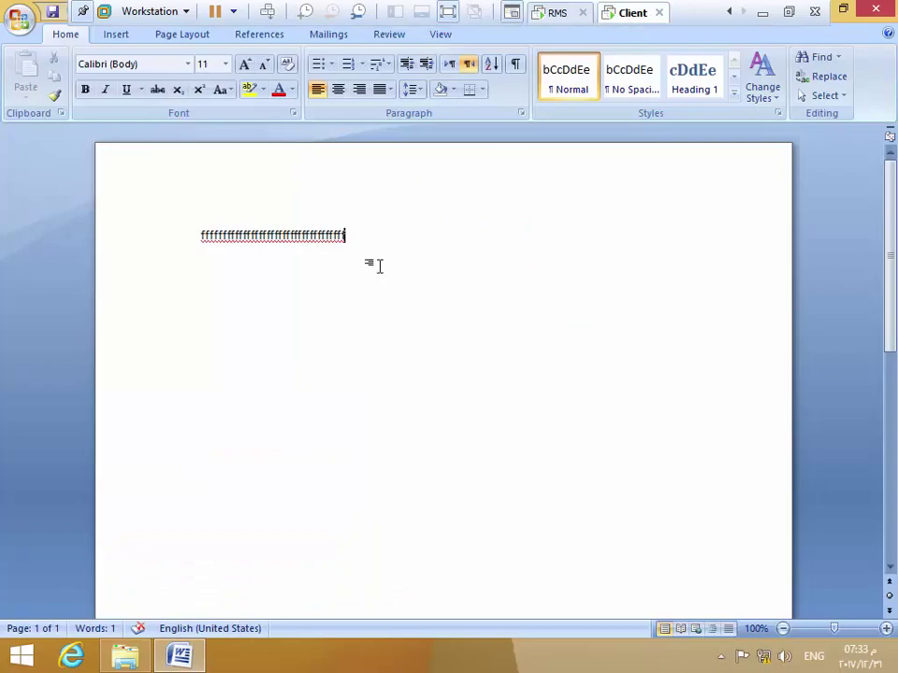
Check Word's Office menu for permission templates, close the test document, and switch to the RMS server VM
left_click(19, 18)
mouse_move(65, 260)
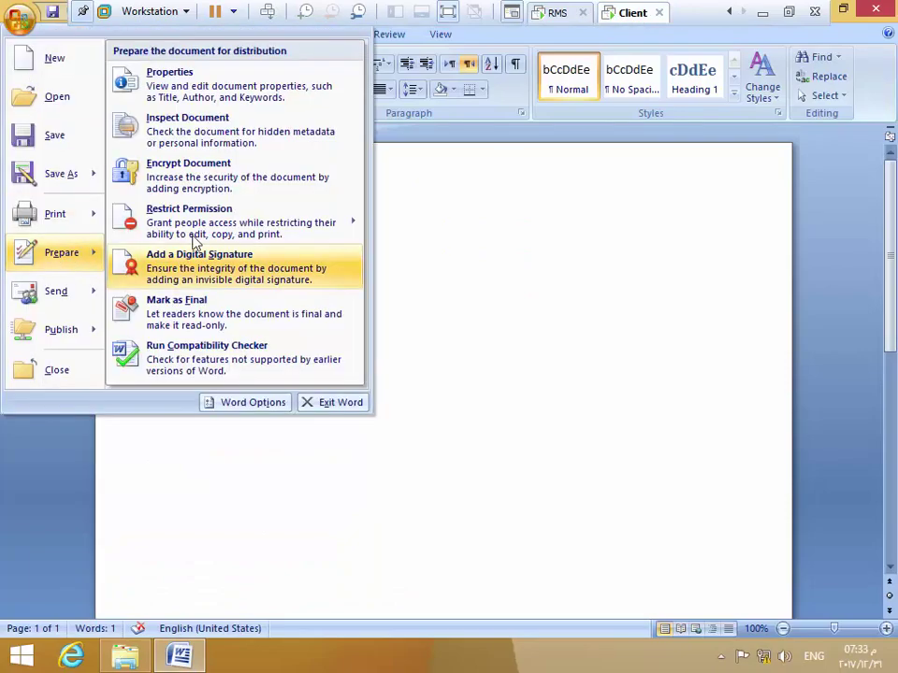
mouse_move(230, 221)
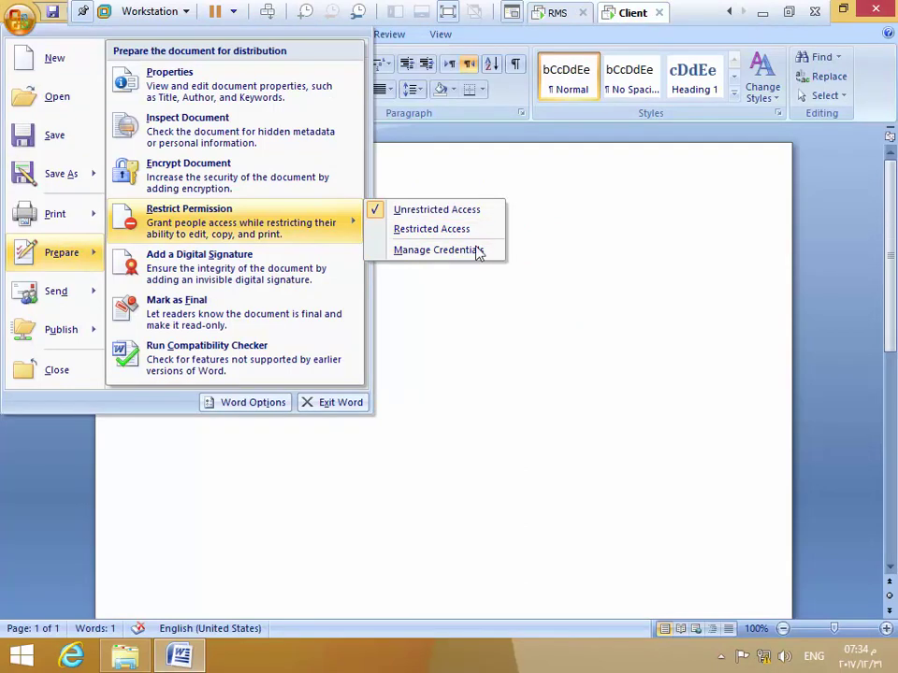
left_click(497, 379)
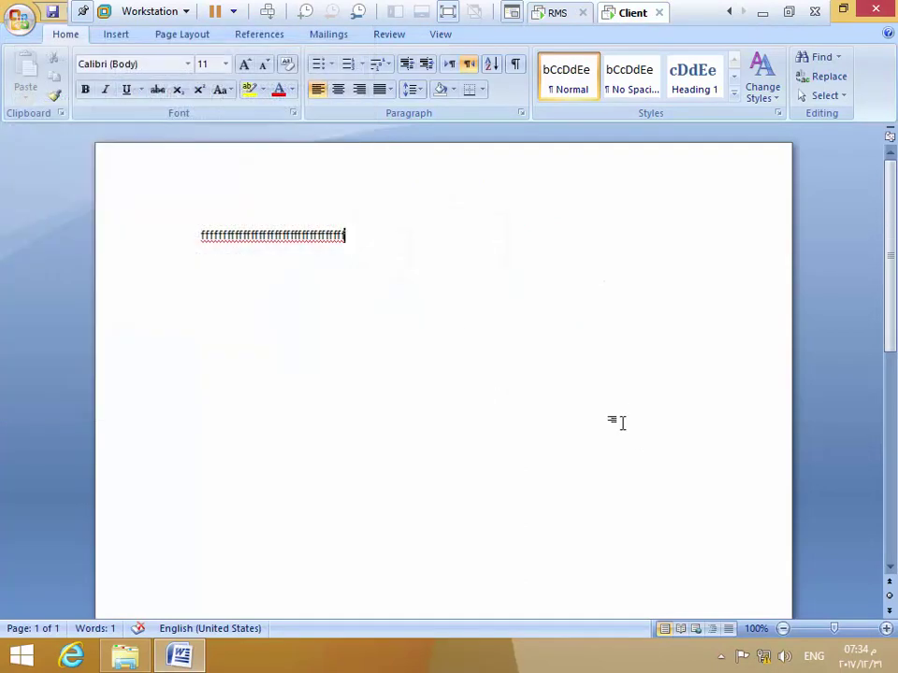
left_click(875, 9)
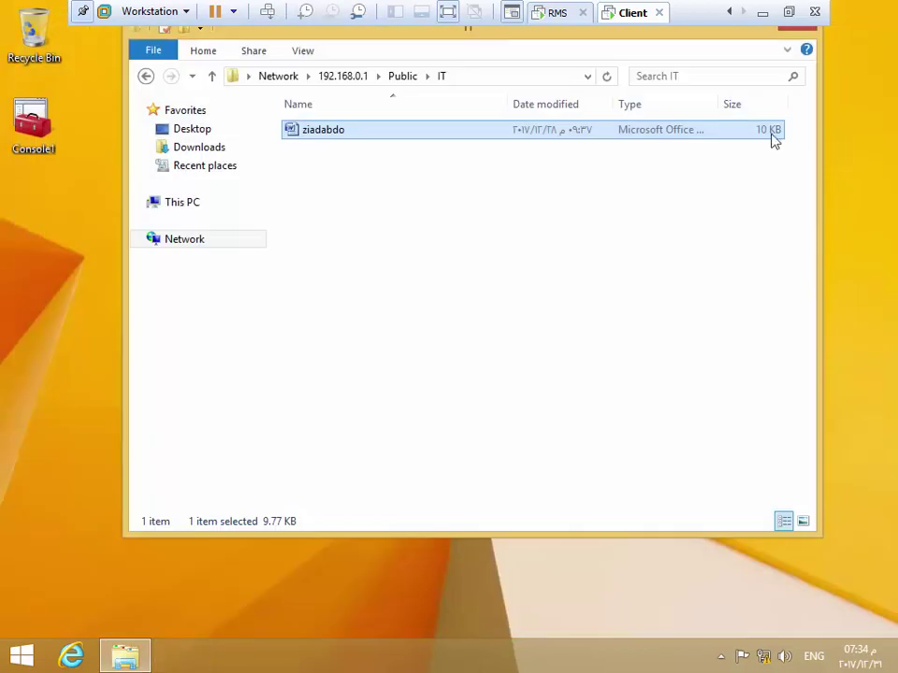
left_click(557, 14)
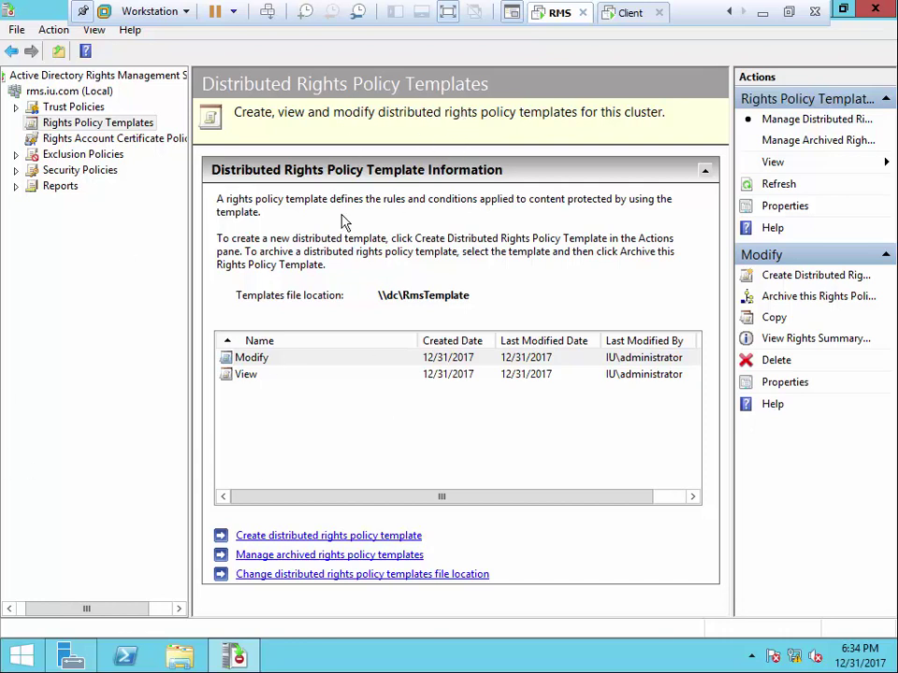
Launch Task Scheduler from Server Manager's Tools menu and maximize it
left_click(23, 654)
left_click(23, 654)
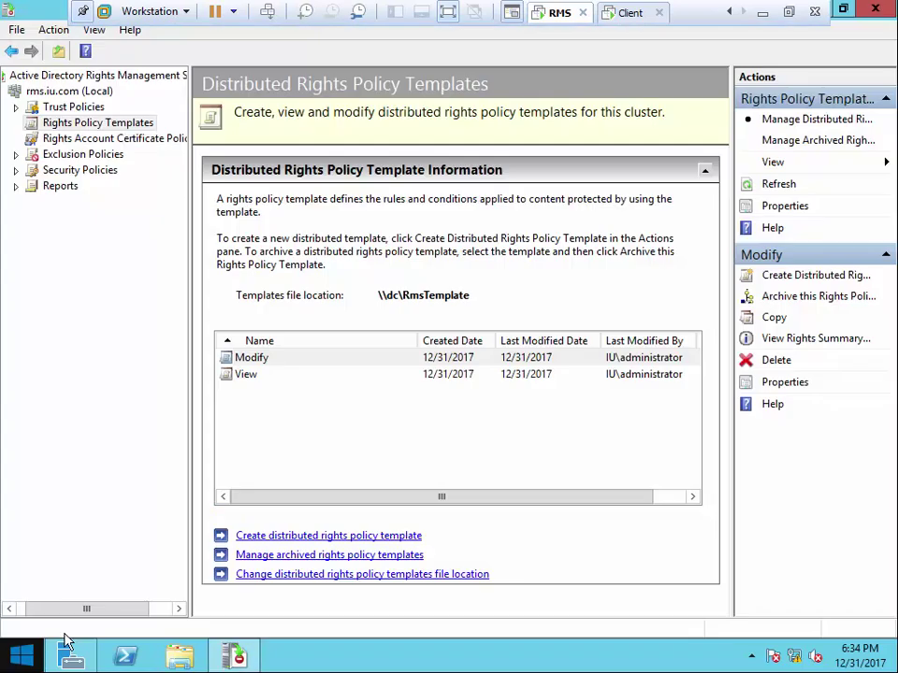
left_click(73, 657)
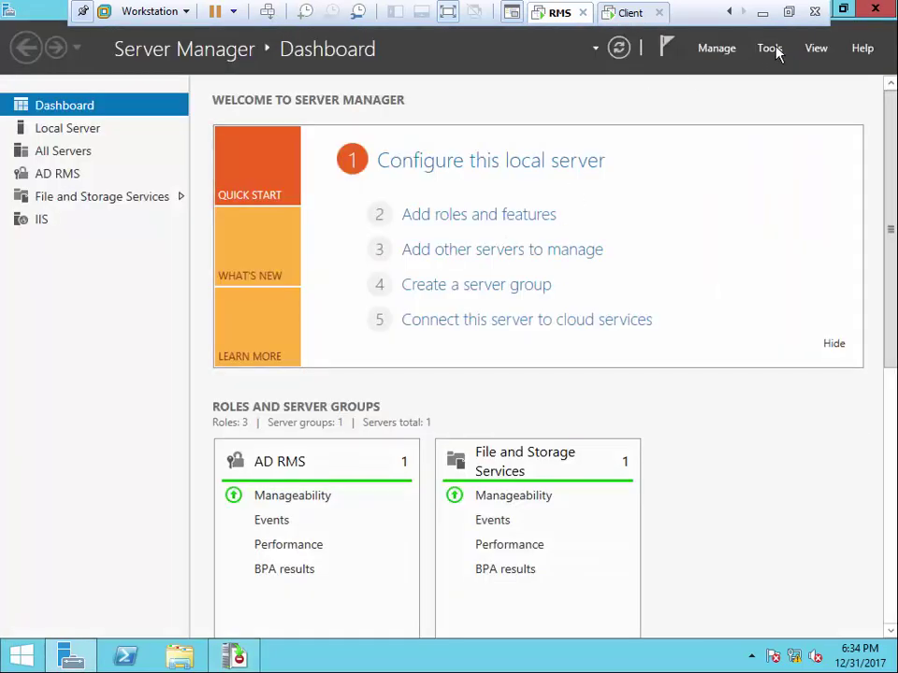
left_click(775, 53)
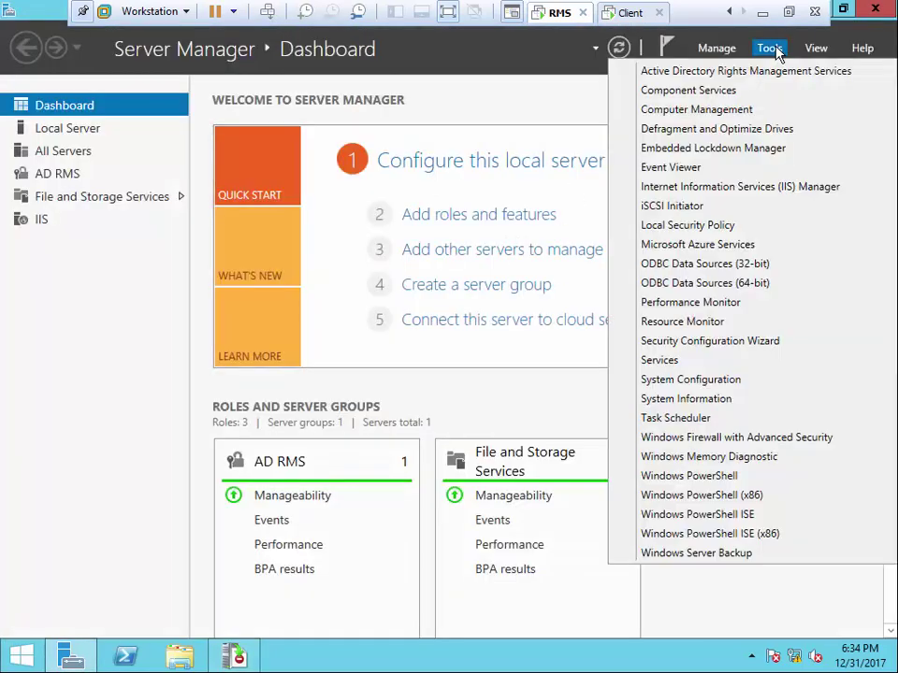
left_click(667, 421)
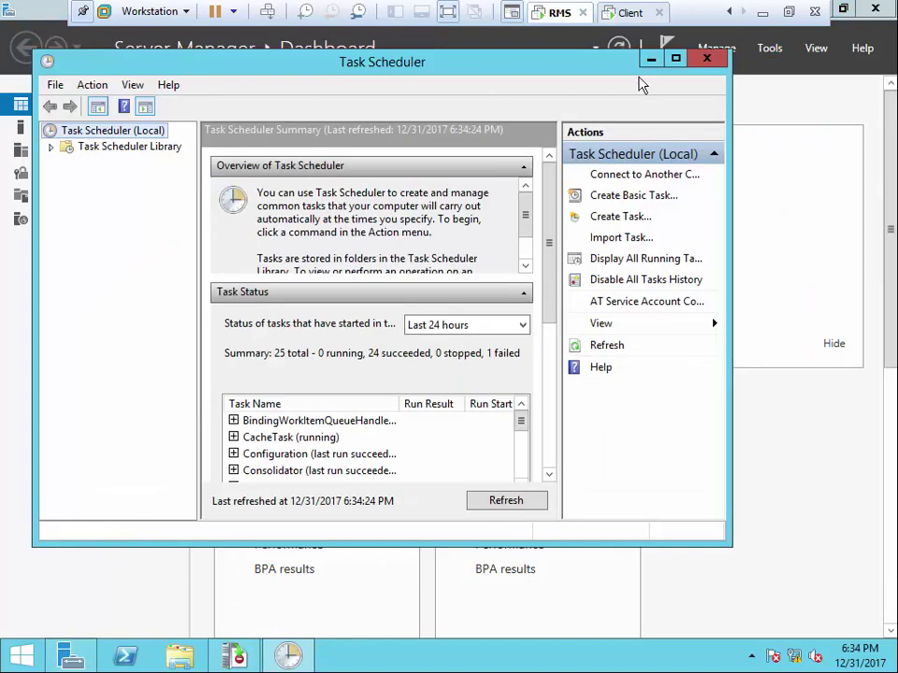
left_click(677, 58)
Browse to Microsoft\Windows\Active Directory Rights Management Services Client and widen the panes to read the tasks
double_click(91, 93)
double_click(92, 107)
double_click(92, 124)
left_click_drag(160, 154, 370, 160)
left_click(145, 159)
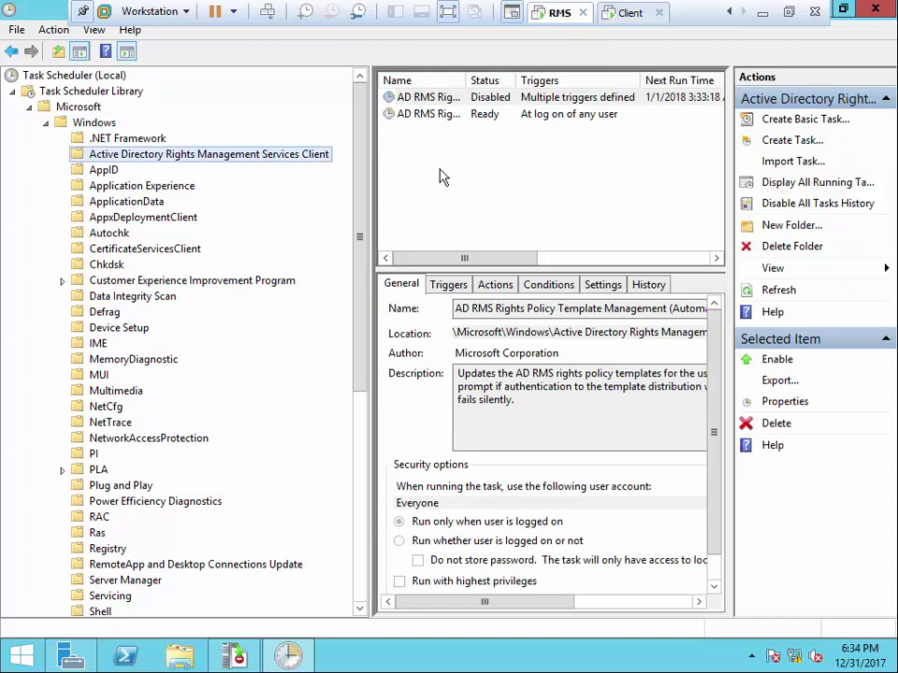
left_click_drag(465, 81, 666, 81)
left_click_drag(332, 142, 262, 143)
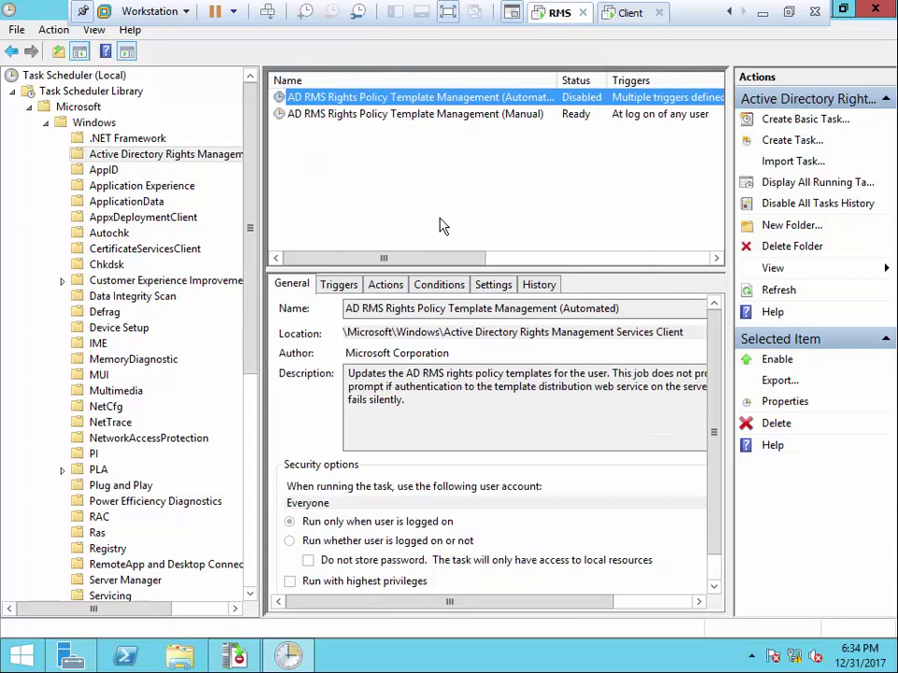
Enable the Automated template management task, refresh the list, and close Task Scheduler
right_click(516, 99)
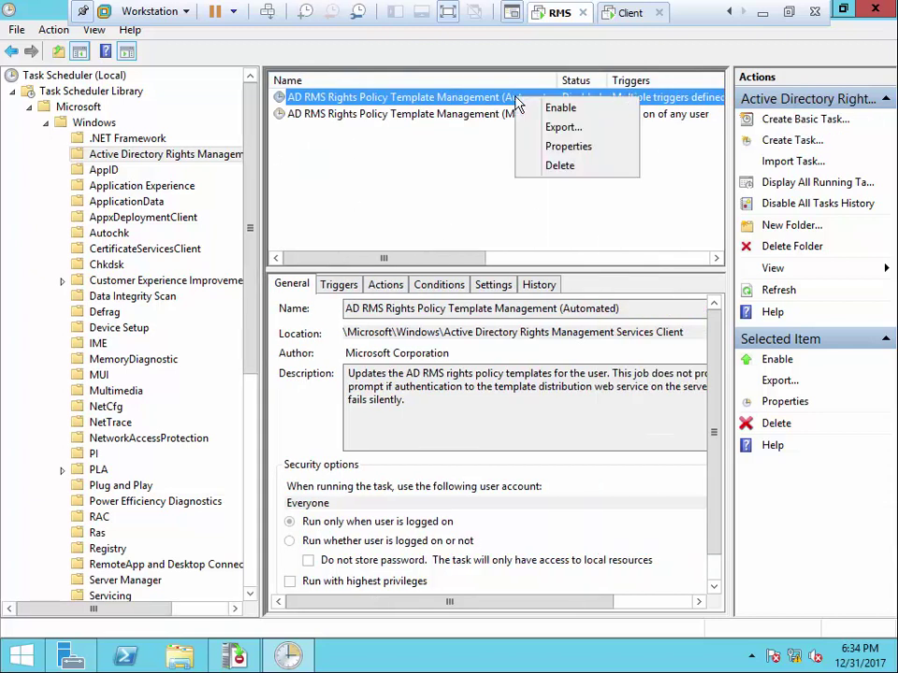
left_click(561, 108)
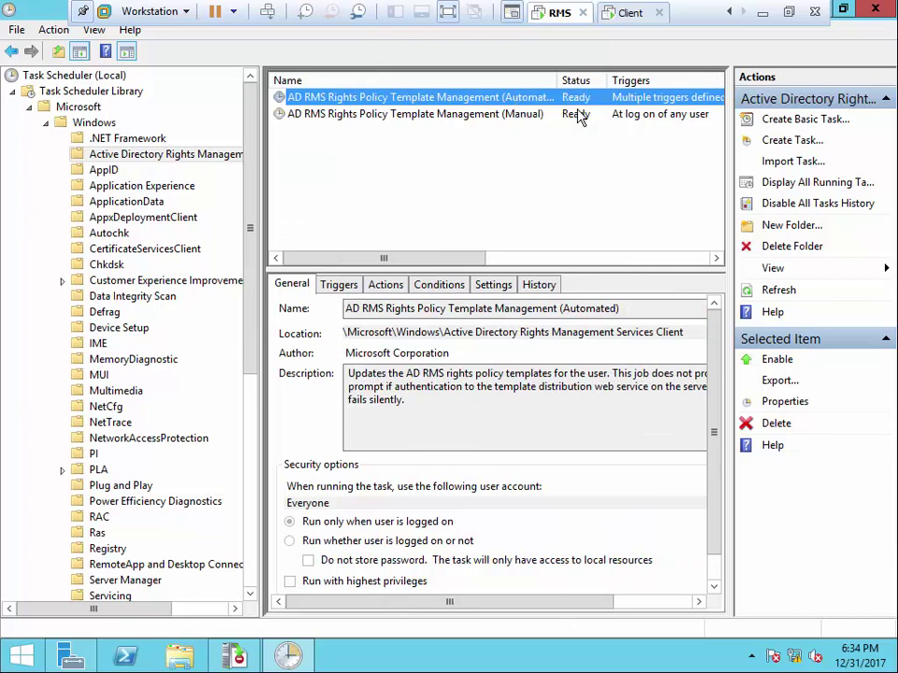
left_click(513, 208)
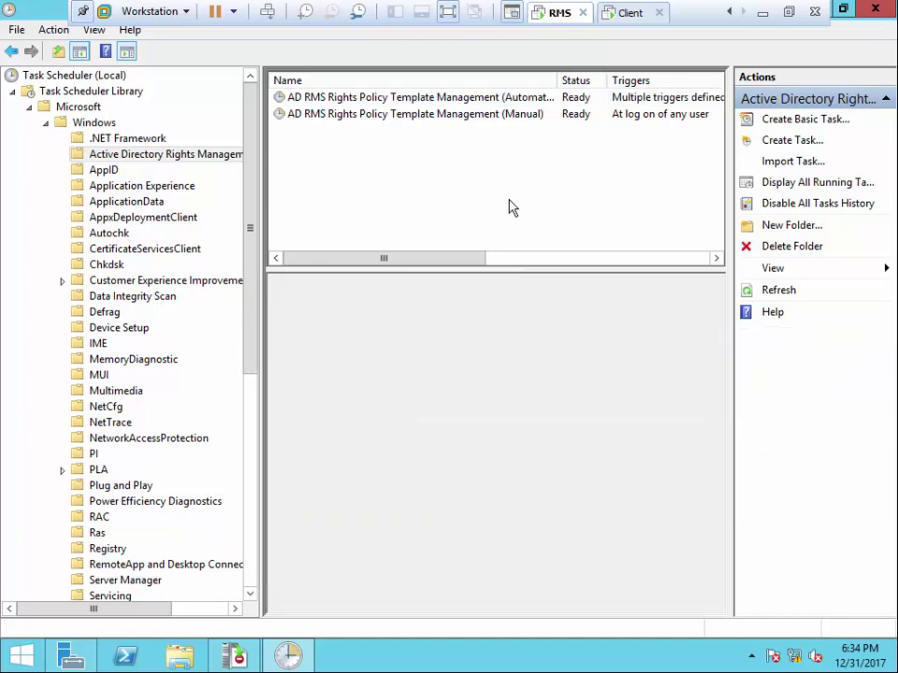
right_click(510, 206)
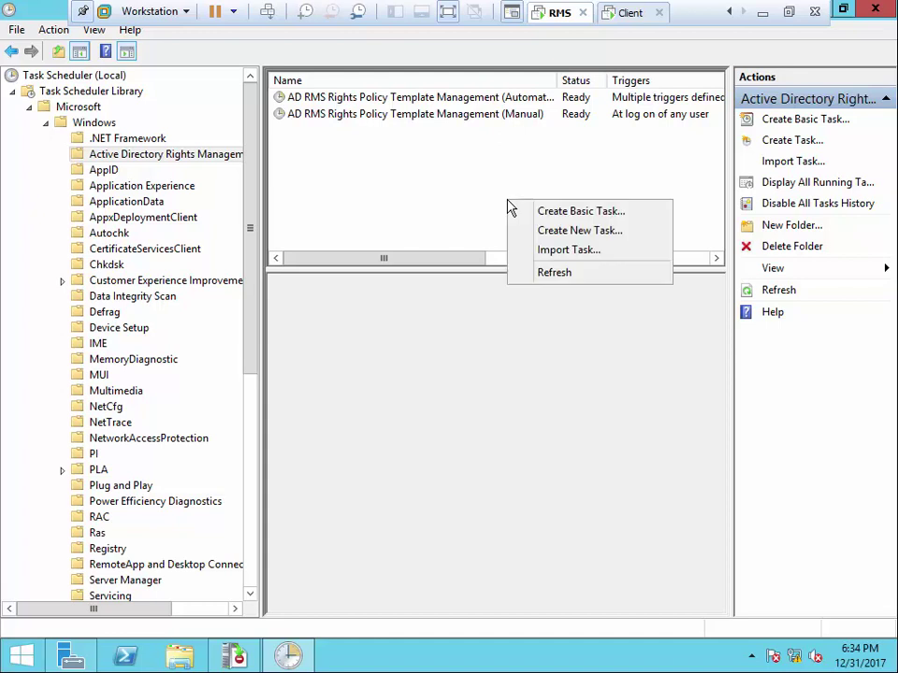
left_click(566, 275)
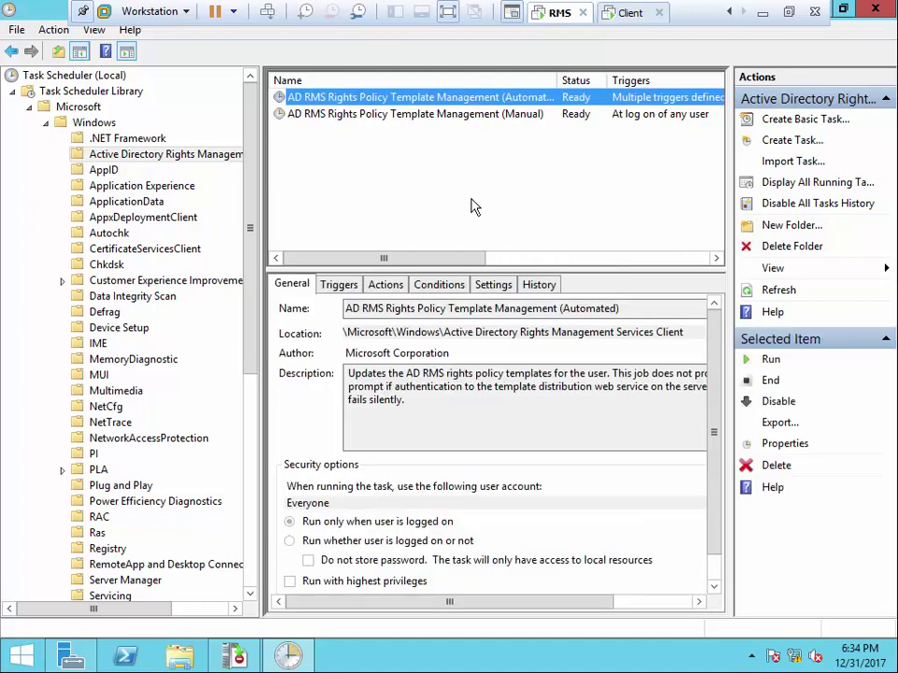
left_click(452, 192)
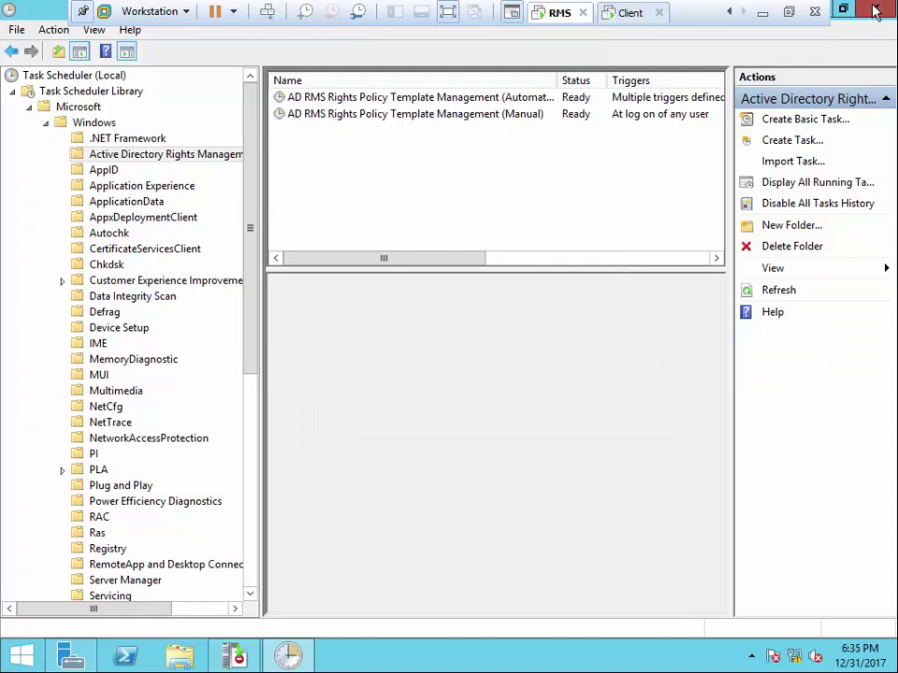
left_click(875, 11)
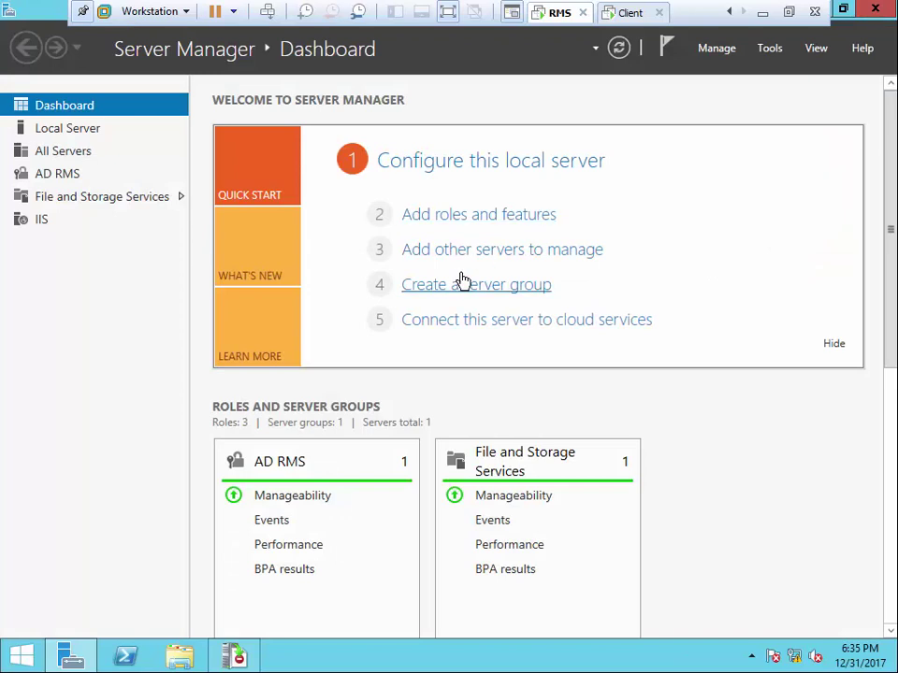
Switch to the DC virtual machine and cancel its Run dialog
left_click(732, 11)
left_click(732, 11)
left_click(558, 12)
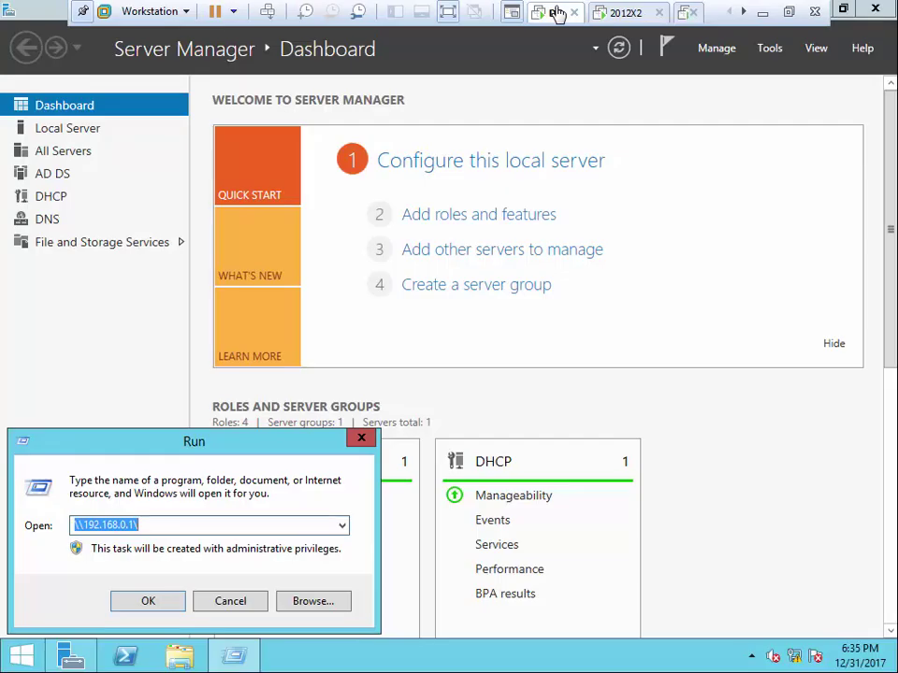
left_click(229, 601)
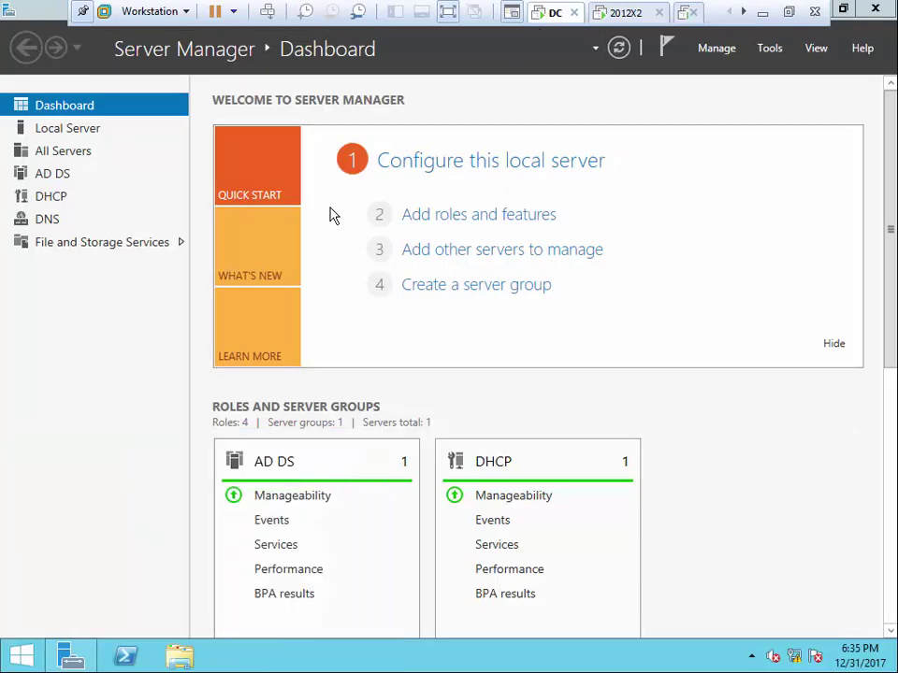
Look over the RMS and Client VMs, then return to the DC and launch Group Policy Management
left_click(684, 13)
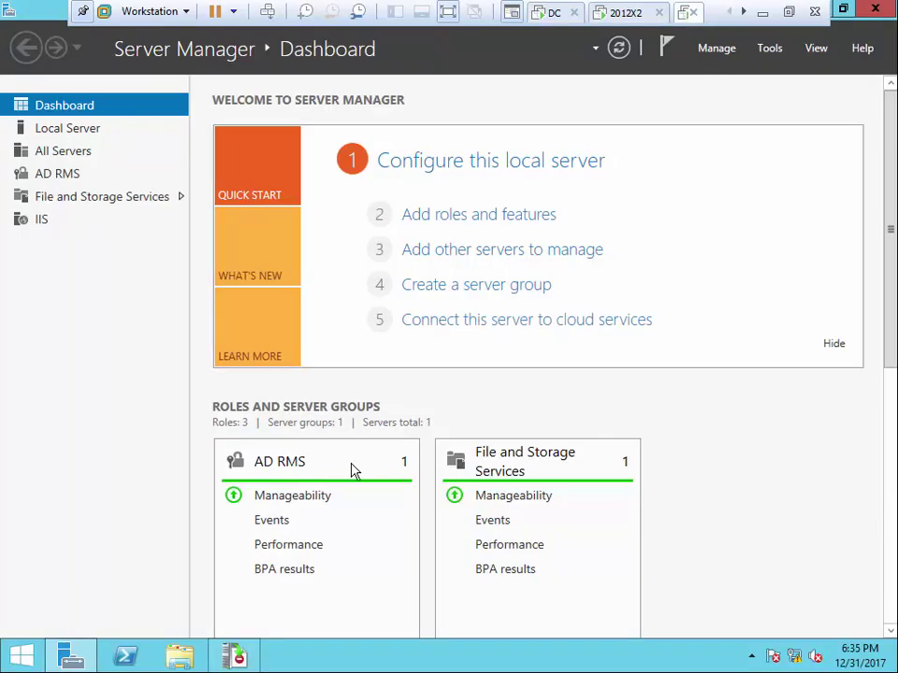
mouse_move(241, 660)
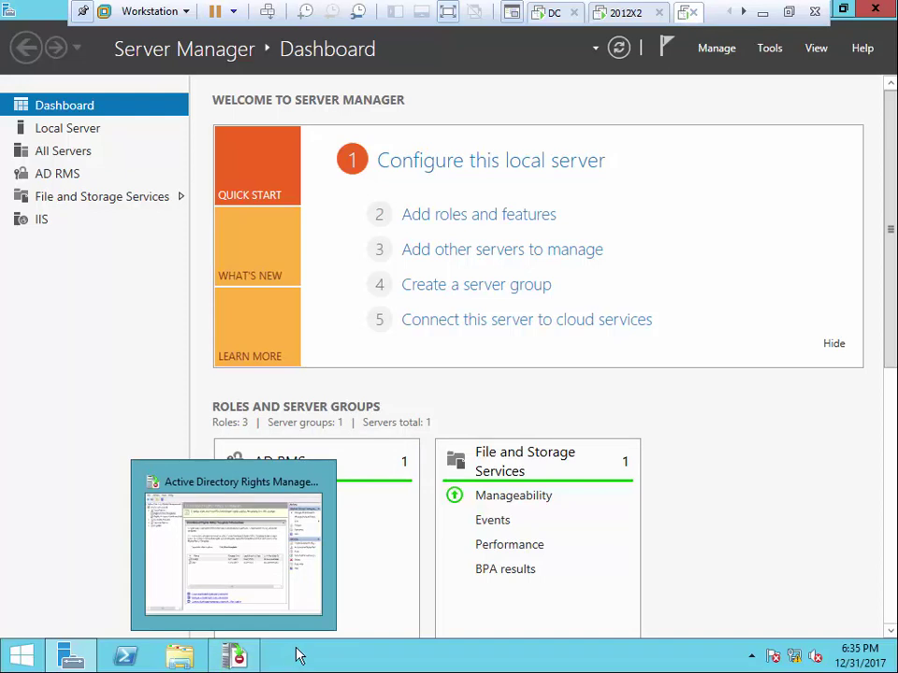
left_click(550, 19)
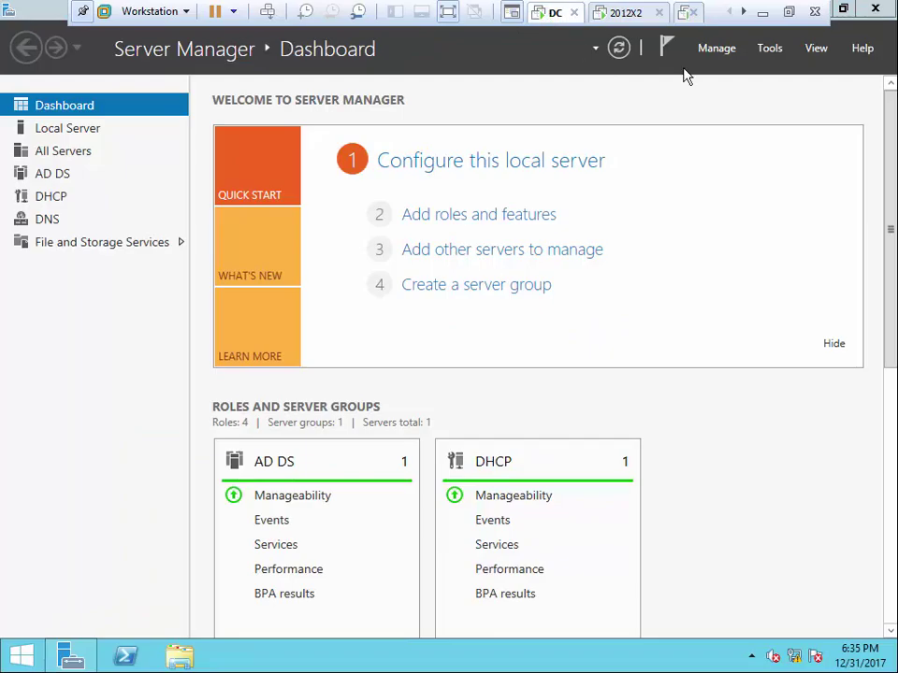
left_click(745, 16)
left_click(744, 12)
left_click(629, 15)
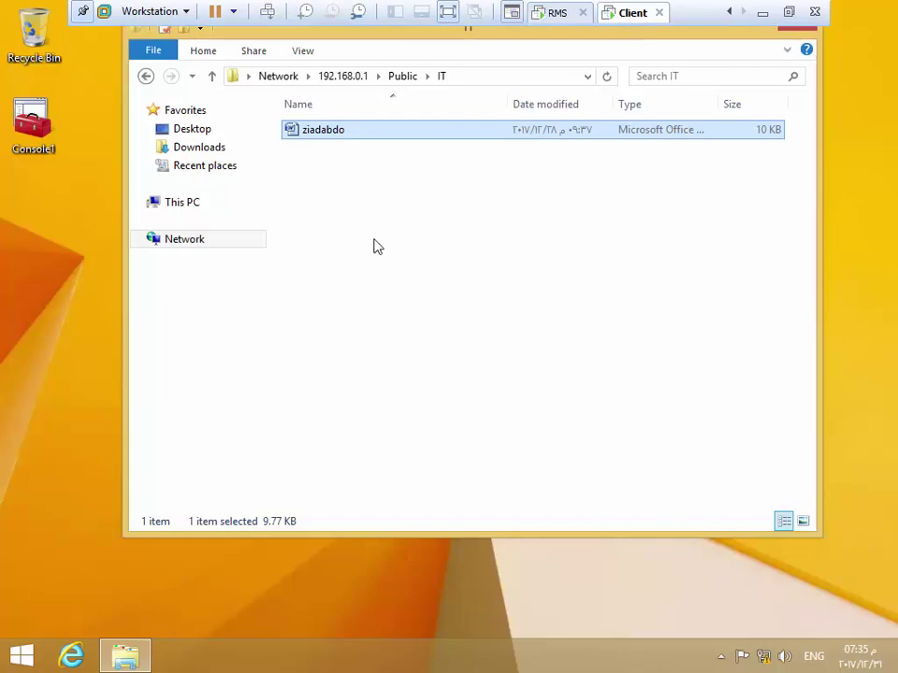
left_click(727, 13)
left_click(728, 15)
left_click(557, 17)
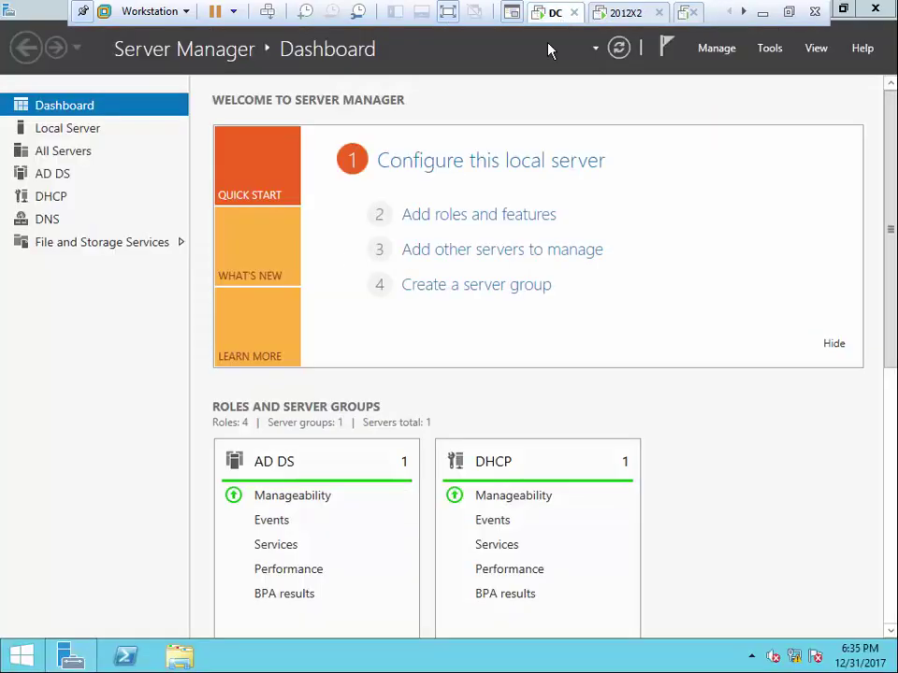
left_click(772, 54)
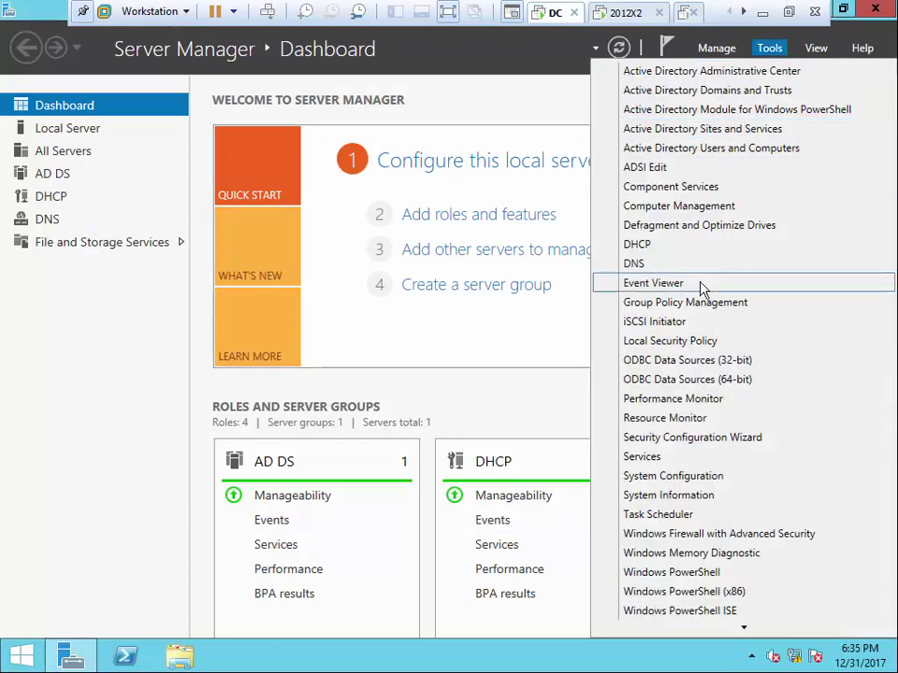
left_click(315, 375)
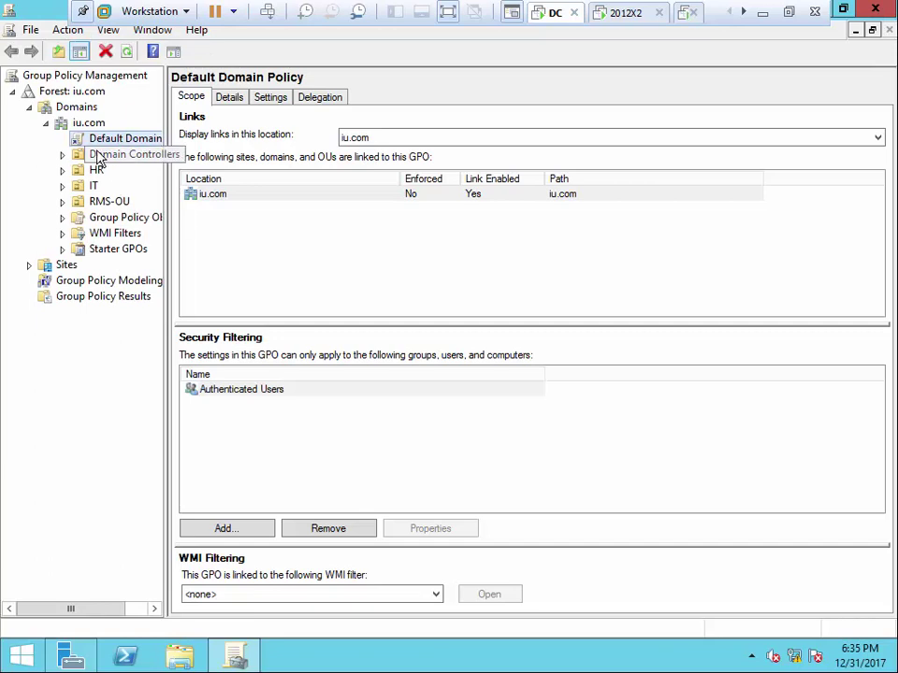
Edit the Default Domain Policy and expand User Configuration > Policies > Administrative Templates
right_click(94, 138)
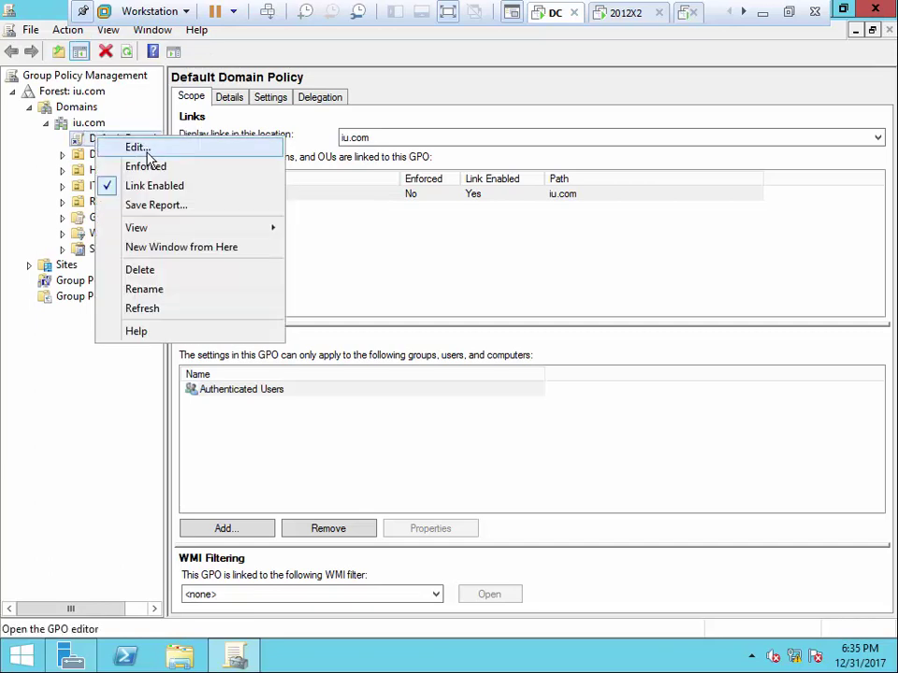
left_click(145, 153)
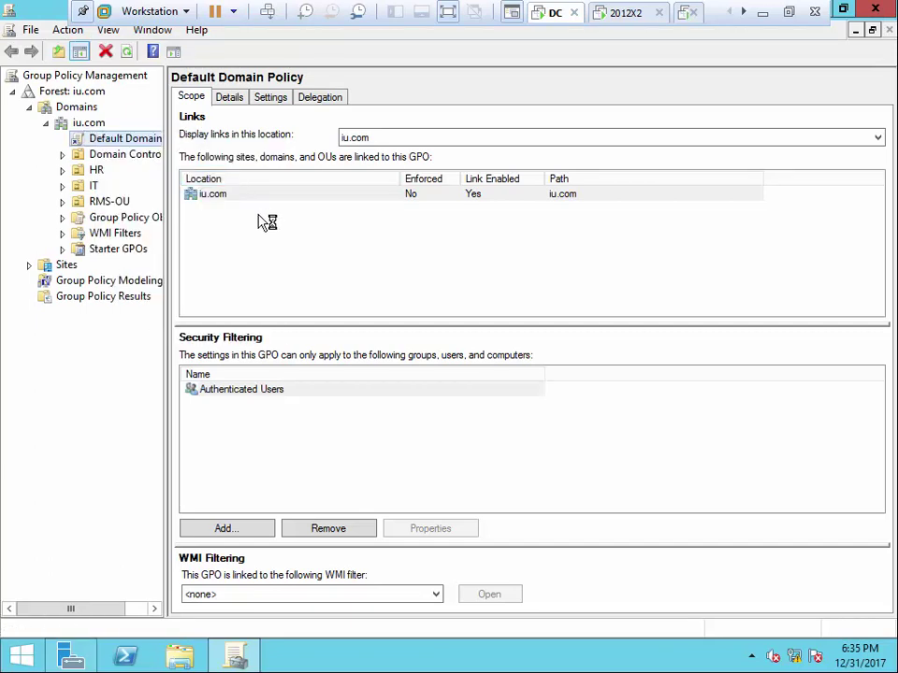
left_click(108, 230)
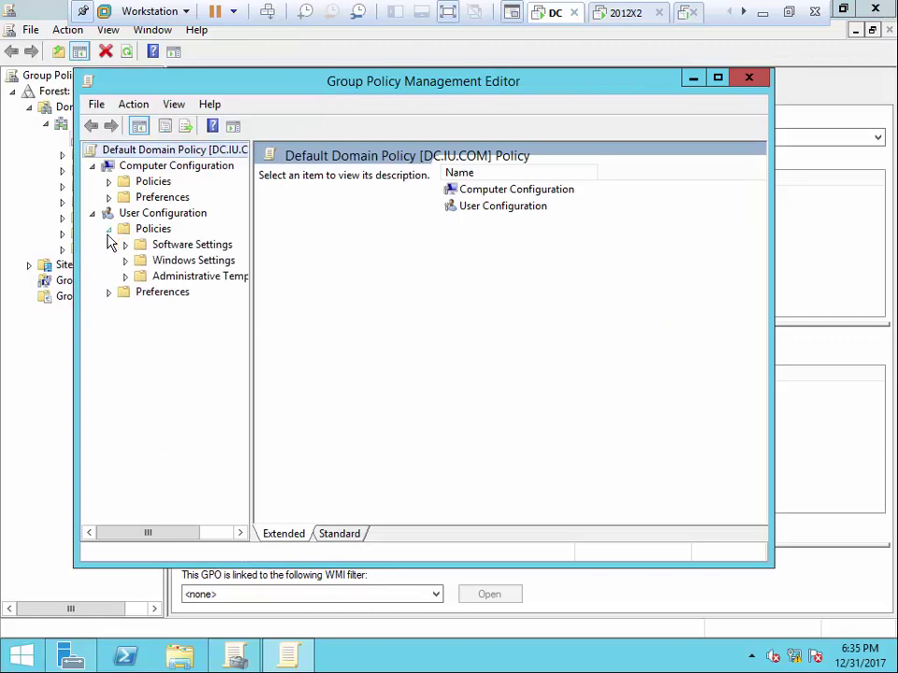
double_click(154, 275)
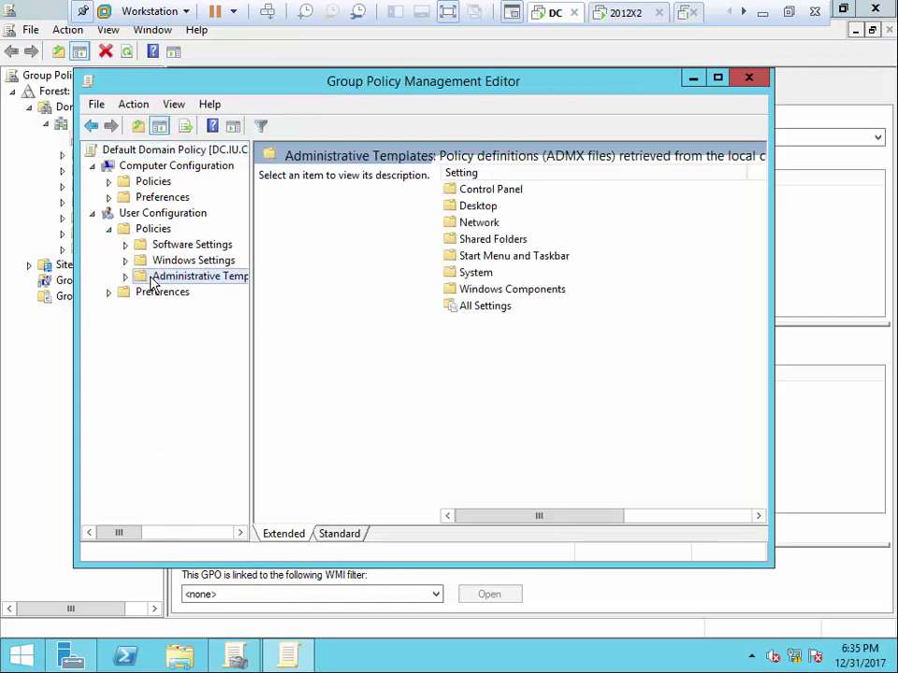
left_click(109, 230)
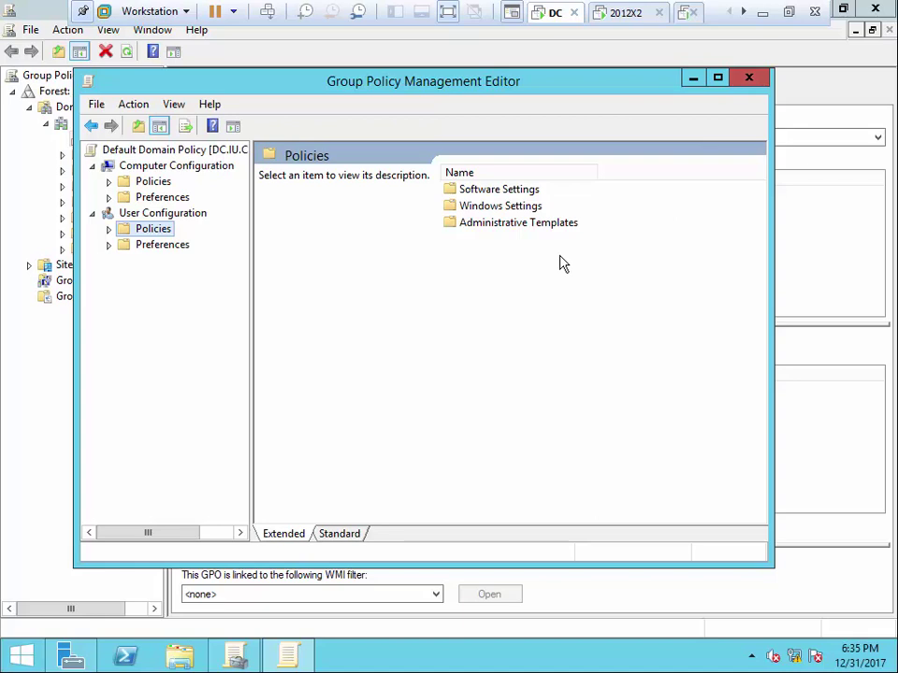
Close the policy editor, Group Policy Management and Server Manager, then leave the VM for the host
left_click(749, 80)
left_click(889, 30)
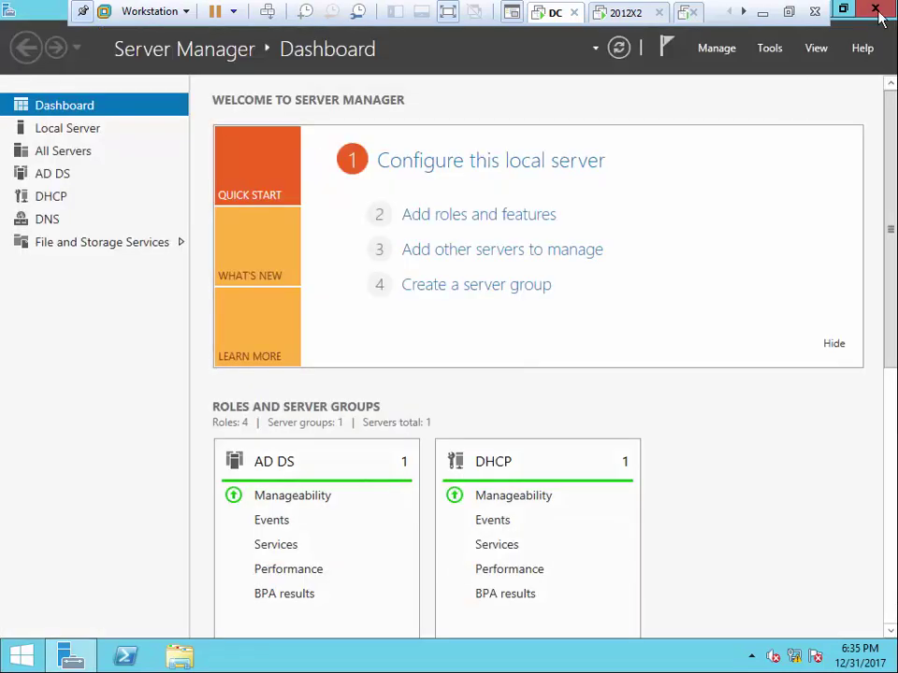
left_click(876, 11)
left_click(762, 12)
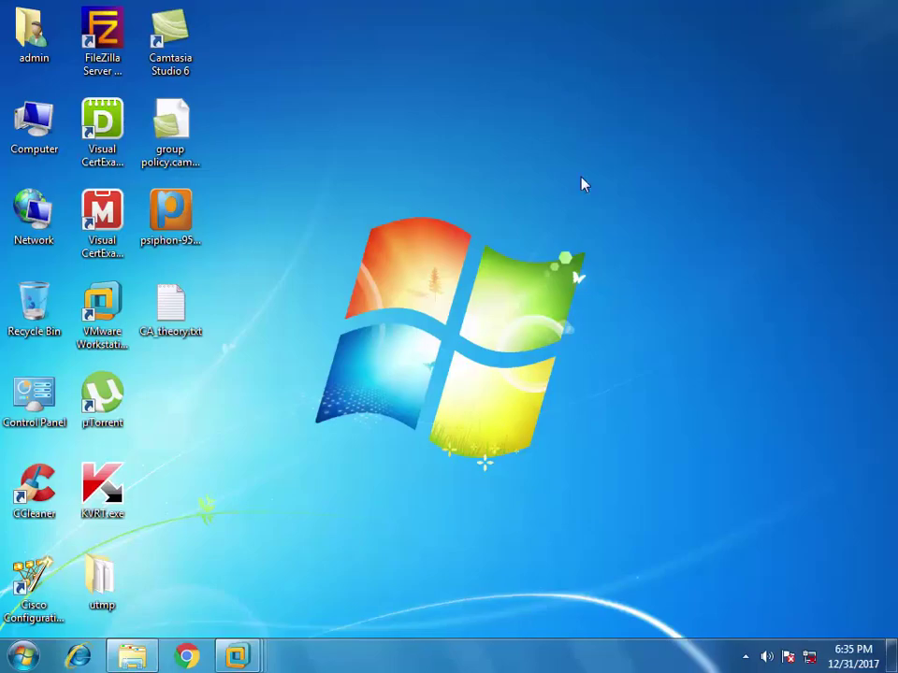
On the host, browse Local Disk (D:), Local Disk (G:), and the RMS and MCSA 2012 folders
double_click(42, 136)
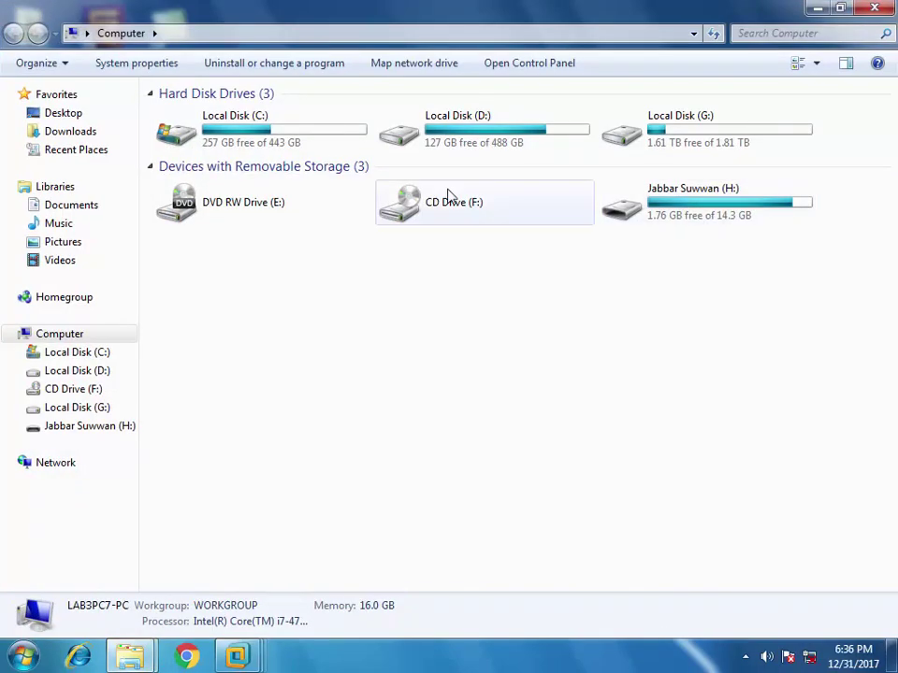
double_click(447, 138)
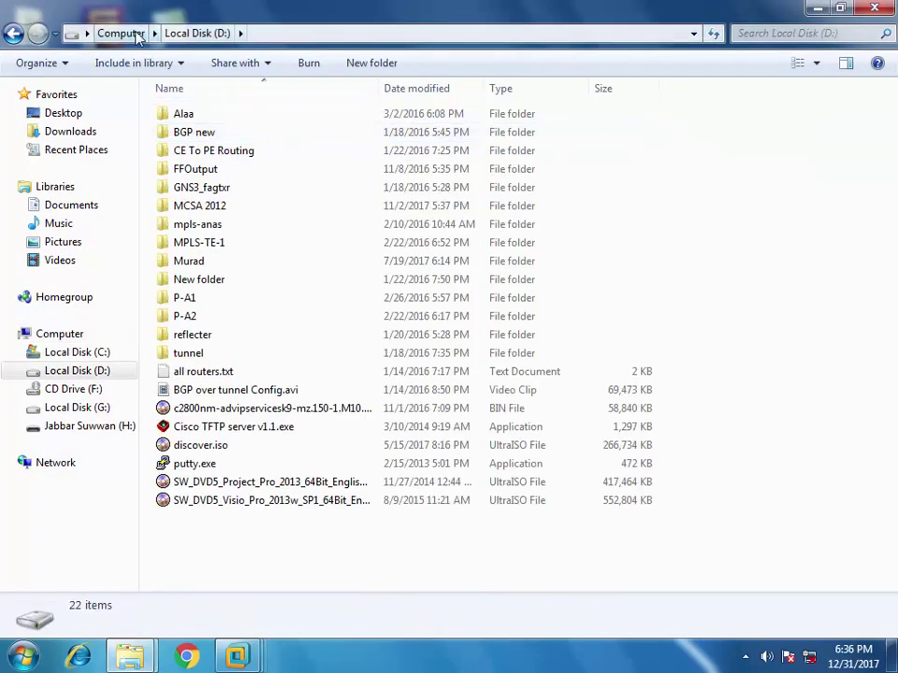
left_click(122, 33)
double_click(657, 116)
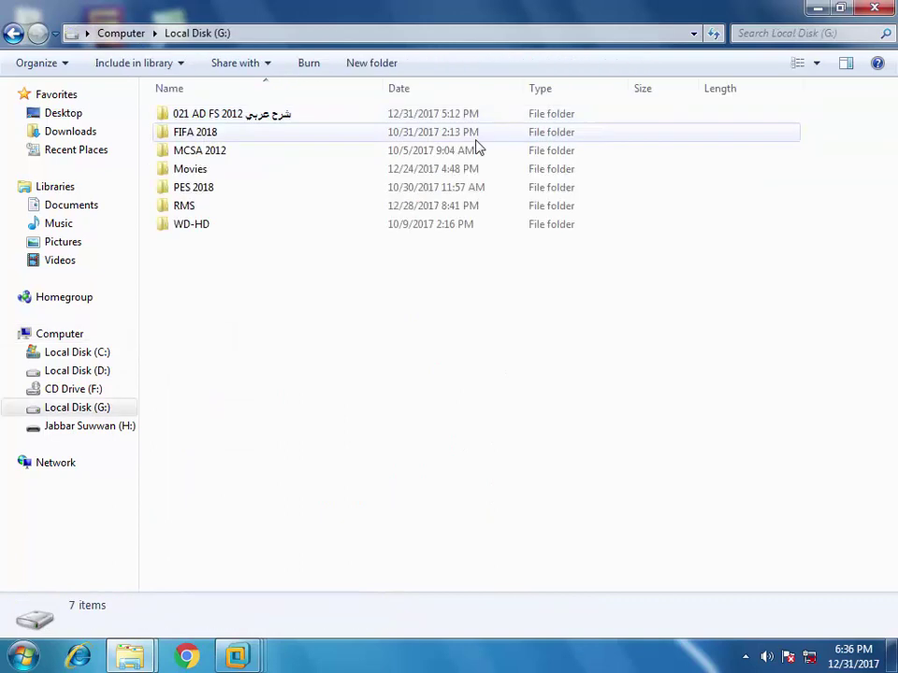
double_click(184, 207)
left_click(221, 33)
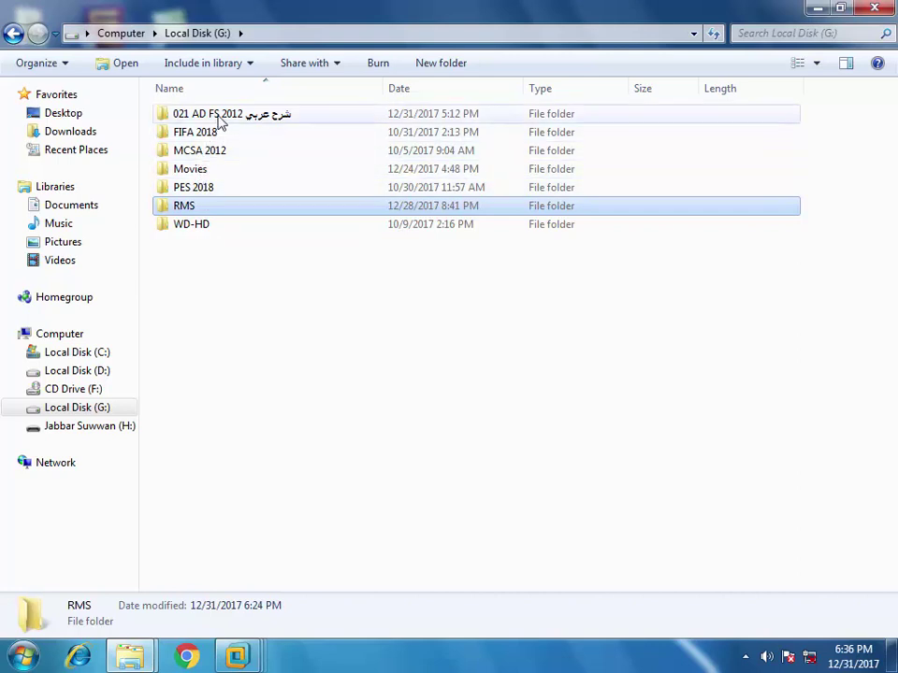
double_click(207, 159)
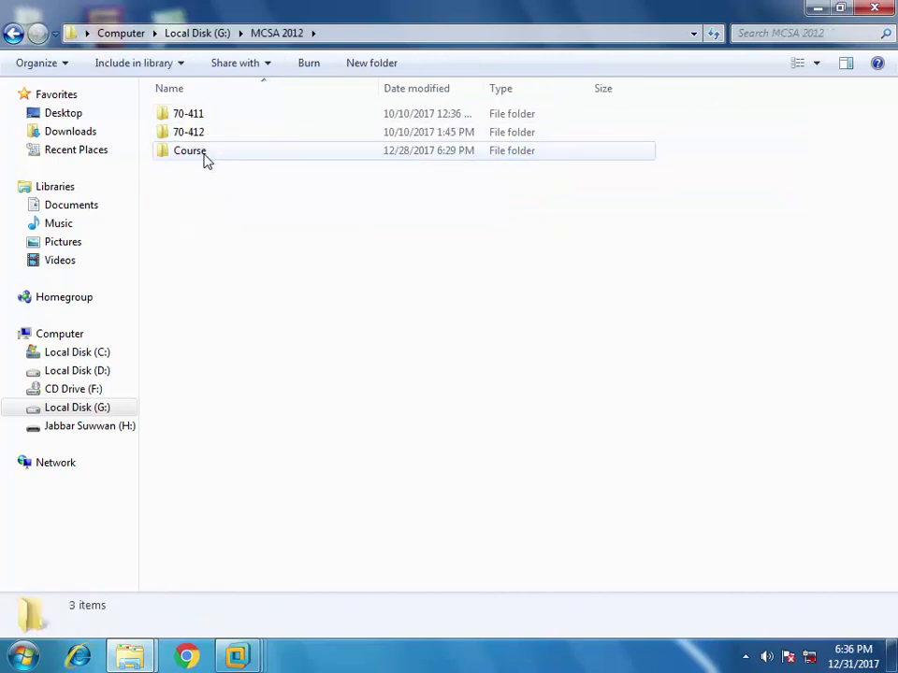
left_click(197, 32)
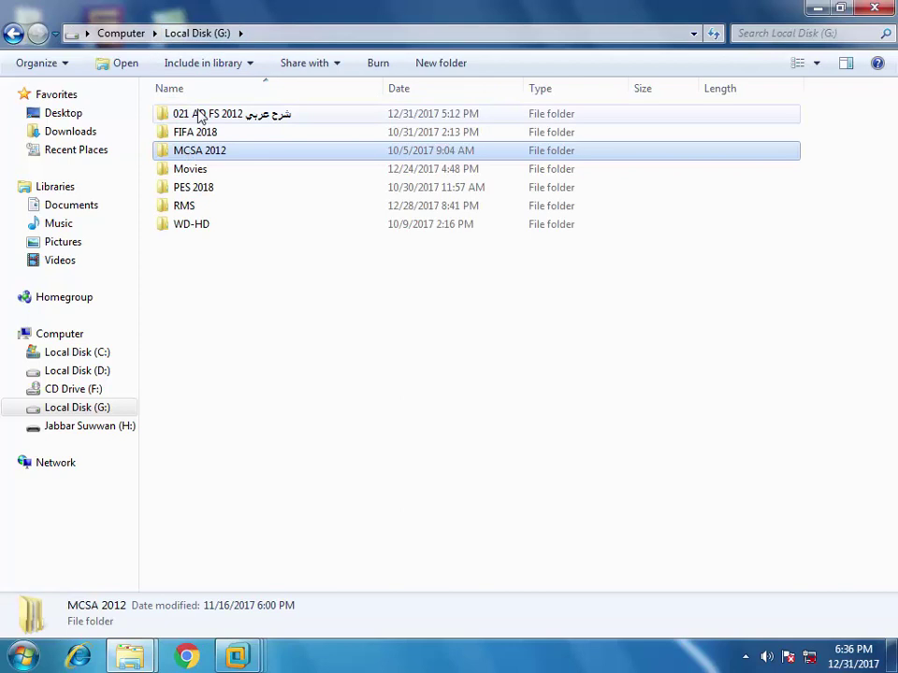
Show the host desktop and switch between windows from the taskbar
key("super+d")
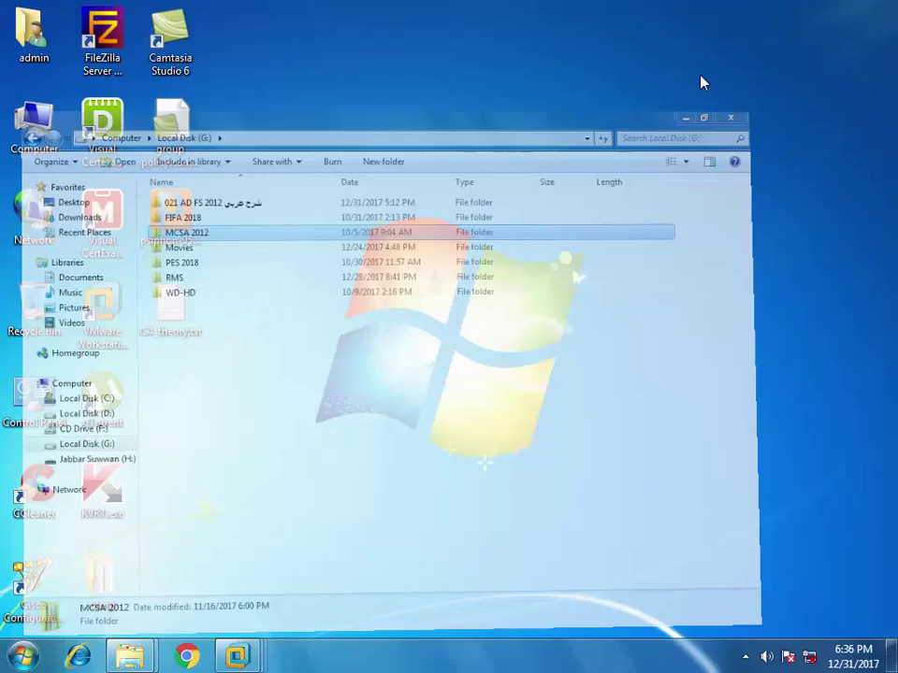
left_click(748, 657)
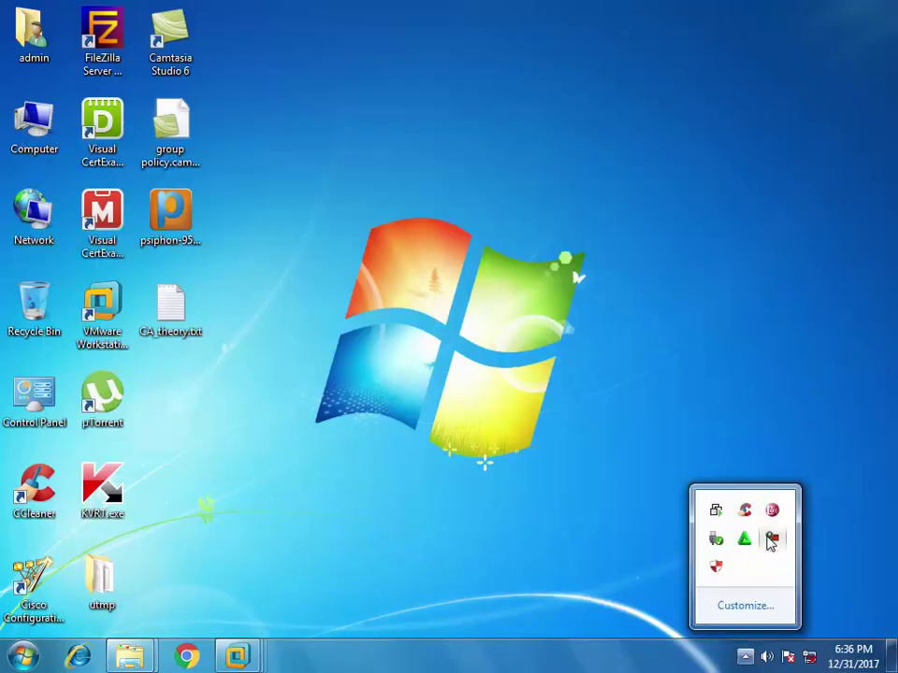
left_click(771, 539)
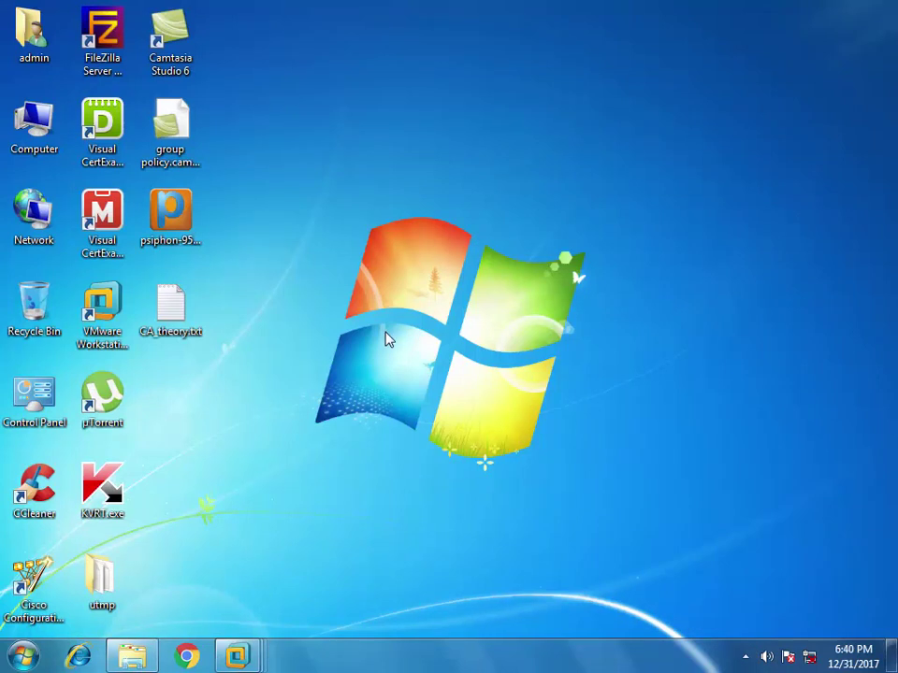
left_click(745, 657)
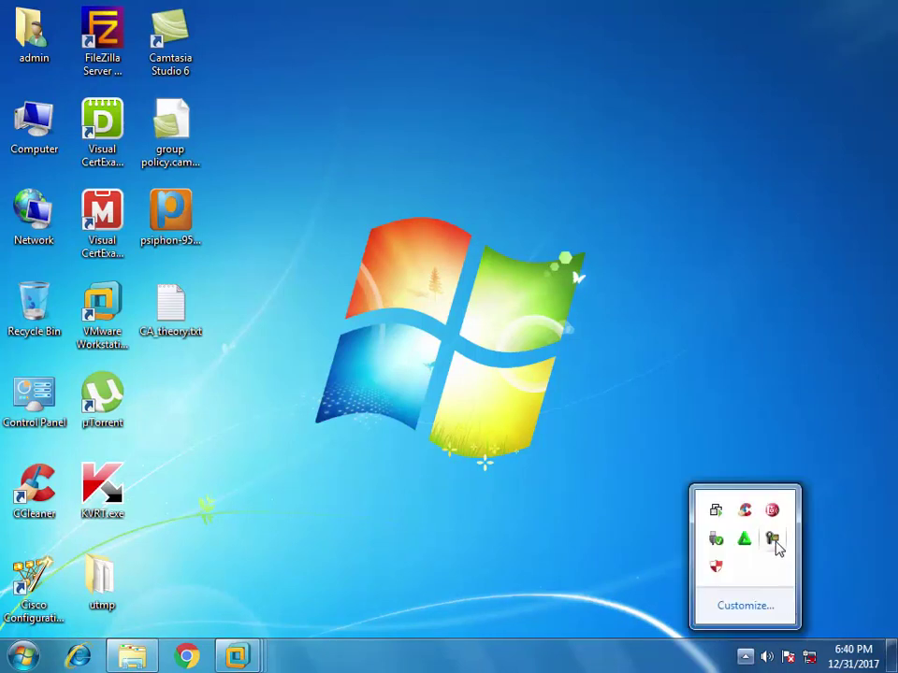
left_click(774, 540)
Try dragging AdminTemplates.exe from the host's Command folder into the client VM, then return to the host
mouse_move(238, 662)
left_click(132, 657)
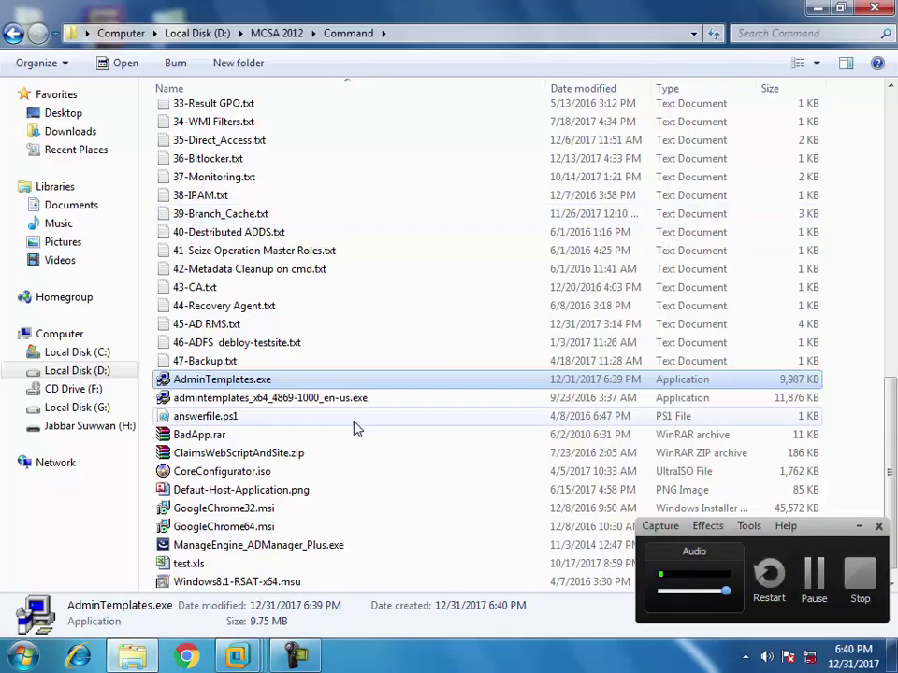
left_click_drag(231, 386, 404, 428)
left_click_drag(425, 365, 571, 305)
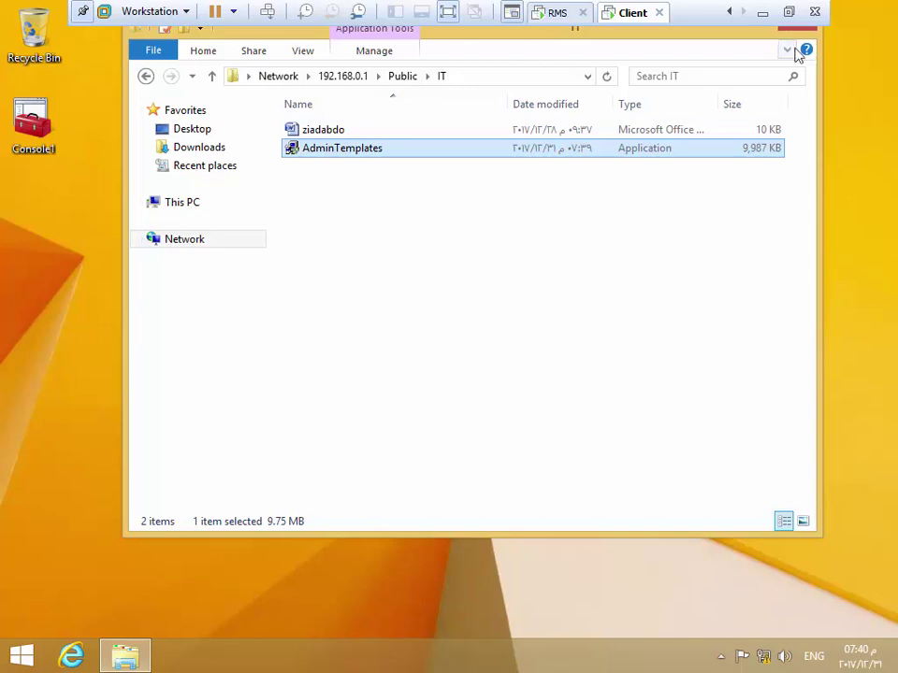
left_click(764, 12)
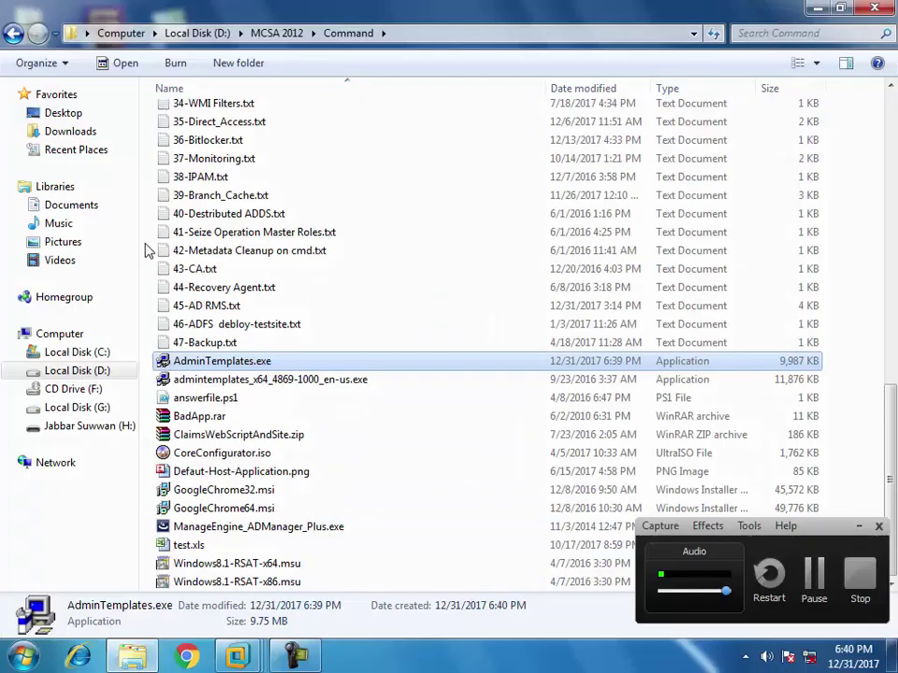
On the DC VM, open the E:\Public\IT folder in File Explorer
mouse_move(239, 652)
left_click(132, 519)
left_click(190, 661)
double_click(467, 413)
double_click(311, 187)
double_click(310, 191)
Copy AdminTemplates.exe, close the folder, and paste it onto the desktop
right_click(321, 187)
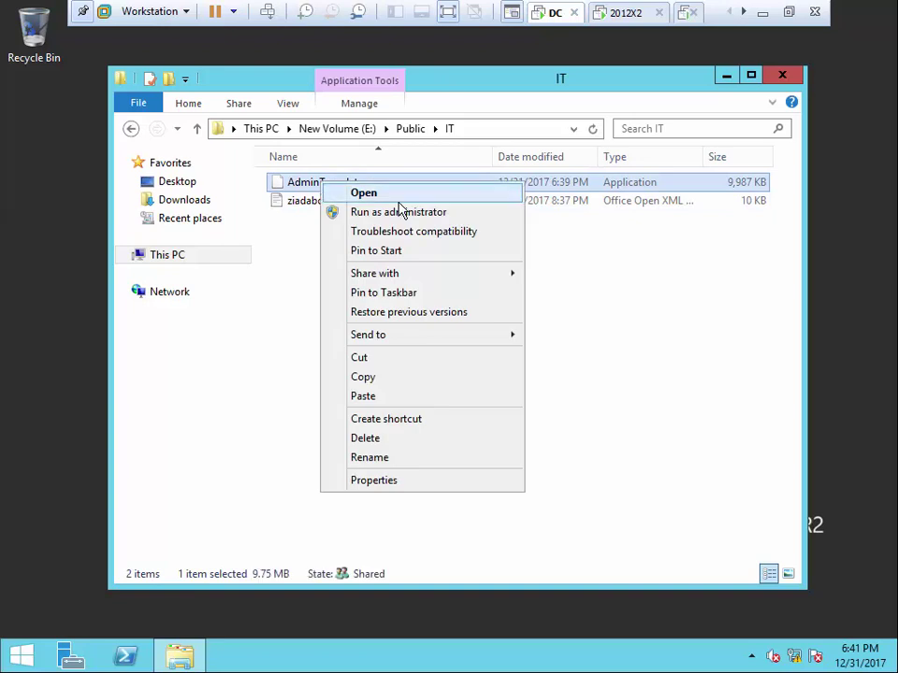
left_click(360, 376)
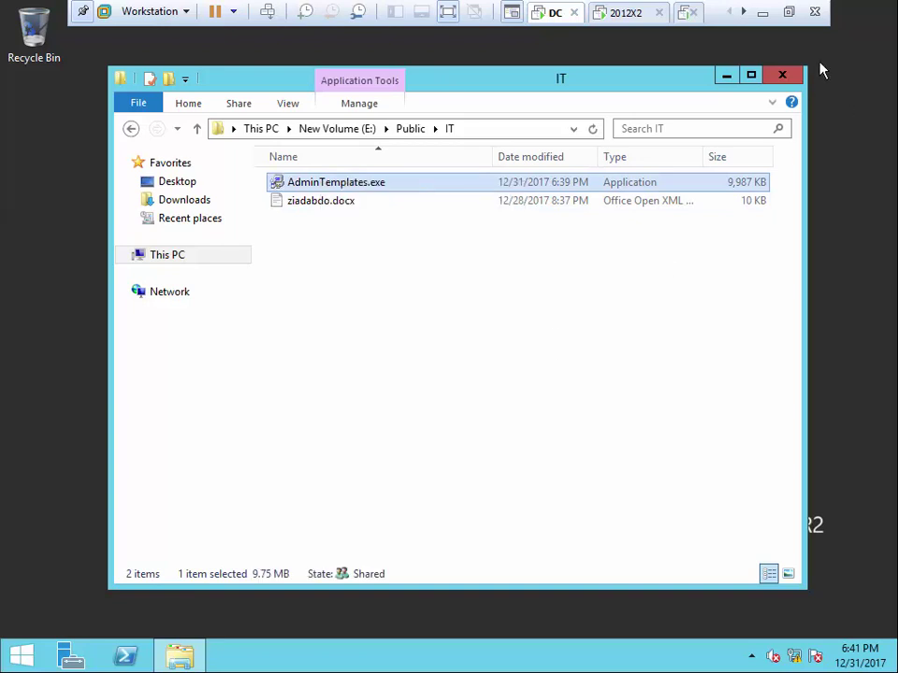
left_click(782, 74)
right_click(145, 198)
left_click(193, 262)
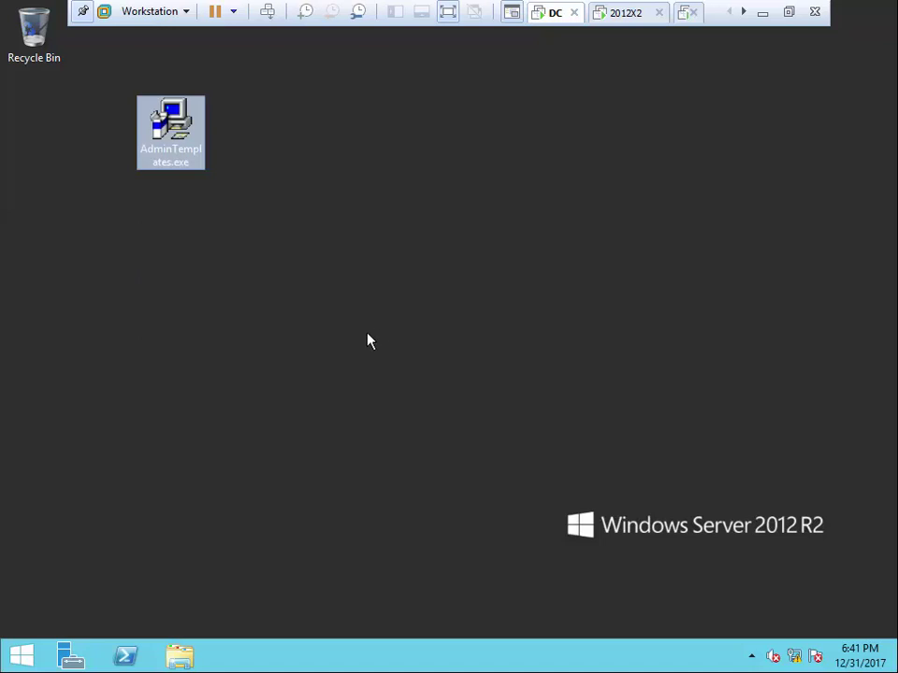
Create a desktop folder keeping the default name 'New folder'
right_click(310, 165)
mouse_move(391, 301)
left_click(527, 297)
key("Return")
Run AdminTemplates.exe, accept the license, extract into New folder, and open that folder
double_click(159, 140)
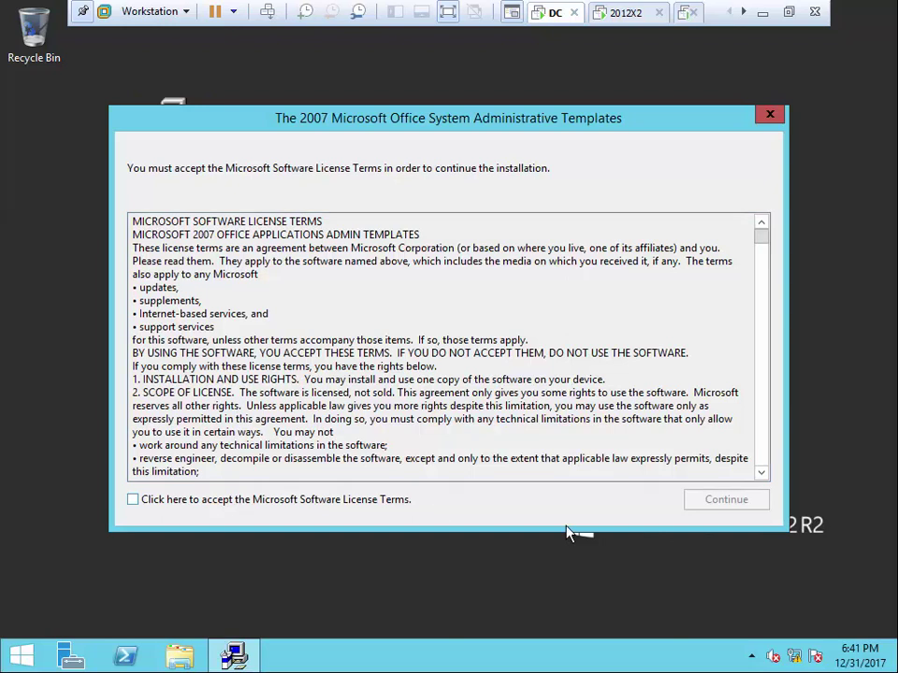
left_click(174, 505)
left_click(714, 499)
left_click(386, 358)
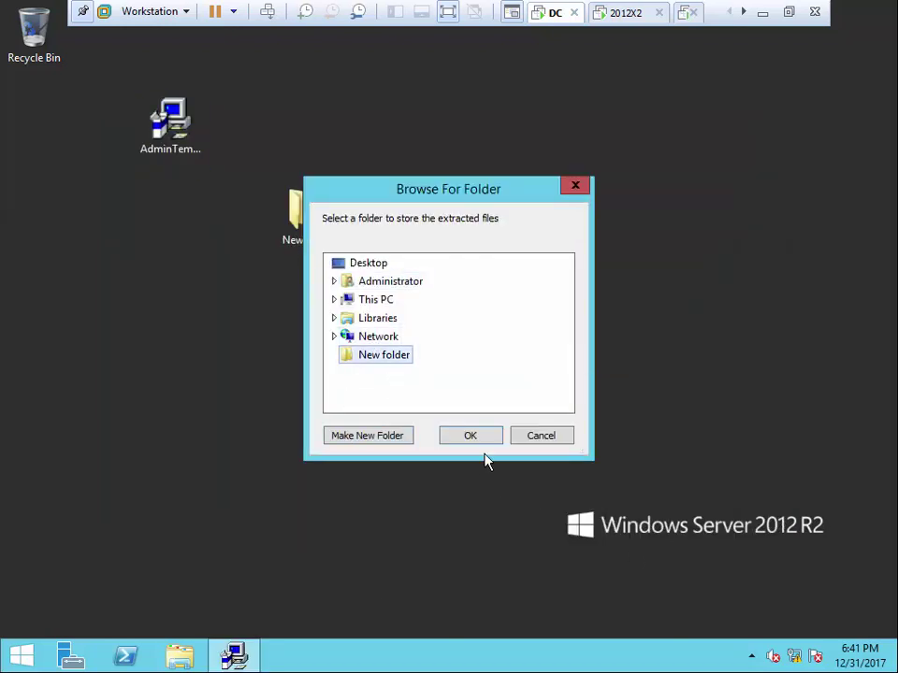
left_click(471, 436)
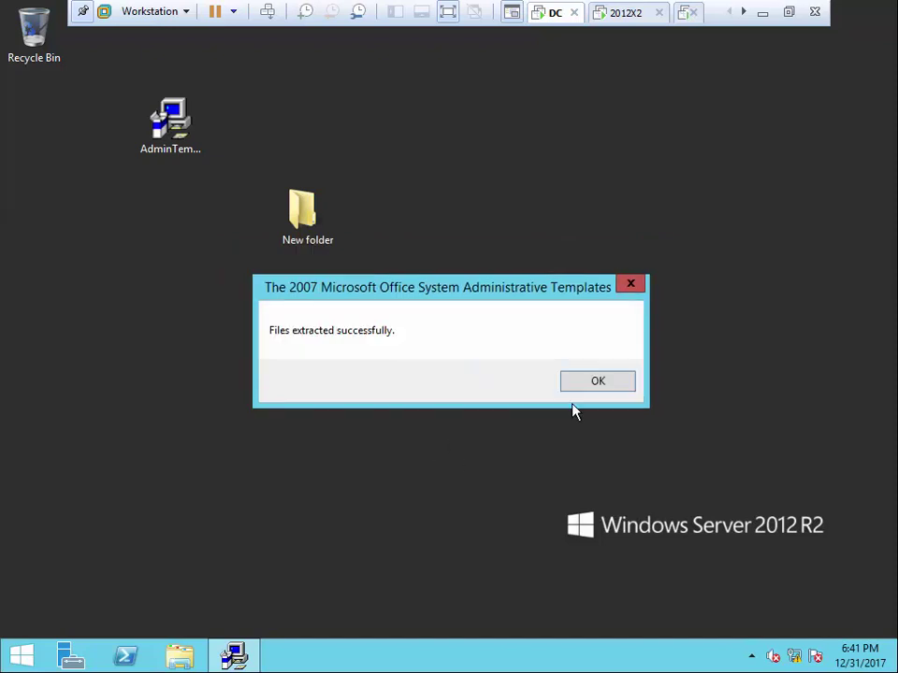
left_click(595, 381)
double_click(305, 222)
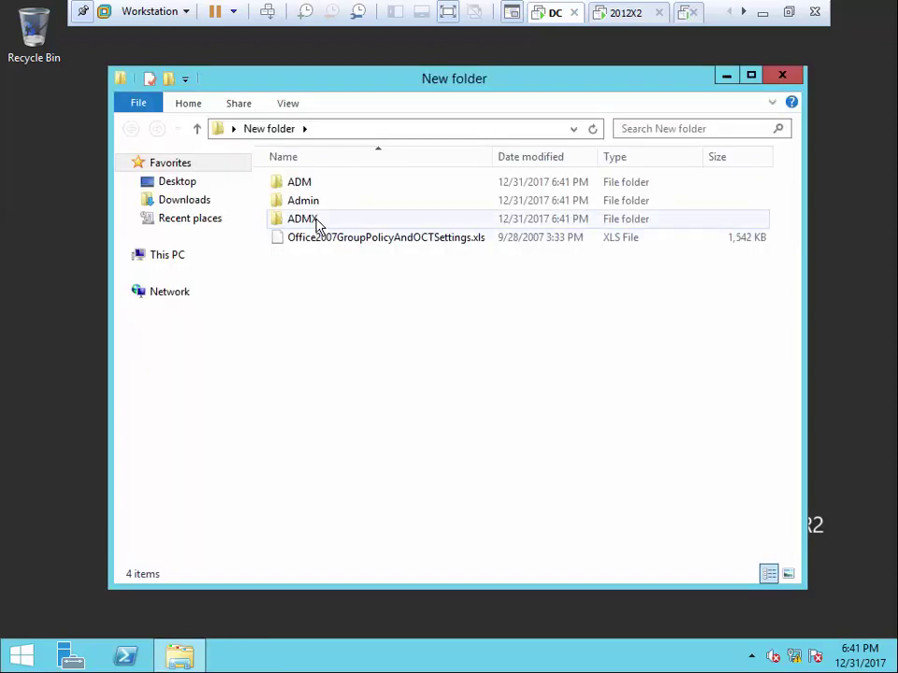
In ADMX, select the de-de, es-es, fr-fr, it-it, ja-jp, ko-kr, zh-cn and zh-tw folders
double_click(301, 219)
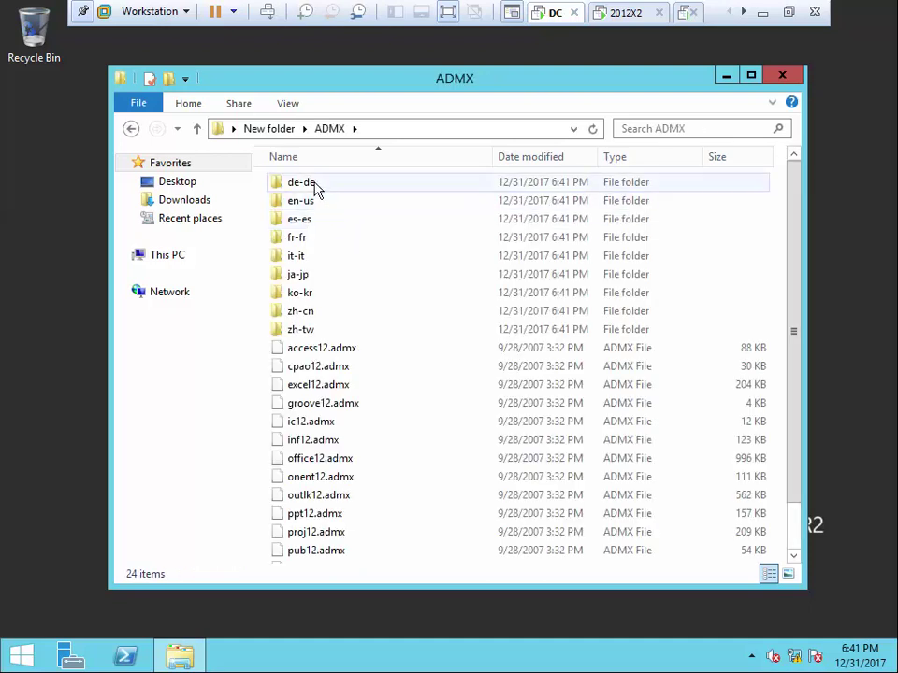
left_click(316, 188)
left_click(304, 219, "ctrl")
left_click(304, 237, "ctrl")
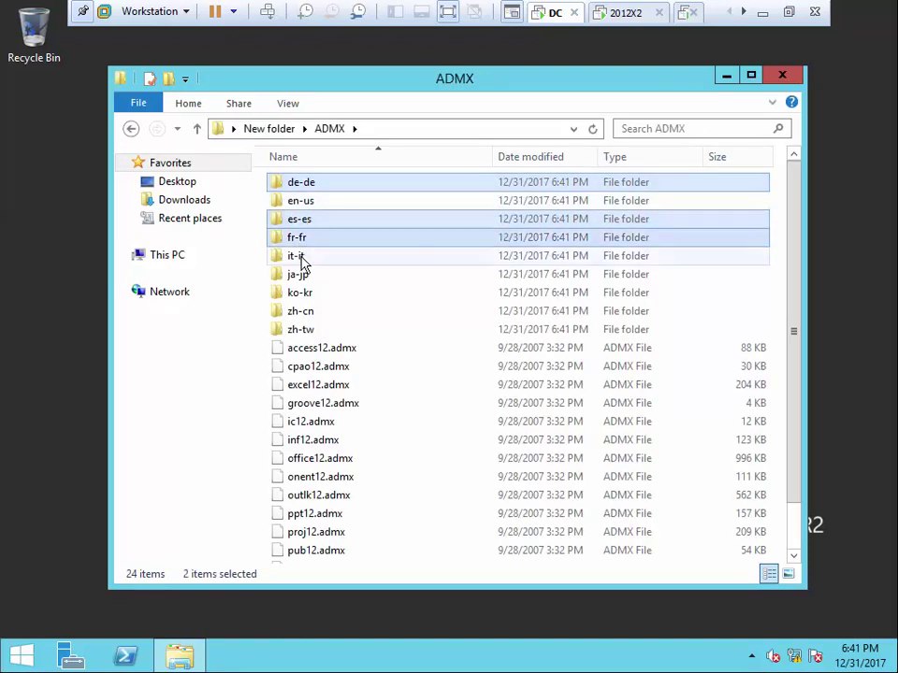
left_click(304, 256, "ctrl")
left_click(303, 274, "ctrl")
left_click(301, 292, "ctrl")
left_click(301, 311, "ctrl")
left_click(300, 329, "ctrl")
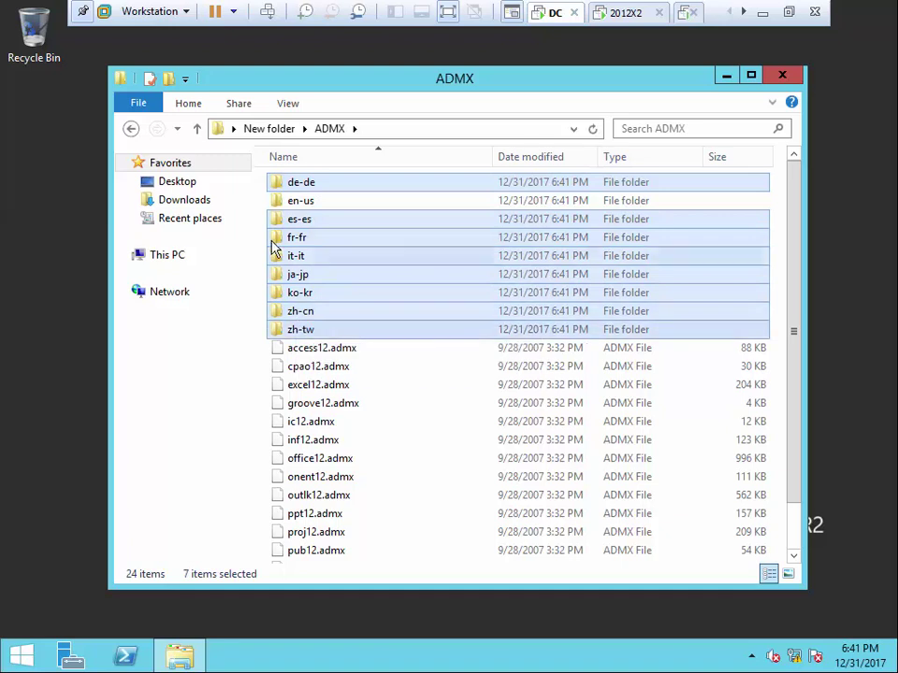
Permanently delete the eight language folders, select the 16 remaining items, and close the window
key("shift+Delete")
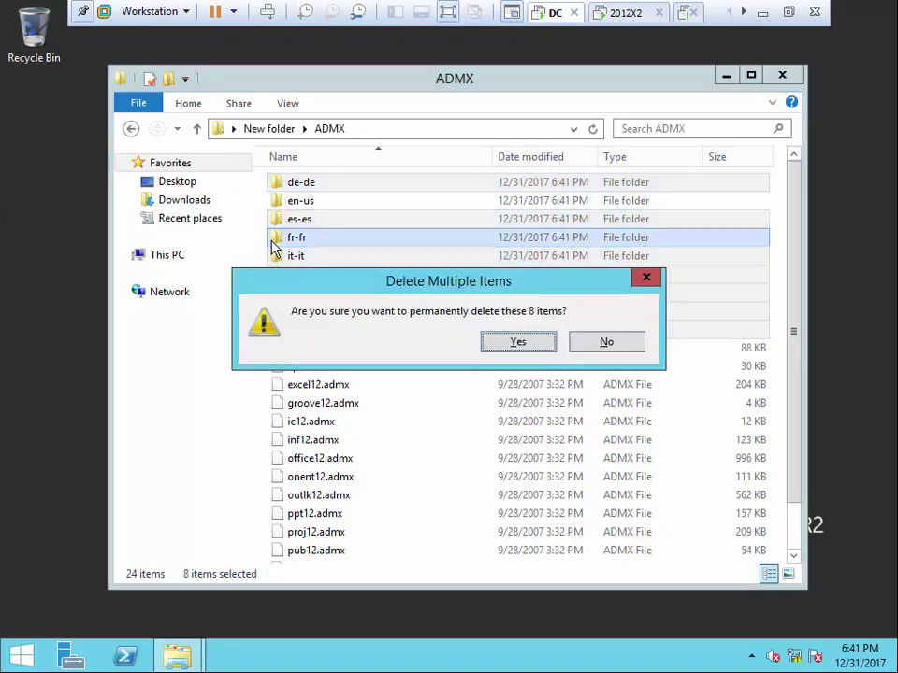
key("Return")
left_click_drag(315, 493, 301, 187)
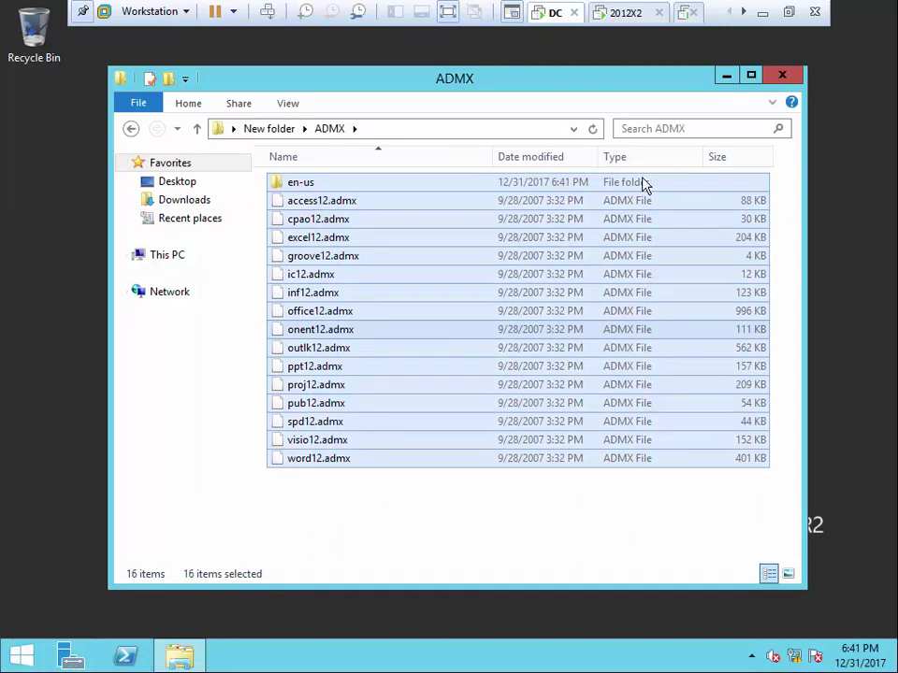
left_click(789, 81)
Copy the PolicyDefinitions folder from C:\Windows
left_click(172, 656)
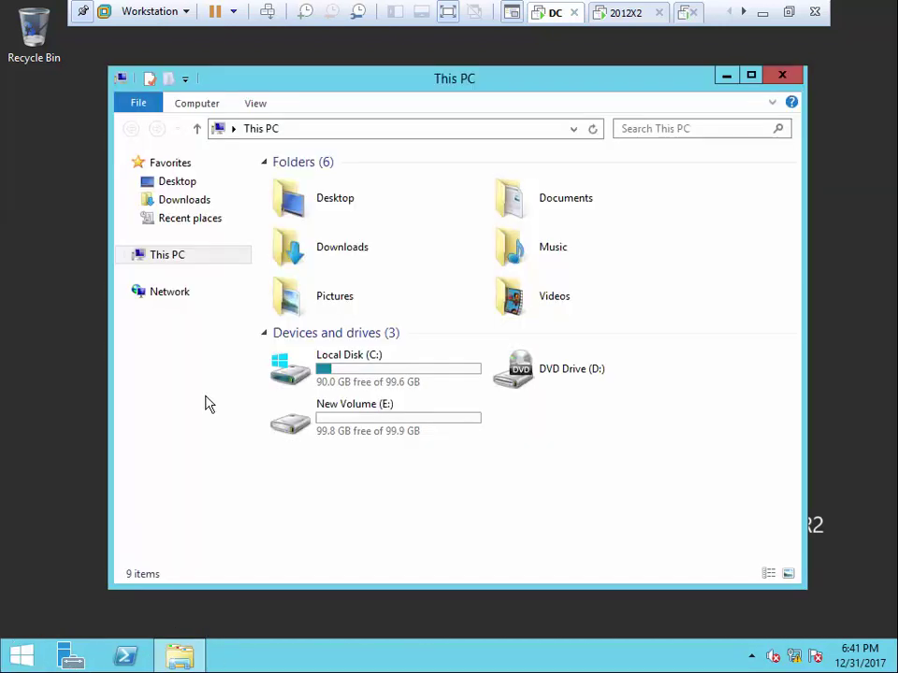
double_click(347, 352)
double_click(329, 257)
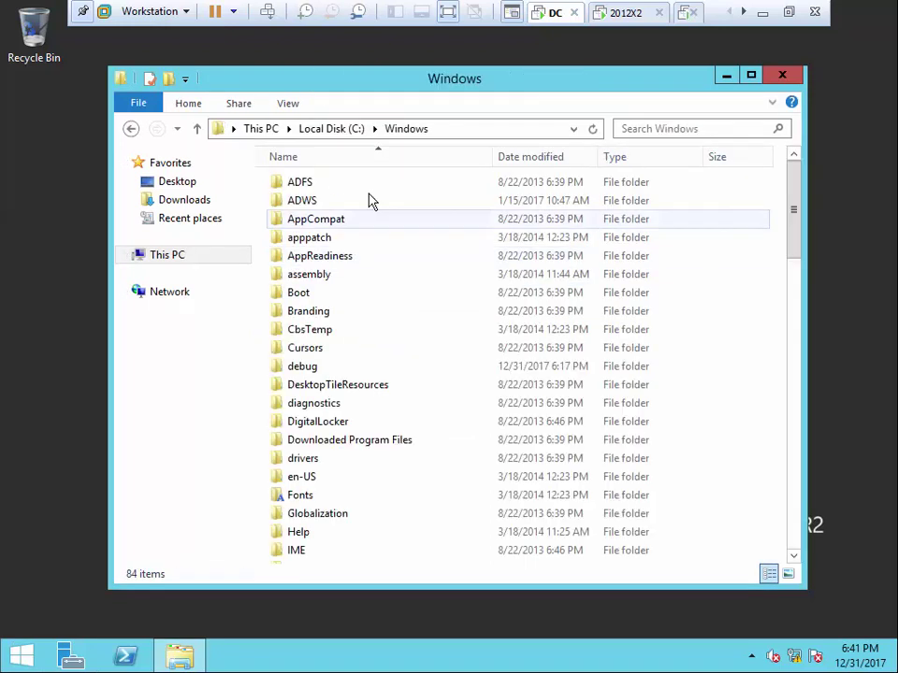
double_click(398, 83)
left_click(196, 159)
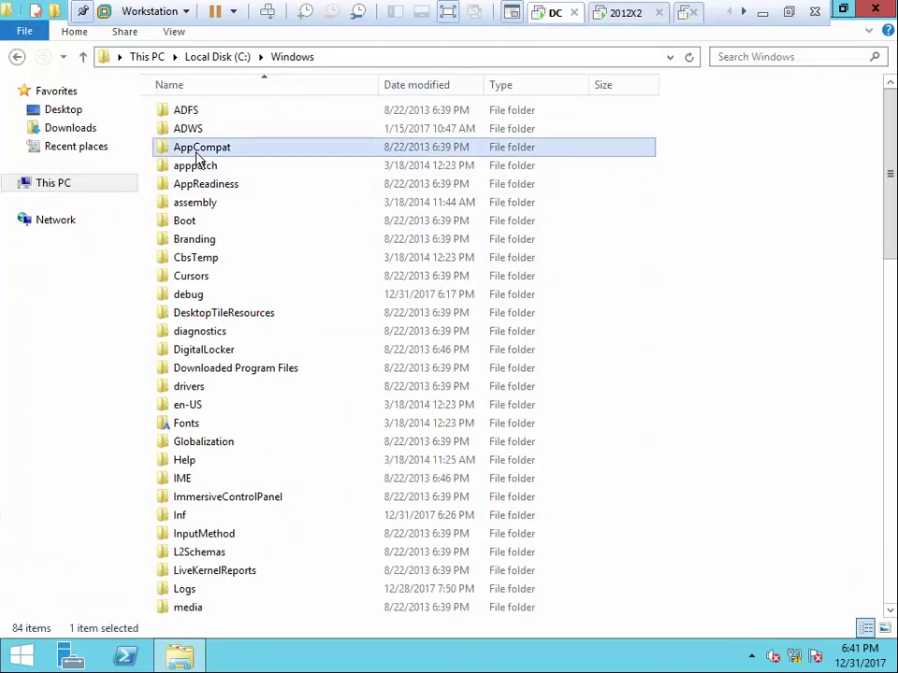
key("p")
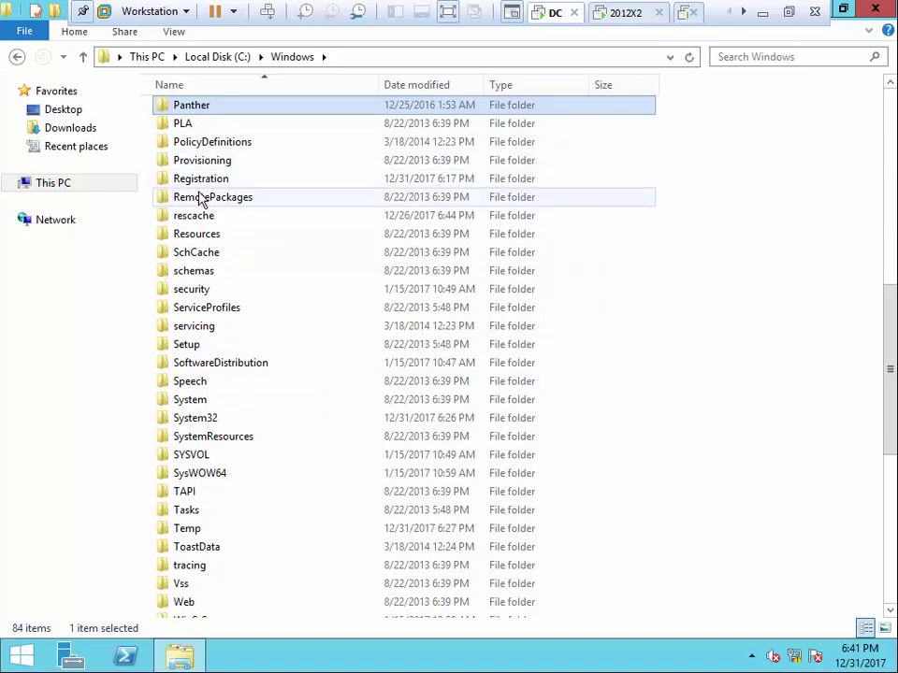
left_click(203, 145)
left_click(202, 143)
key("Escape")
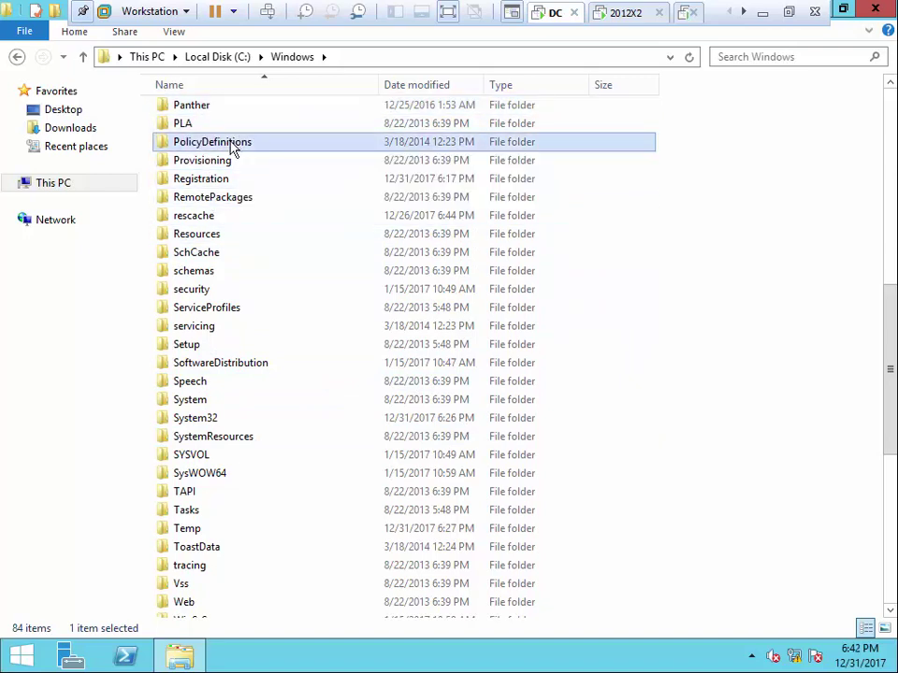
right_click(233, 150)
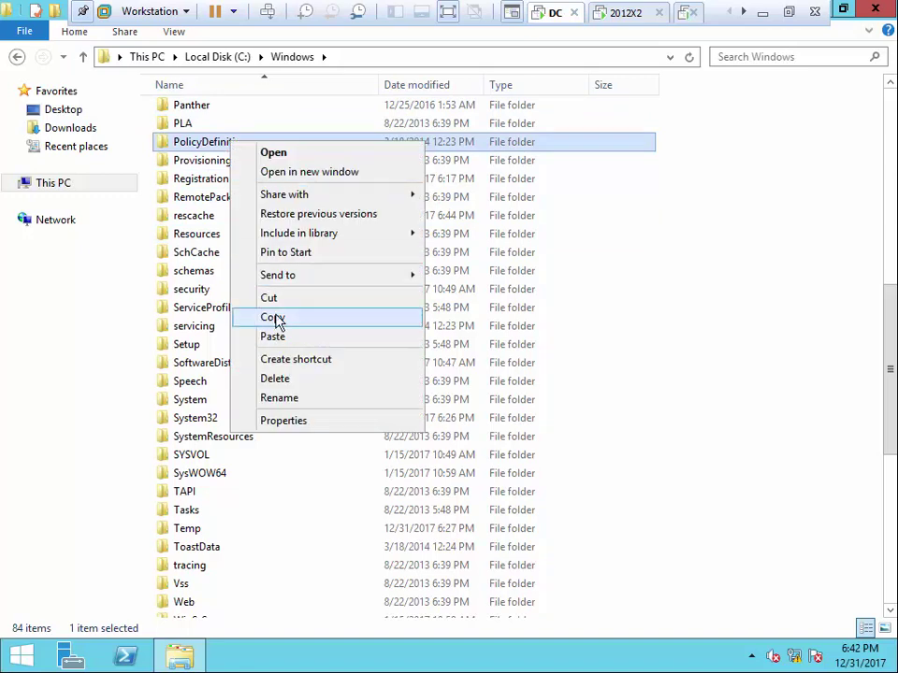
left_click(273, 318)
Paste PolicyDefinitions into SYSVOL\sysvol\iu.com\Policies and minimize Explorer to the desktop
scroll(335, 354, "up", 11)
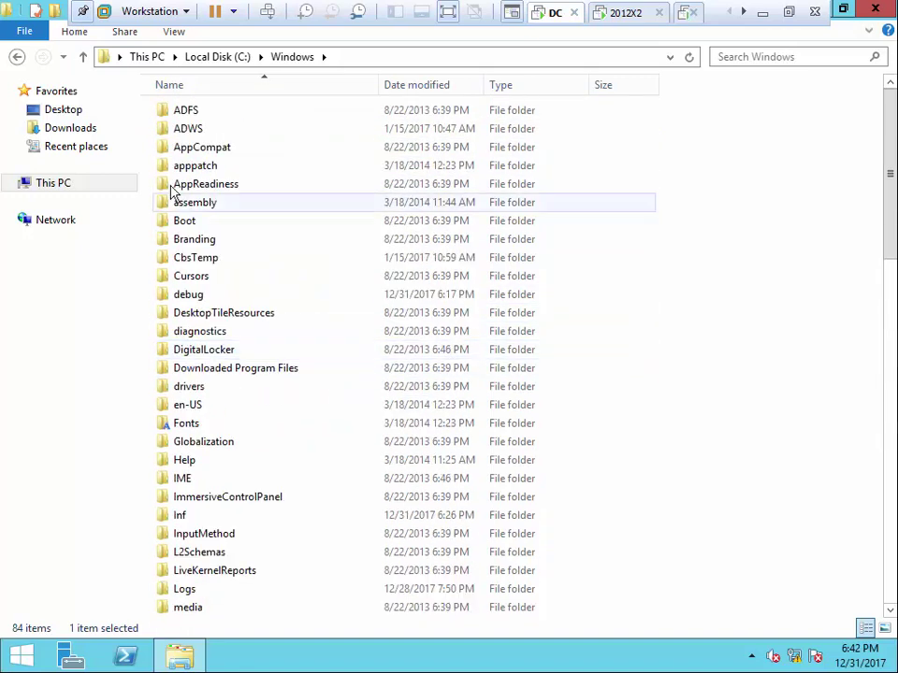
left_click(186, 132)
key("s")
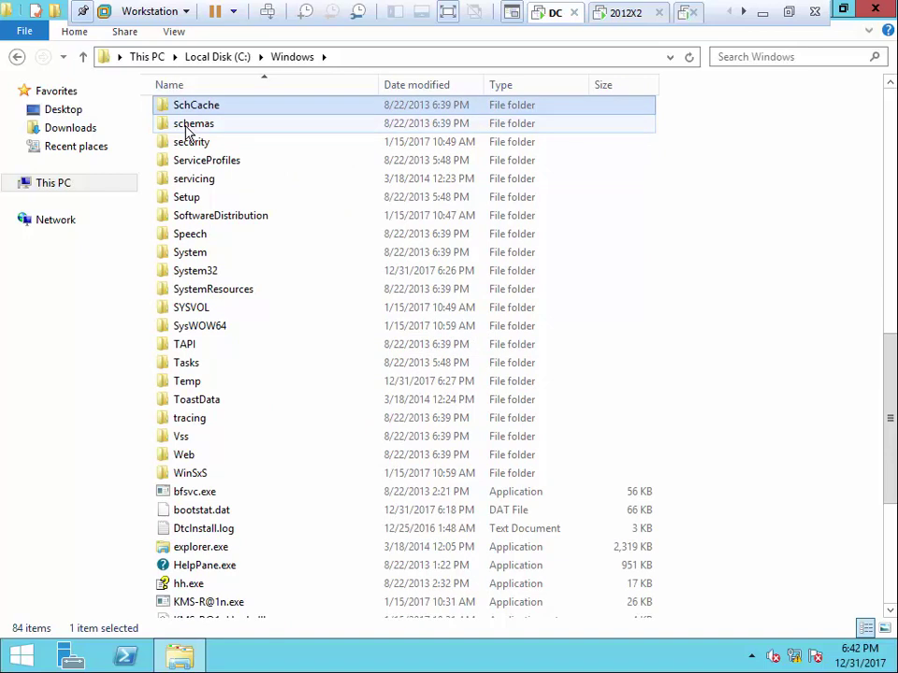
double_click(199, 309)
double_click(193, 168)
double_click(198, 113)
double_click(204, 111)
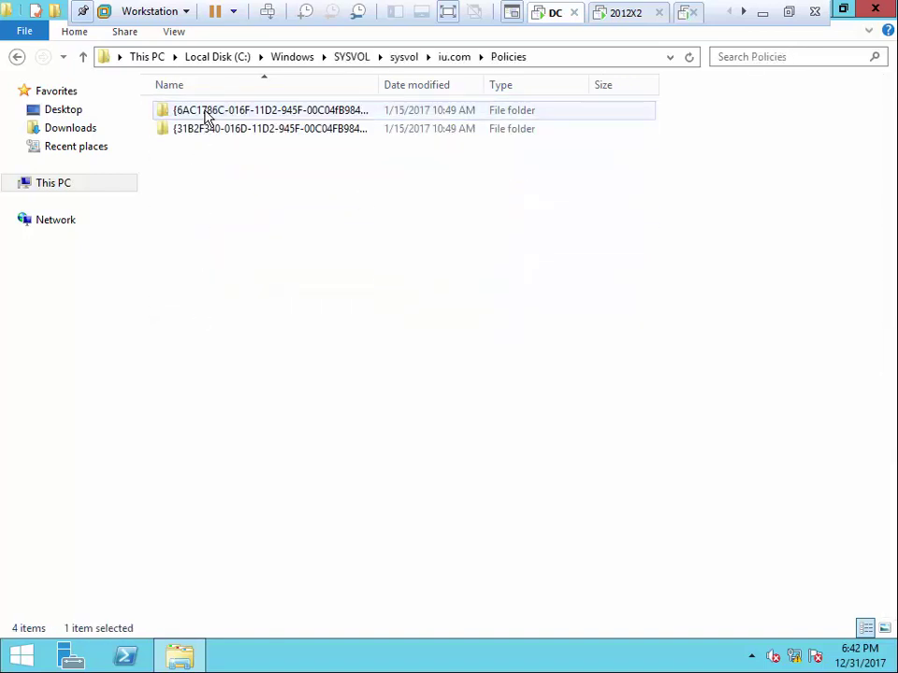
right_click(200, 208)
left_click(252, 325)
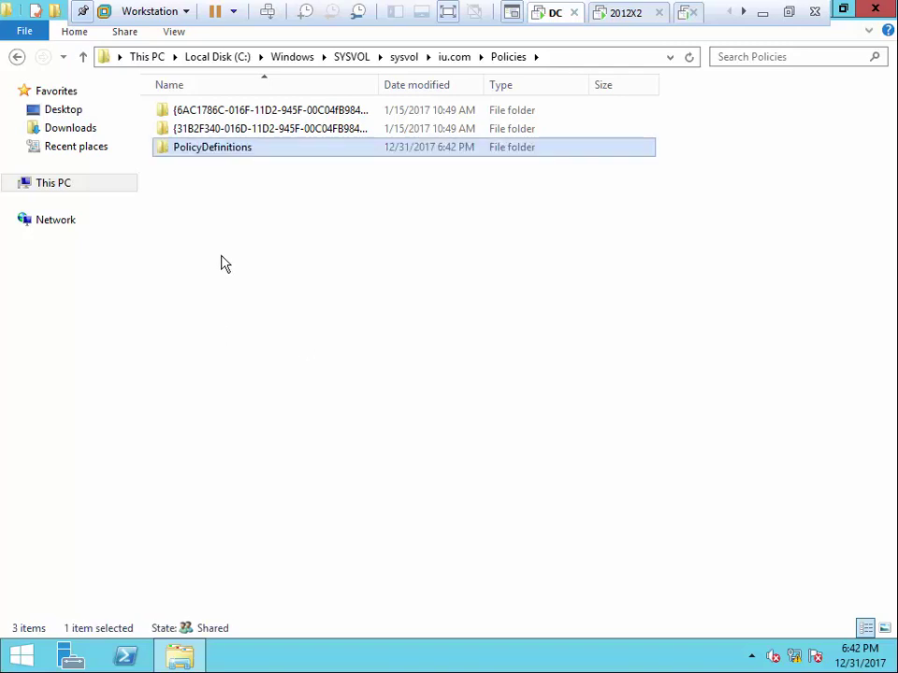
left_click(250, 279)
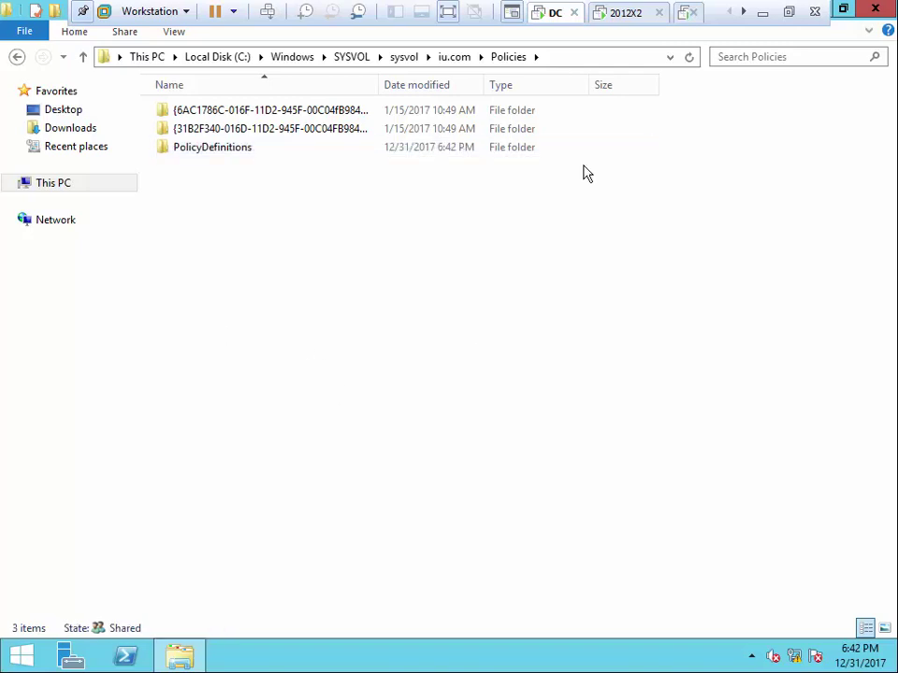
left_click(838, 11)
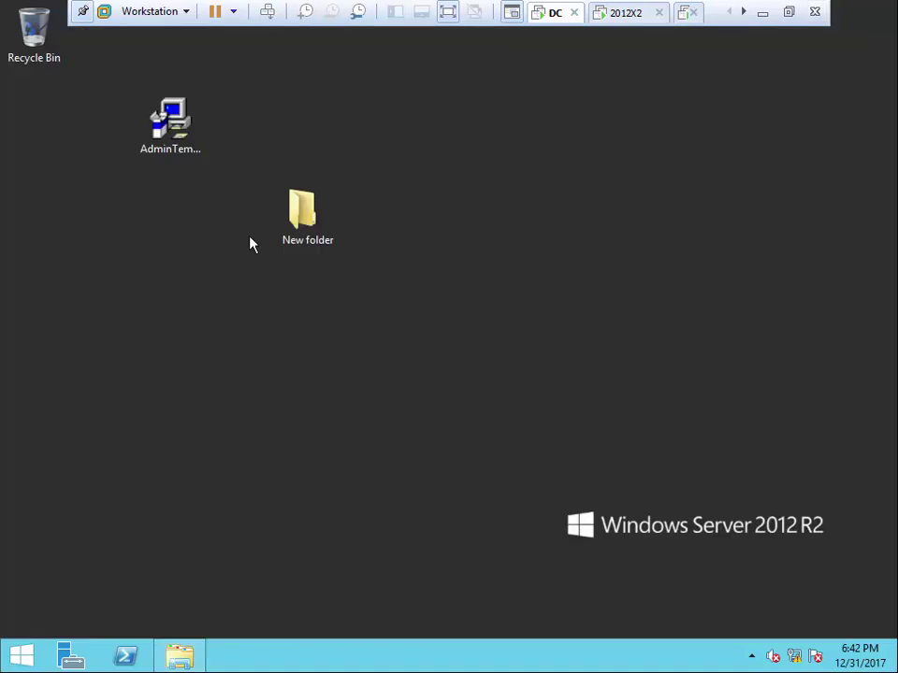
Copy all 16 Office ADMX items from the desktop's New folder\ADMX
double_click(318, 221)
double_click(338, 241)
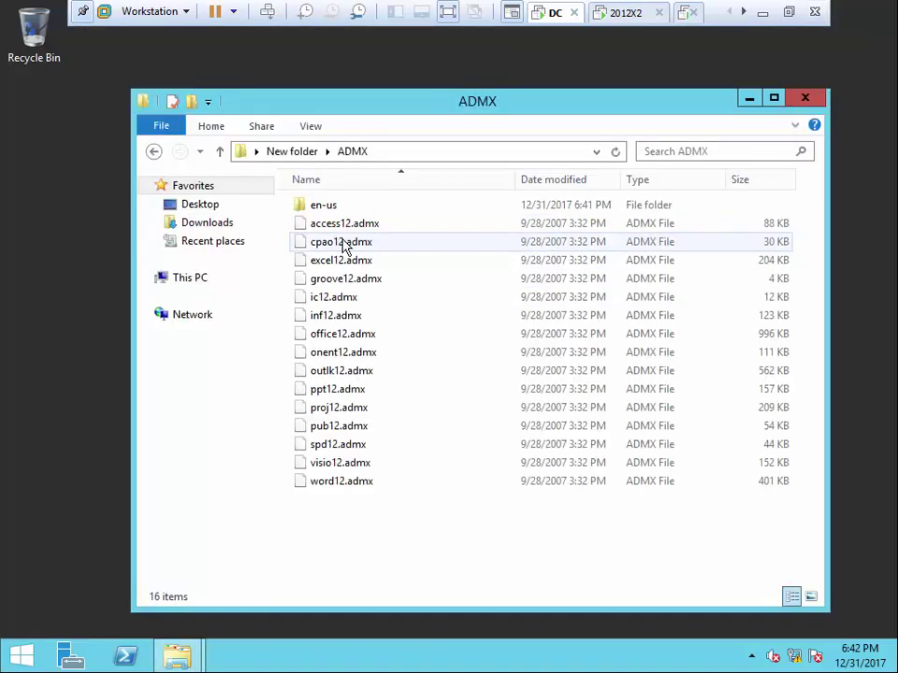
left_click_drag(332, 526, 333, 211)
right_click(333, 210)
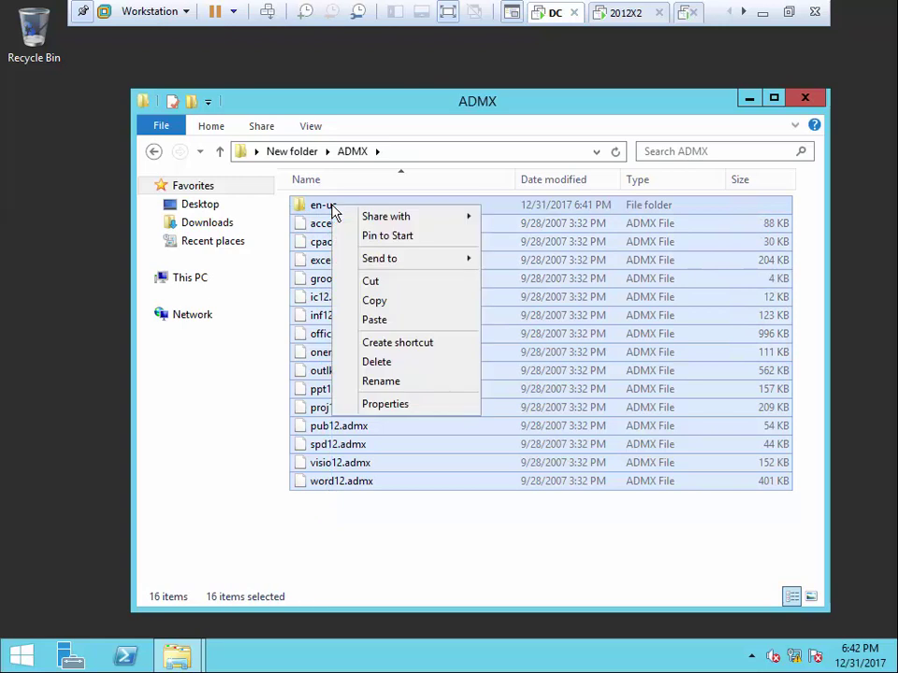
left_click(377, 302)
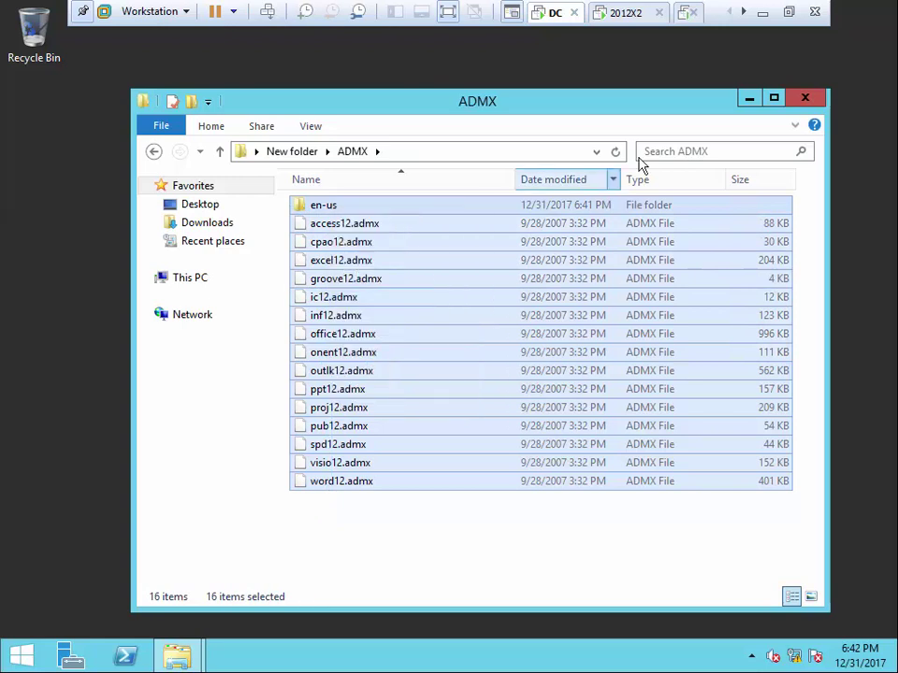
left_click(803, 99)
Paste the ADMX items into SYSVOL's Policies\PolicyDefinitions folder, giving 192 items
left_click(180, 660)
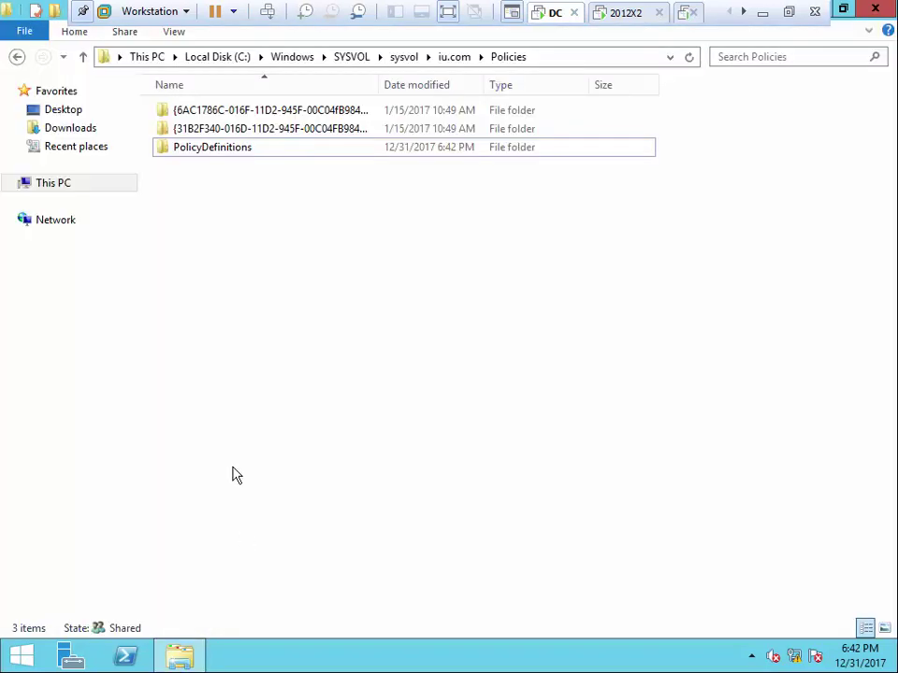
double_click(229, 159)
right_click(762, 314)
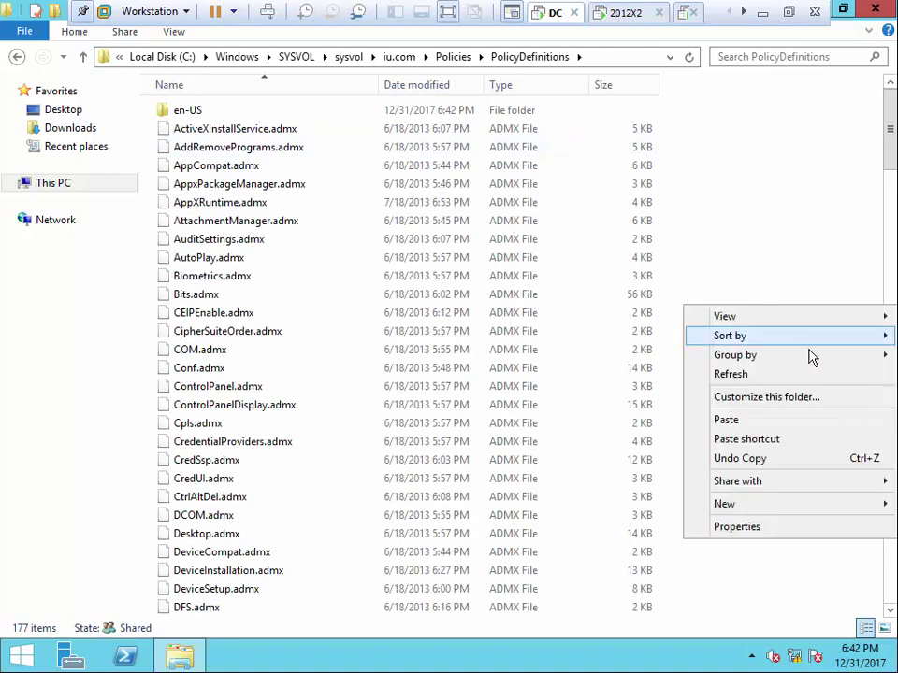
left_click(748, 420)
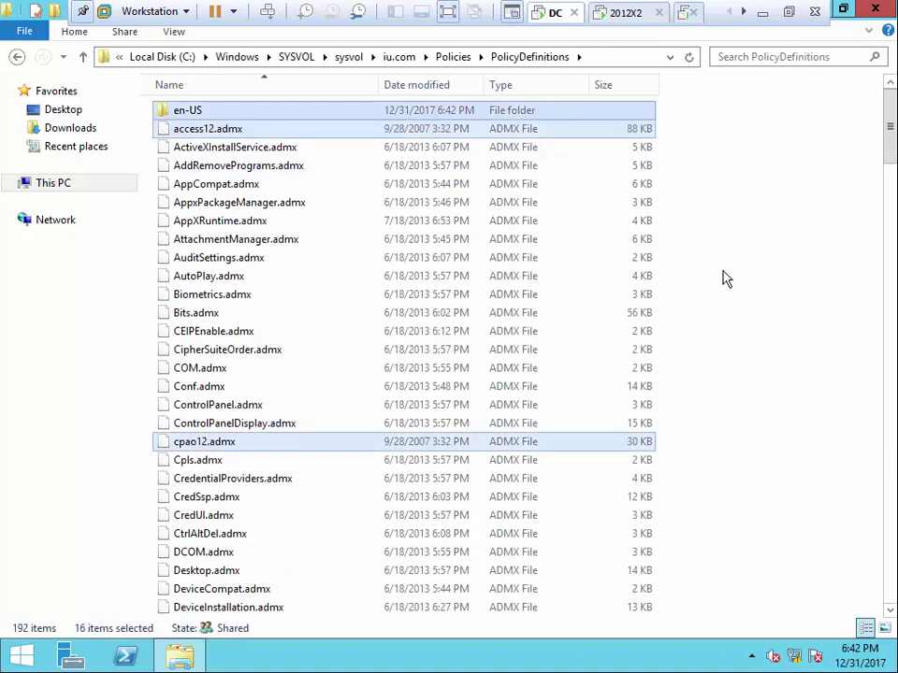
left_click(874, 8)
Edit the Default Domain Policy and expand User Configuration > Policies > Administrative Templates
left_click(70, 655)
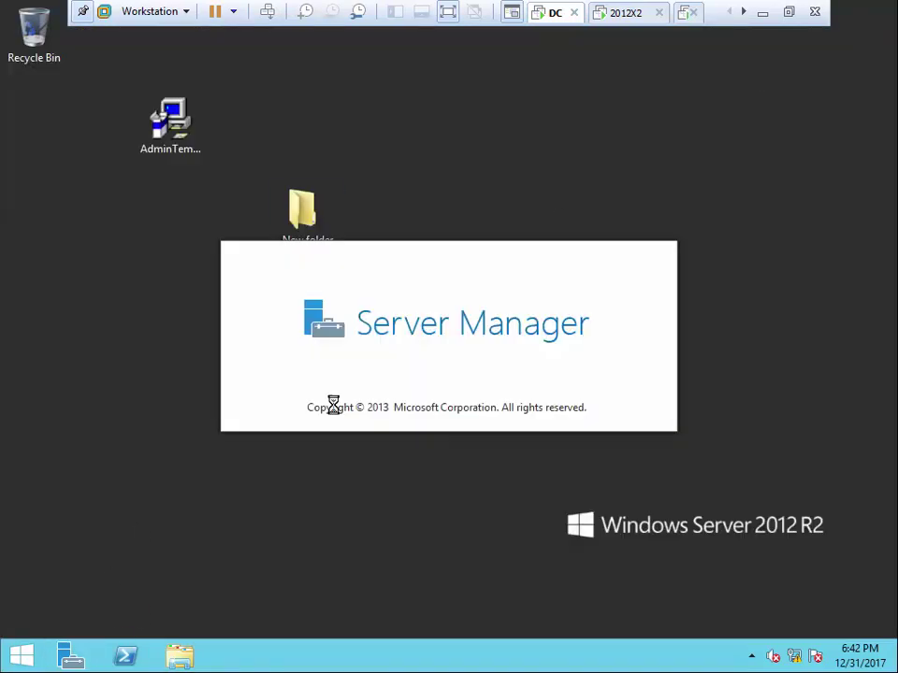
left_click(770, 49)
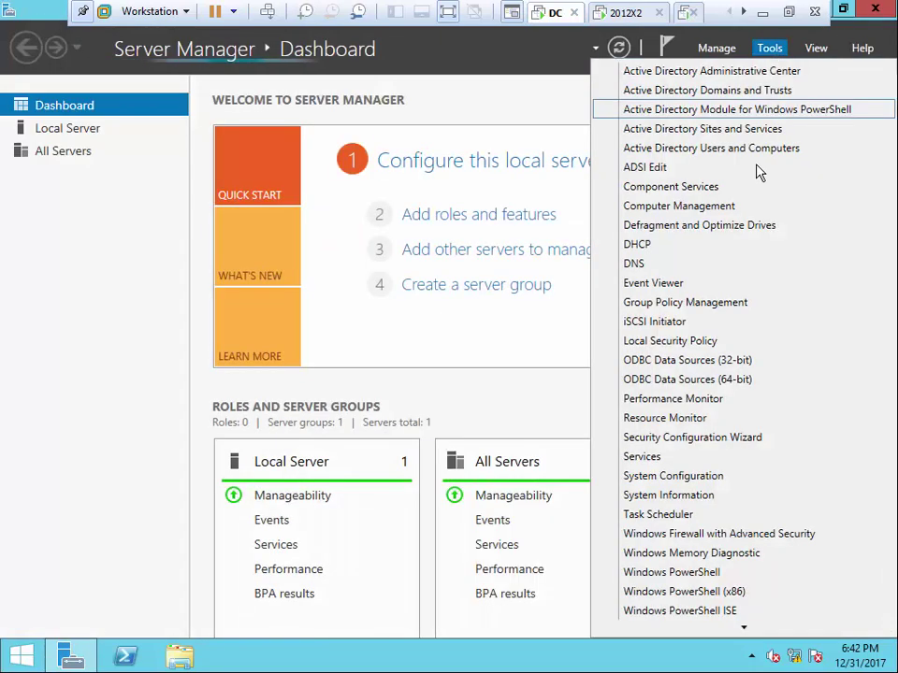
left_click(675, 303)
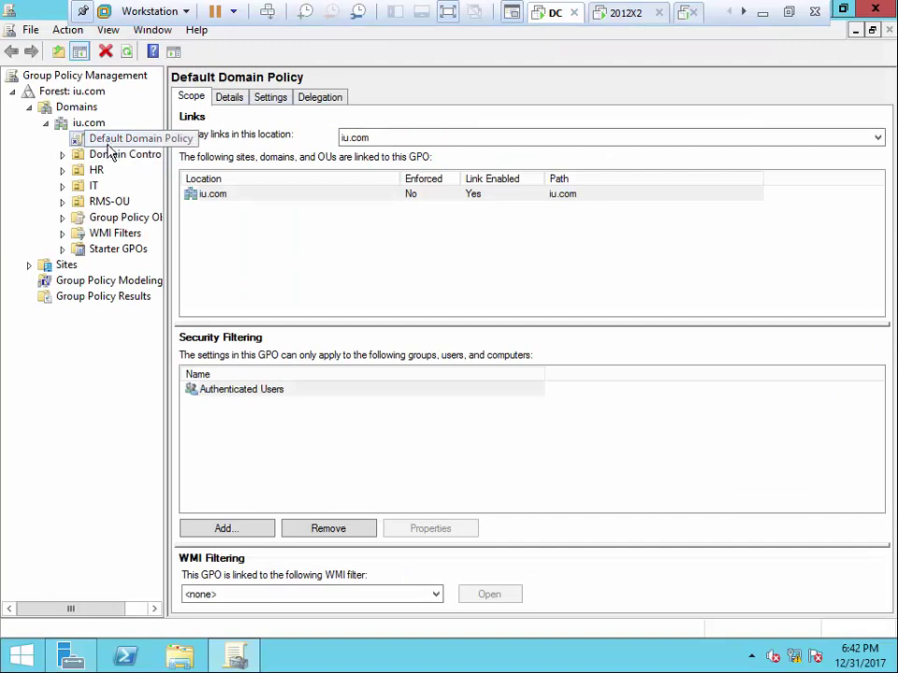
right_click(109, 145)
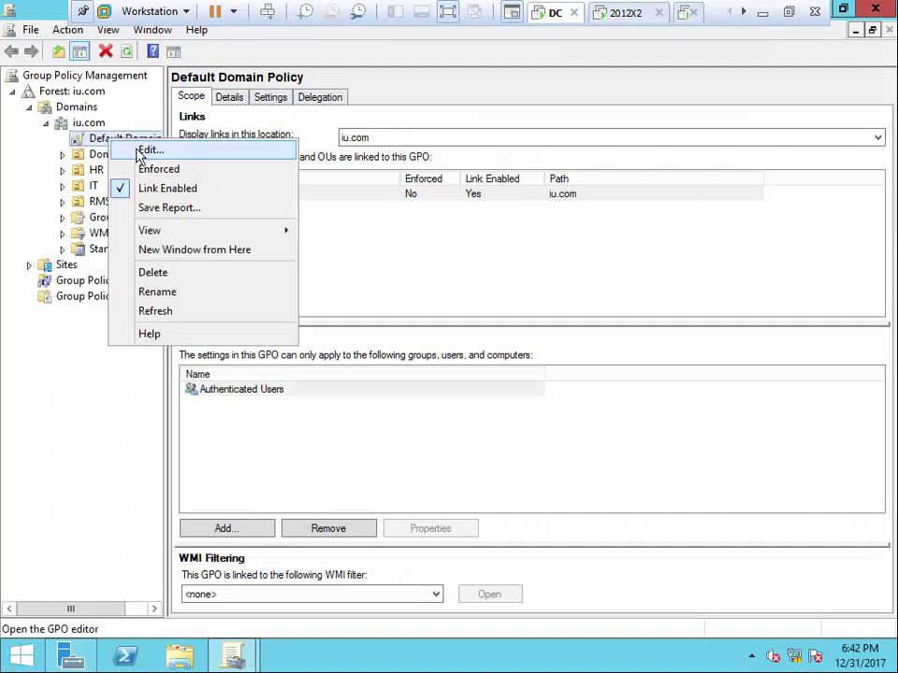
left_click(161, 151)
left_click(107, 229)
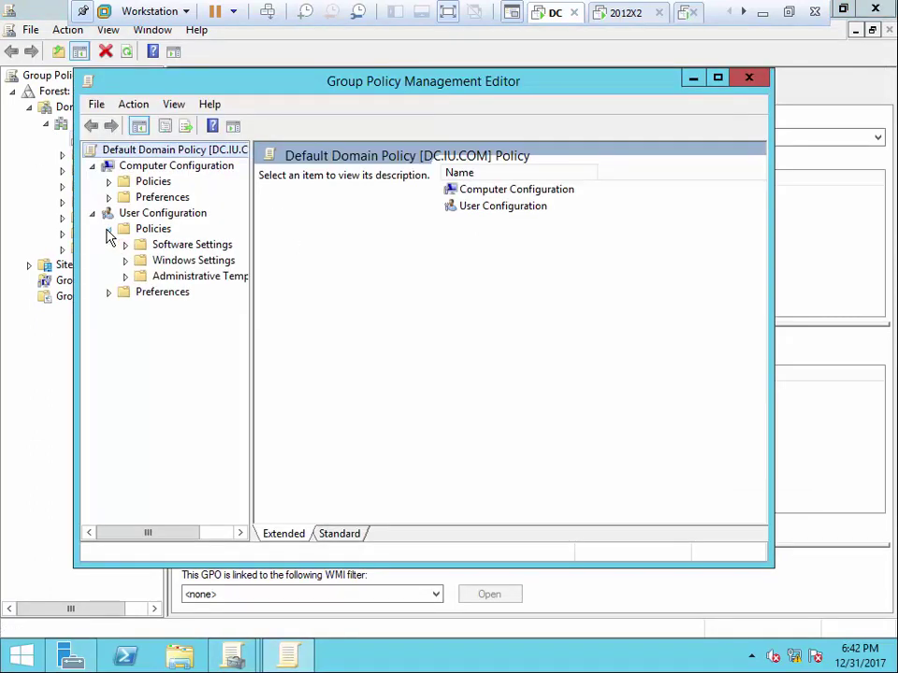
left_click(124, 276)
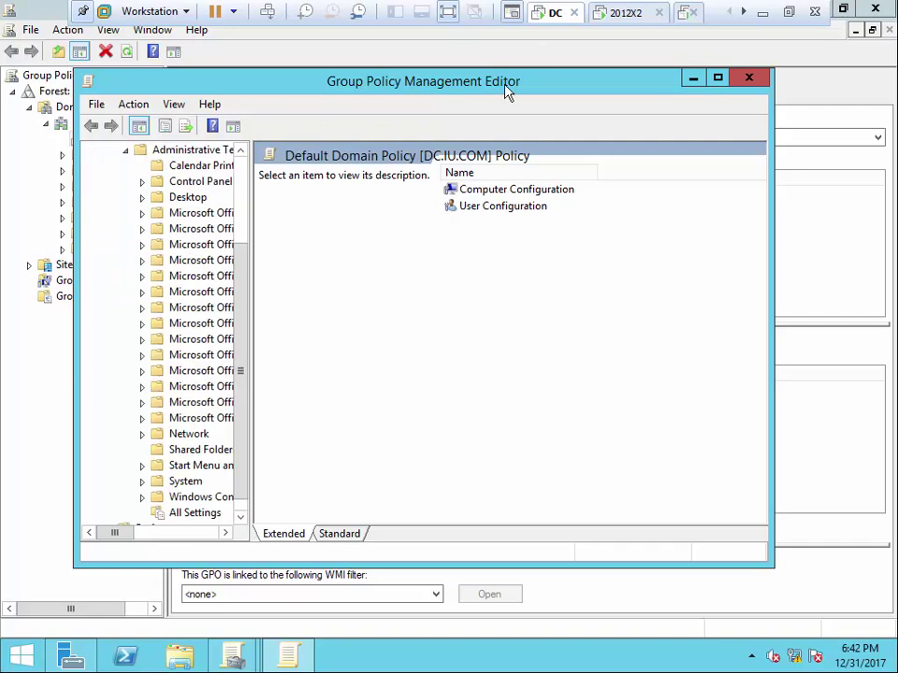
double_click(506, 90)
left_click_drag(174, 142, 279, 142)
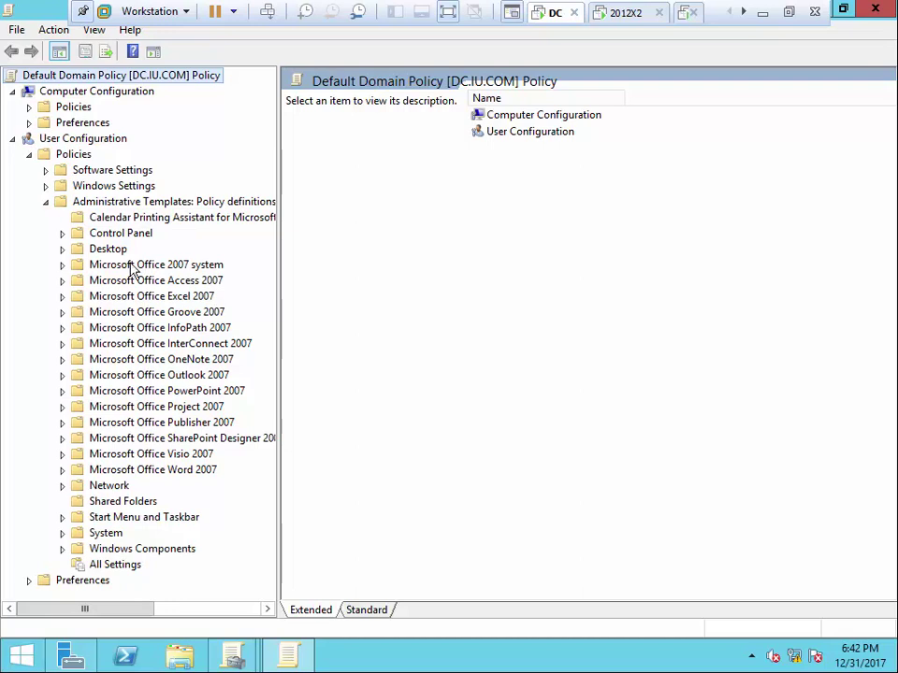
Under Microsoft Office 2007 system > Manage Restricted Permissions, open Specify Permission Policy Path
left_click(62, 266)
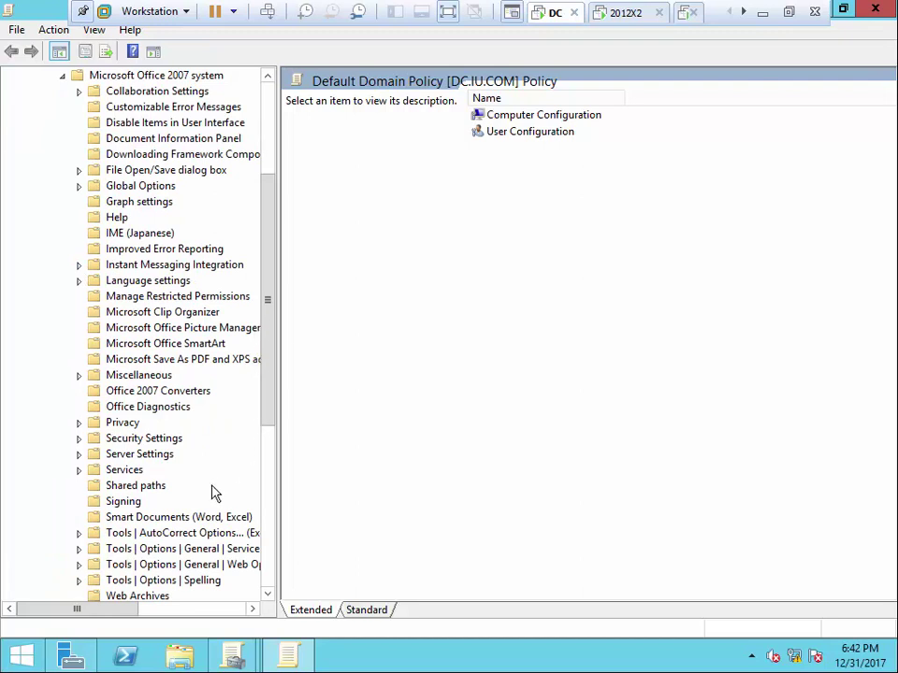
left_click_drag(270, 359, 268, 400)
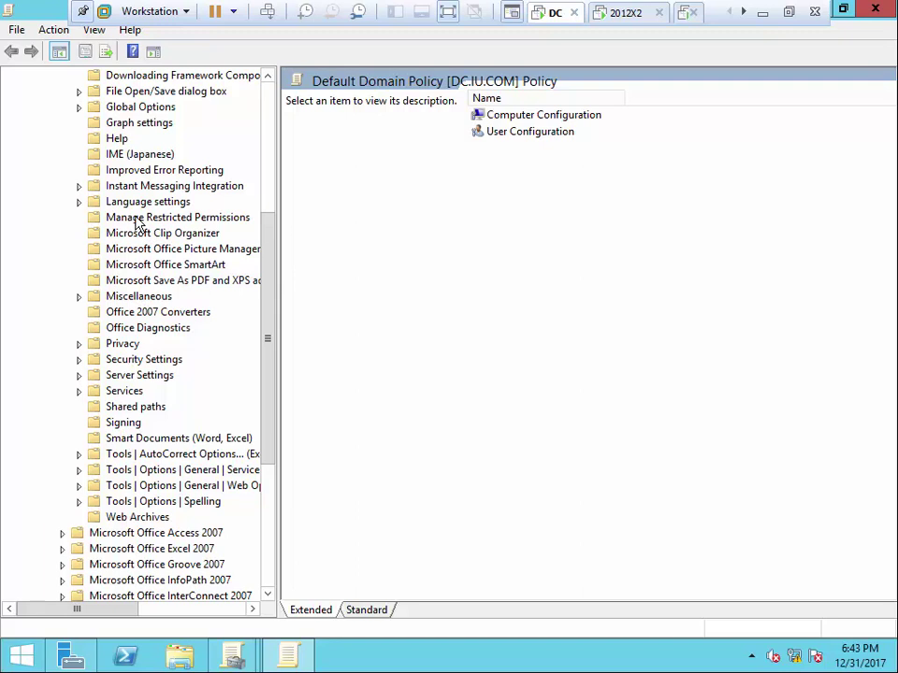
left_click(137, 220)
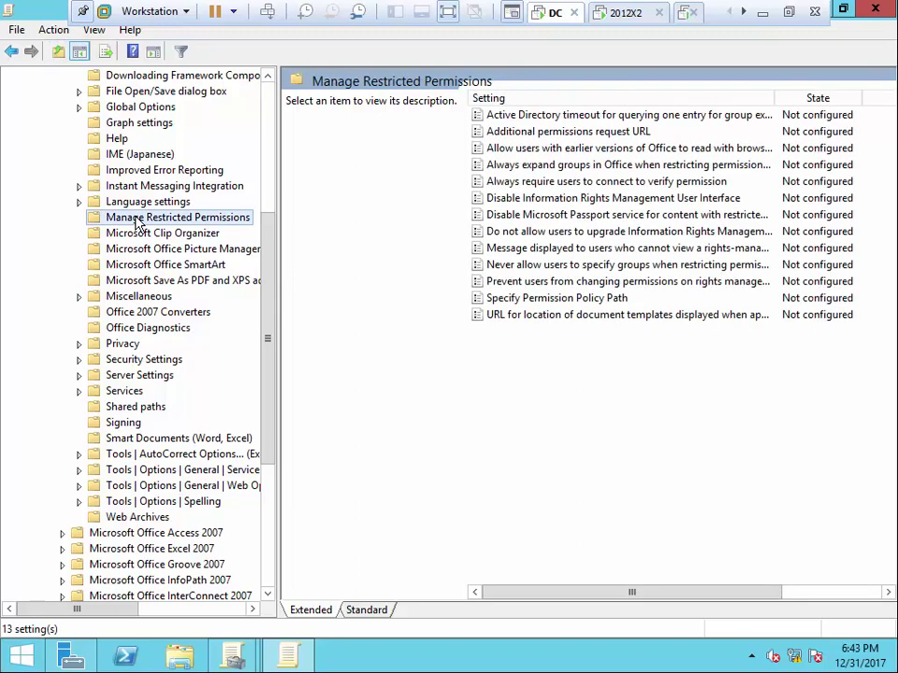
left_click(374, 610)
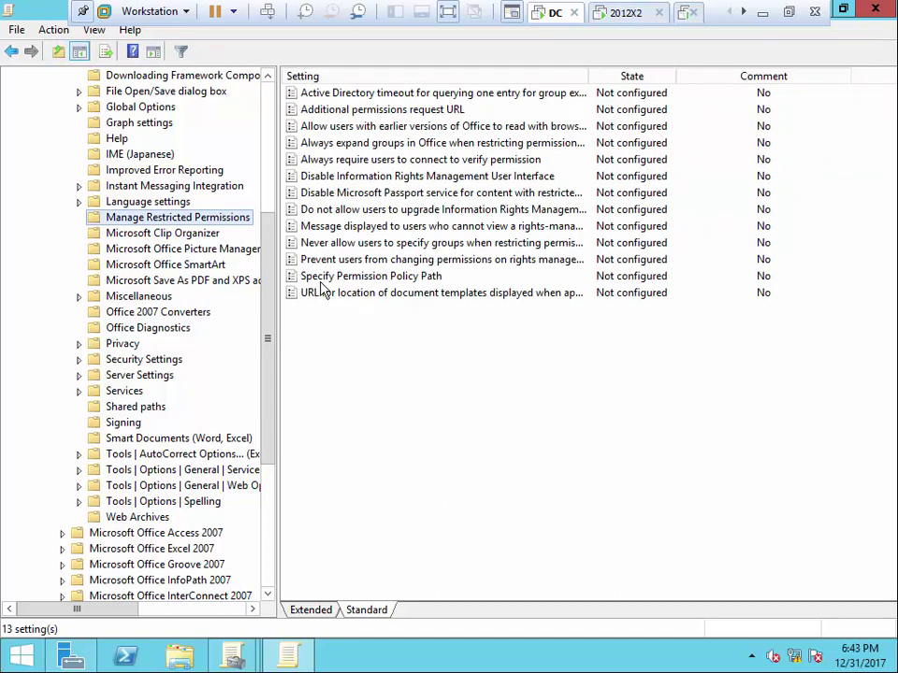
double_click(404, 279)
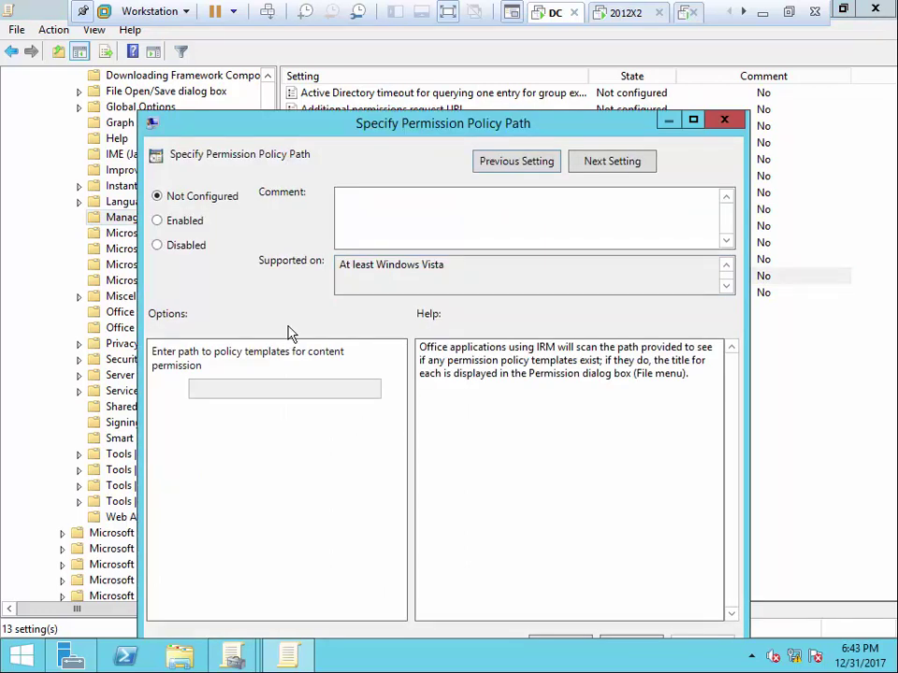
Enable Specify Permission Policy Path and copy \\192.168.0.1\RmsTemplate from the Run box
left_click_drag(321, 133, 283, 78)
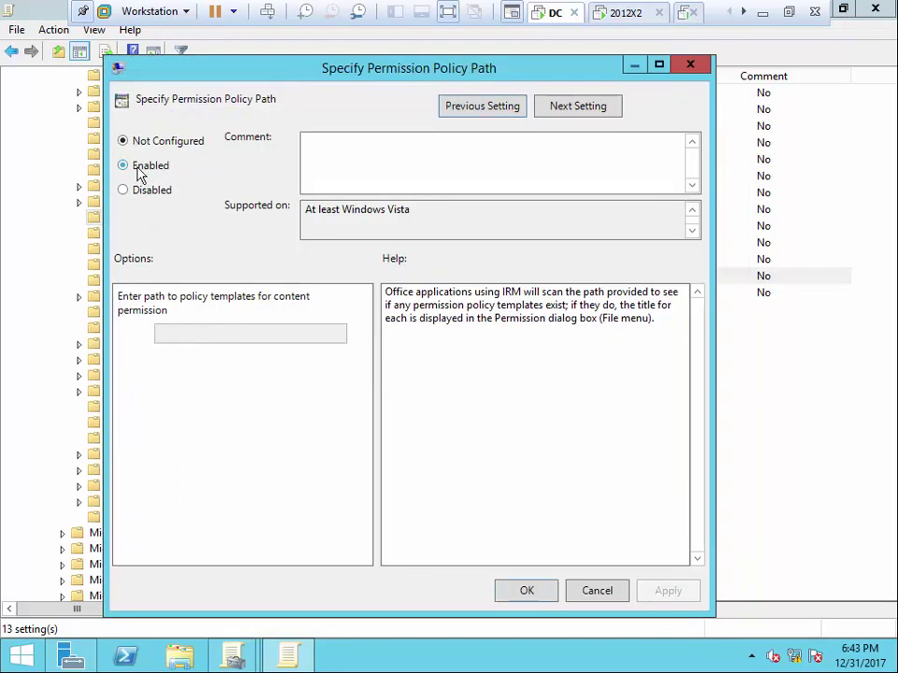
left_click(143, 166)
left_click(214, 337)
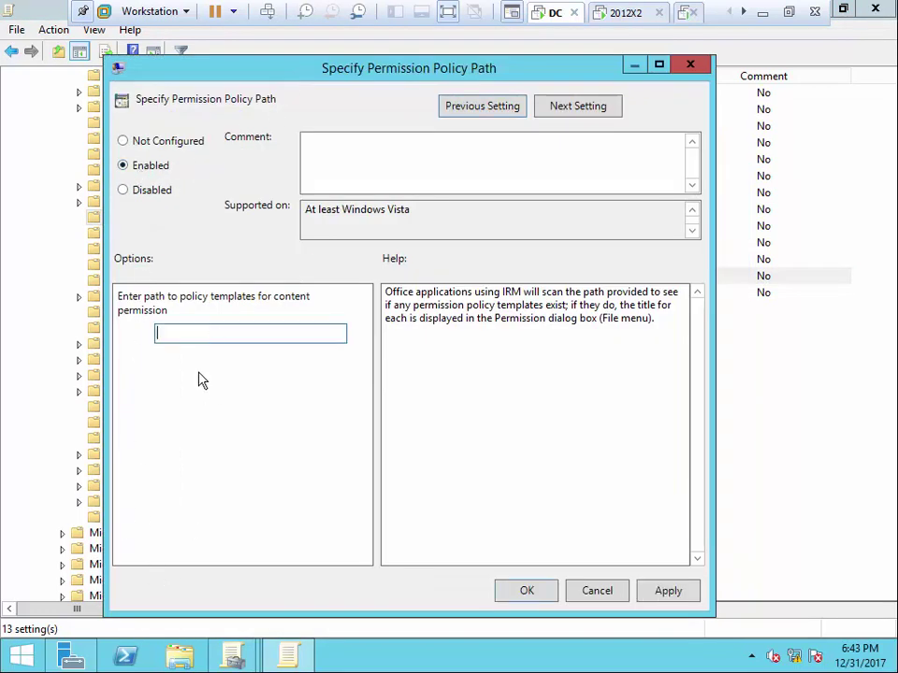
key("super+x")
left_click(44, 608)
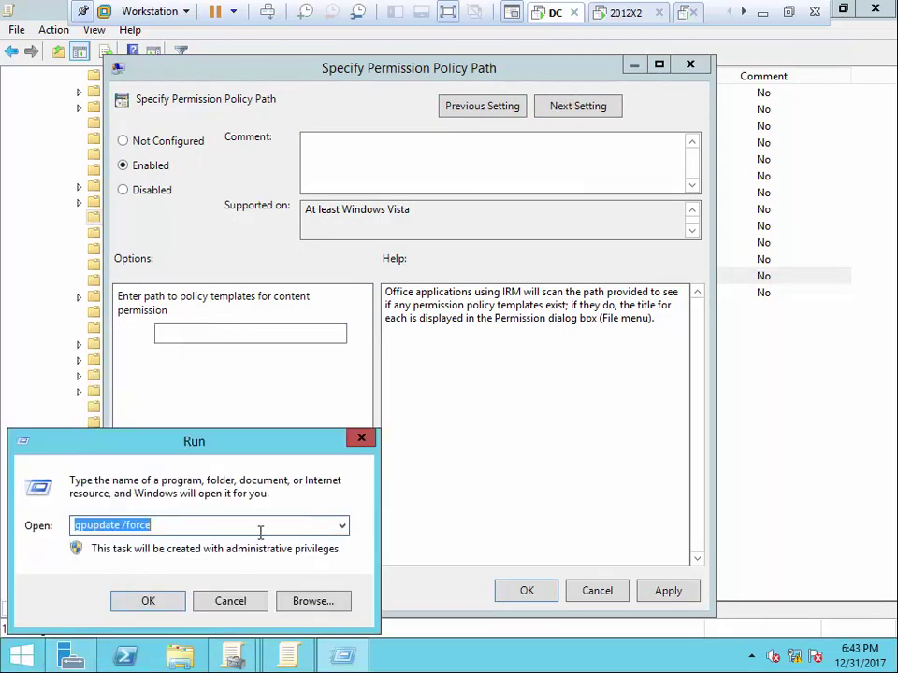
type("\\\\192.16")
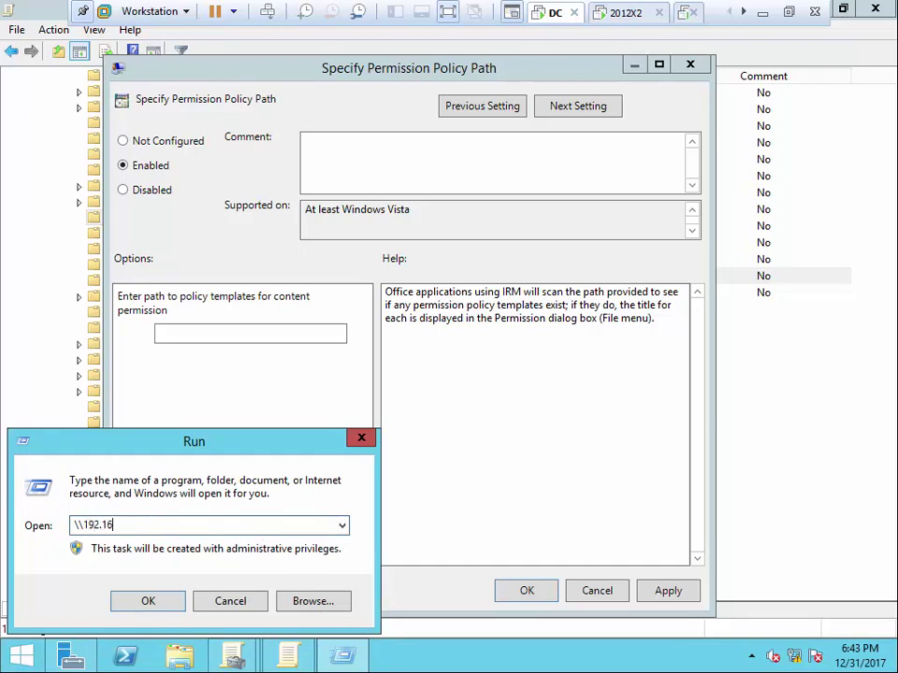
type("8.0.1\\")
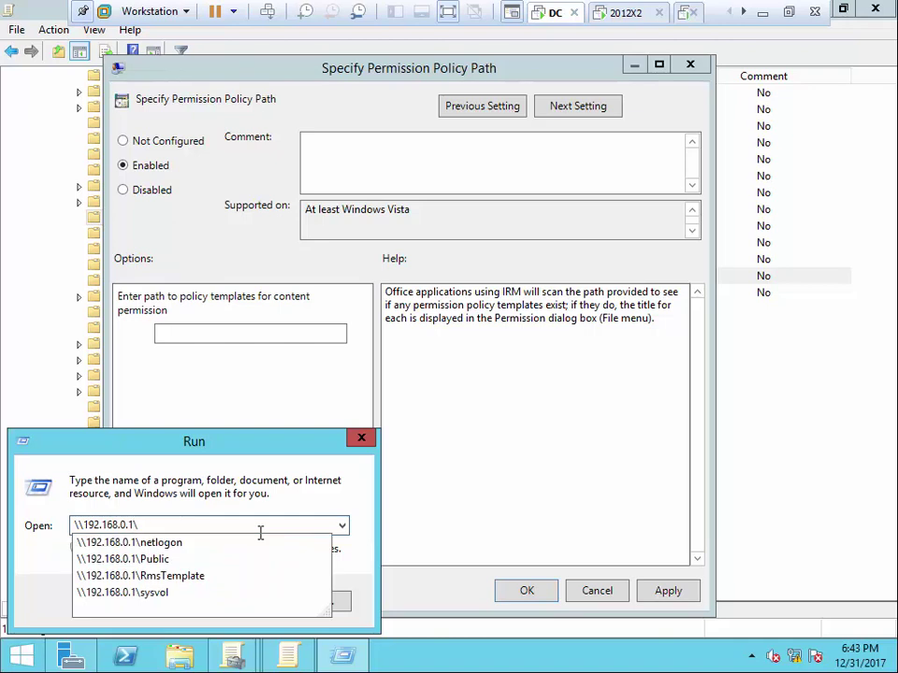
left_click(207, 576)
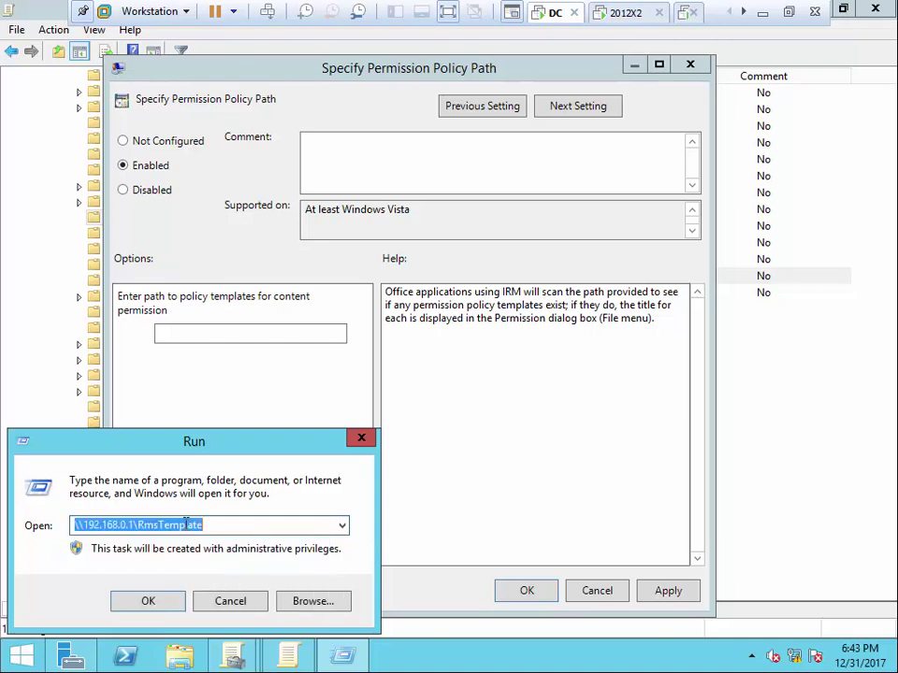
right_click(186, 525)
left_click(244, 348)
left_click(242, 599)
Paste \\192.168.0.1\RmsTemplate as the policy path, apply it, and close the editor
left_click(215, 333)
right_click(214, 333)
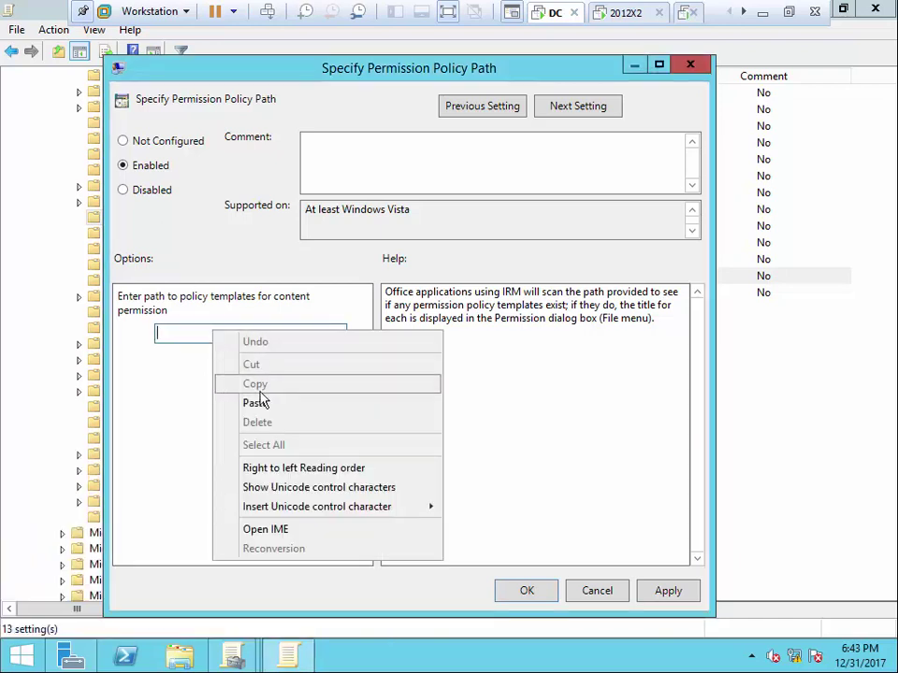
left_click(255, 403)
left_click(670, 593)
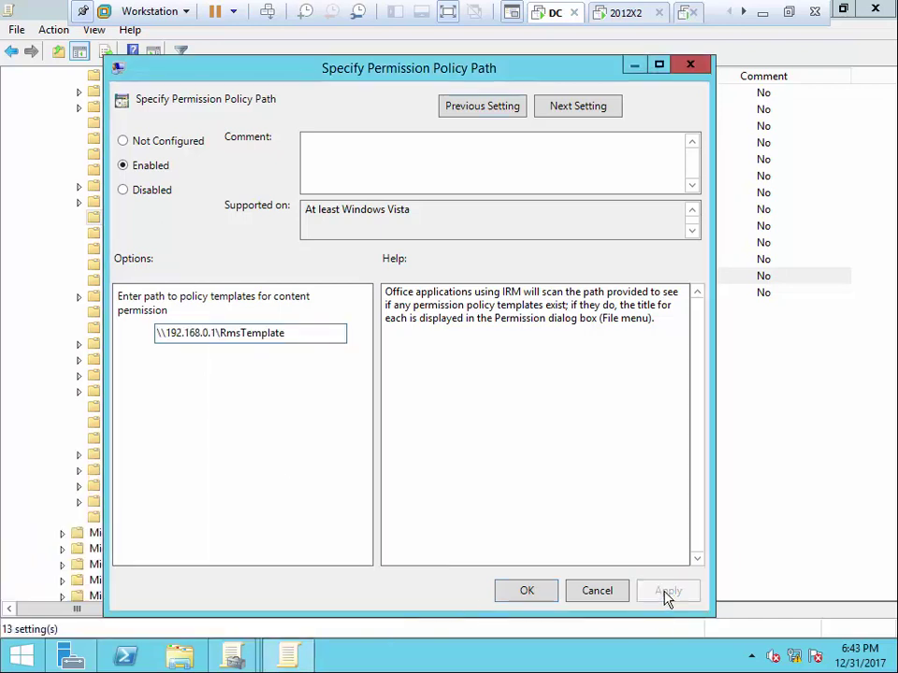
left_click(529, 592)
left_click(875, 9)
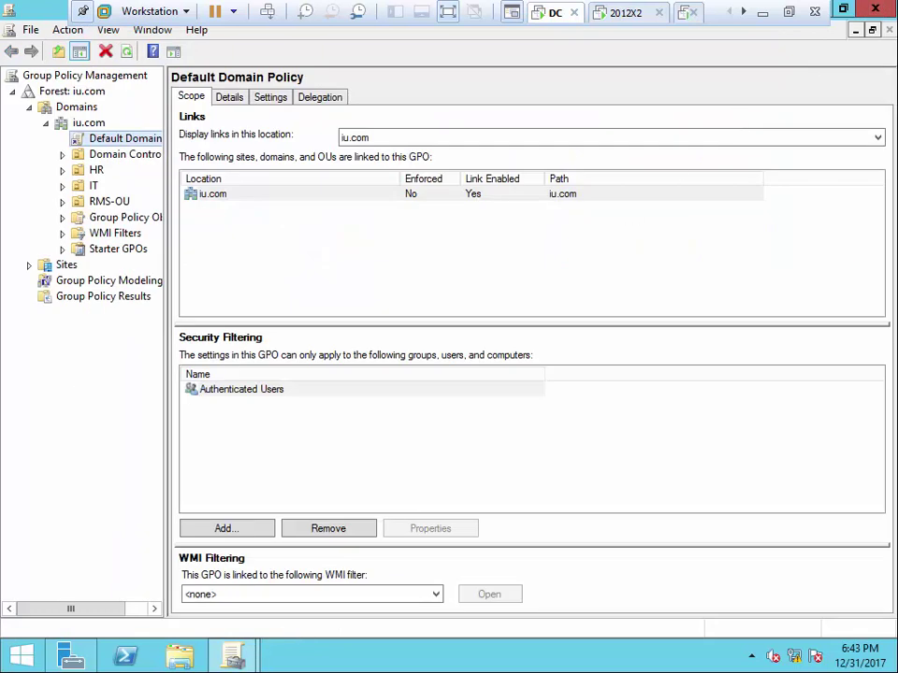
Close Group Policy Management and run gpupdate /force on the server
key("alt+F4")
right_click(17, 655)
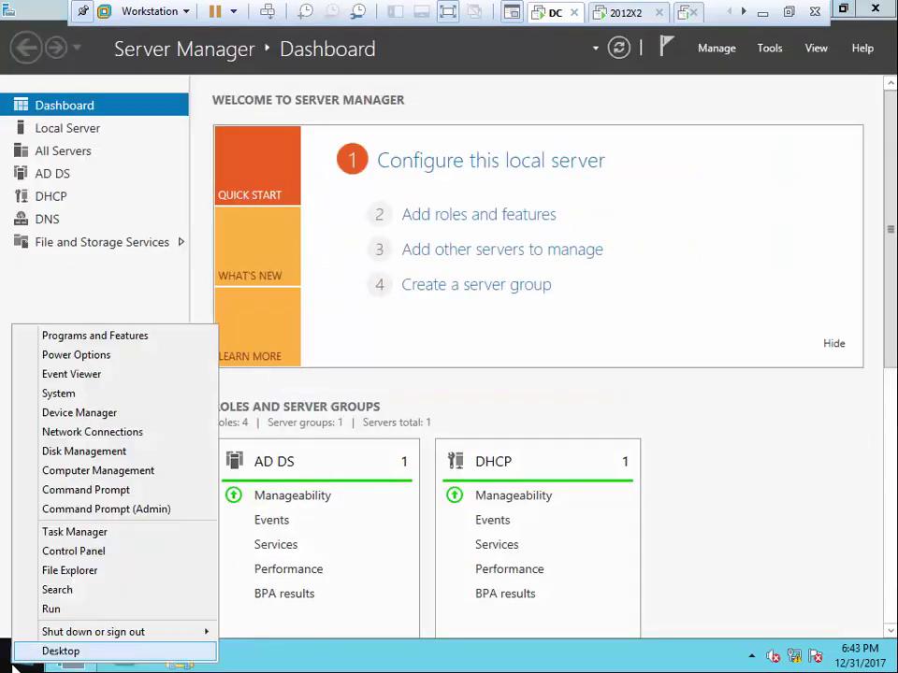
left_click(75, 618)
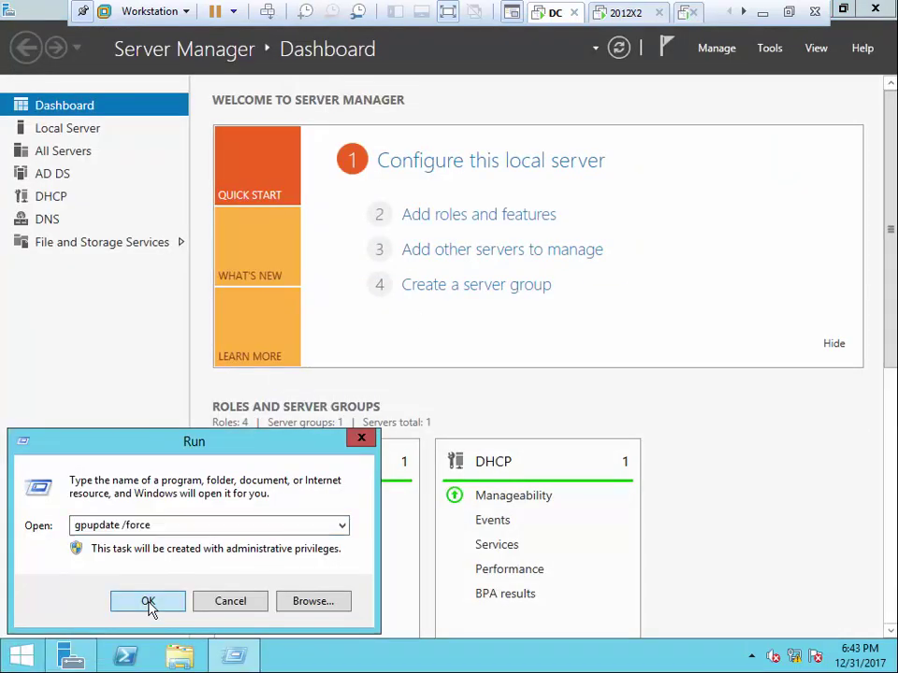
left_click(149, 603)
Switch to the Client VM and run gpupdate /force there
left_click(742, 12)
left_click(742, 12)
left_click(629, 12)
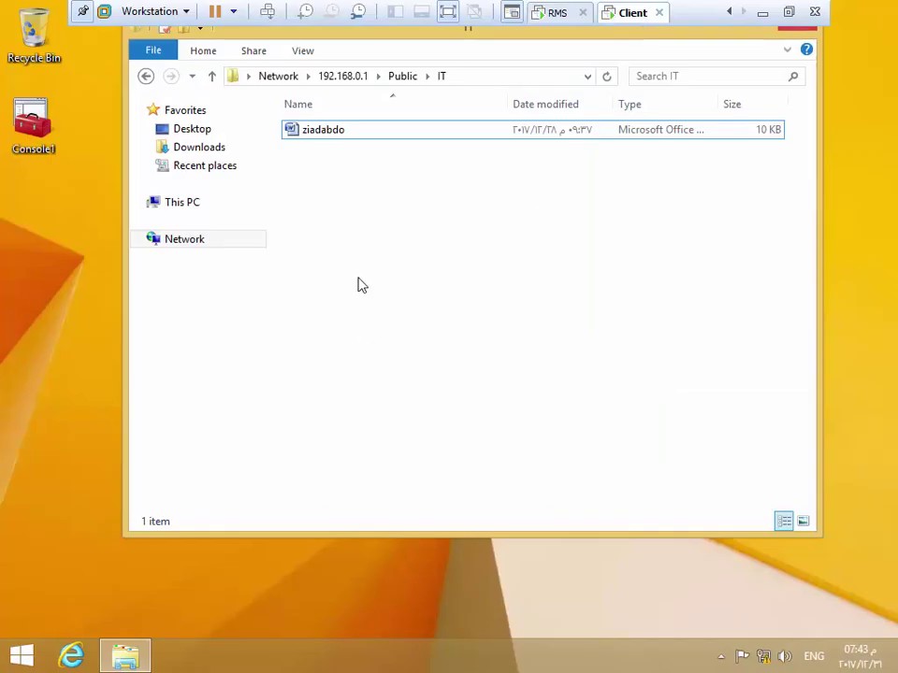
left_click(794, 30)
right_click(6, 643)
left_click(54, 608)
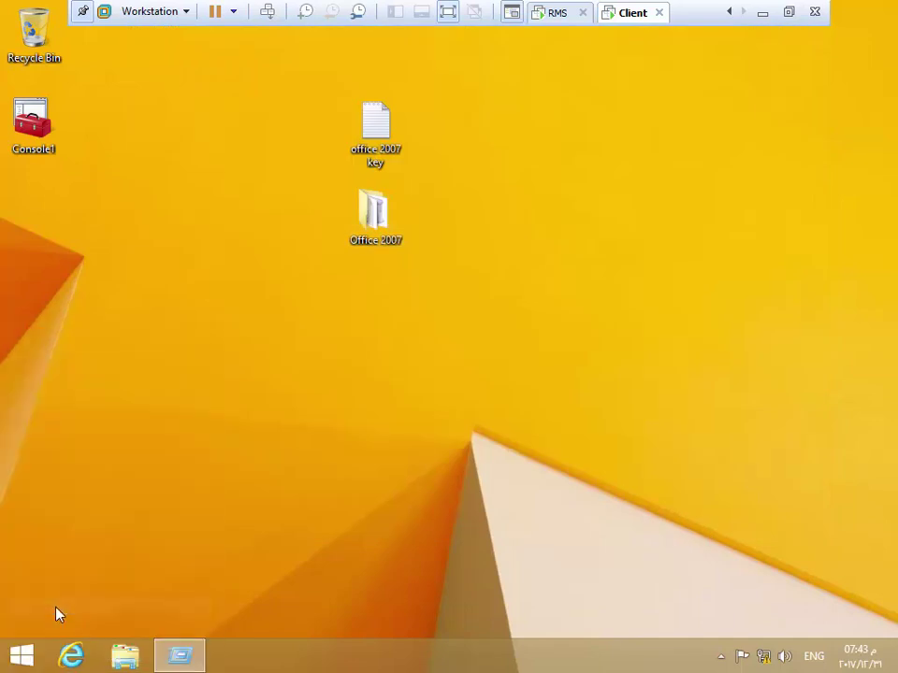
left_click(343, 546)
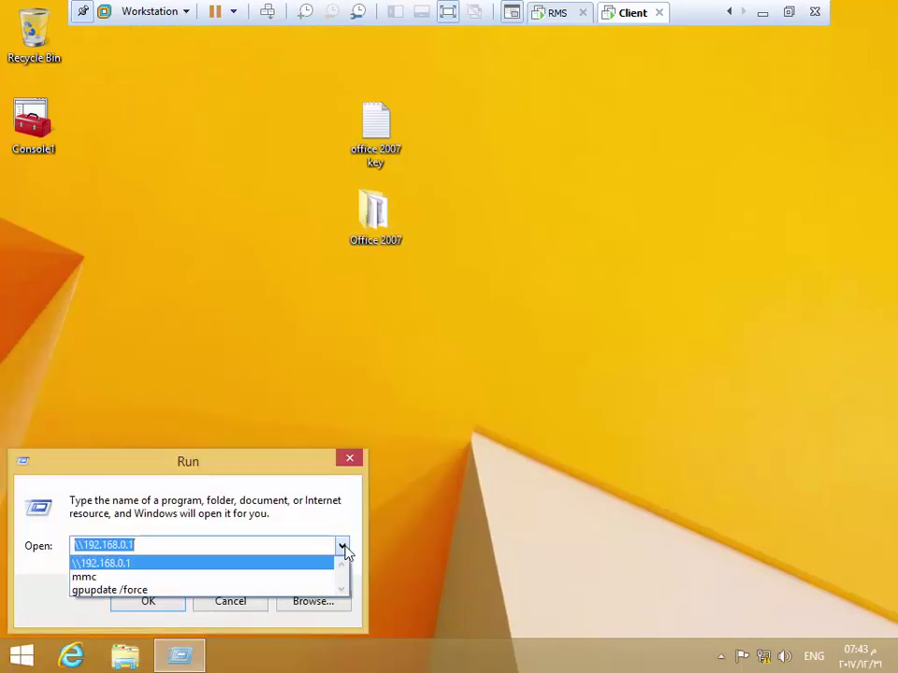
left_click(135, 591)
key("Return")
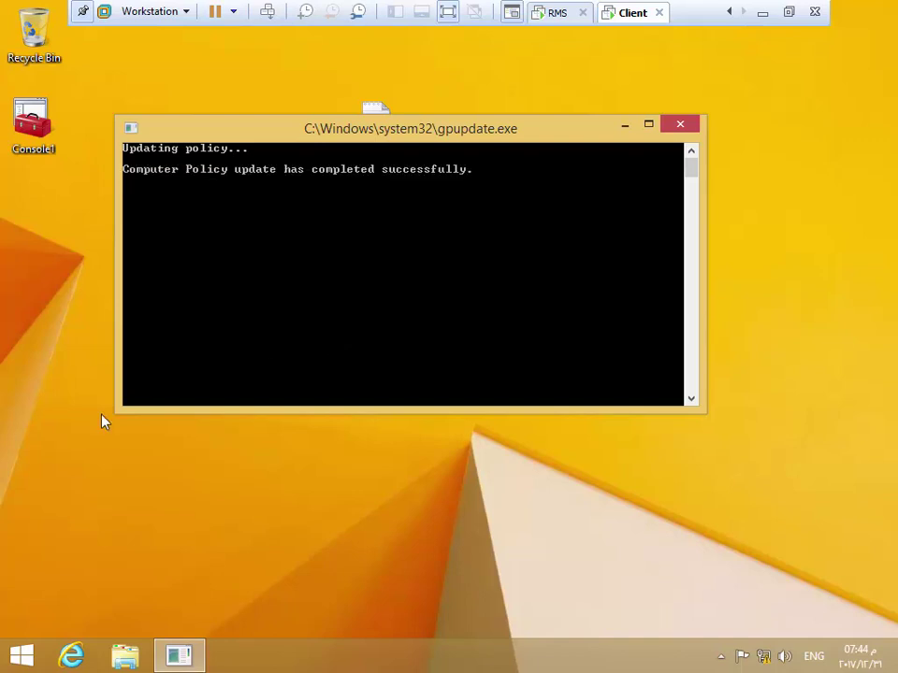
Open the \\192.168.0.1 shares on the client from Run
right_click(19, 656)
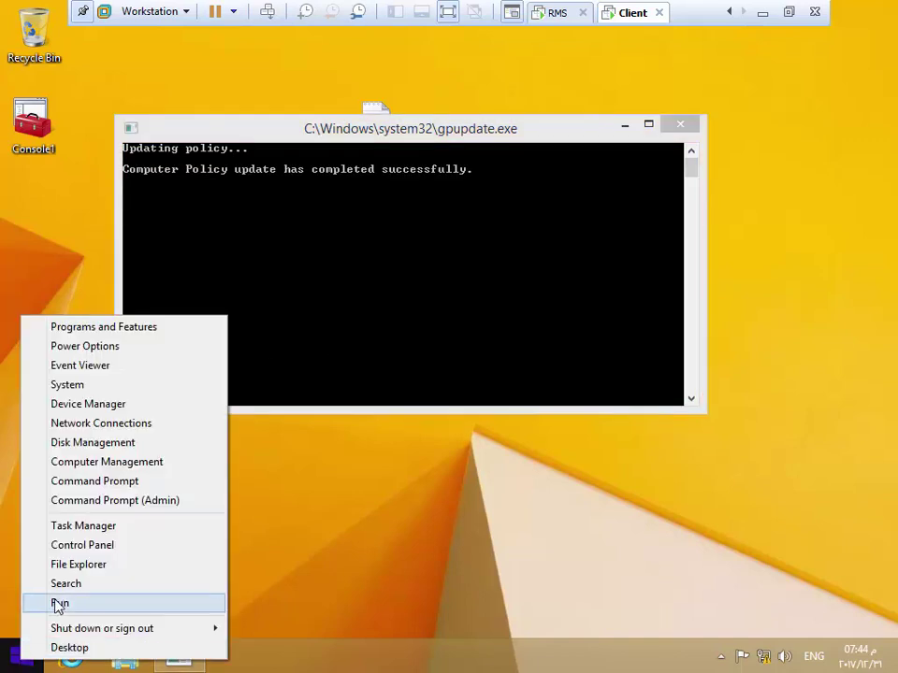
left_click(58, 603)
left_click(341, 546)
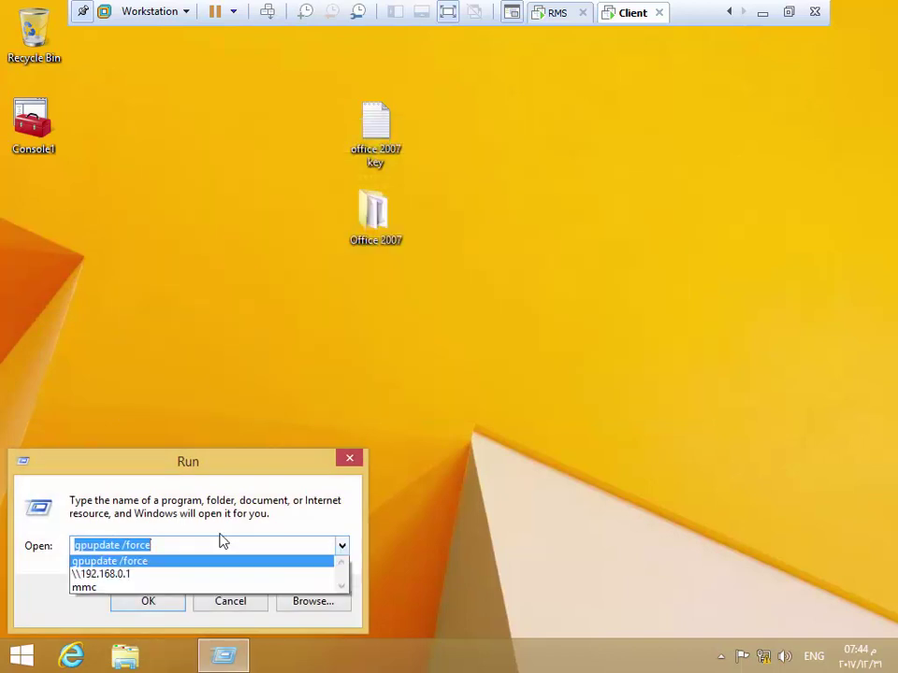
left_click(104, 574)
left_click(148, 601)
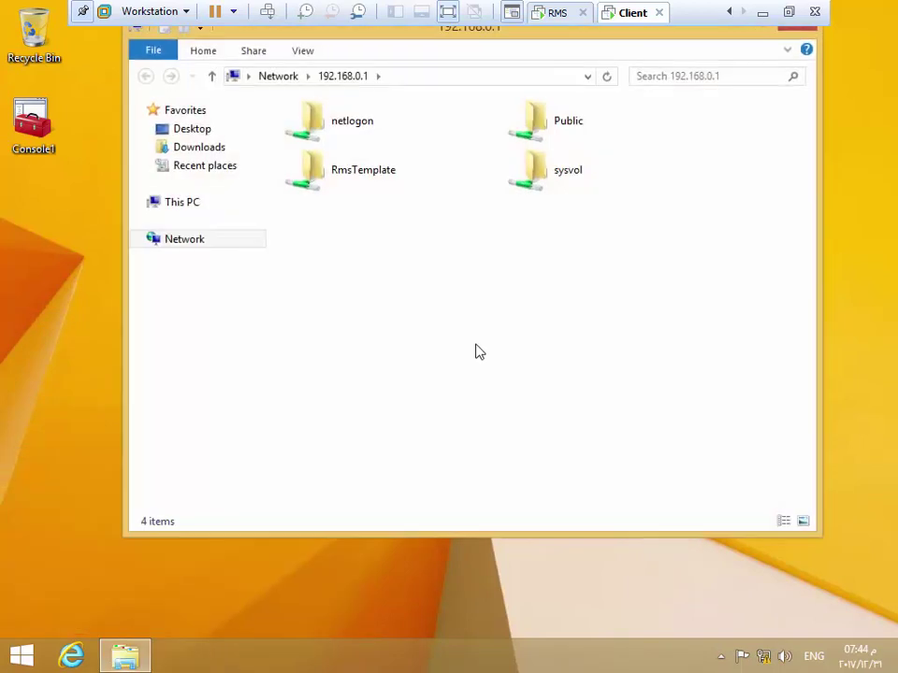
Open the Public\IT document in Word 2007 and check its Restrict Permission options
double_click(540, 126)
double_click(316, 129)
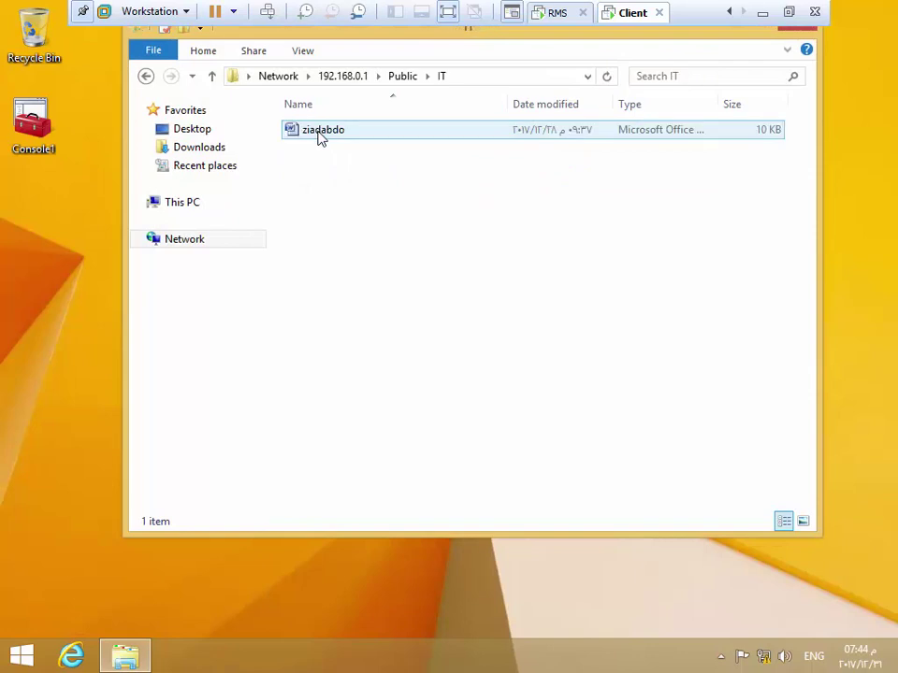
double_click(317, 137)
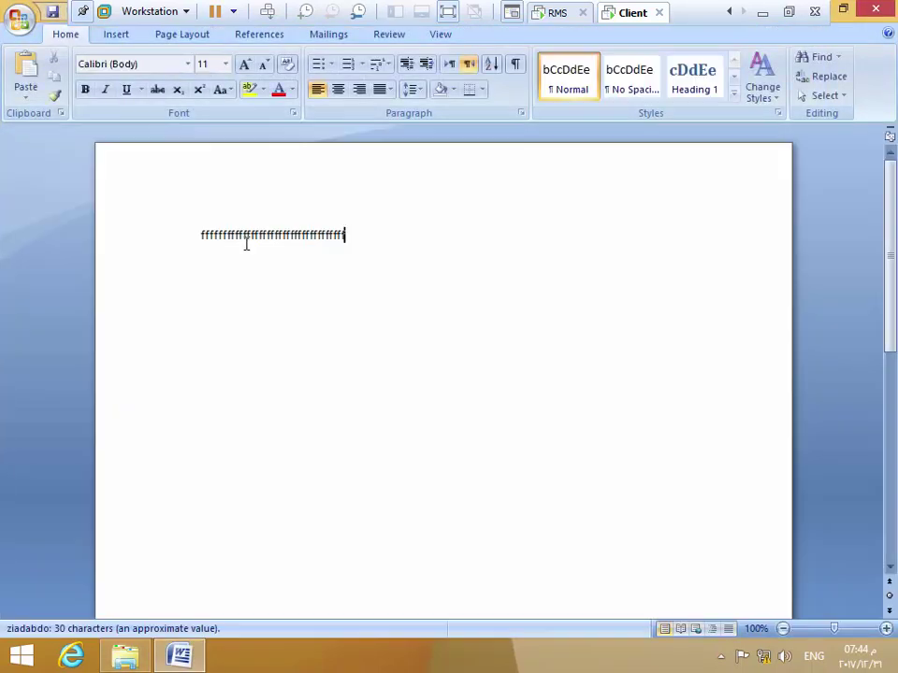
left_click(20, 19)
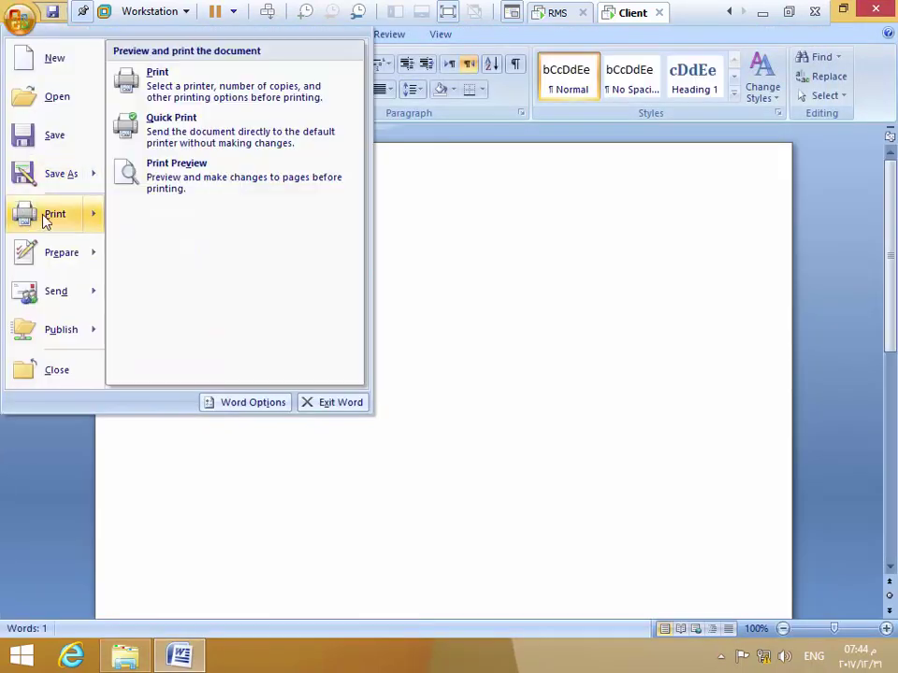
mouse_move(52, 259)
mouse_move(171, 229)
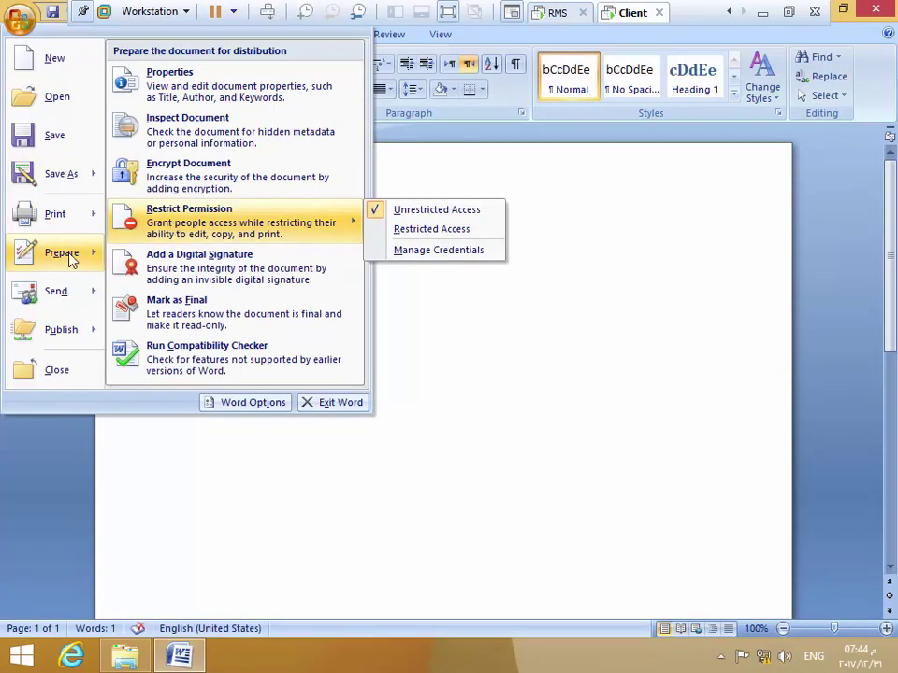
left_click(496, 250)
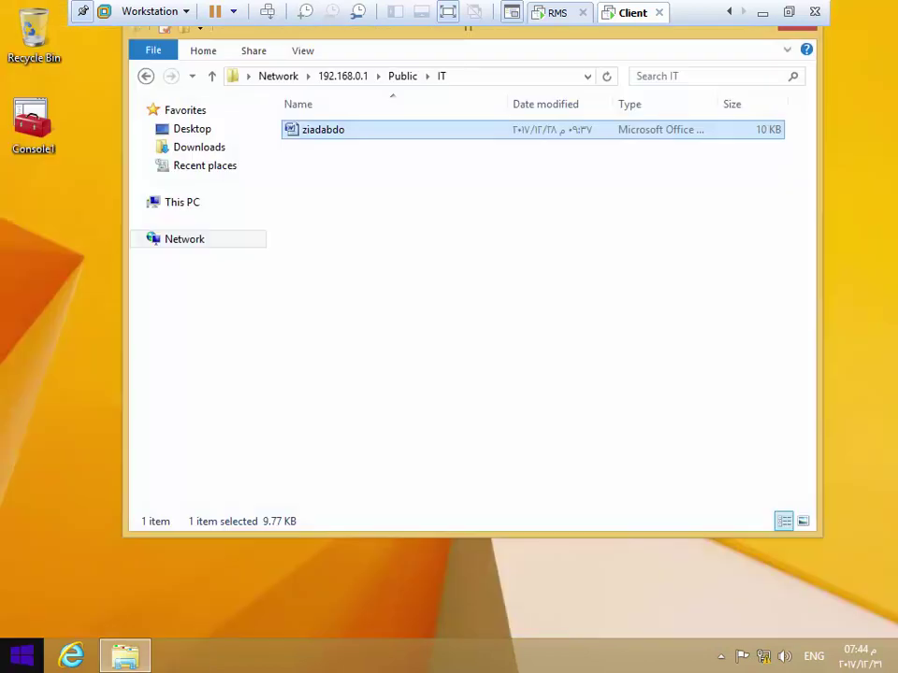
right_click(20, 658)
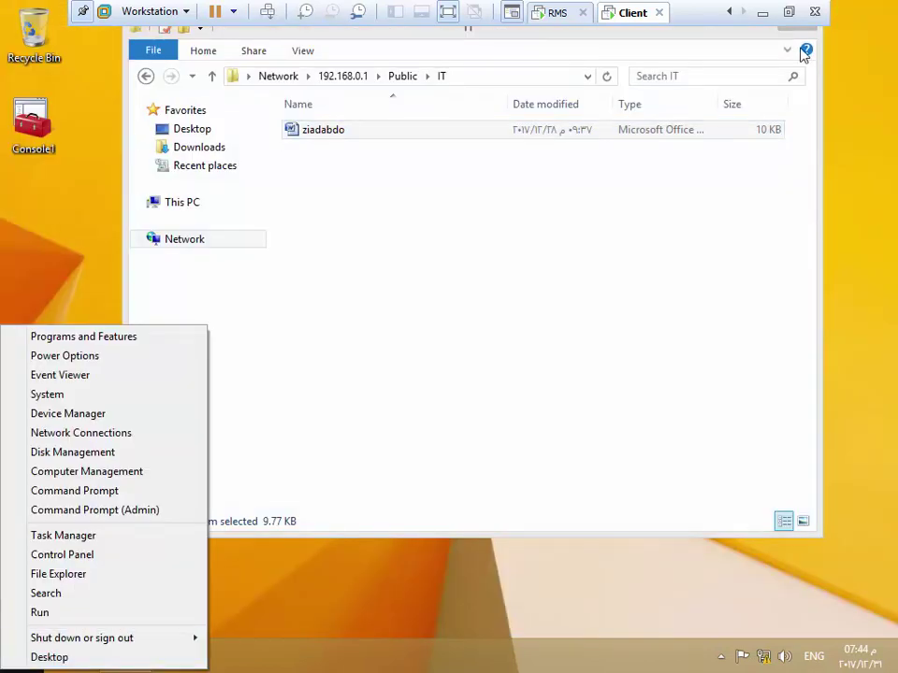
Close the IT folder and run gpupdate /force again on the client
left_click(807, 36)
right_click(14, 655)
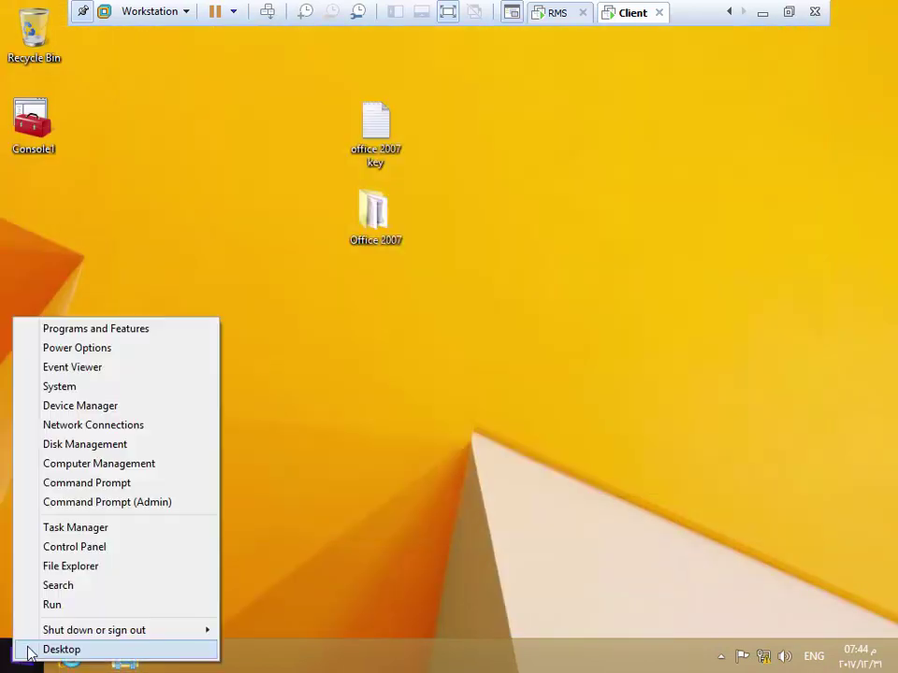
left_click(64, 610)
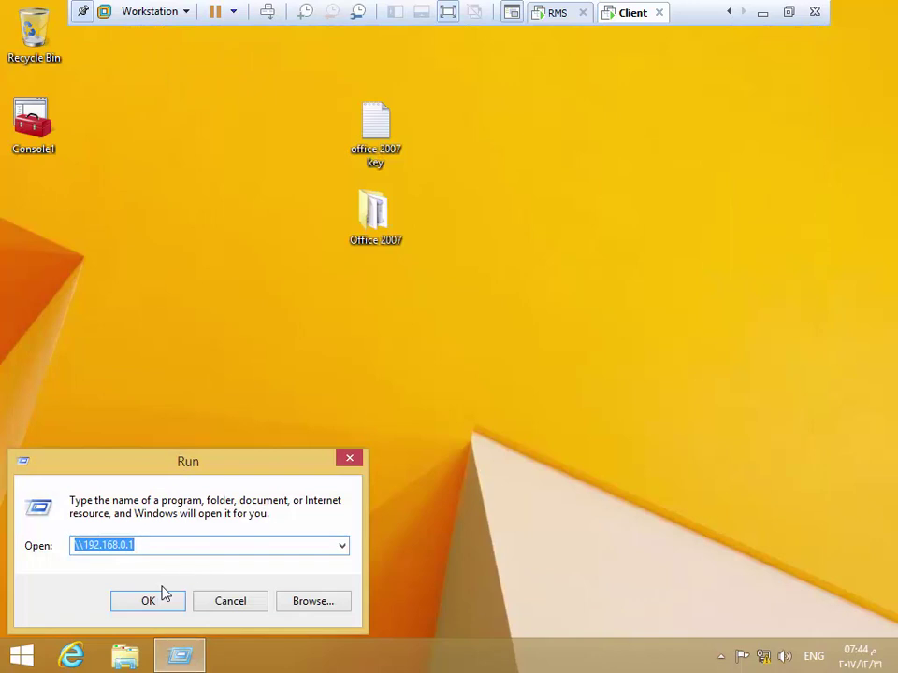
left_click(341, 549)
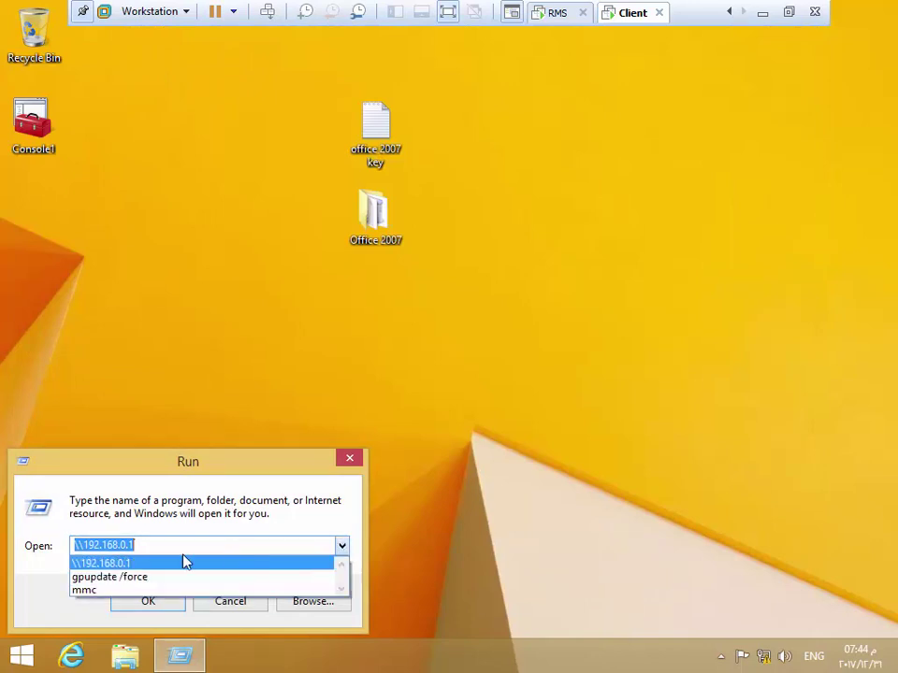
left_click(154, 579)
left_click(146, 601)
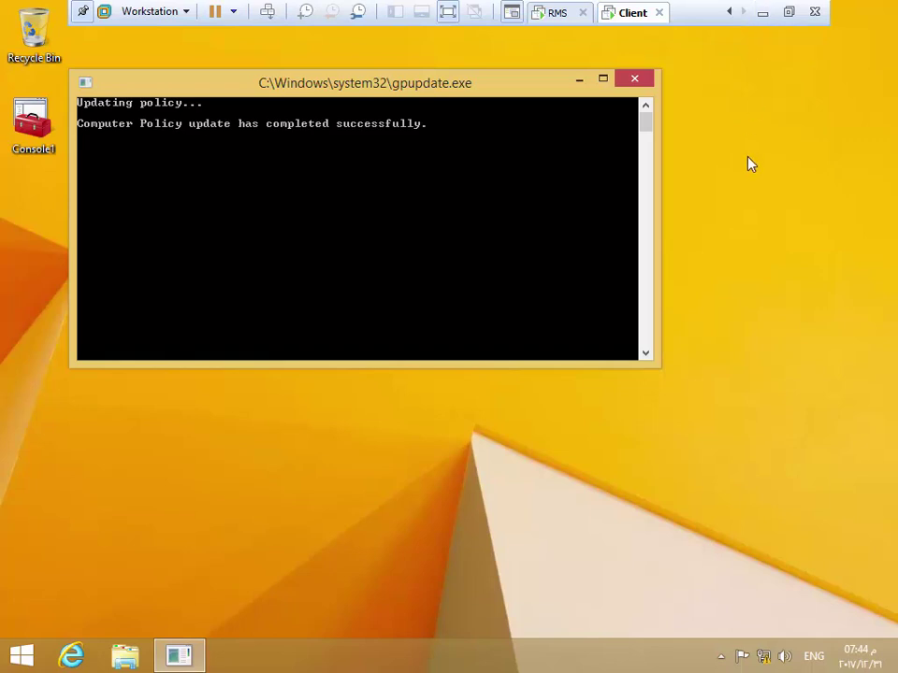
Reopen the \\192.168.0.1 shared folders from Run
right_click(13, 656)
left_click(39, 611)
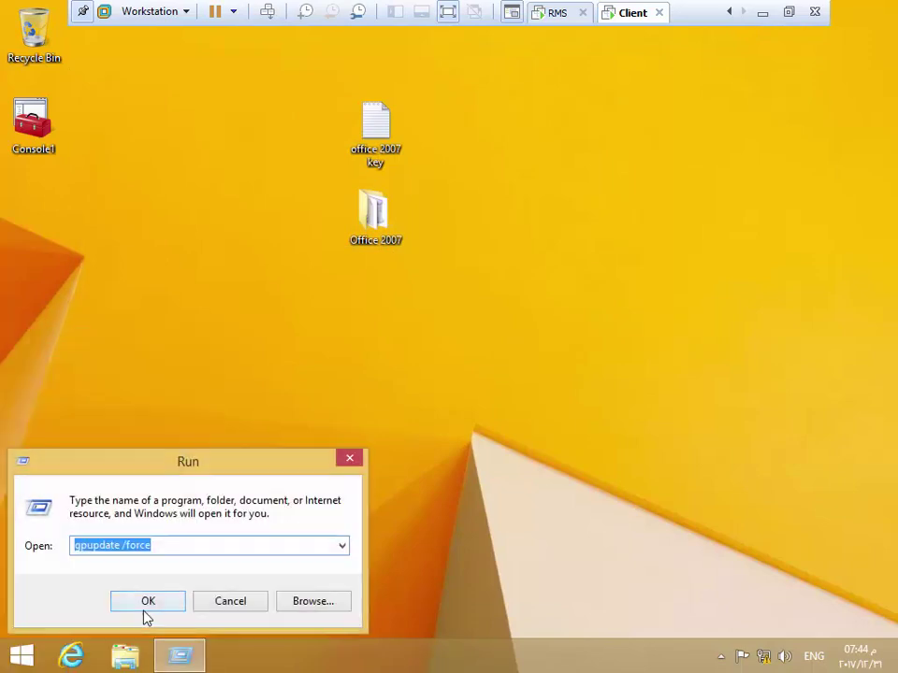
left_click(342, 552)
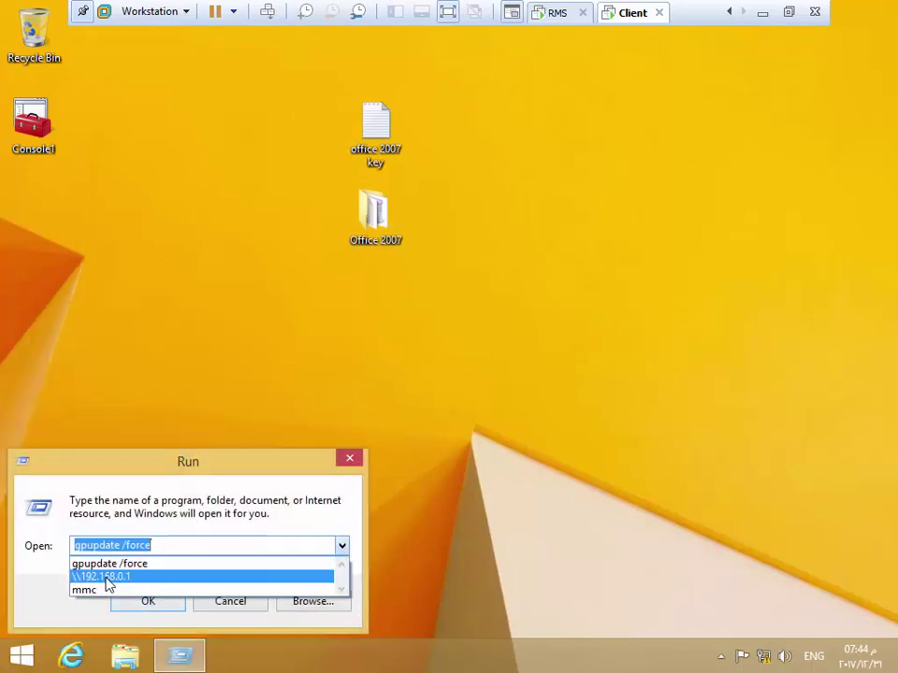
left_click(108, 577)
left_click(146, 602)
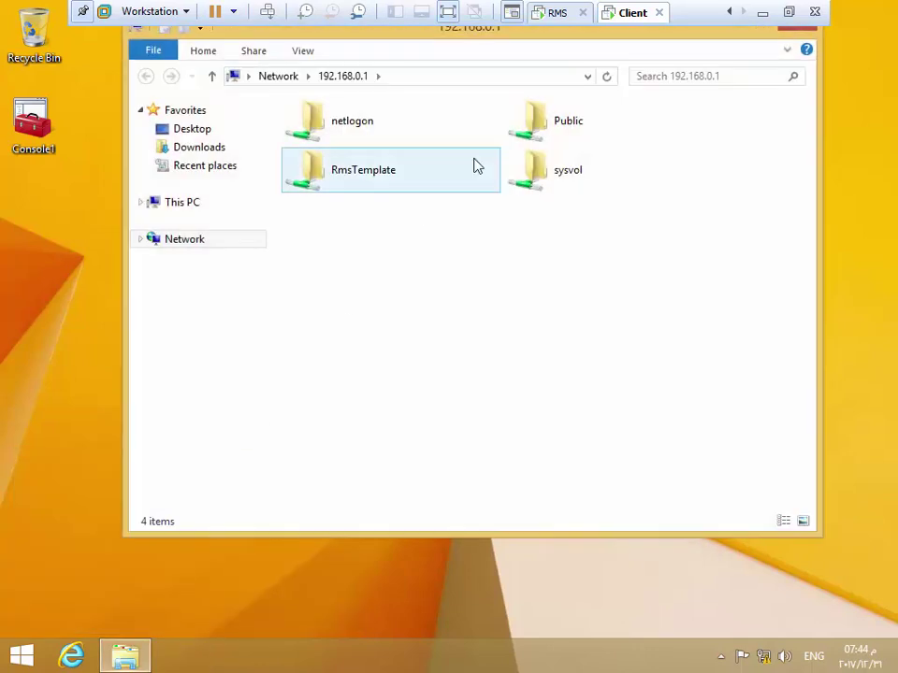
Reopen the Public\IT document, recheck Restrict Permission, then switch to the RMS server VM
double_click(561, 120)
double_click(344, 131)
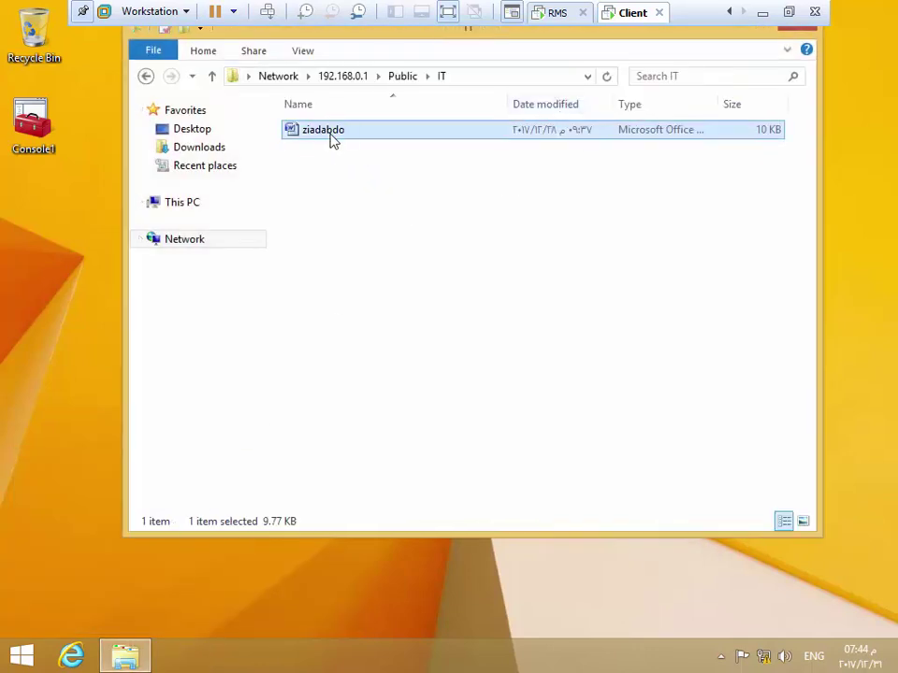
double_click(328, 132)
left_click(19, 17)
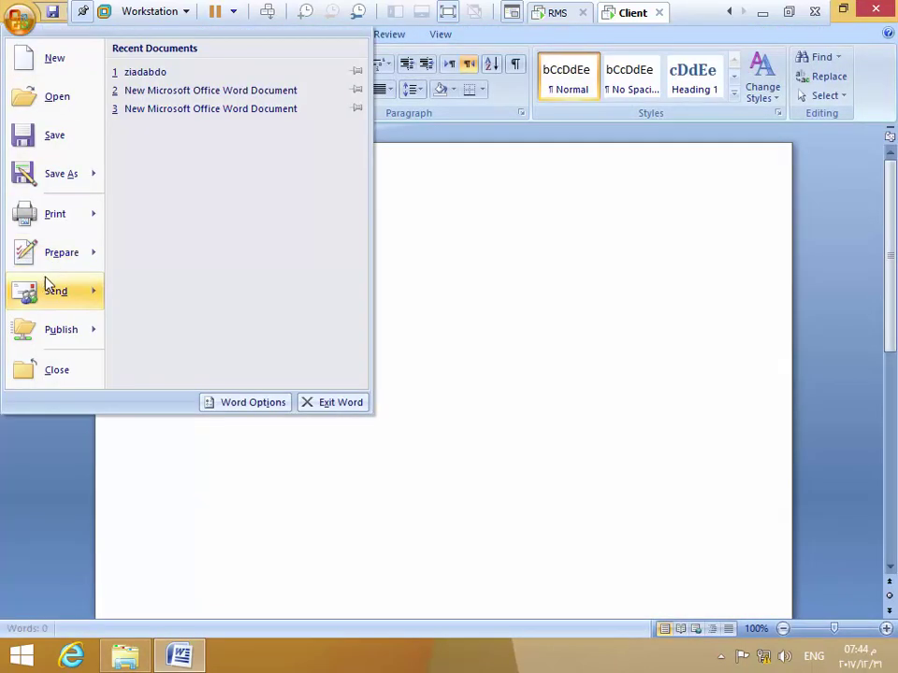
mouse_move(28, 262)
mouse_move(178, 215)
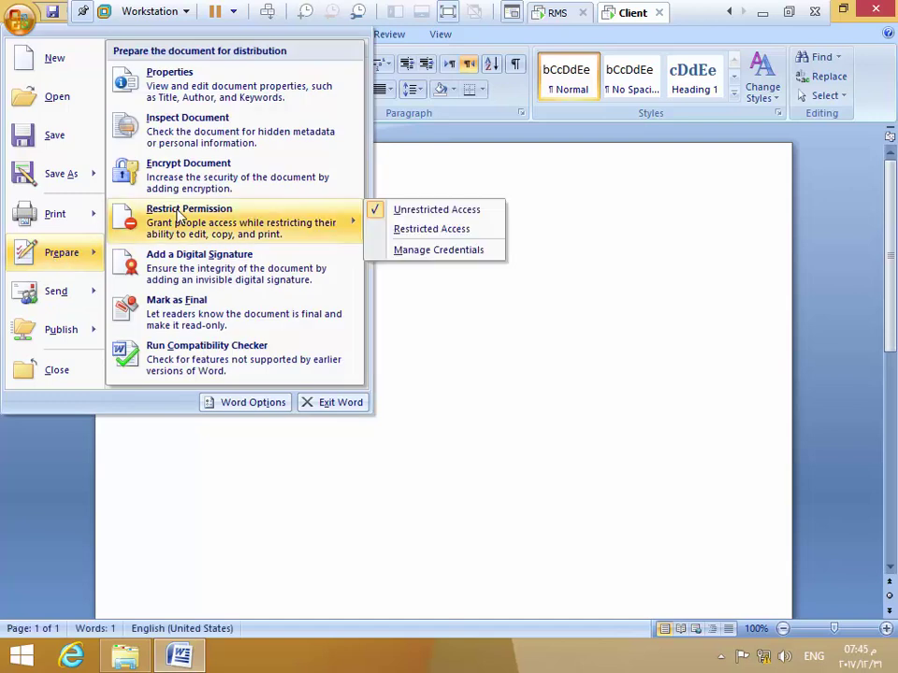
left_click(519, 265)
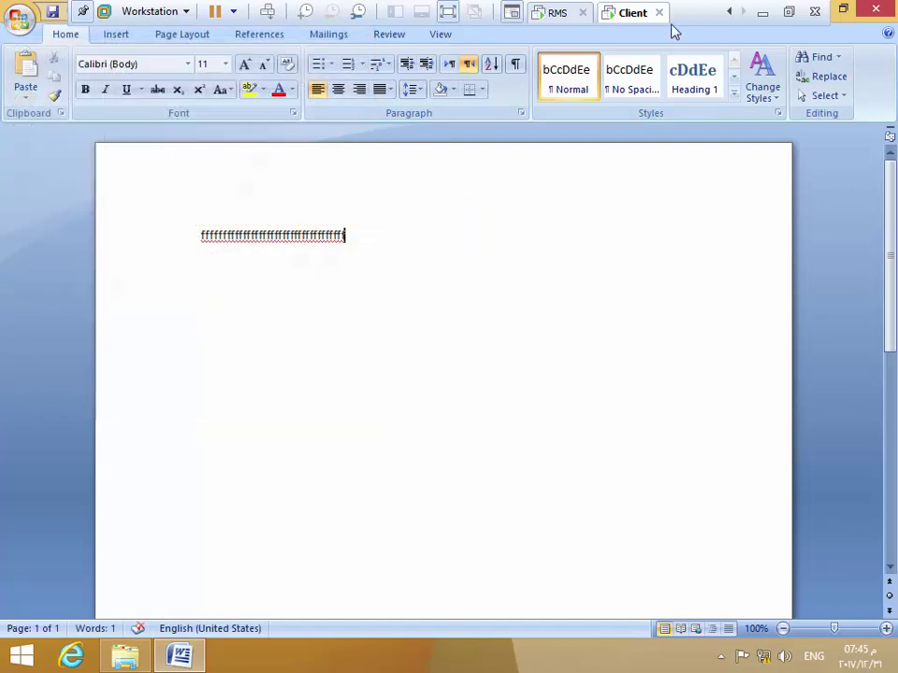
left_click(557, 12)
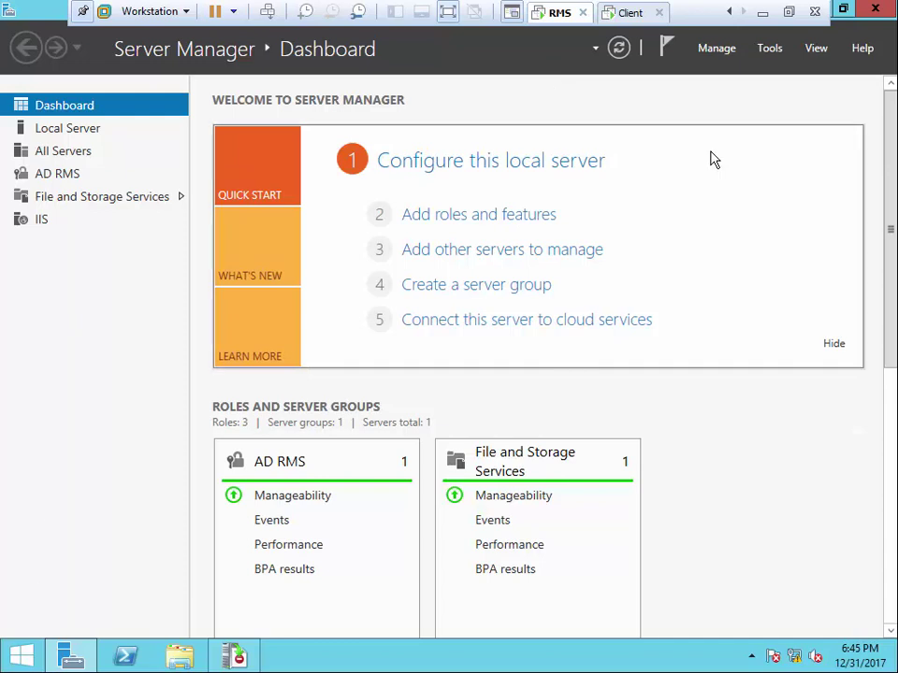
In Task Scheduler, show the Active Directory Rights Management template tasks
left_click(765, 48)
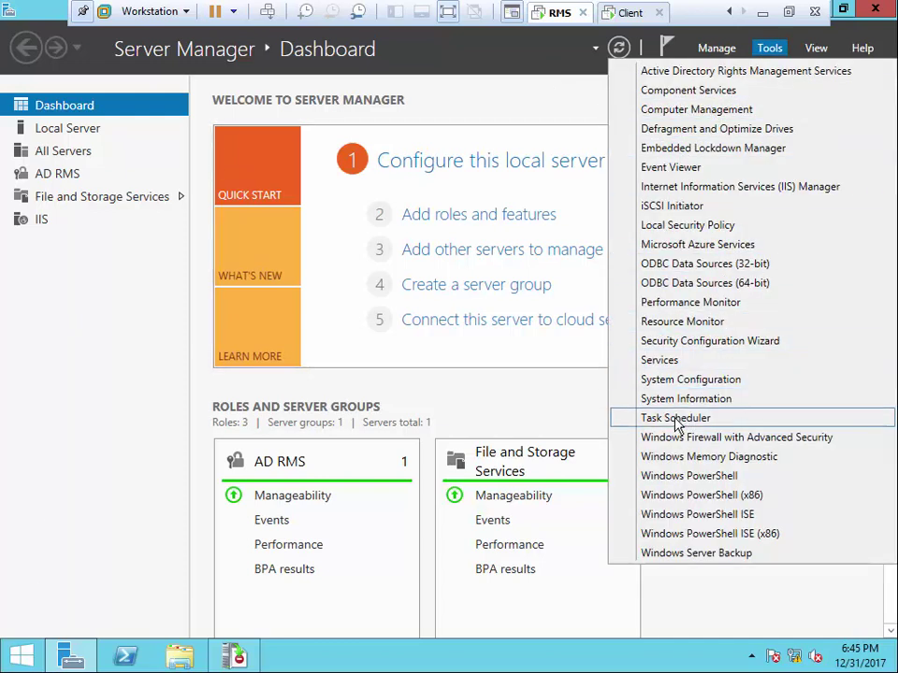
left_click(676, 418)
double_click(28, 92)
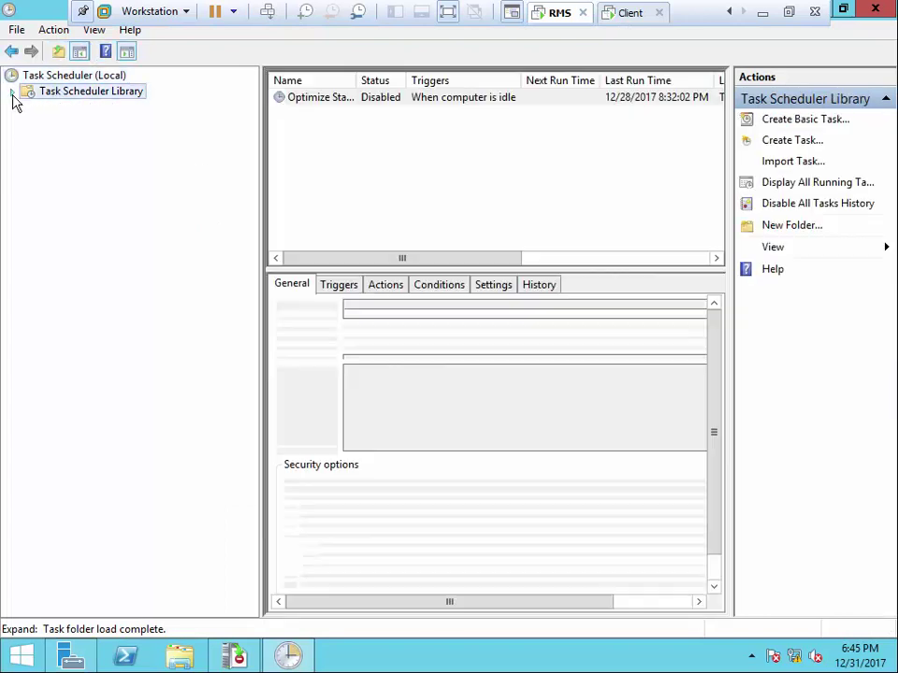
double_click(75, 108)
double_click(91, 124)
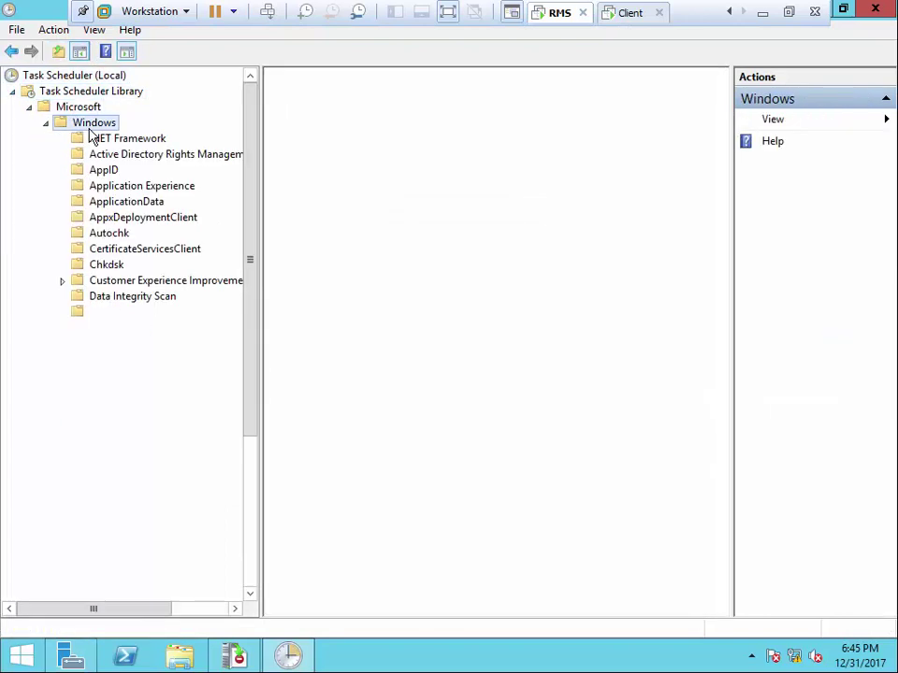
left_click(176, 159)
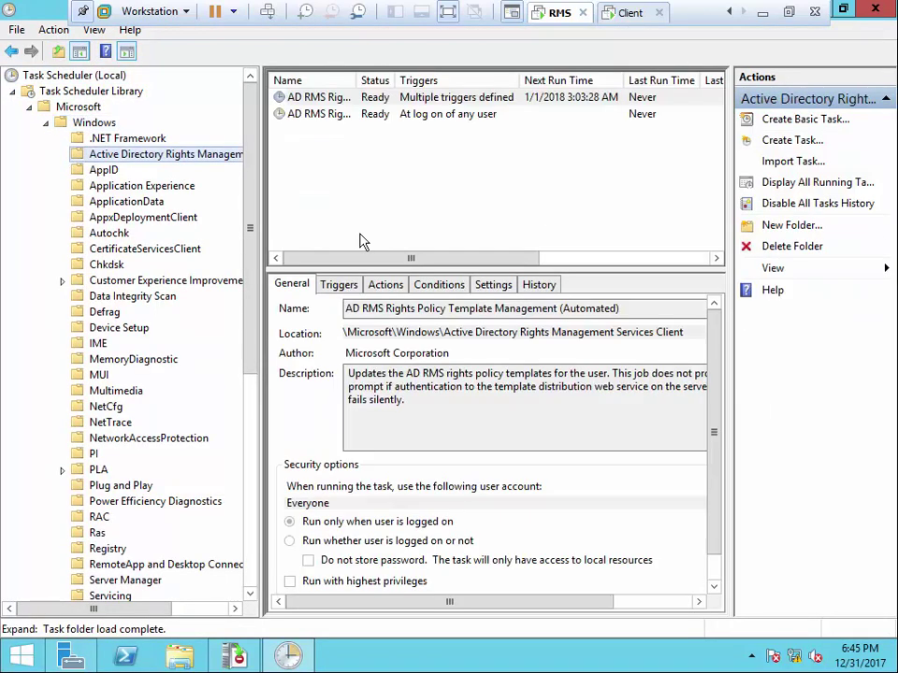
left_click(407, 101)
left_click(414, 115)
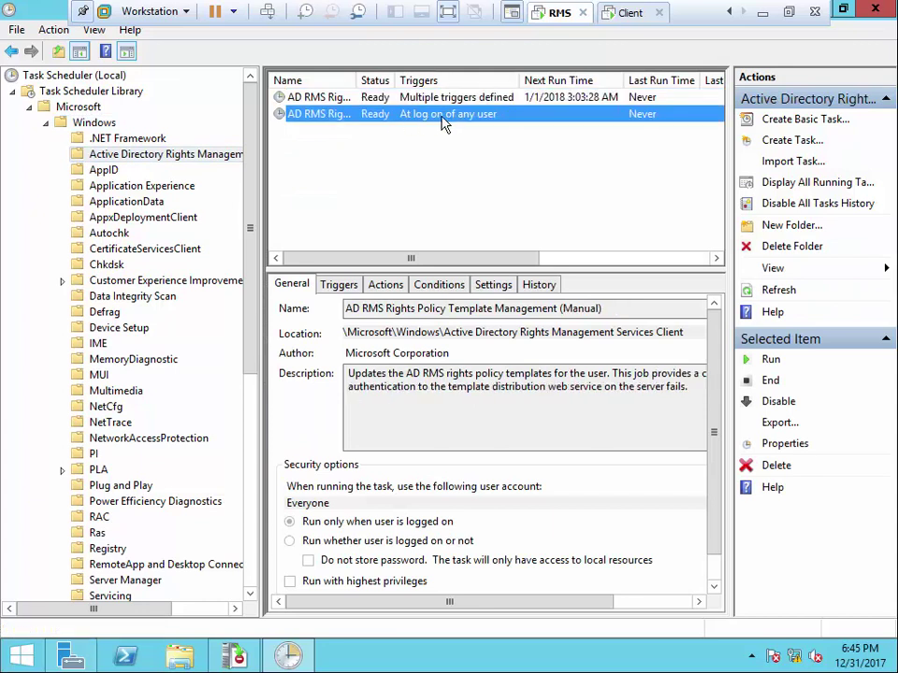
Run the Automated and Manual template tasks, then close Task Scheduler
right_click(423, 101)
left_click(458, 102)
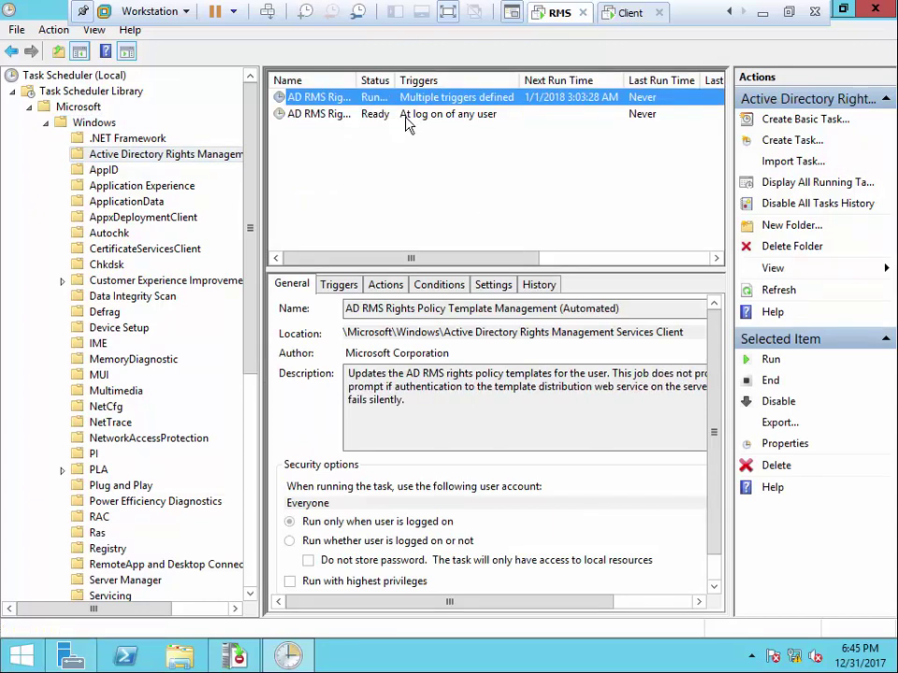
right_click(407, 119)
left_click(431, 126)
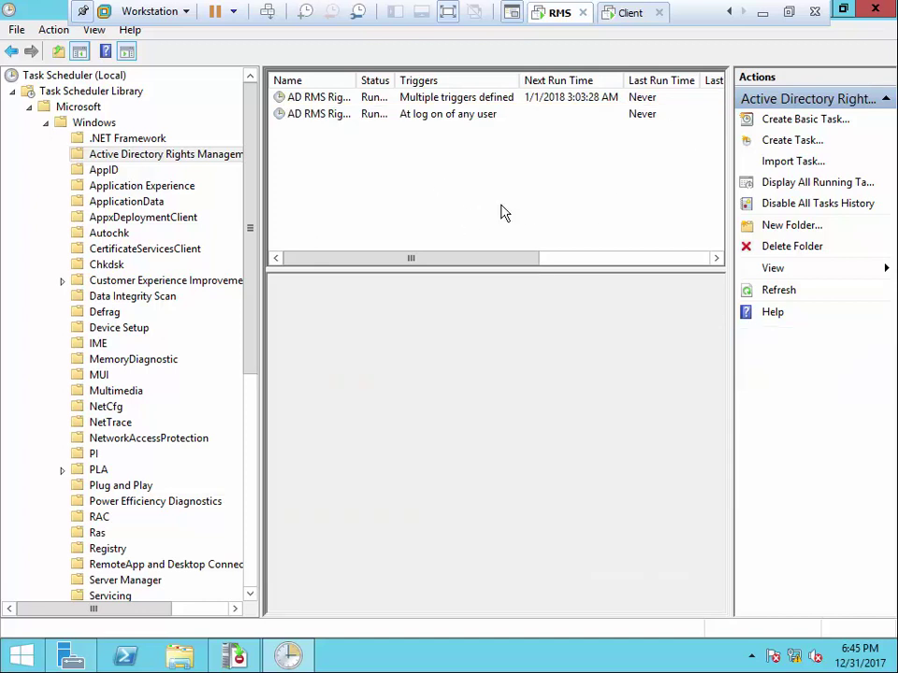
left_click(872, 11)
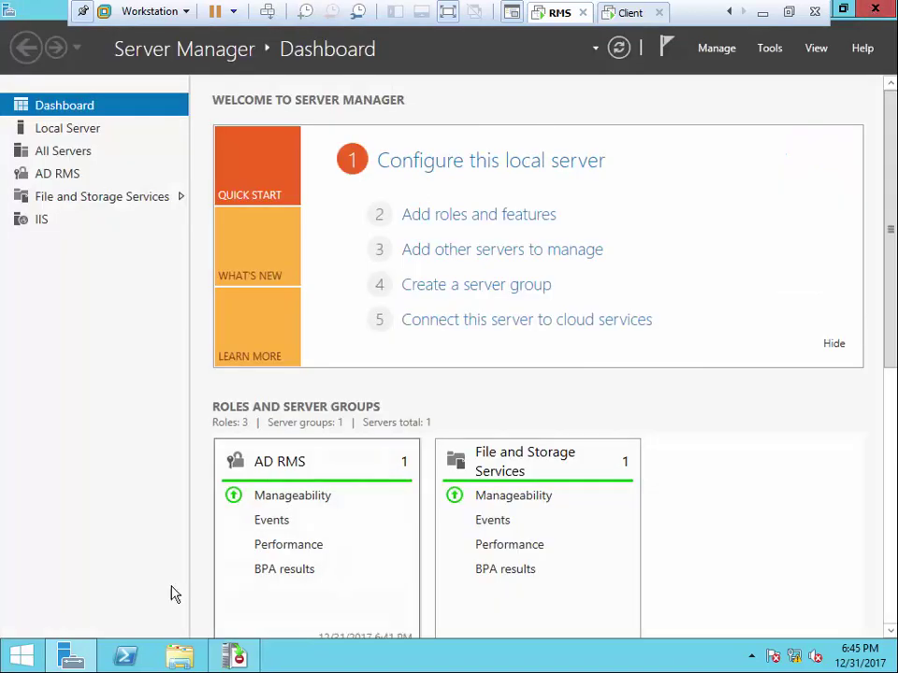
Accept the rms.iu.com certificate warnings, submit the administrator credentials, and cancel the Run box
right_click(28, 654)
left_click(126, 606)
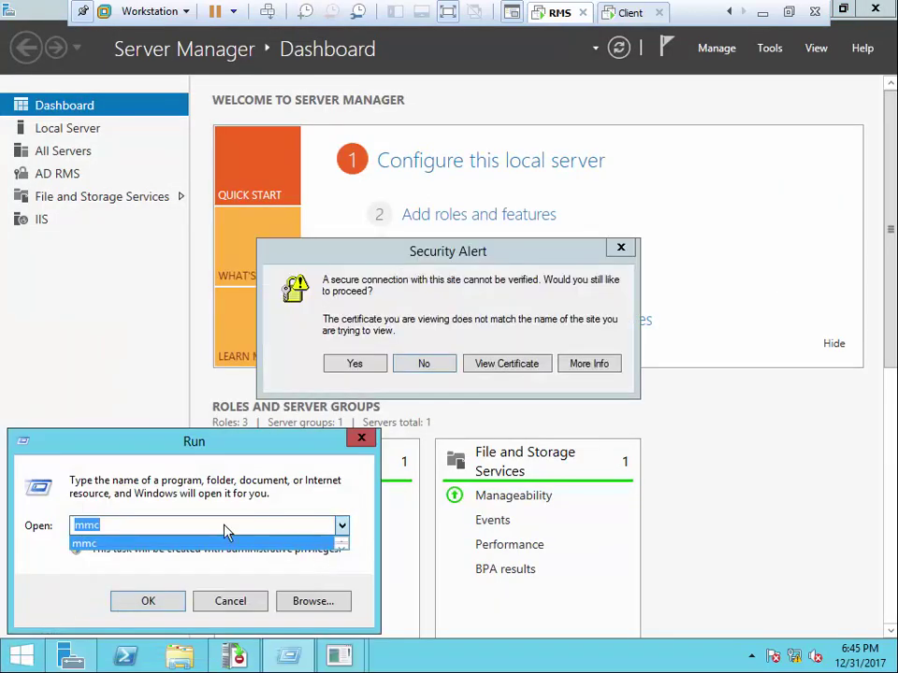
left_click(352, 363)
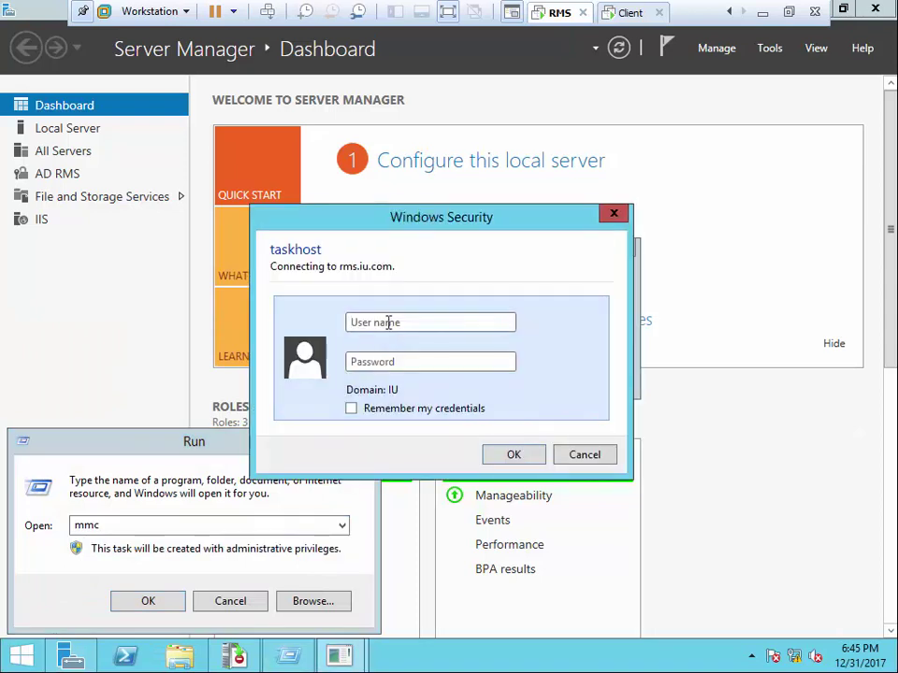
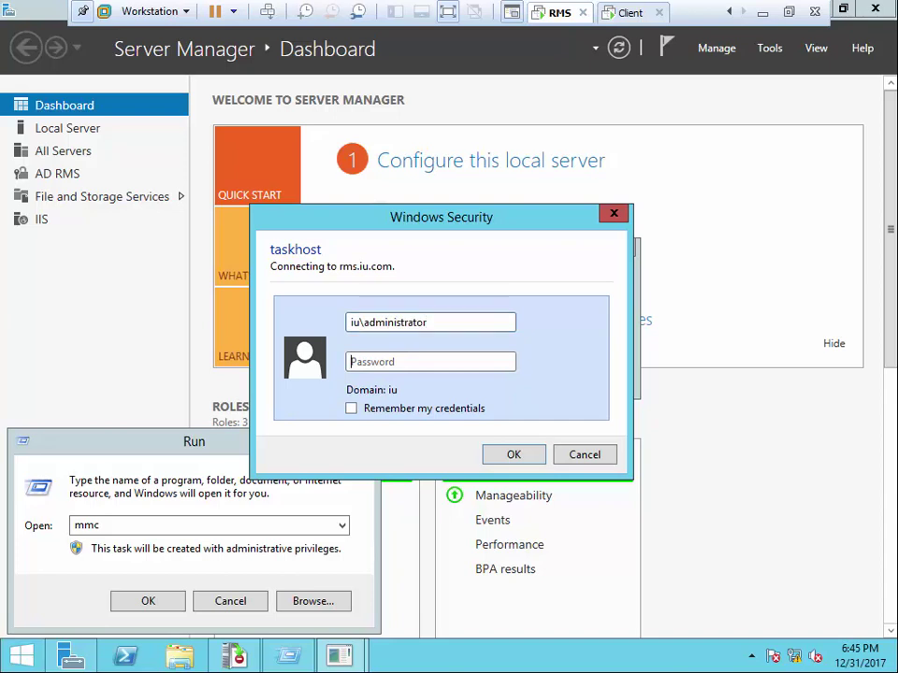
key("Return")
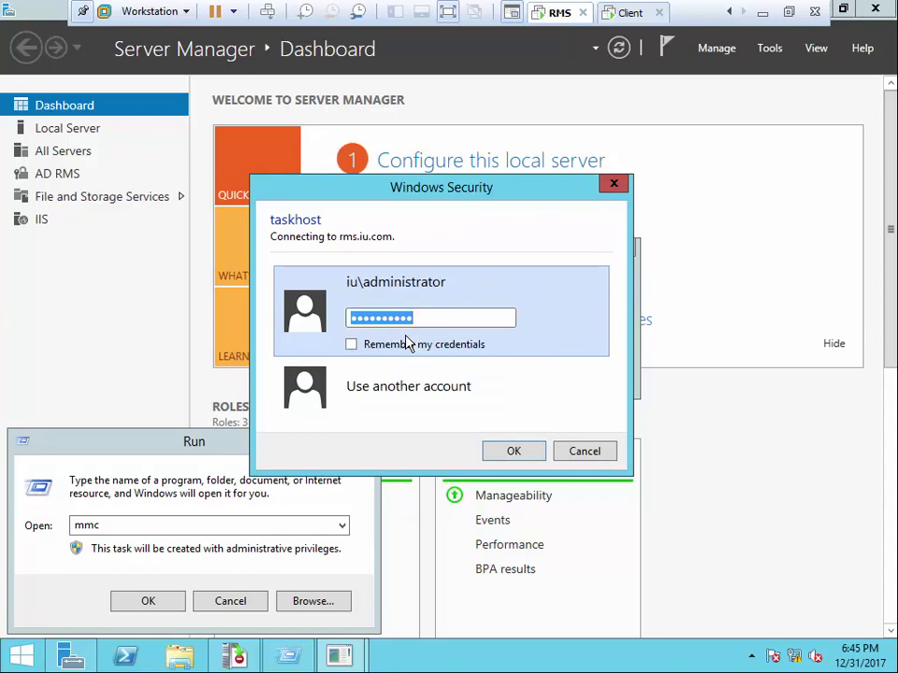
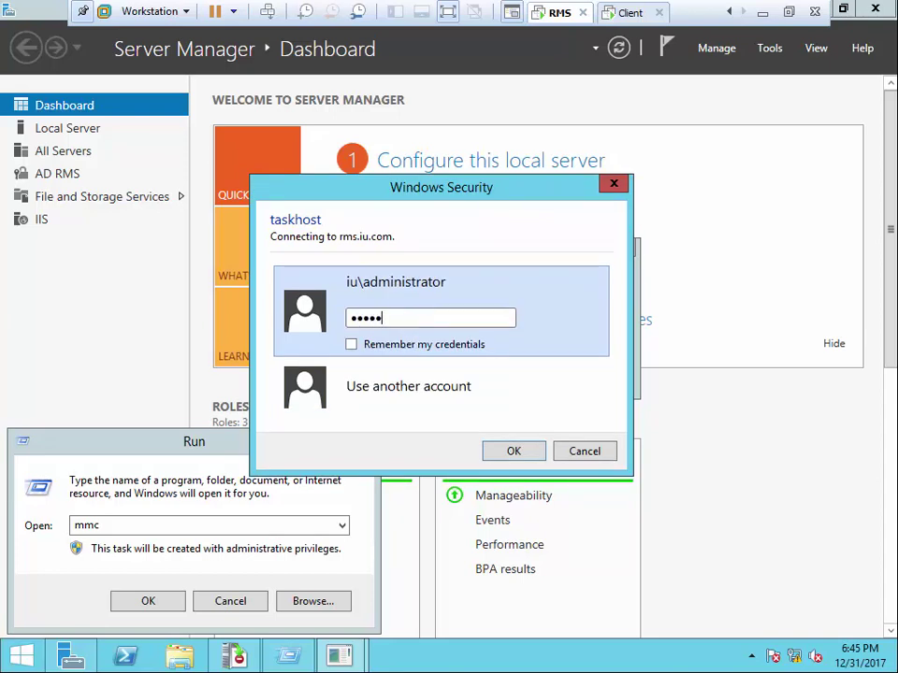
key("Return")
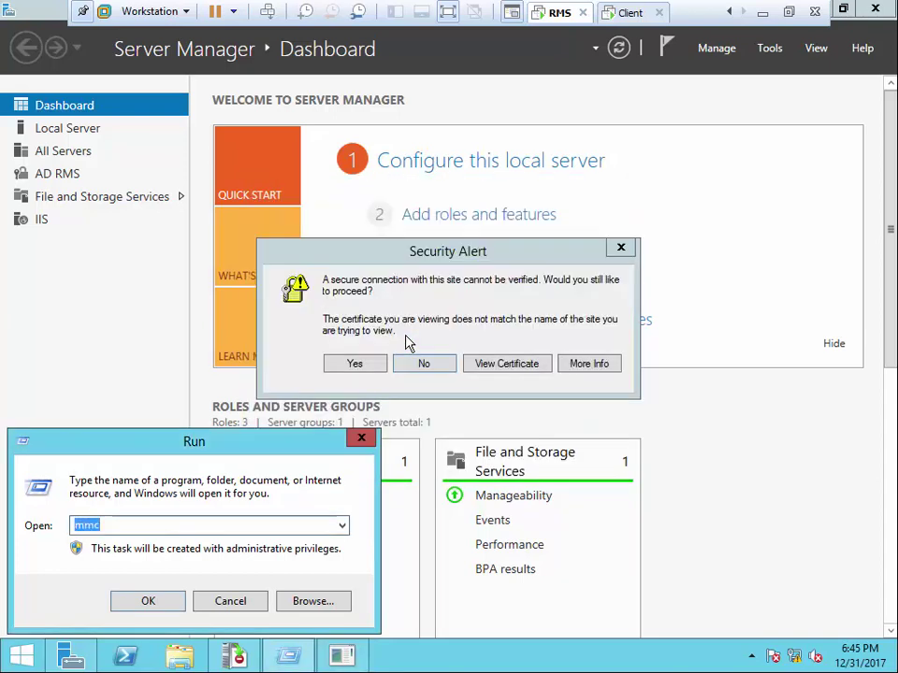
left_click(367, 366)
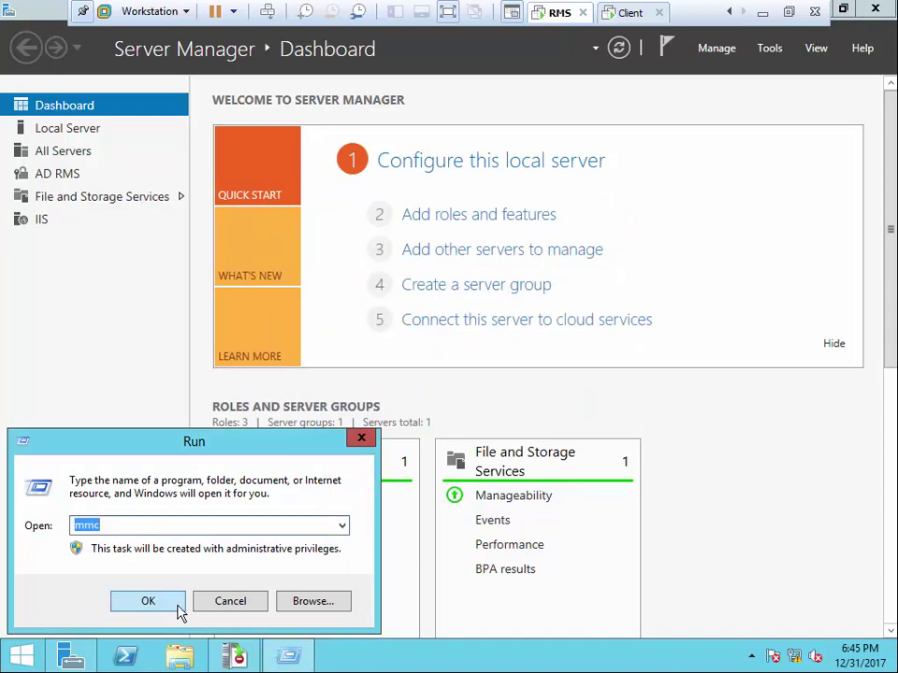
left_click(232, 607)
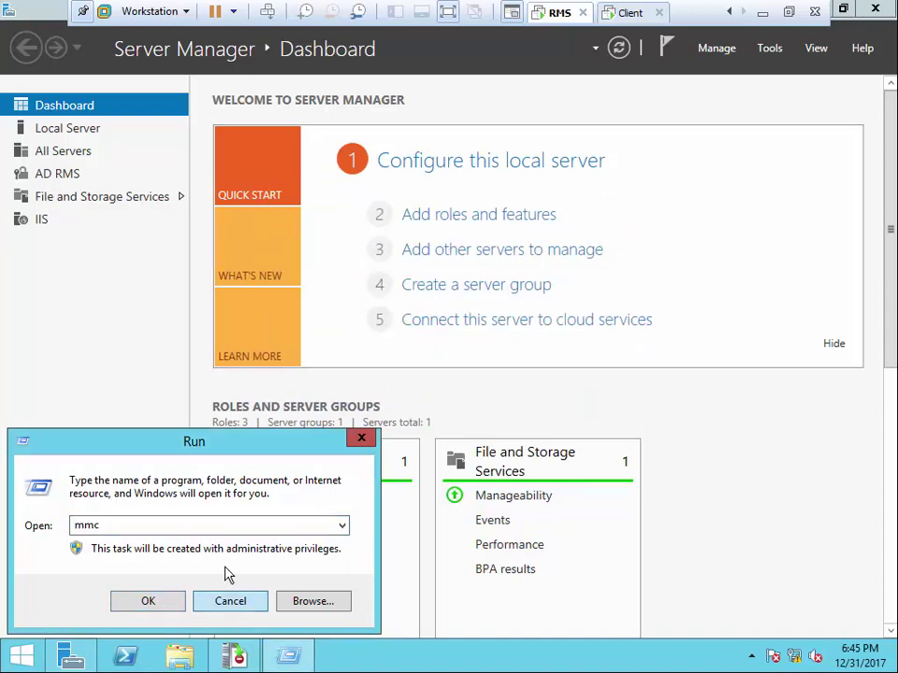
double_click(106, 527)
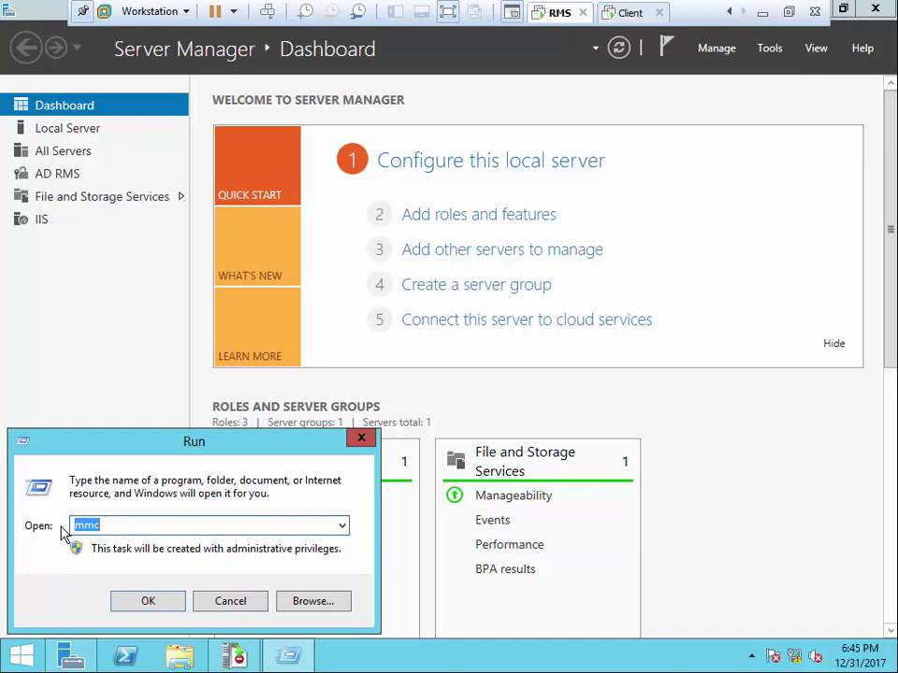
left_click(224, 602)
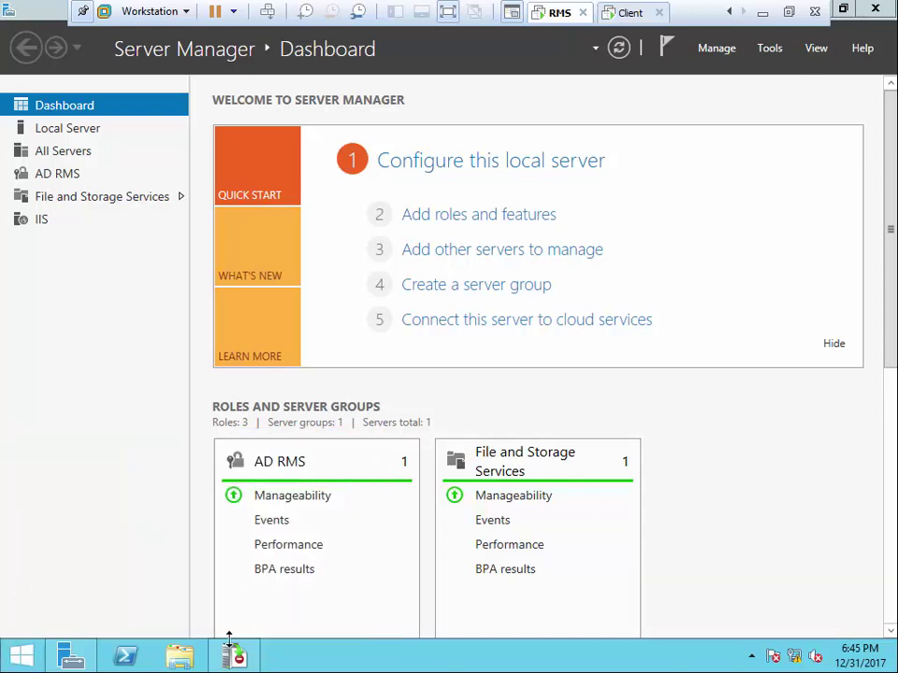
Bring up the AD RMS console and review the templates file location without changes
left_click(236, 658)
left_click(238, 658)
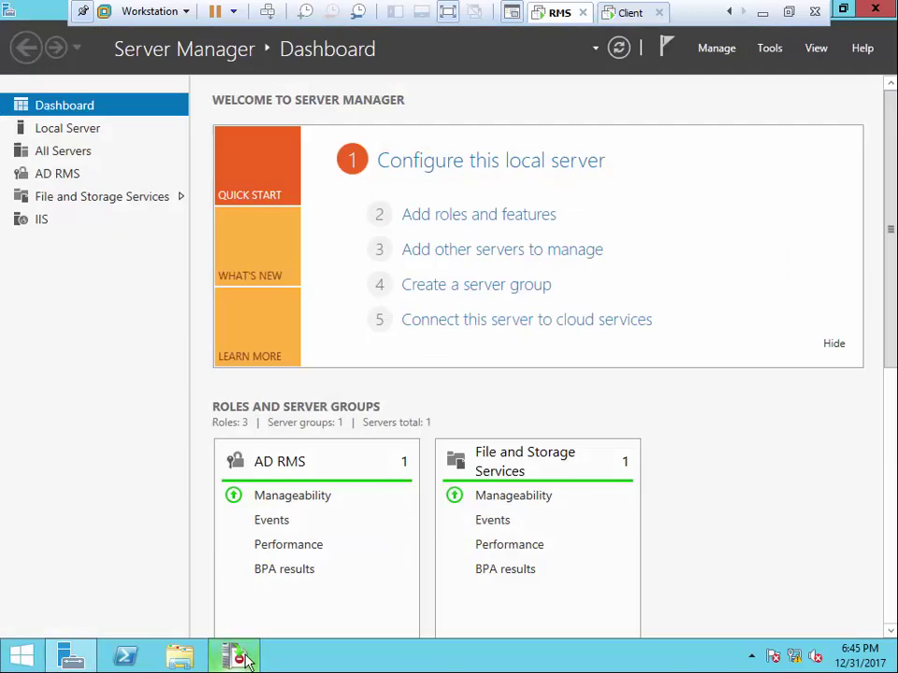
left_click(238, 658)
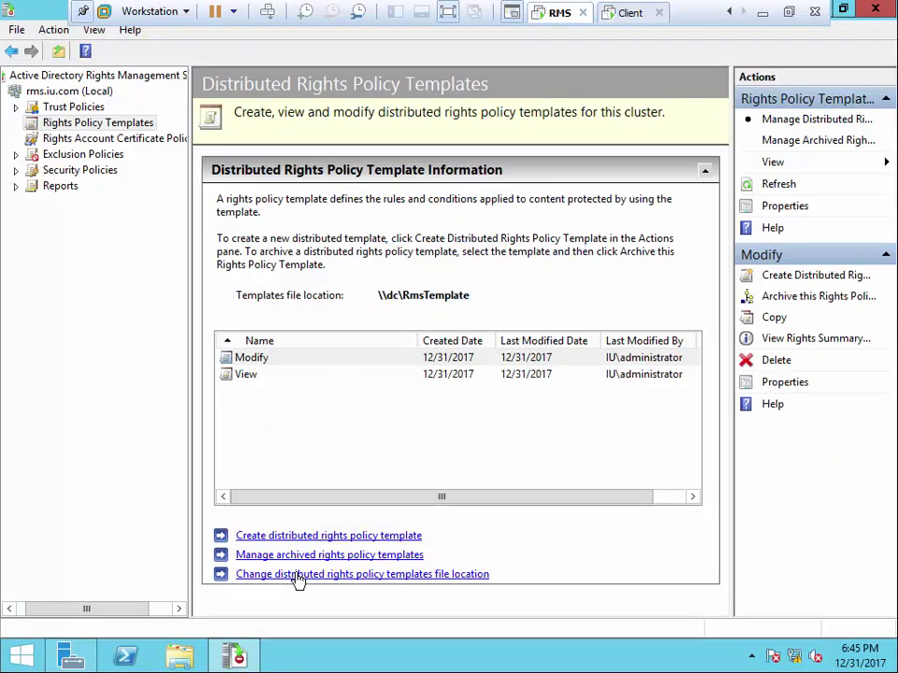
left_click(297, 576)
left_click(438, 511)
On the client machine, run gpupdate /force from the Run dialog
left_click(630, 13)
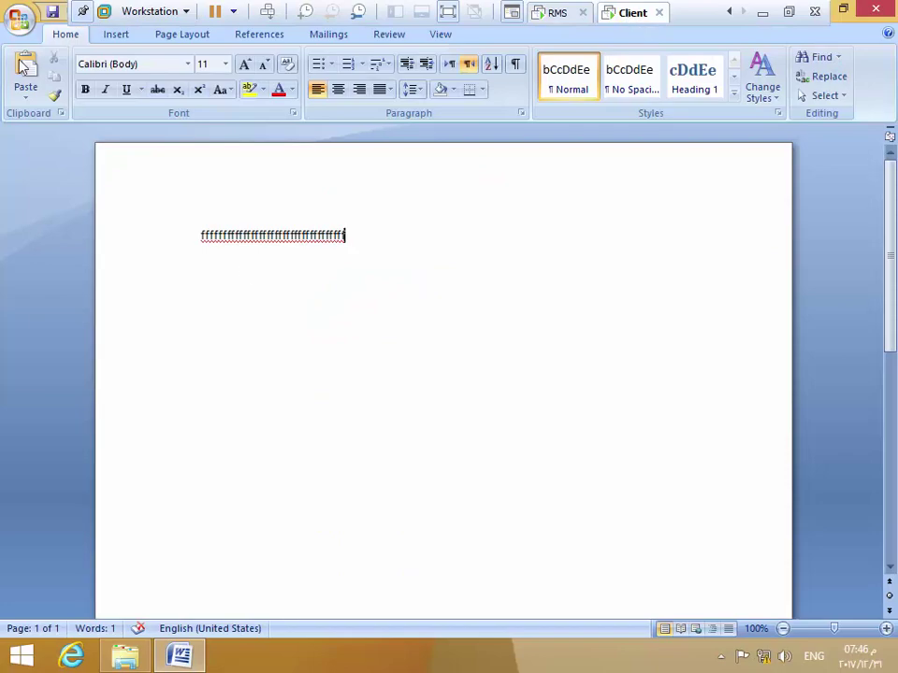
left_click(20, 20)
right_click(21, 656)
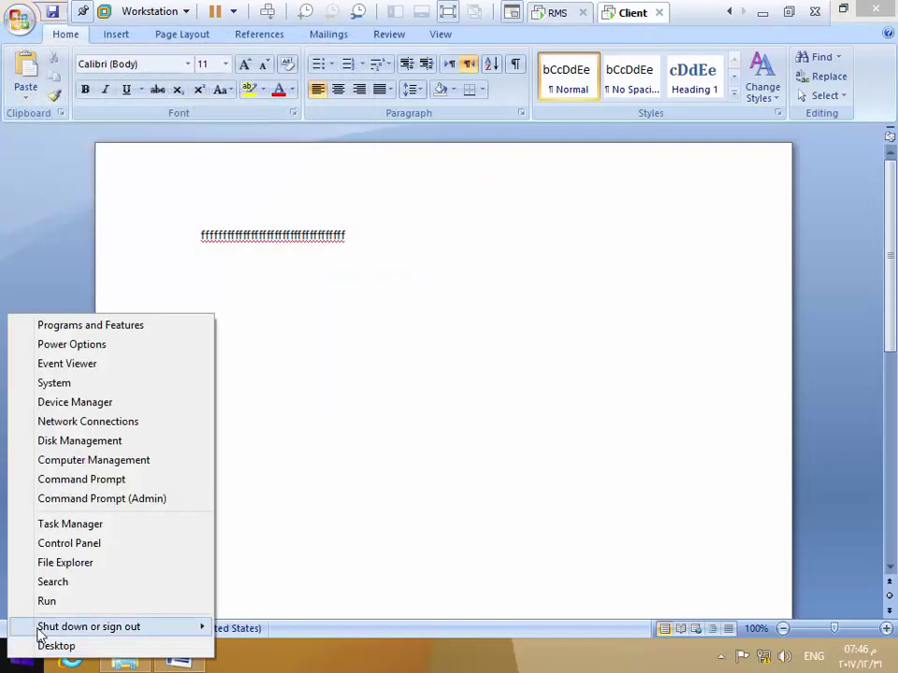
left_click(60, 599)
left_click(341, 545)
left_click(133, 577)
key("Return")
Close Word and the shared IT folder on the client, then switch to the DC machine
left_click(843, 8)
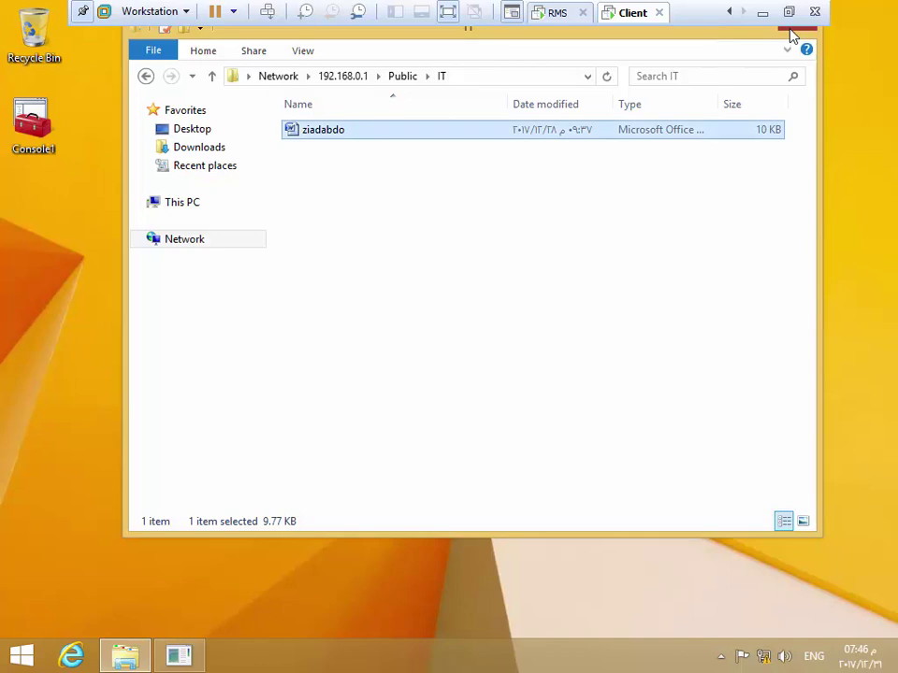
left_click(791, 28)
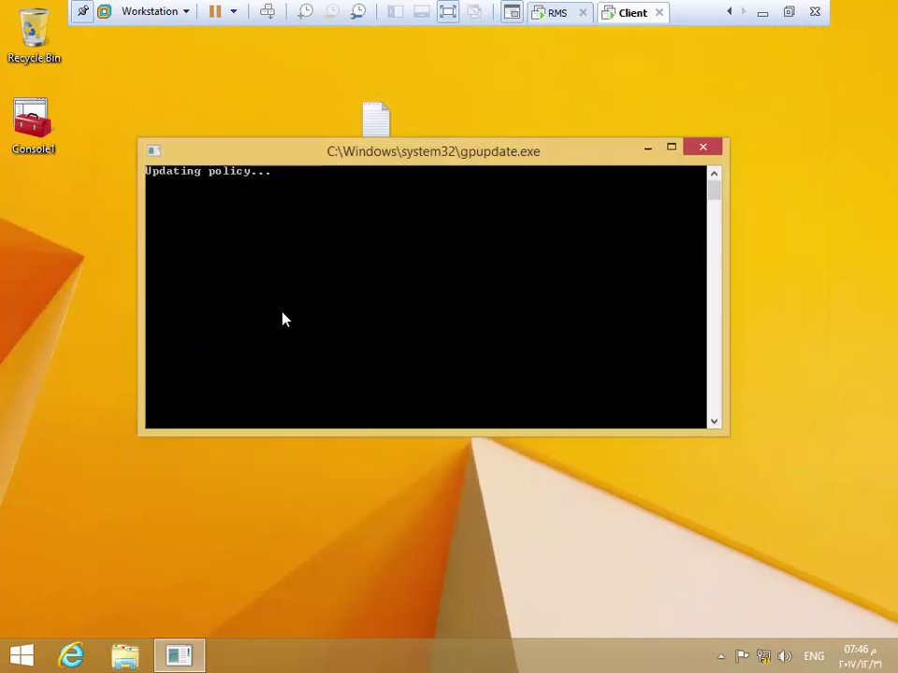
left_click(735, 13)
left_click(735, 13)
left_click(557, 15)
right_click(20, 655)
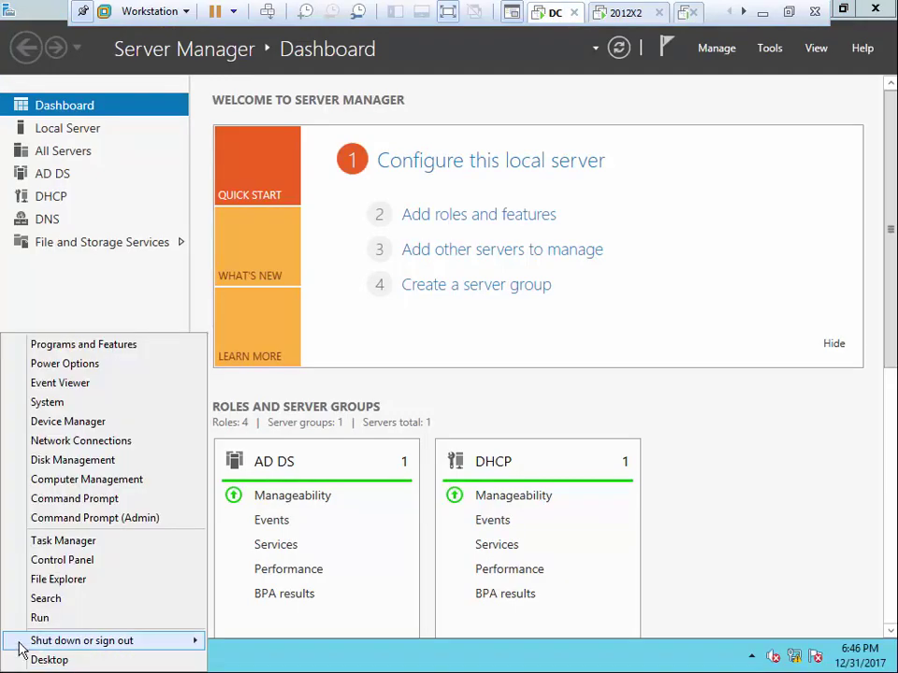
Run gpupdate /force on the DC, then open the Default Domain Policy in Group Policy Management for editing
left_click(40, 618)
left_click(149, 599)
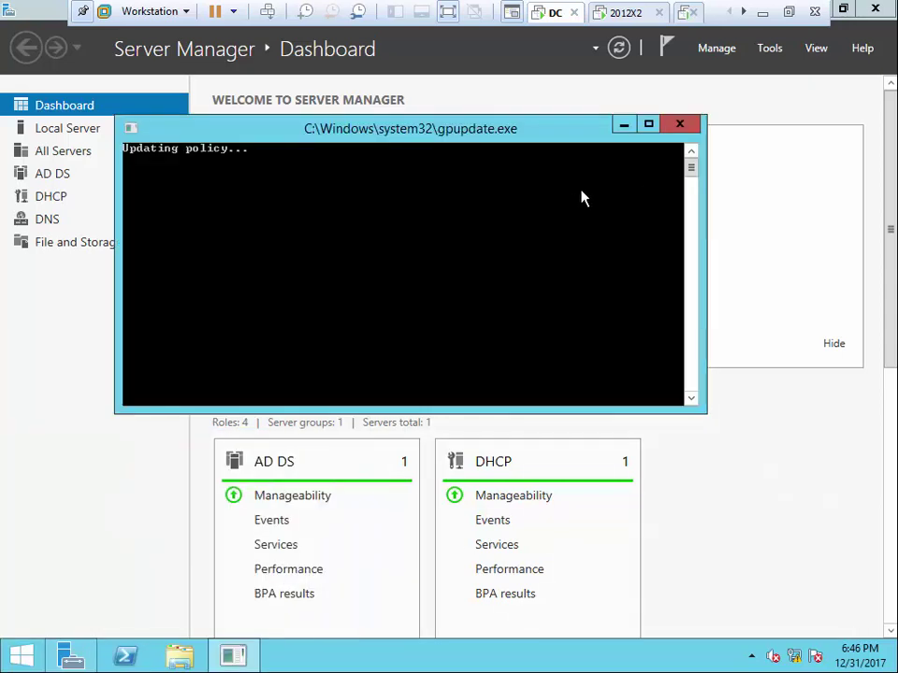
left_click(776, 51)
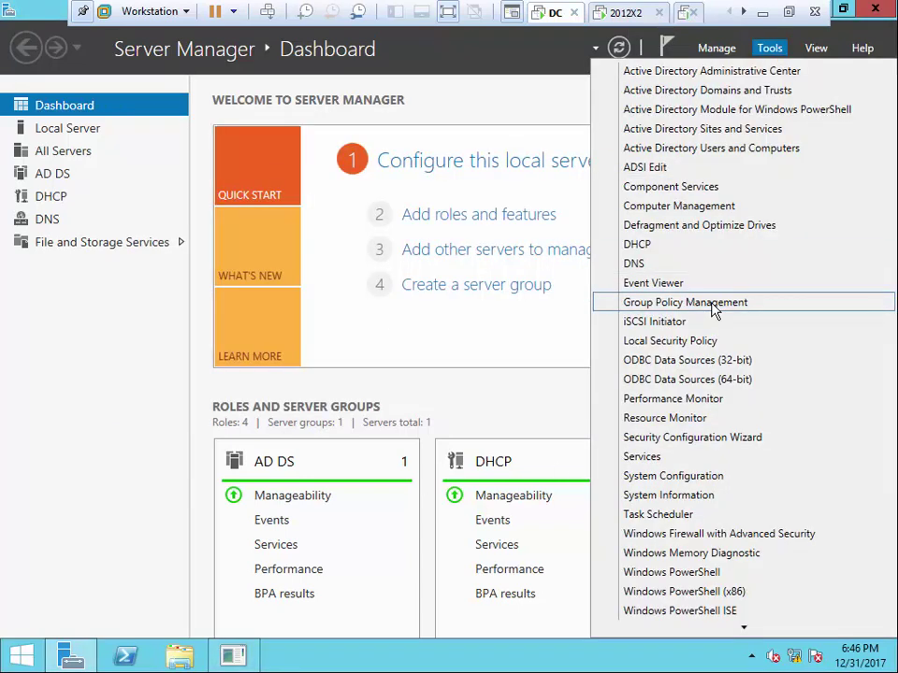
left_click(713, 304)
right_click(75, 147)
left_click(116, 151)
left_click(109, 230)
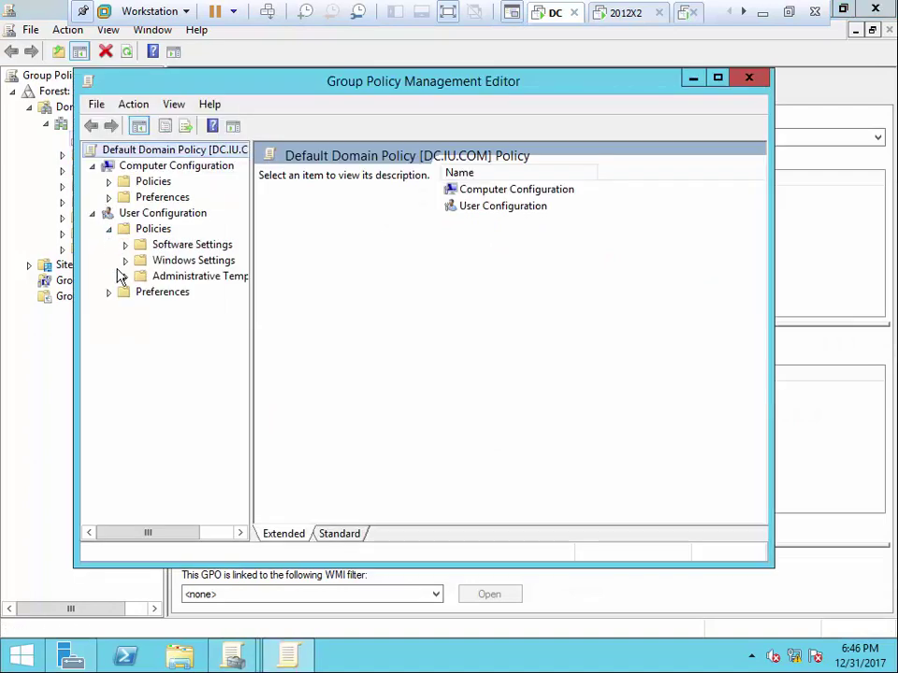
Confirm Office 2007's Specify Permission Policy Path is enabled at \\192.168.0.1\RmsTemplate, then close the editor
left_click(126, 275)
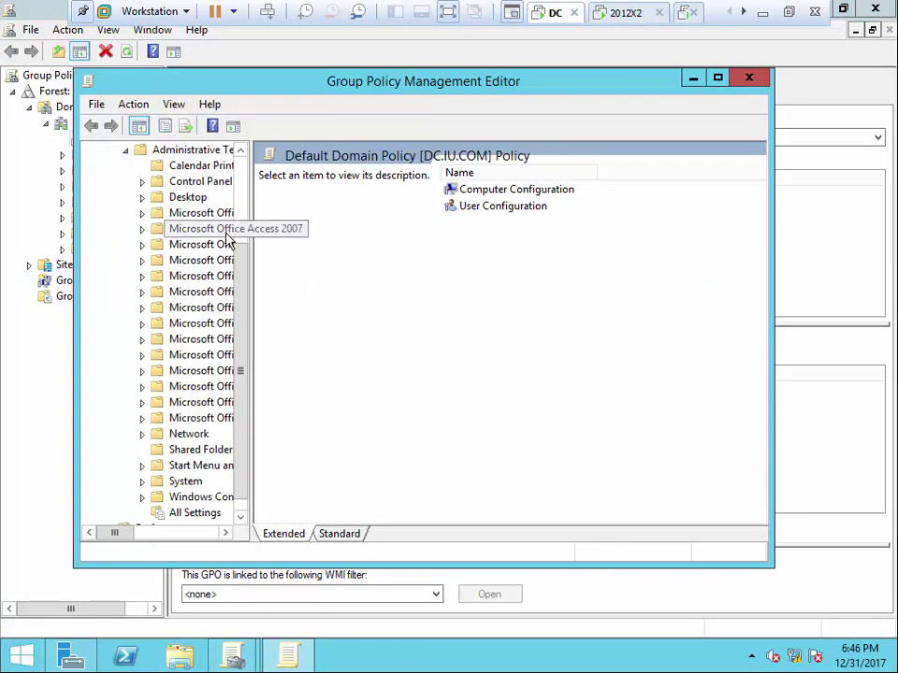
left_click_drag(290, 254, 359, 255)
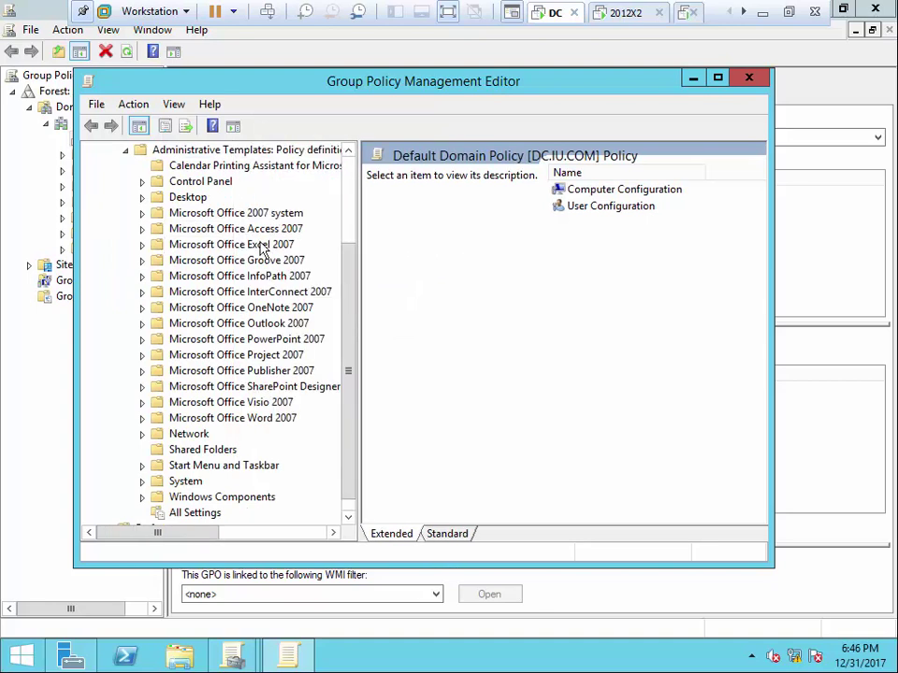
double_click(242, 213)
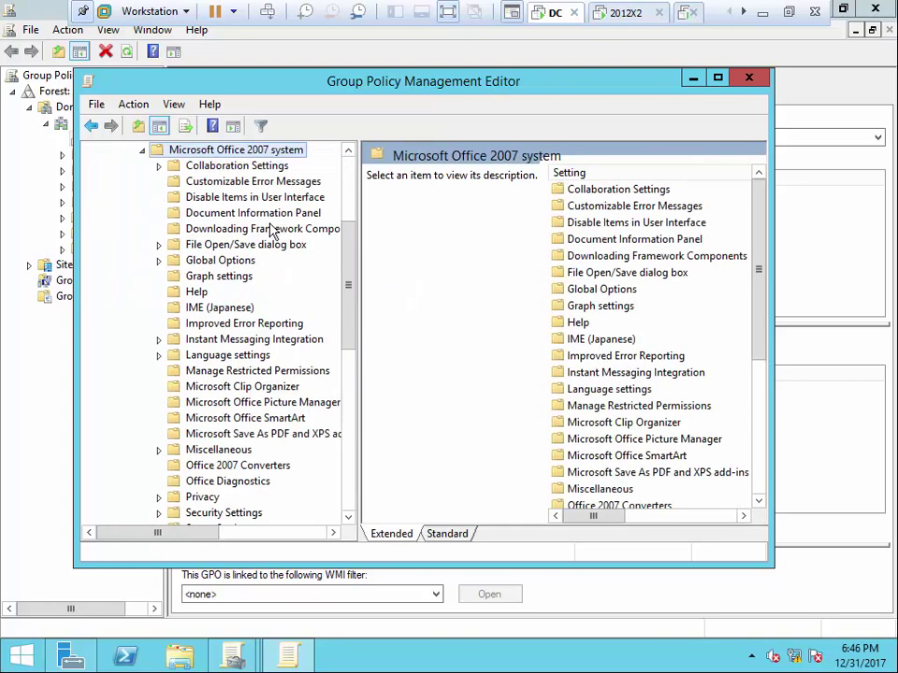
left_click(208, 372)
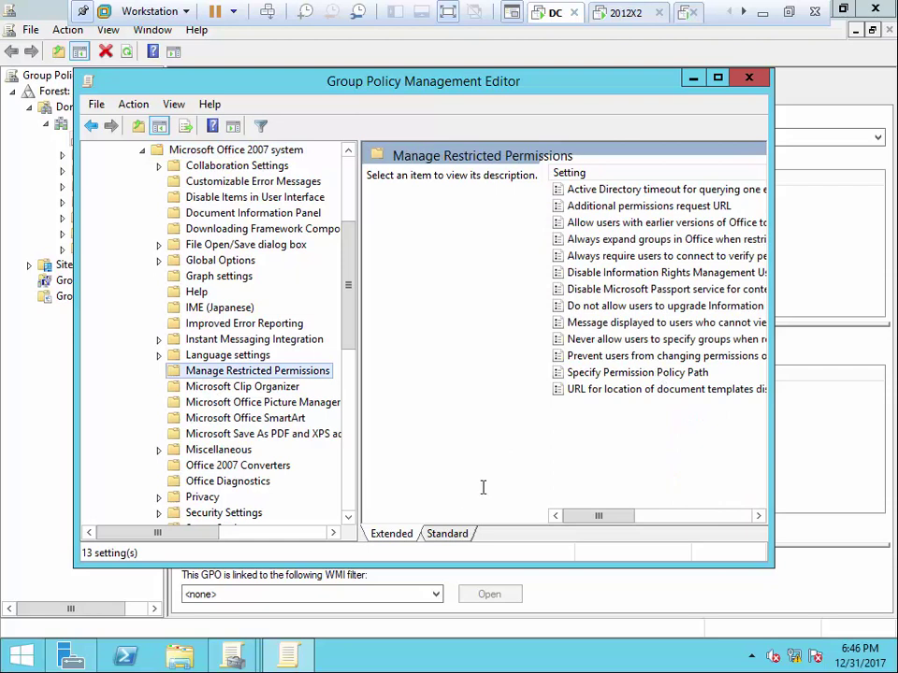
left_click(447, 534)
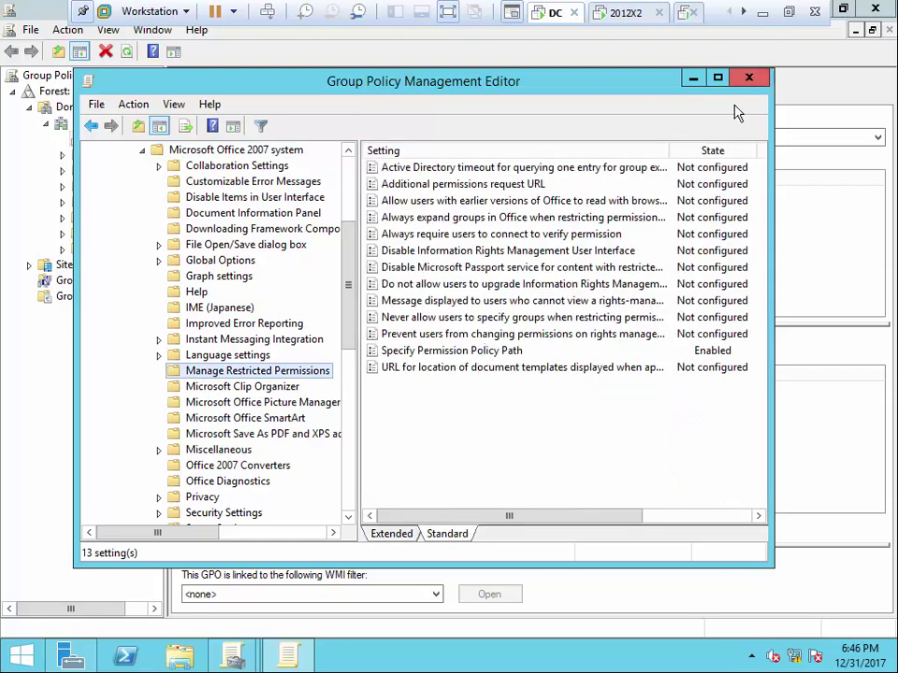
double_click(481, 352)
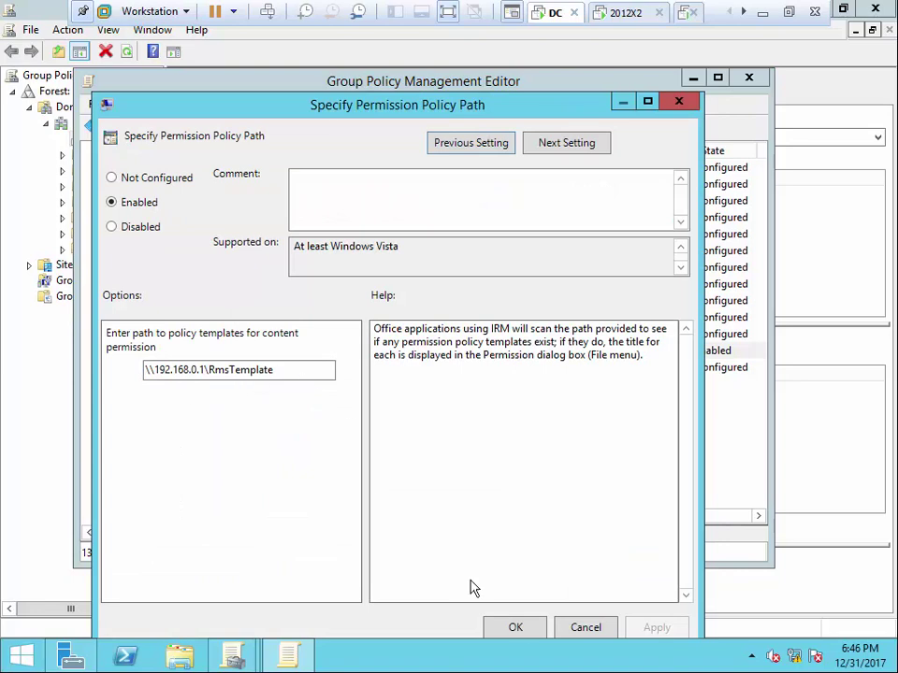
left_click(515, 628)
left_click(749, 78)
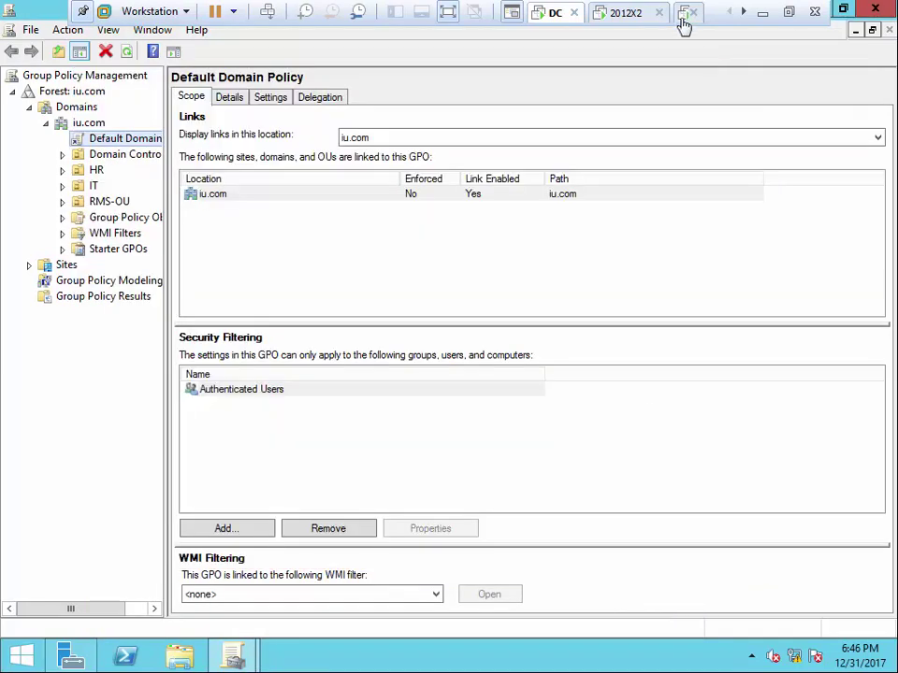
Close the Group Policy Management console and switch to the Client machine
key("alt+F4")
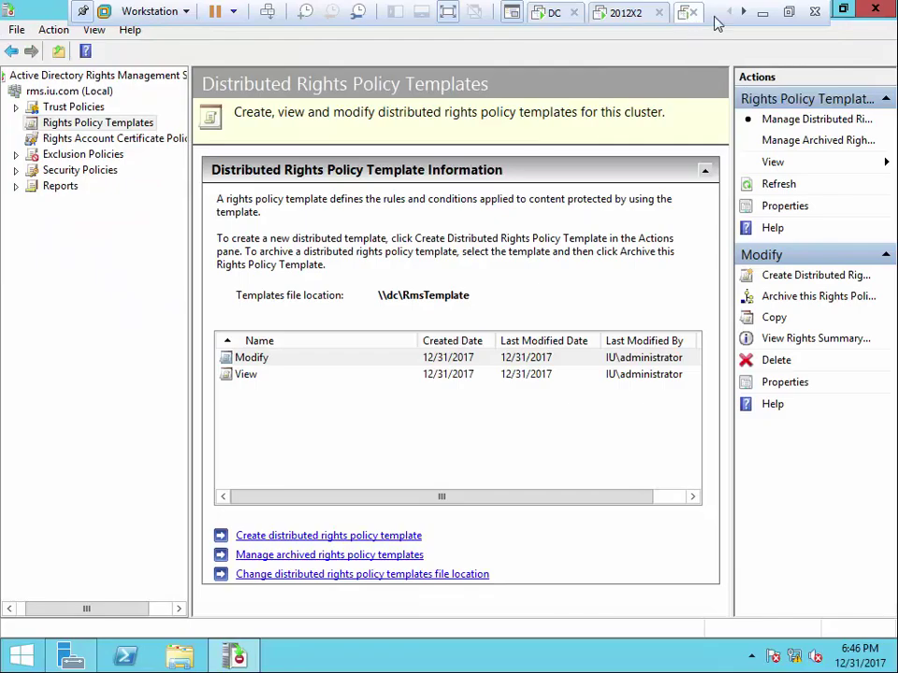
left_click(742, 13)
left_click(743, 12)
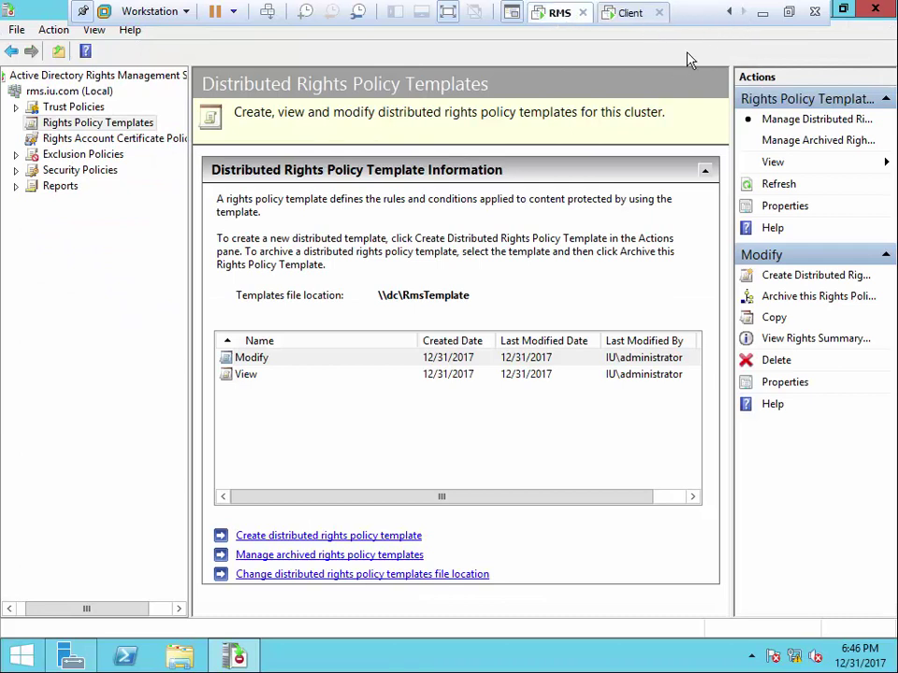
left_click(634, 17)
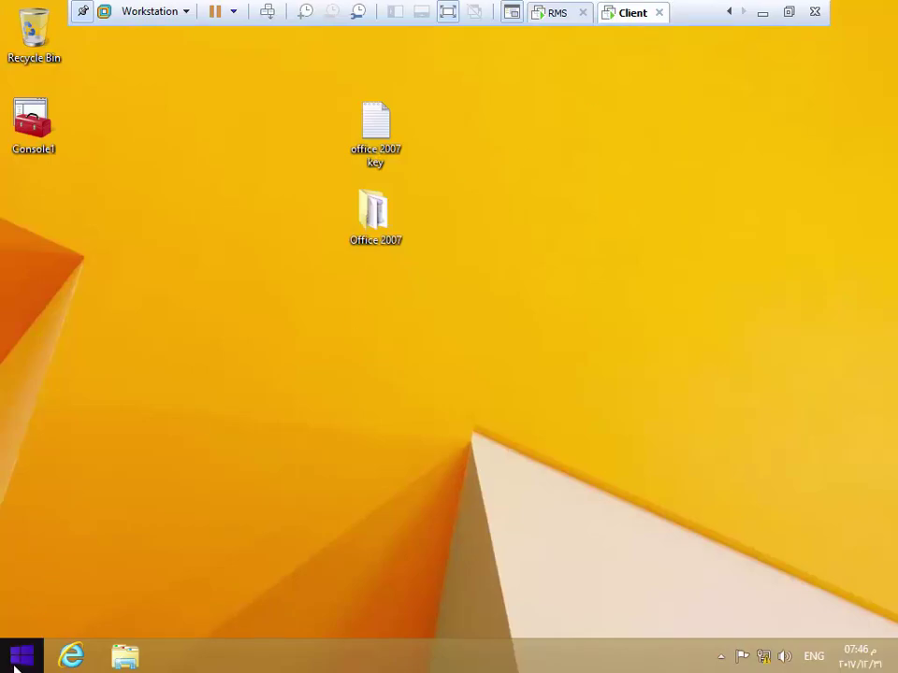
Open the Word document in \\192.168.0.1's Public\IT folder
right_click(20, 656)
left_click(69, 609)
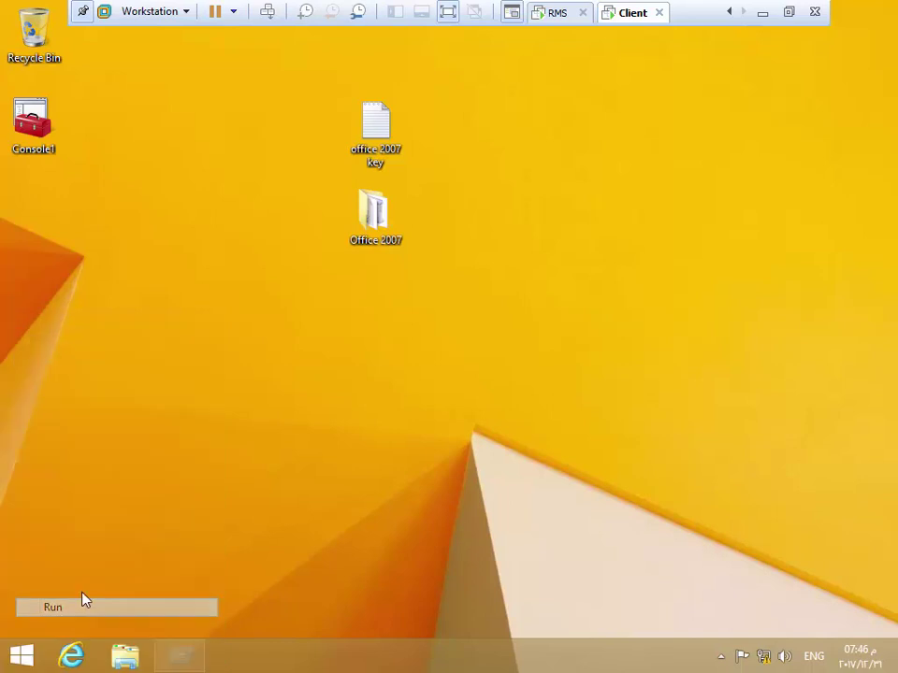
left_click(343, 545)
left_click(151, 579)
left_click(140, 600)
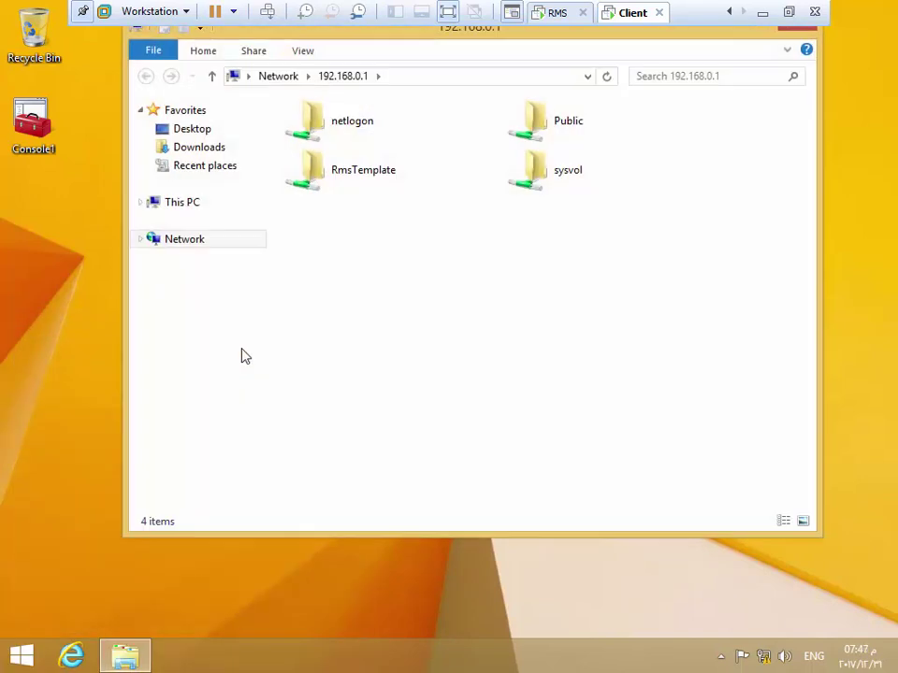
left_click(537, 122)
double_click(538, 122)
double_click(317, 133)
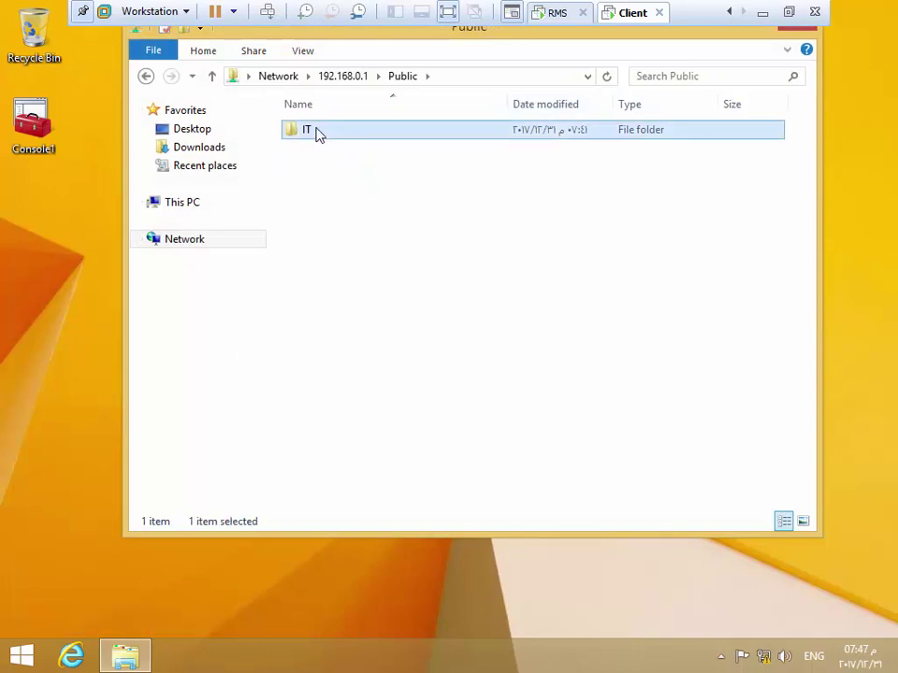
double_click(308, 132)
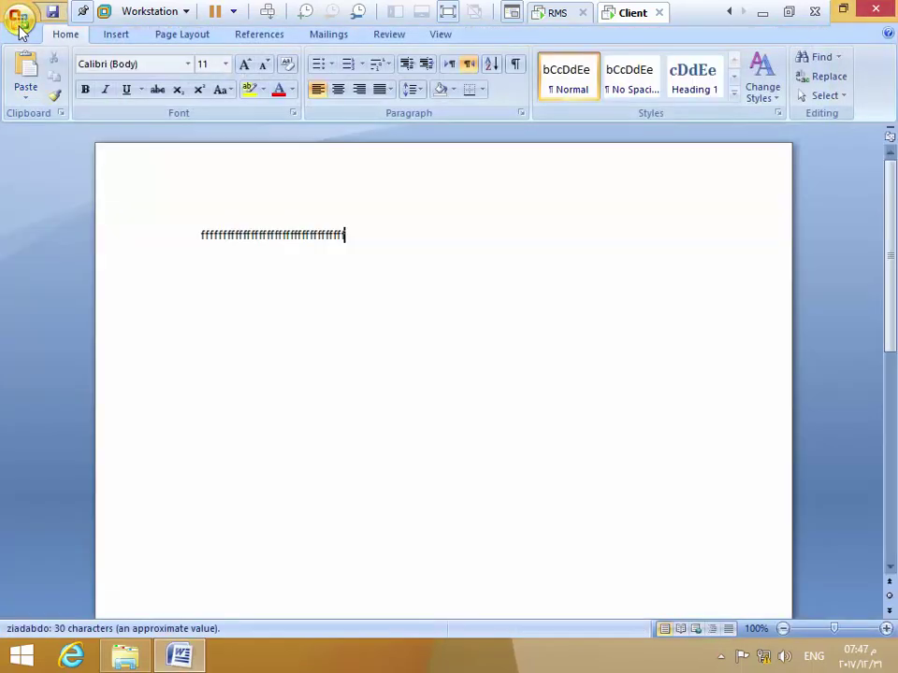
Check the document's Prepare > Restrict Permission menu, then switch back to the DC
left_click(19, 18)
mouse_move(49, 255)
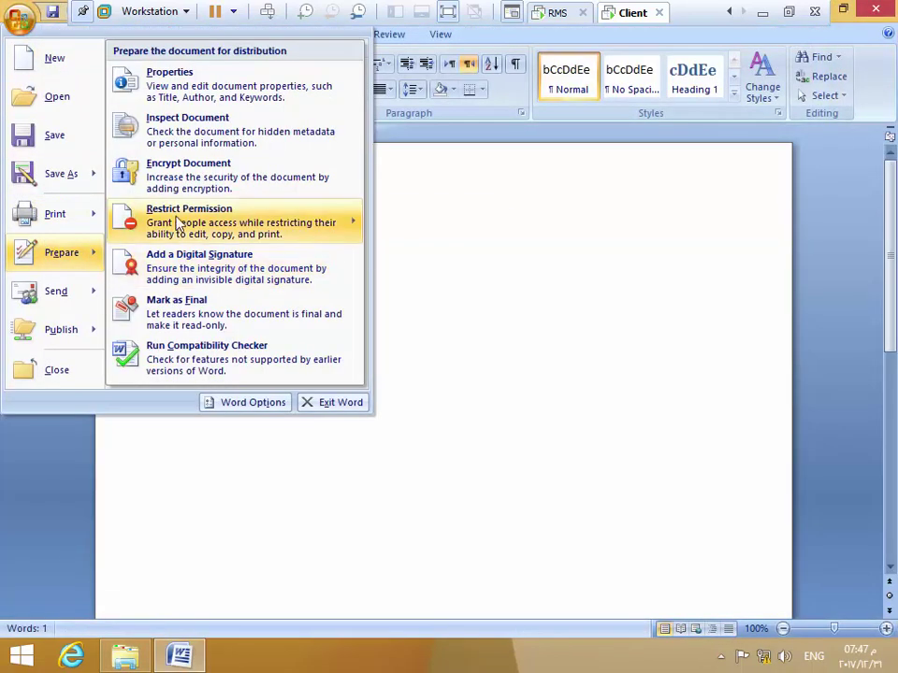
mouse_move(177, 223)
left_click(514, 355)
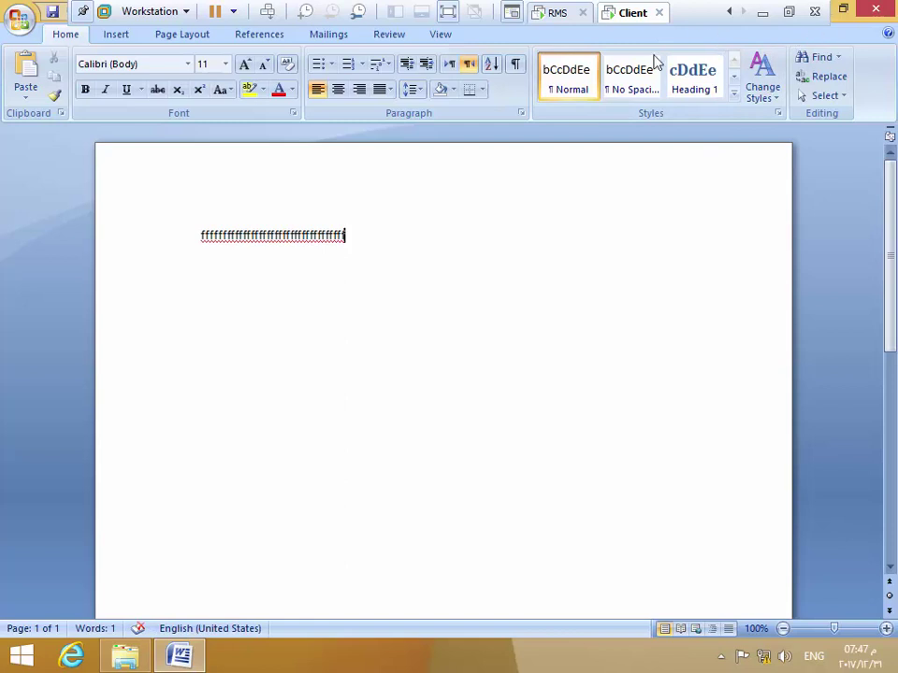
left_click(731, 13)
left_click(731, 12)
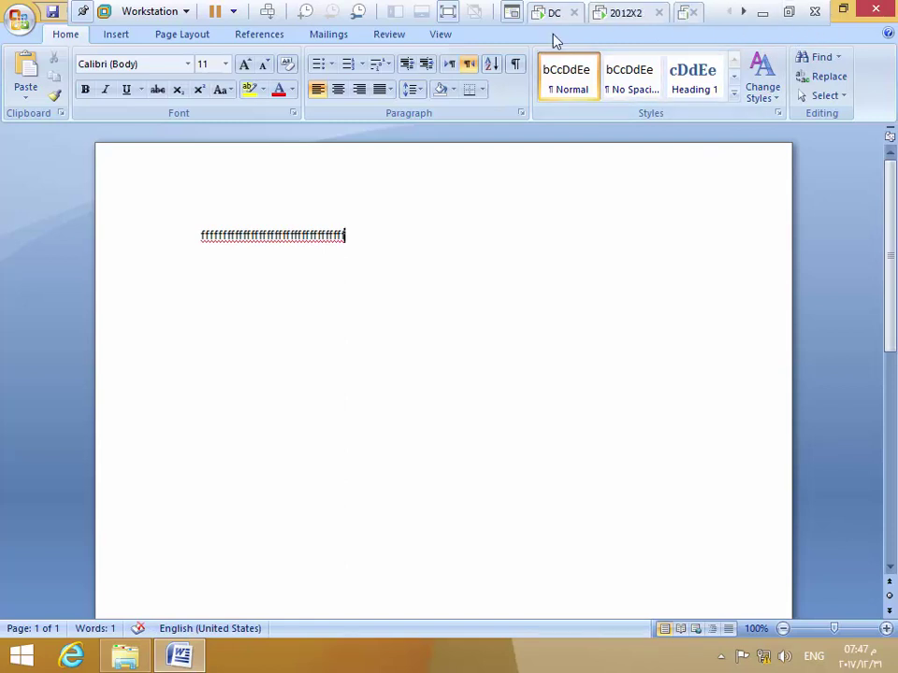
left_click(556, 12)
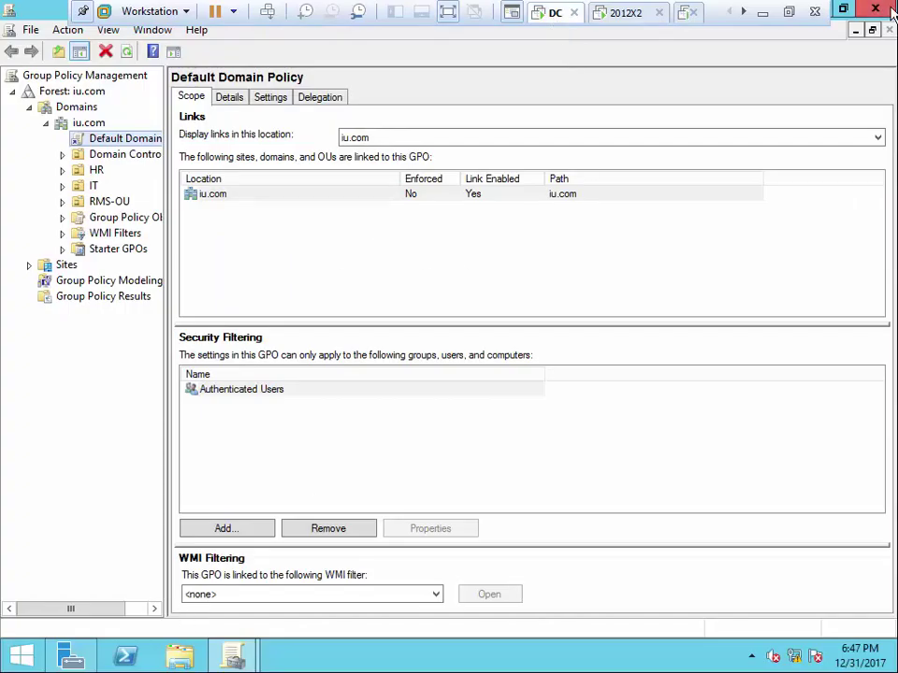
Close Group Policy Management and open the RmsTemplate folder's properties on New Volume (E:)
key("alt+F4")
left_click(179, 655)
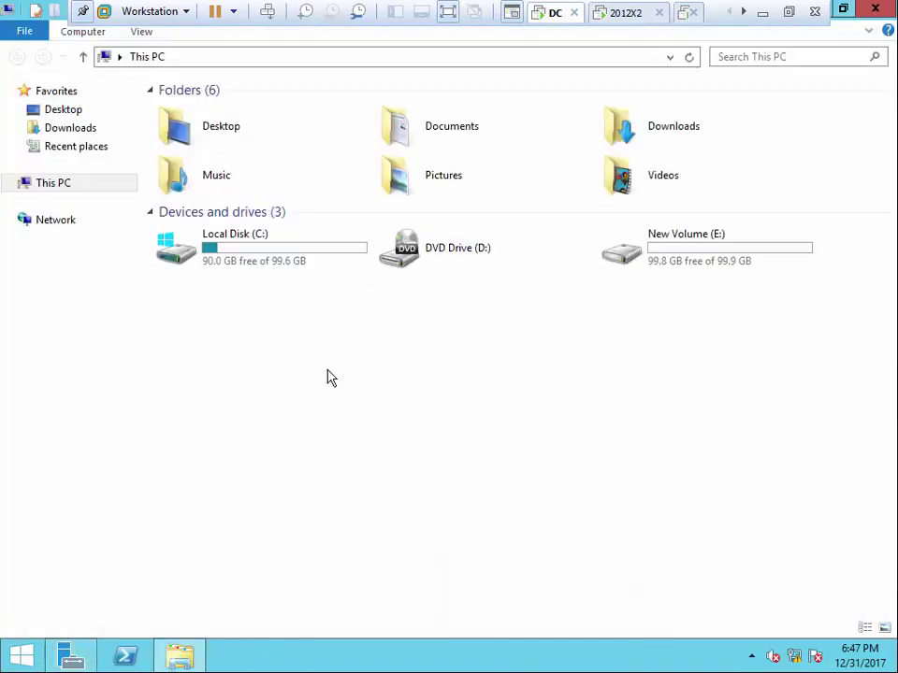
double_click(668, 249)
right_click(211, 137)
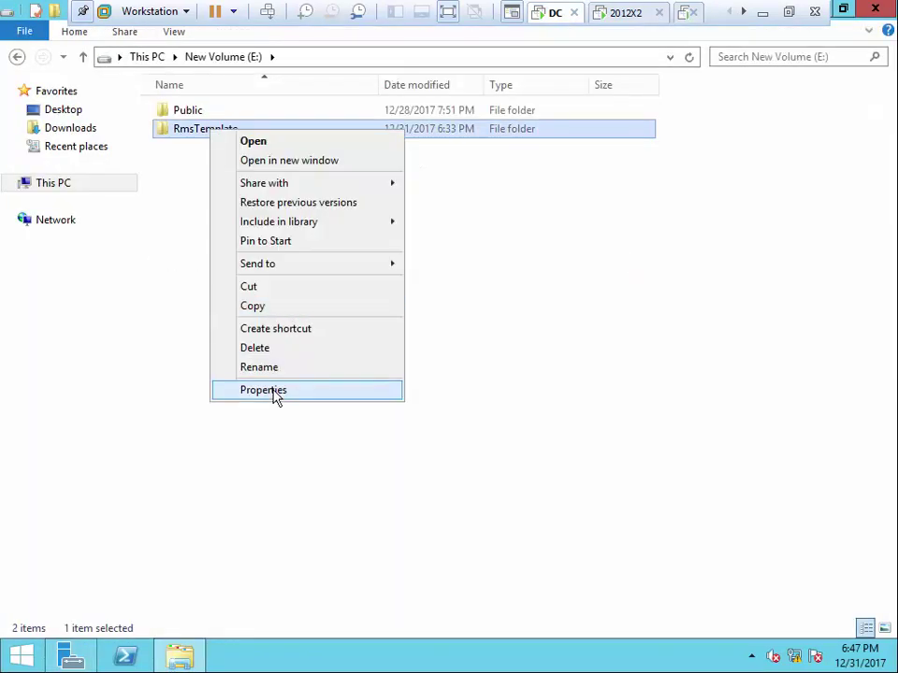
left_click(273, 391)
left_click_drag(366, 154, 391, 70)
Grant Domain Users Change permission on the RmsTemplate share through Advanced Sharing
left_click(313, 88)
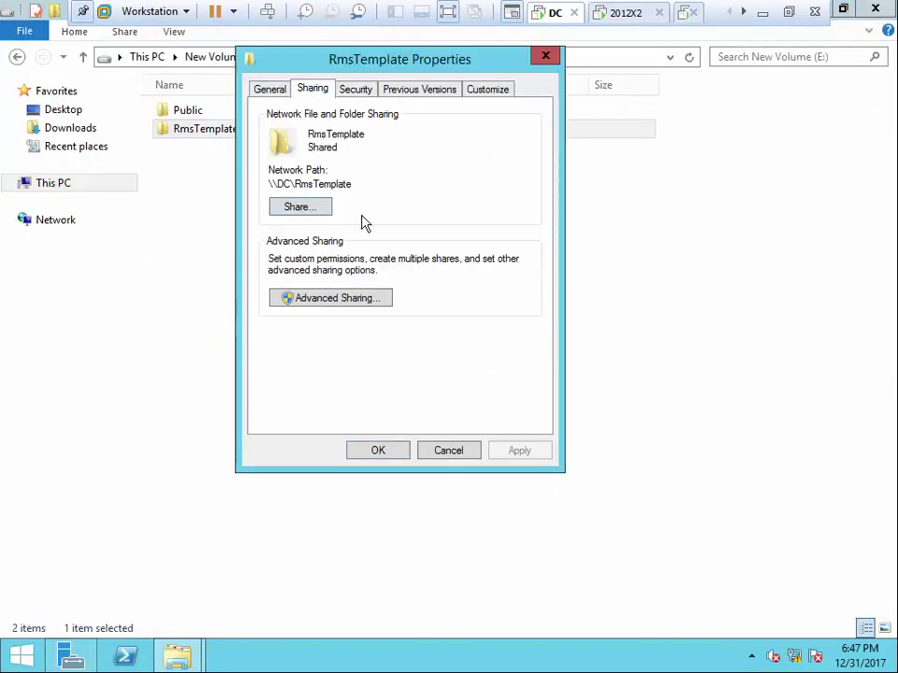
left_click(297, 300)
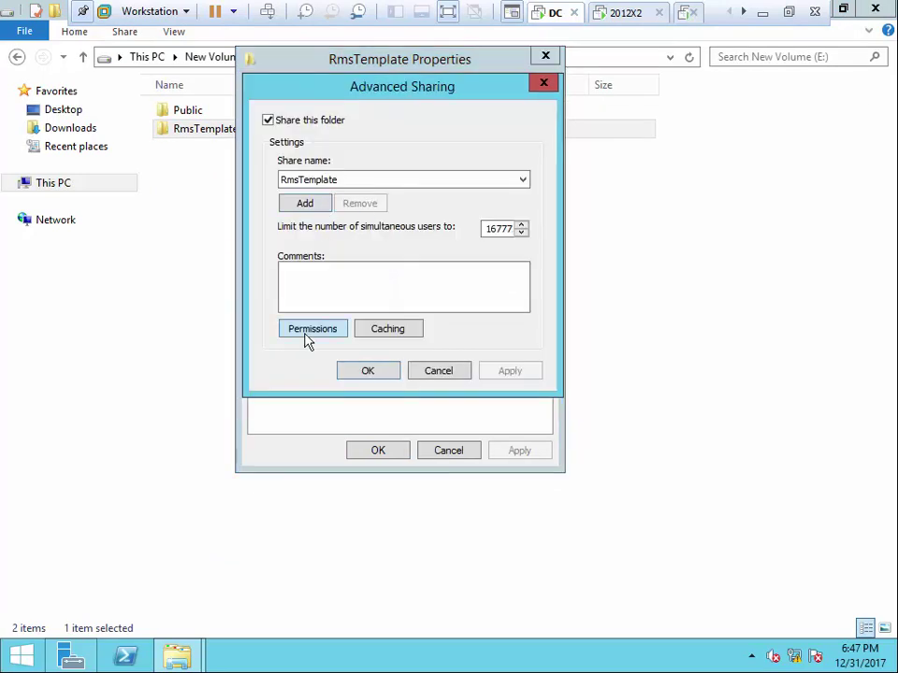
left_click(312, 330)
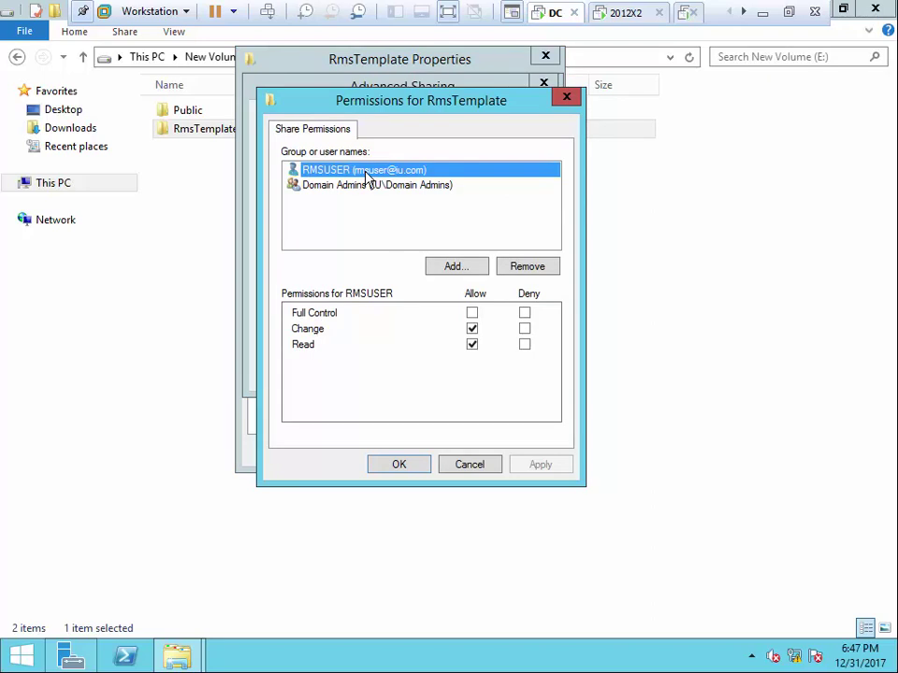
left_click(450, 265)
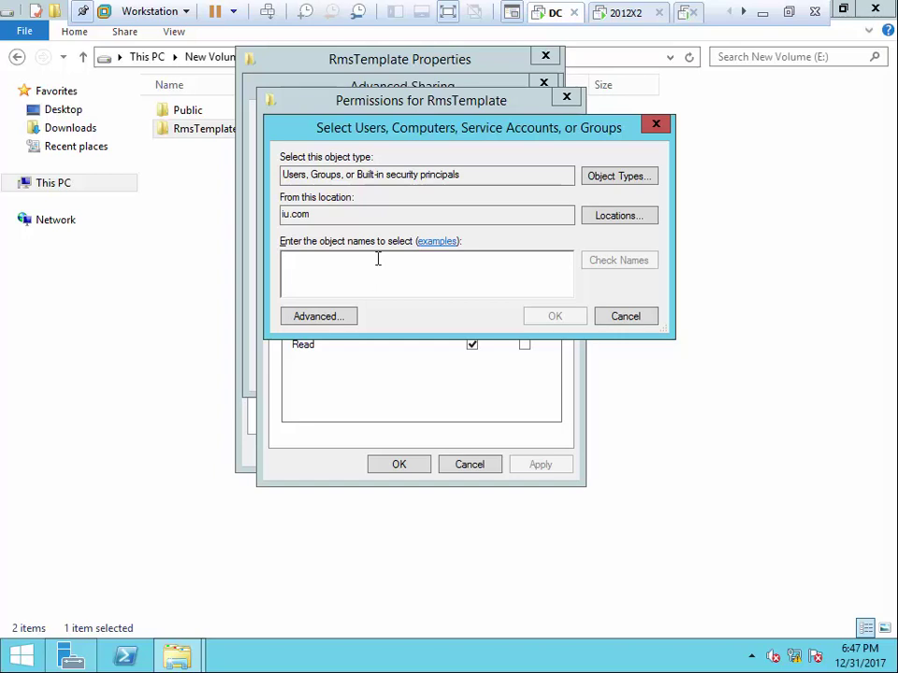
type("do")
left_click(589, 260)
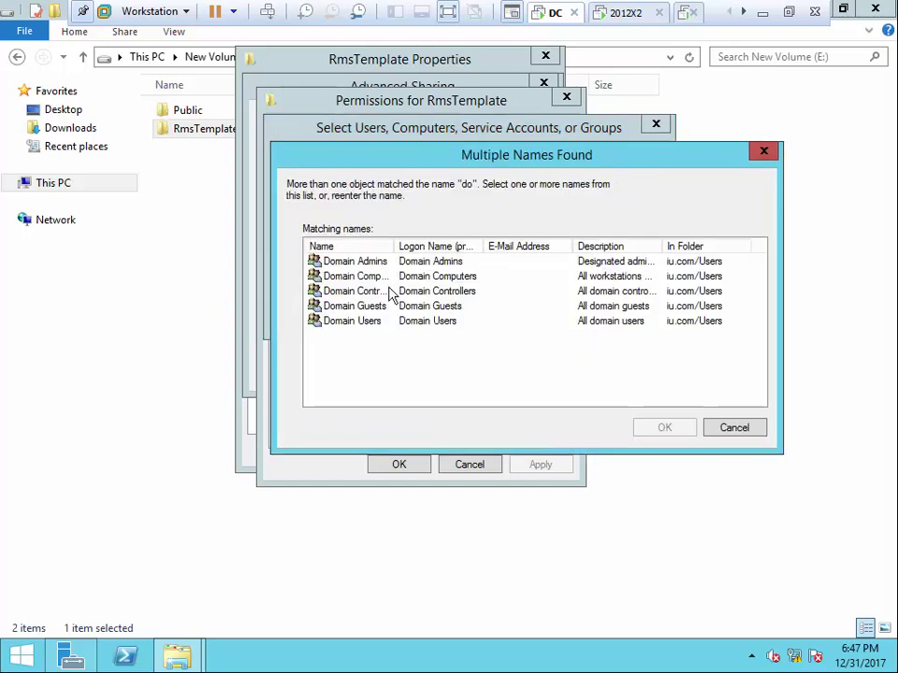
left_click(361, 321)
left_click(660, 425)
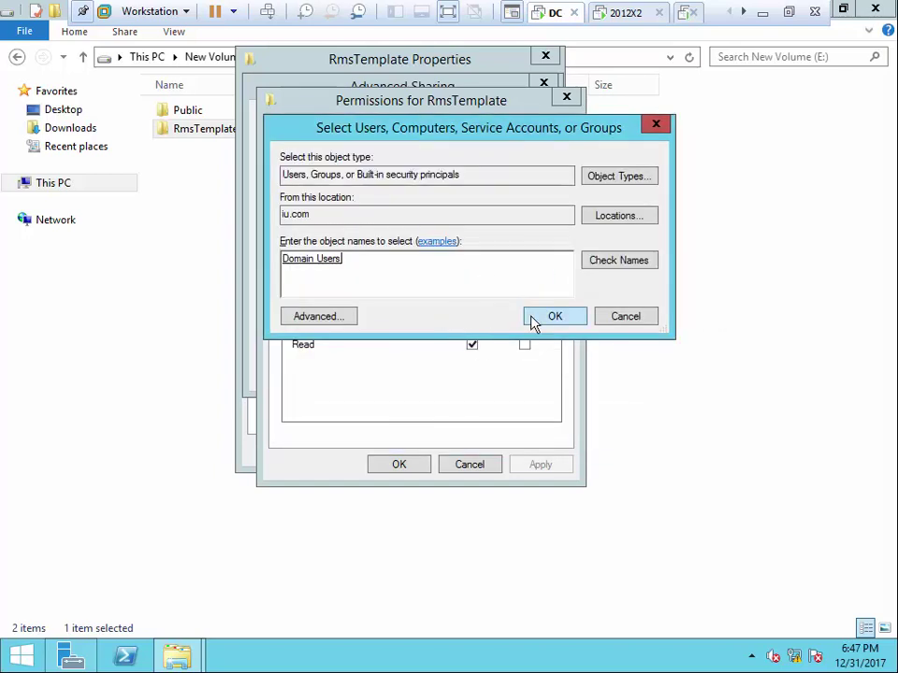
left_click(535, 315)
left_click(471, 328)
left_click(543, 464)
left_click(421, 465)
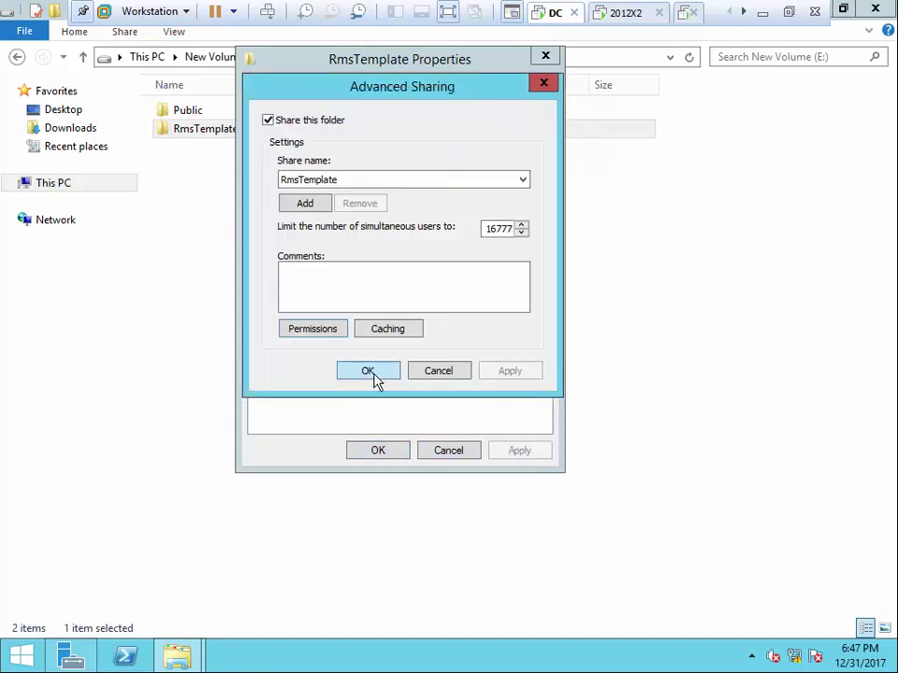
left_click(368, 371)
Give Domain Users Modify in the folder's Security permissions, then close the properties and Explorer
left_click(355, 88)
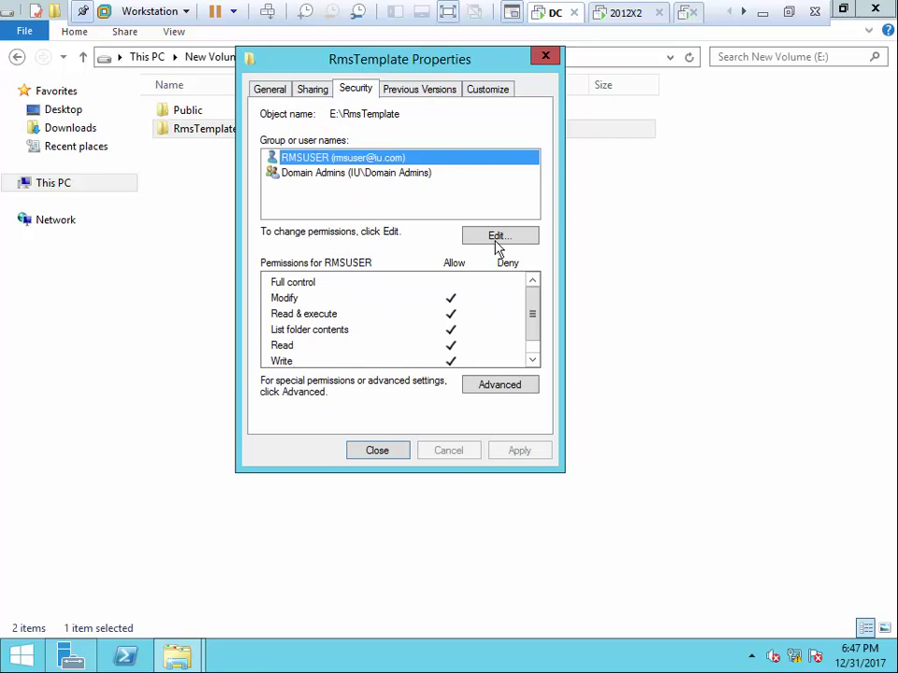
left_click(499, 235)
left_click(451, 326)
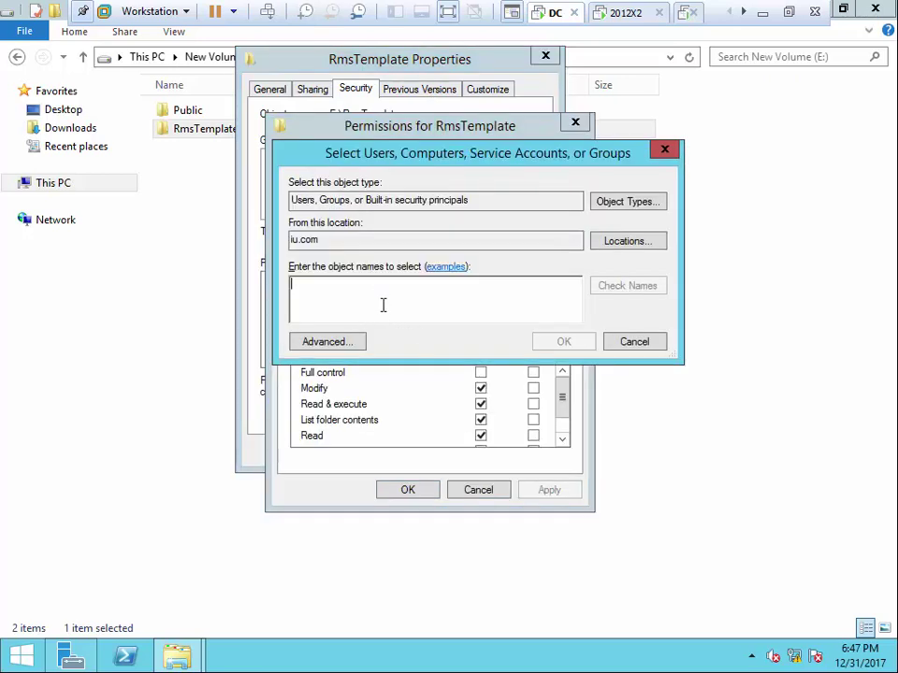
type("do")
left_click(631, 285)
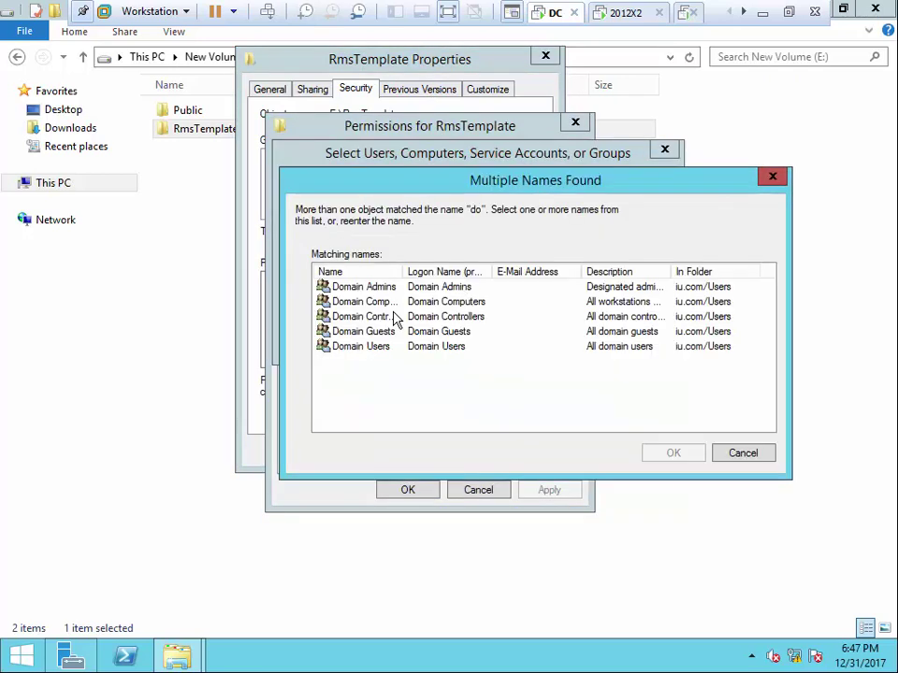
left_click(369, 347)
left_click(674, 453)
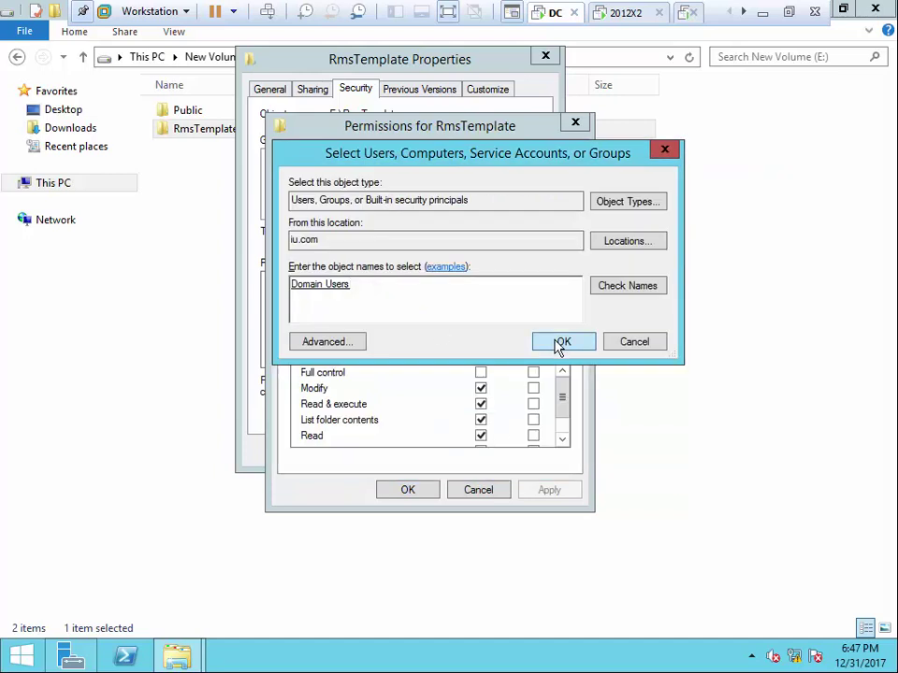
left_click(561, 340)
left_click(481, 388)
left_click(541, 492)
left_click(422, 491)
left_click(371, 453)
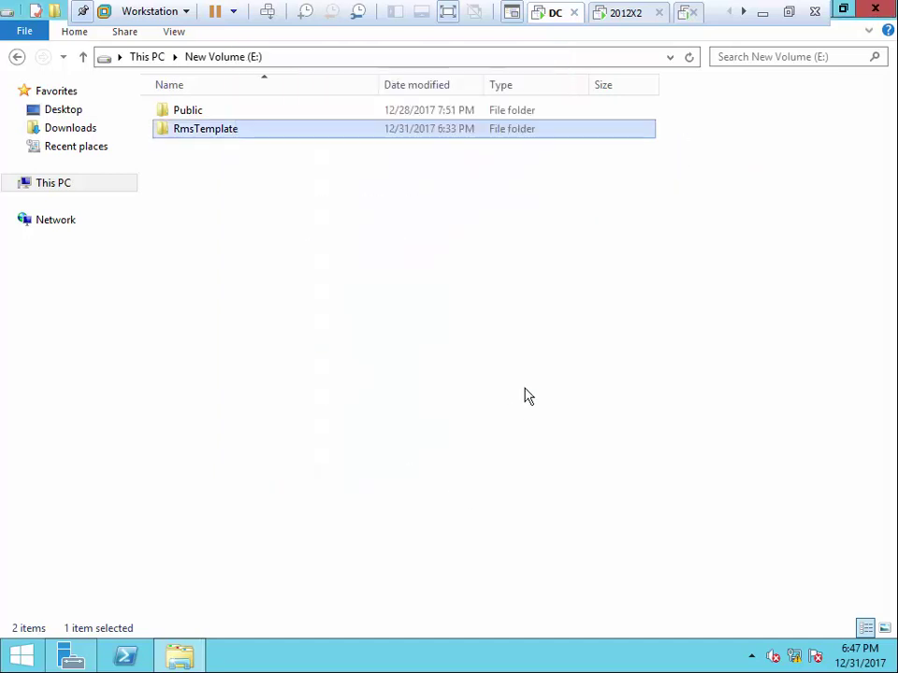
left_click(876, 9)
Run gpupdate /force twice on the DC from the Run dialog
right_click(20, 654)
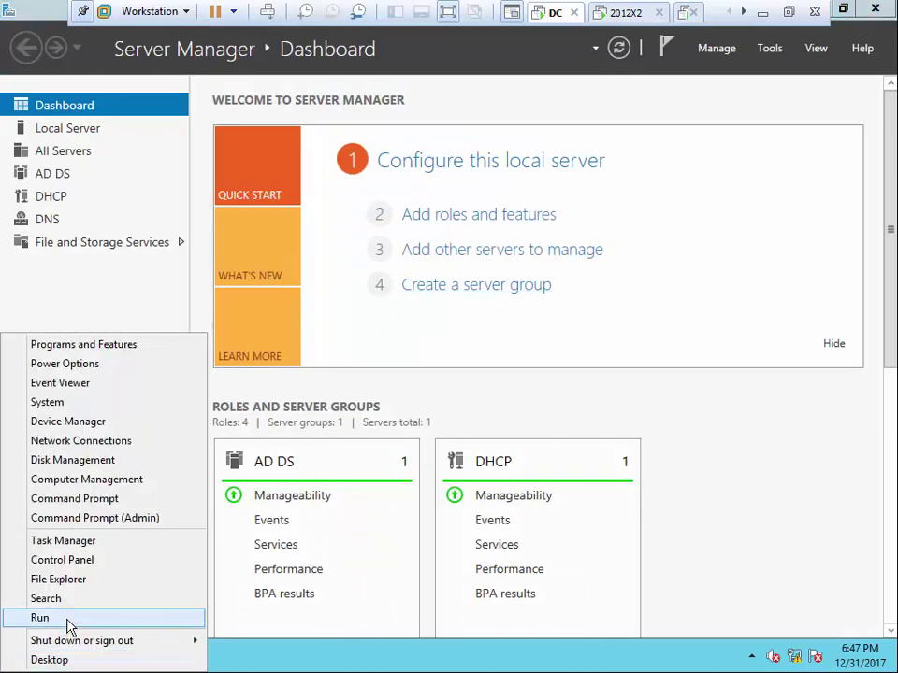
left_click(66, 619)
left_click(150, 600)
right_click(17, 655)
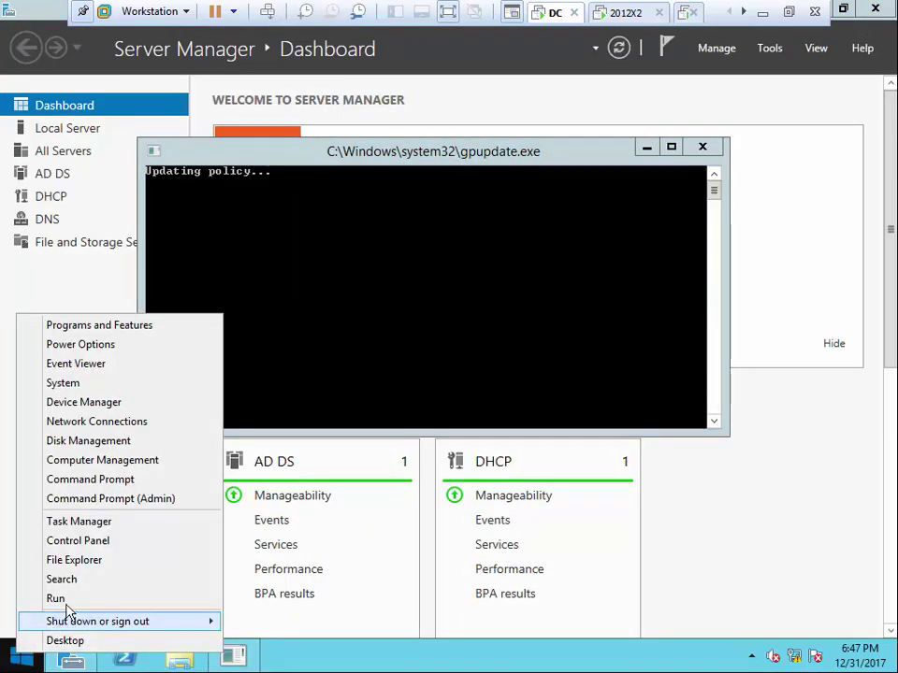
left_click(56, 598)
left_click(146, 600)
Switch to the Client machine and close Word and the network folder window
left_click(740, 12)
left_click(741, 12)
left_click(629, 13)
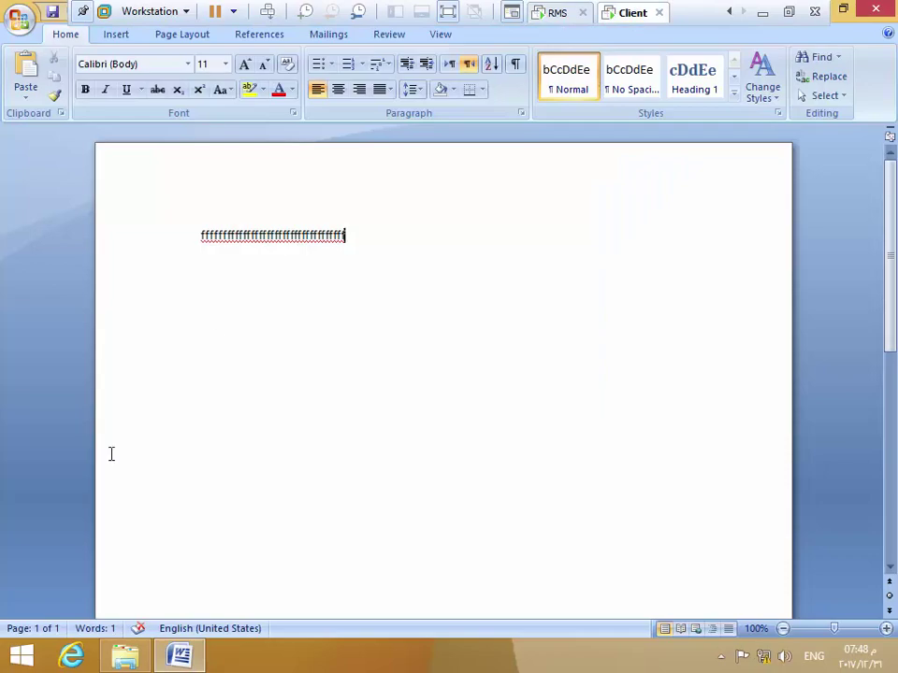
left_click(842, 10)
left_click(739, 98)
left_click(794, 31)
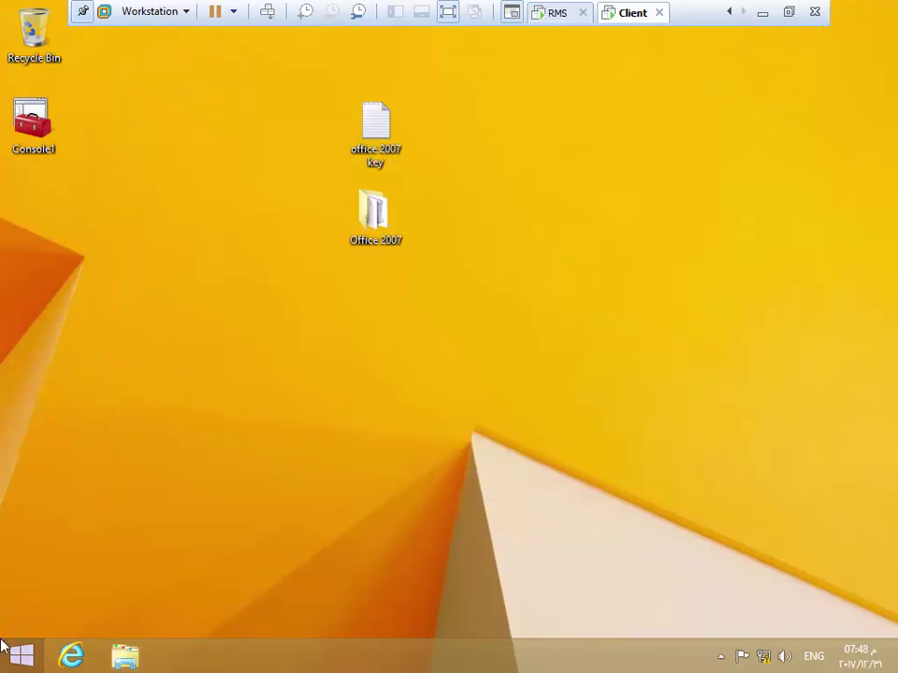
Run gpupdate /force several times on the client until the policy update completes
right_click(22, 655)
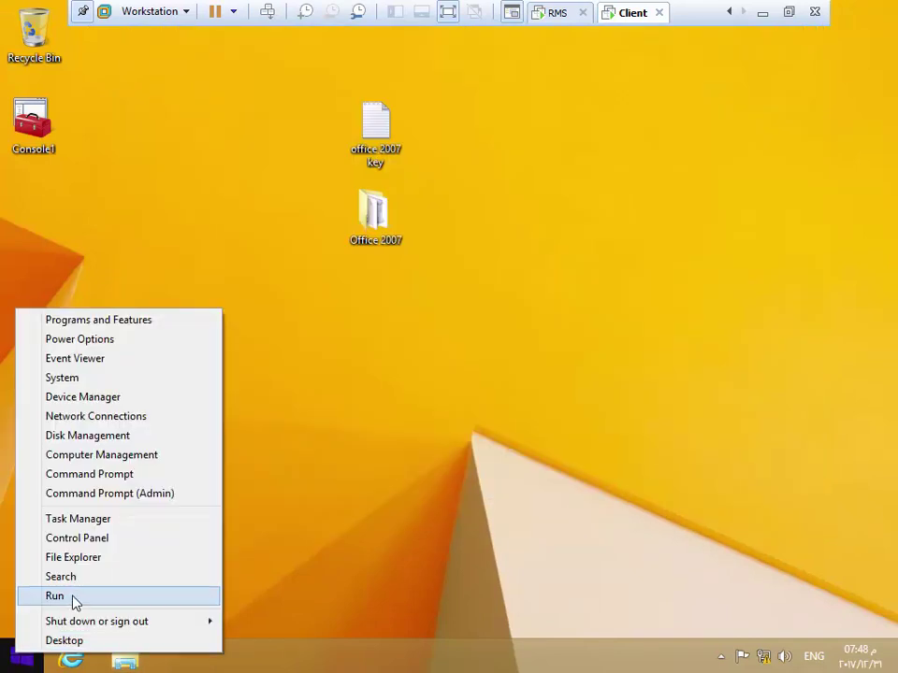
left_click(74, 597)
left_click(151, 605)
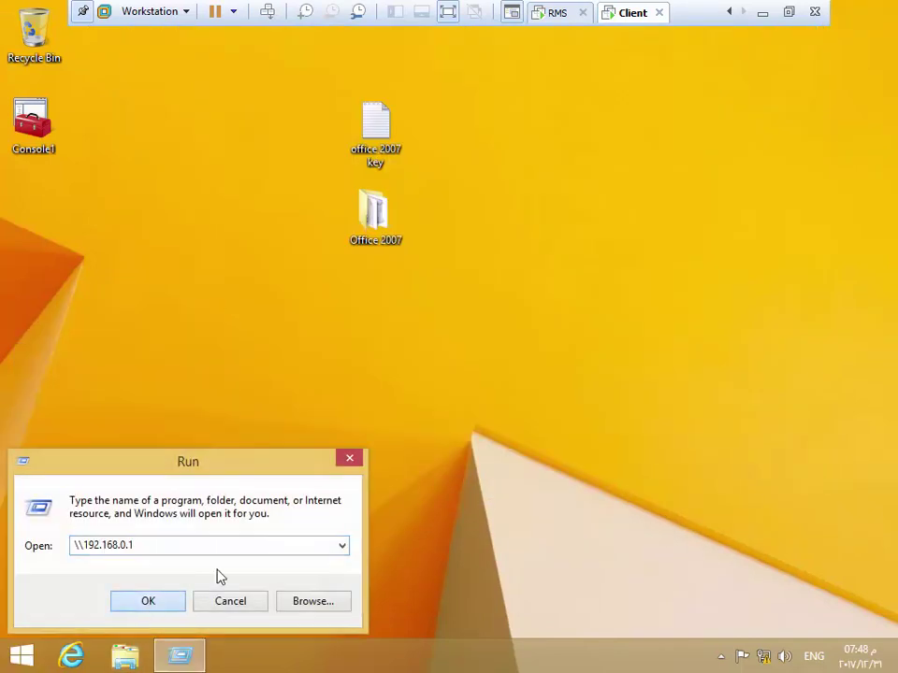
left_click(342, 546)
left_click(145, 577)
left_click(148, 601)
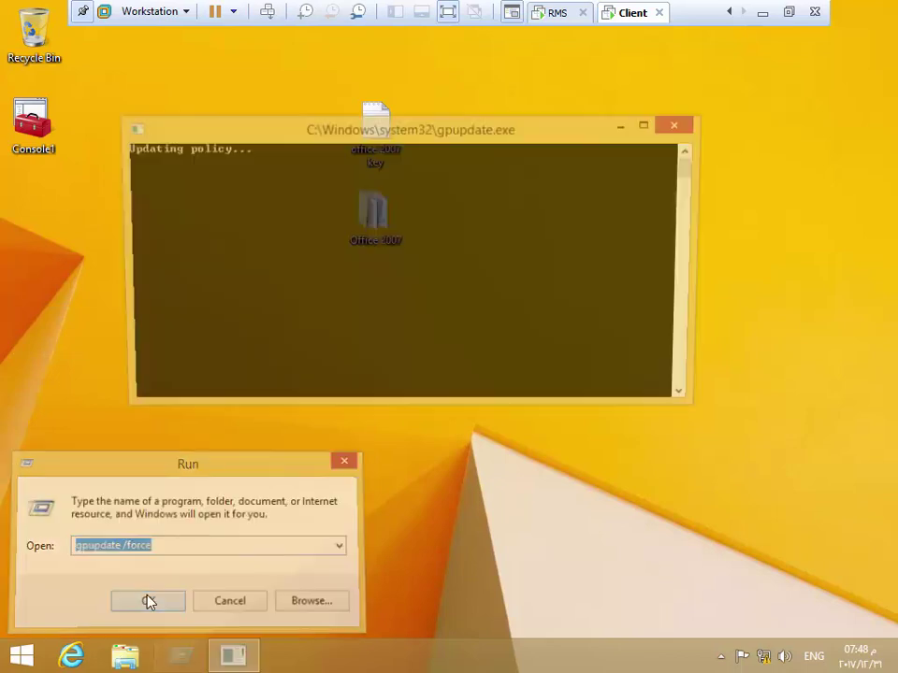
right_click(7, 653)
left_click(93, 590)
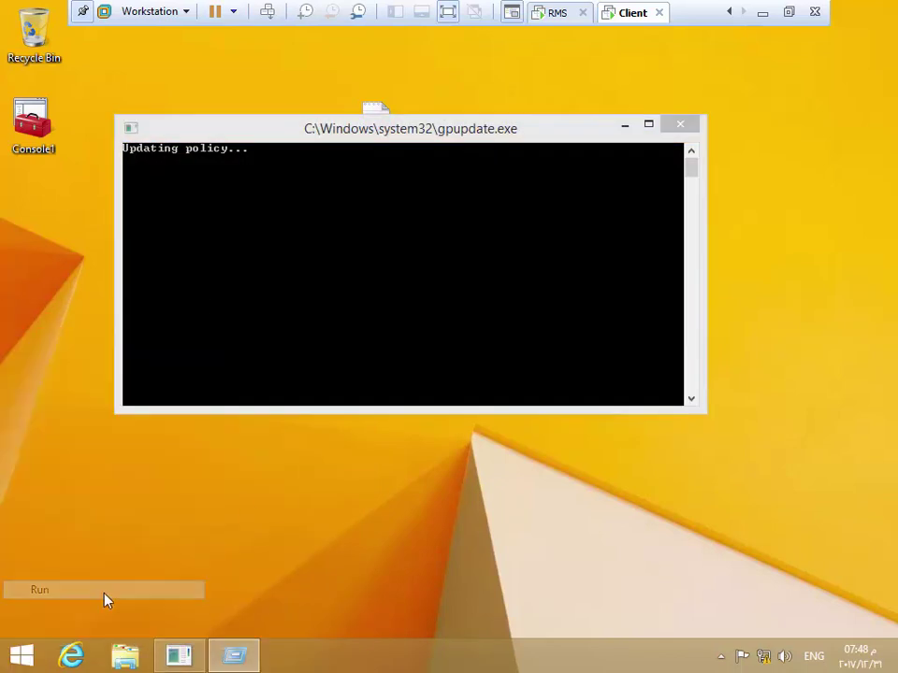
left_click(144, 601)
right_click(24, 647)
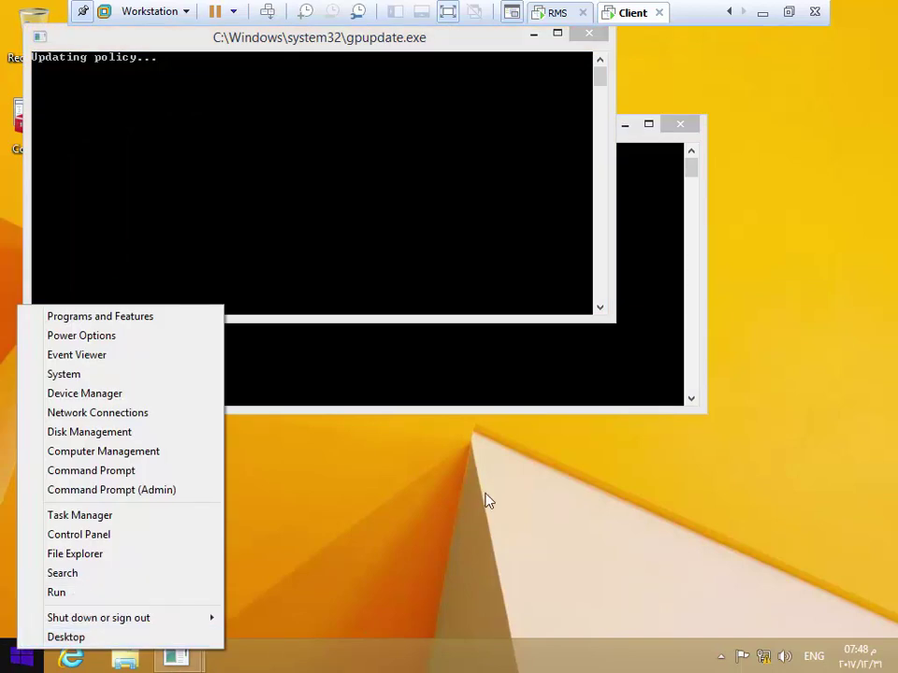
left_click(56, 593)
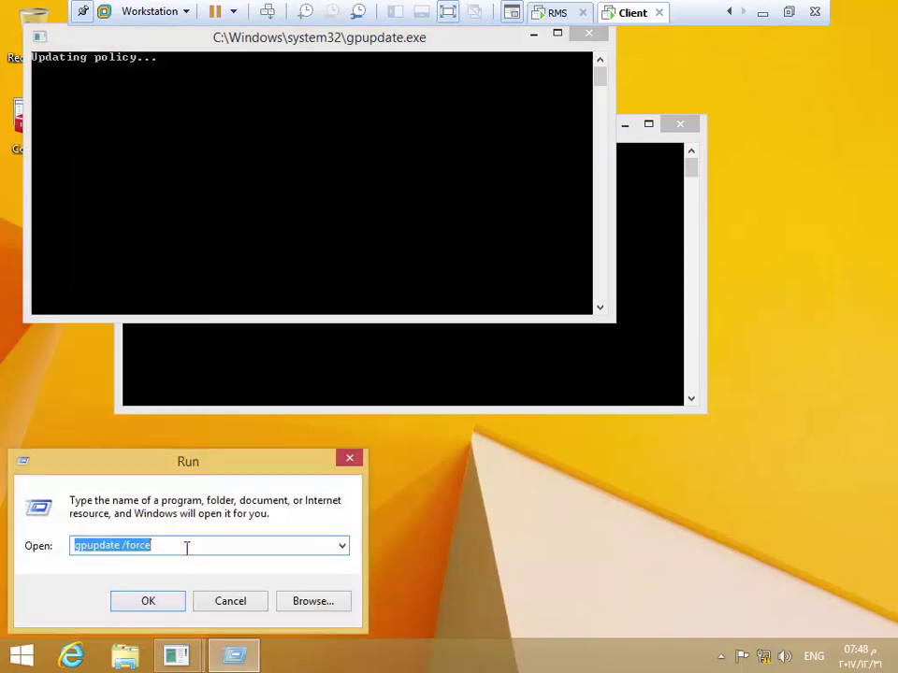
left_click(144, 599)
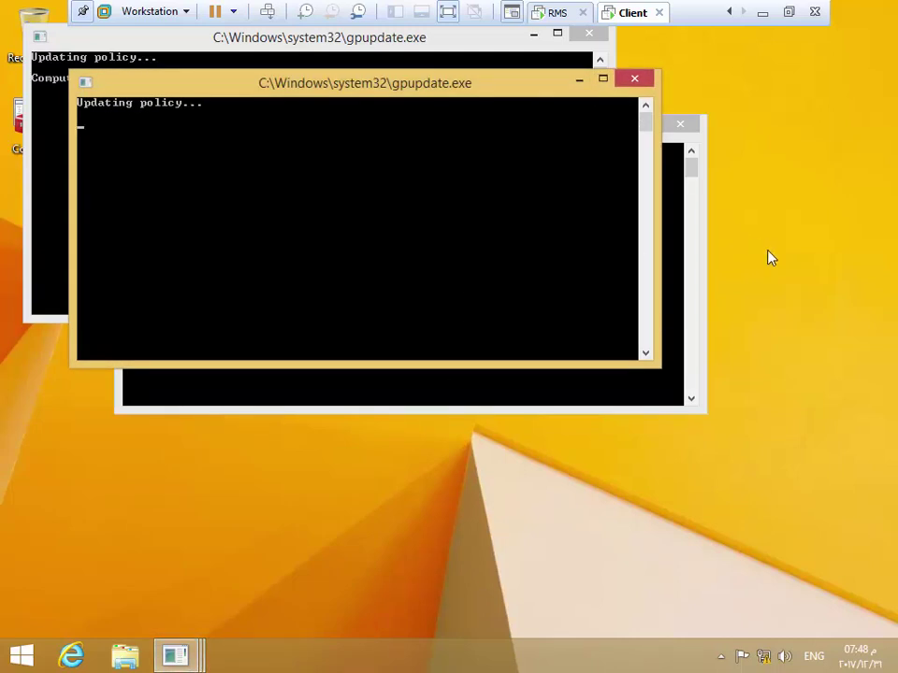
Sign the client user out and sign back in with the account password
right_click(21, 661)
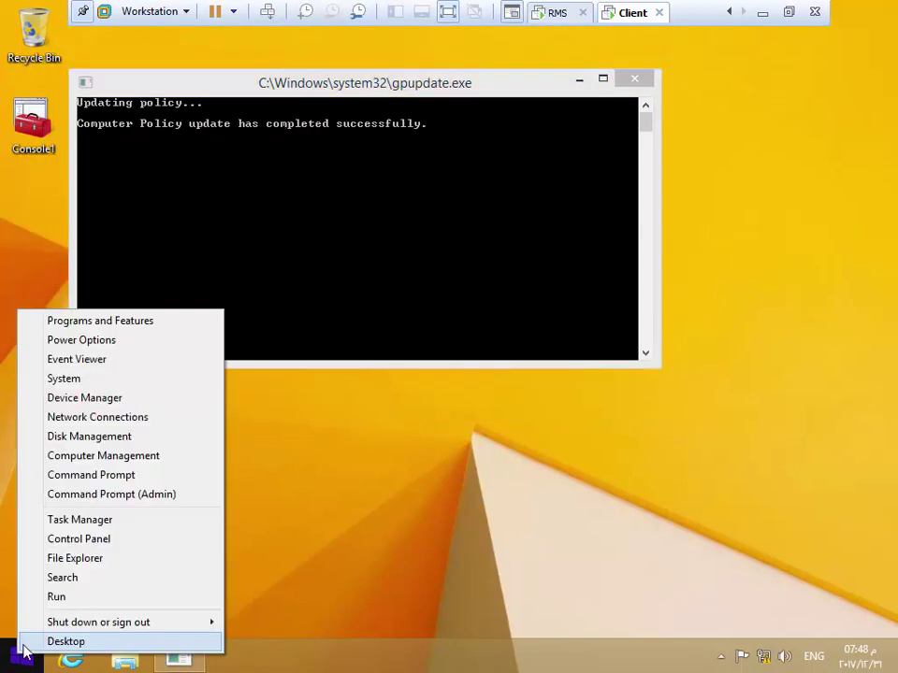
mouse_move(54, 627)
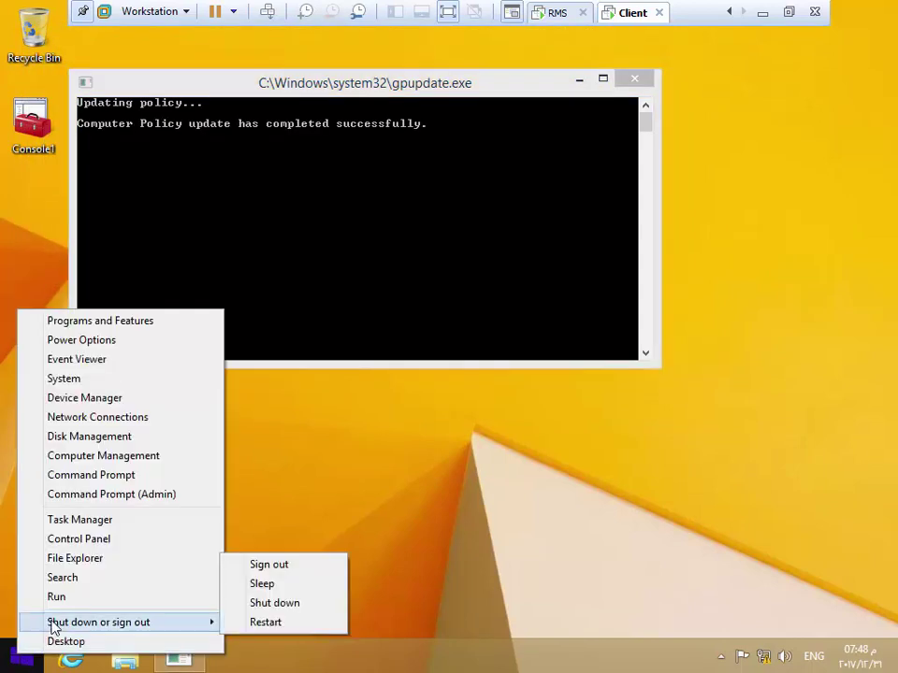
left_click(285, 567)
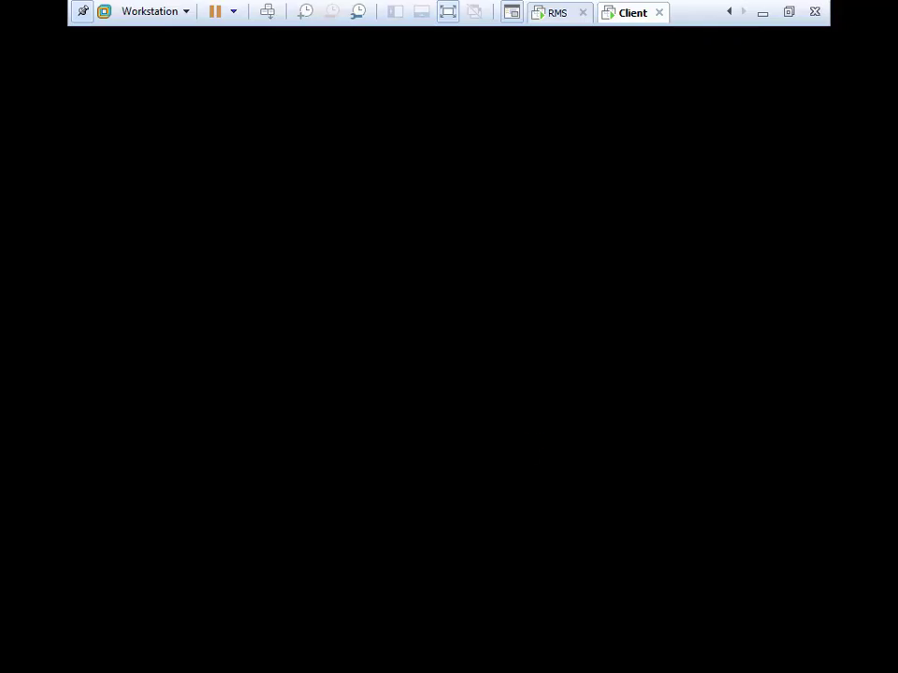
left_click(524, 449)
left_click(387, 265)
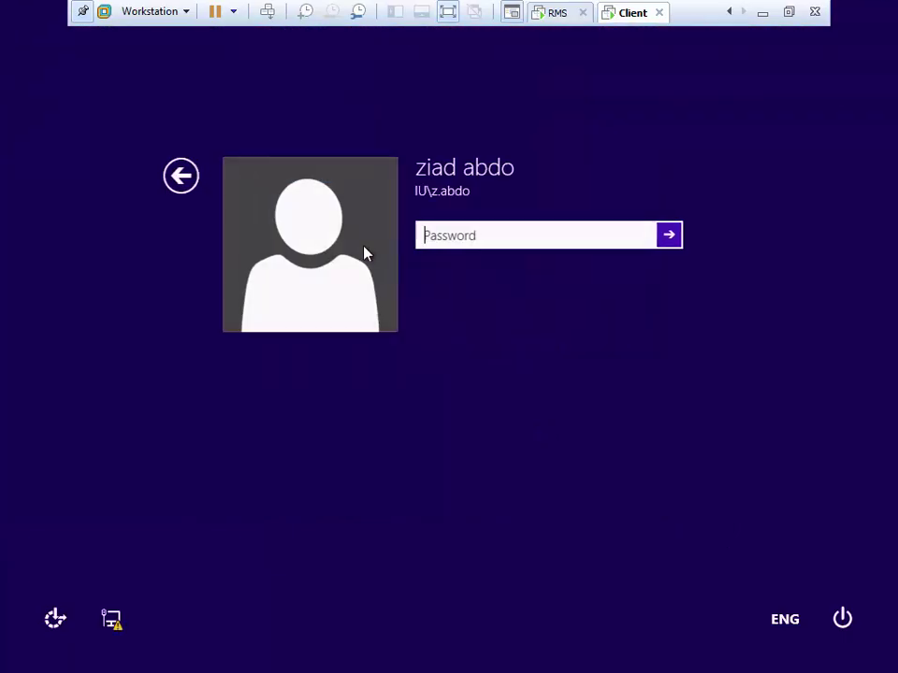
type("••••••")
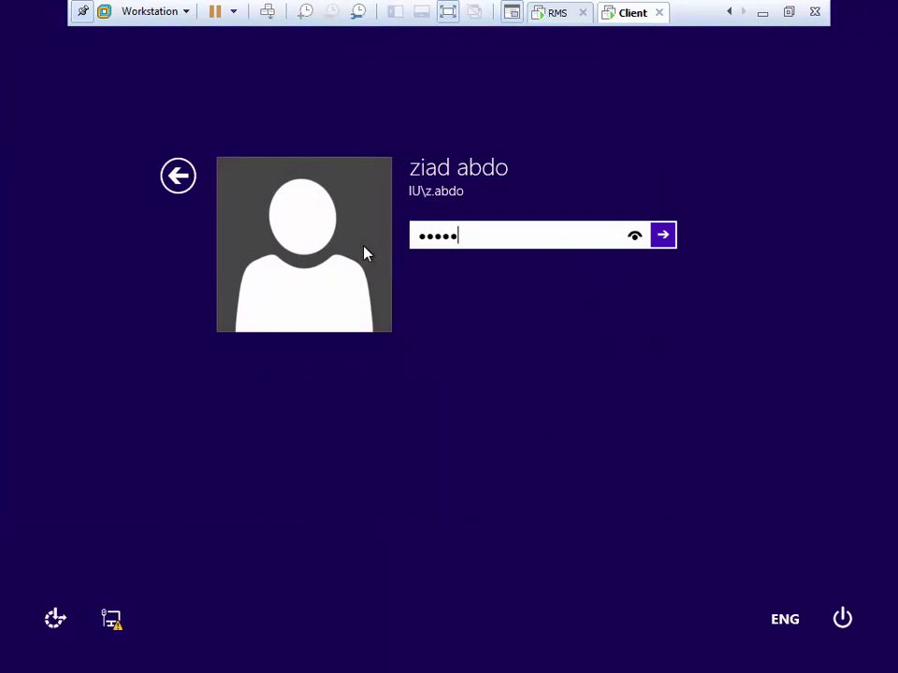
type("••")
key("Return")
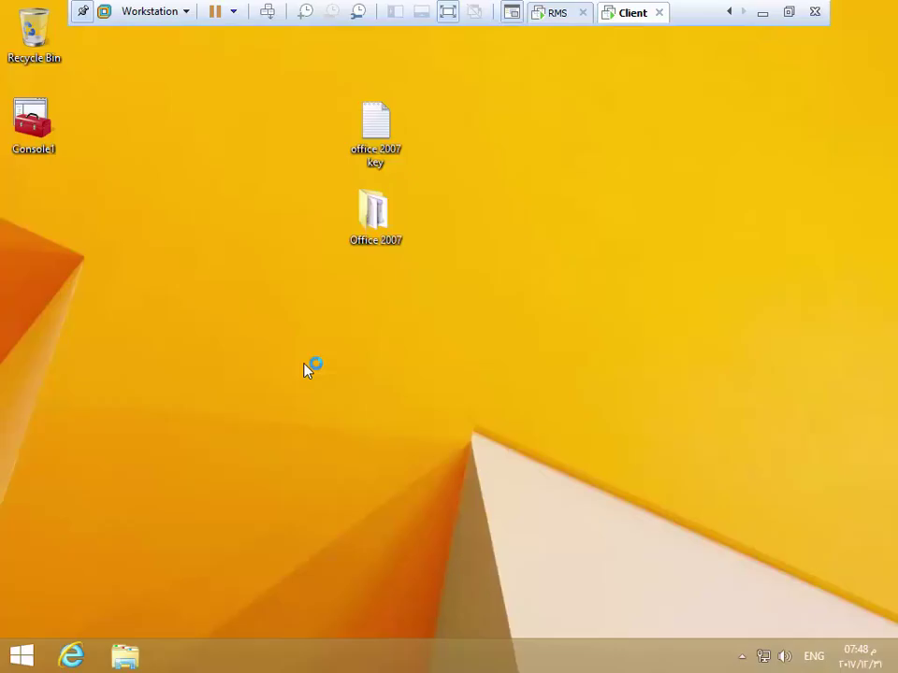
Open the user's document from \\192.168.0.1's Public\IT folder in Word
right_click(20, 655)
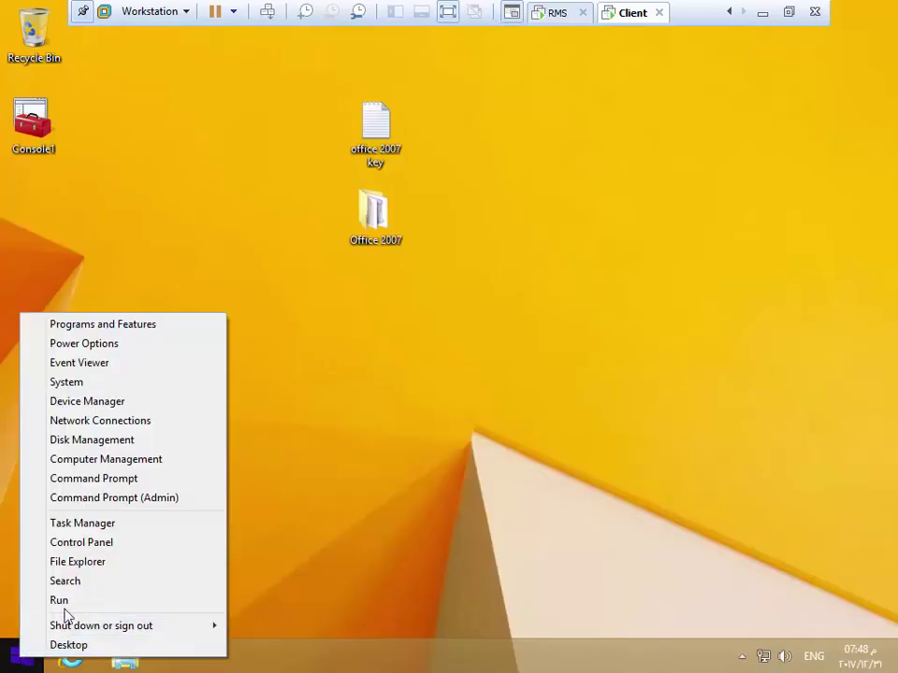
left_click(68, 600)
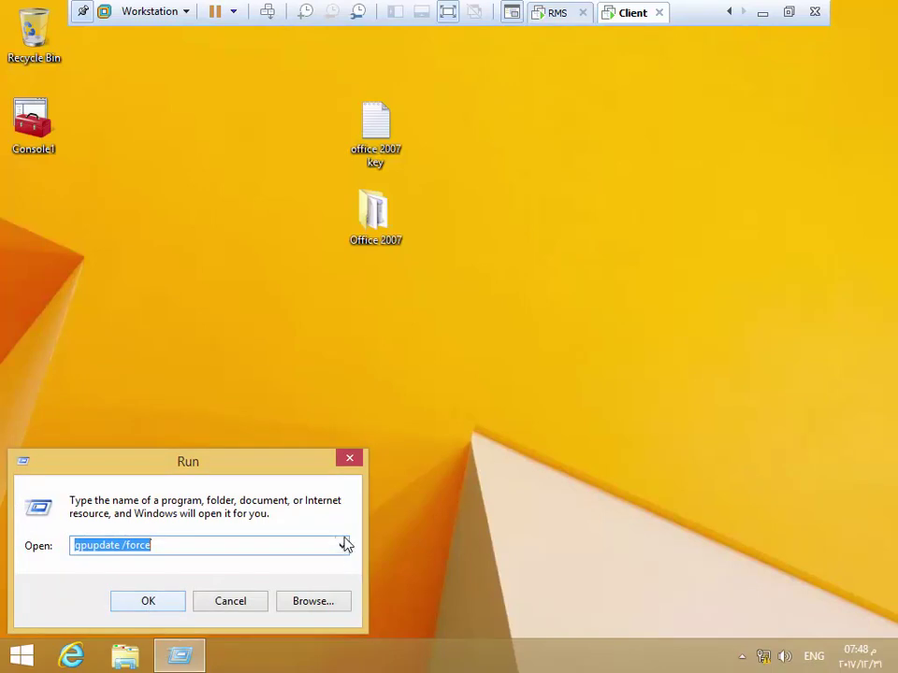
left_click(342, 545)
left_click(117, 568)
left_click(147, 602)
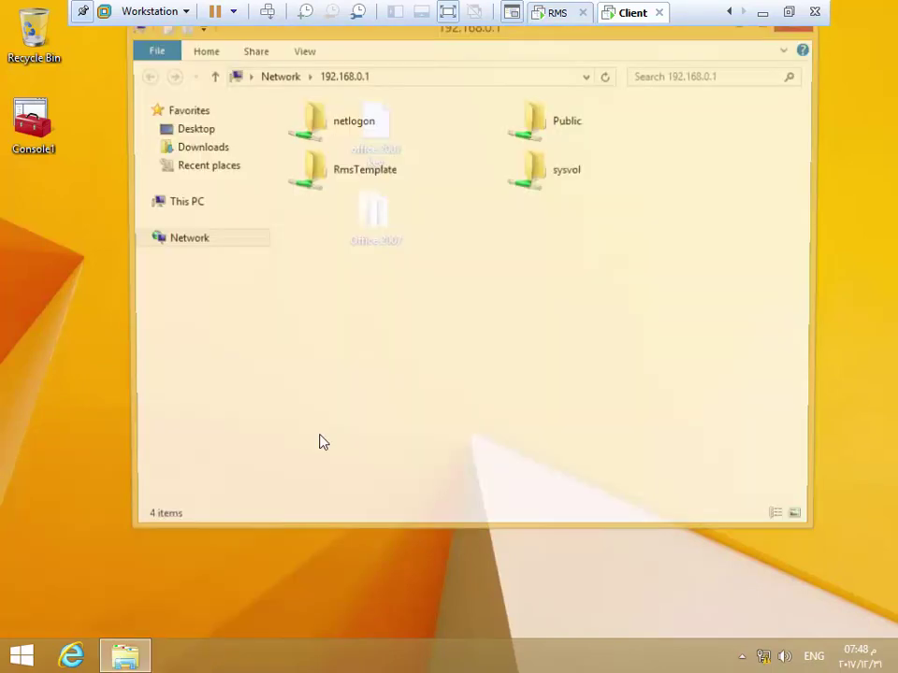
double_click(587, 135)
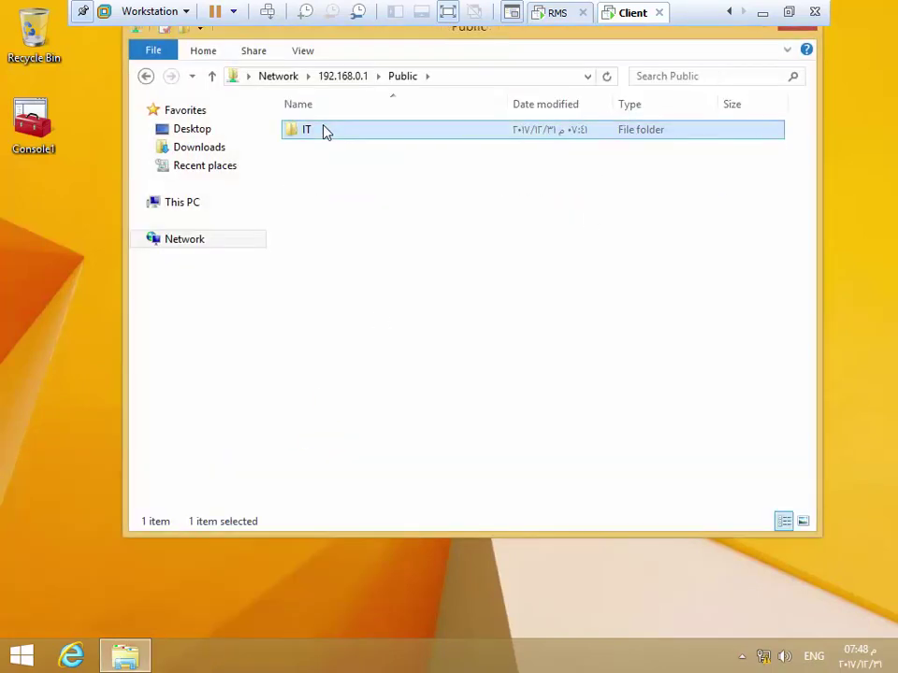
double_click(323, 132)
double_click(318, 131)
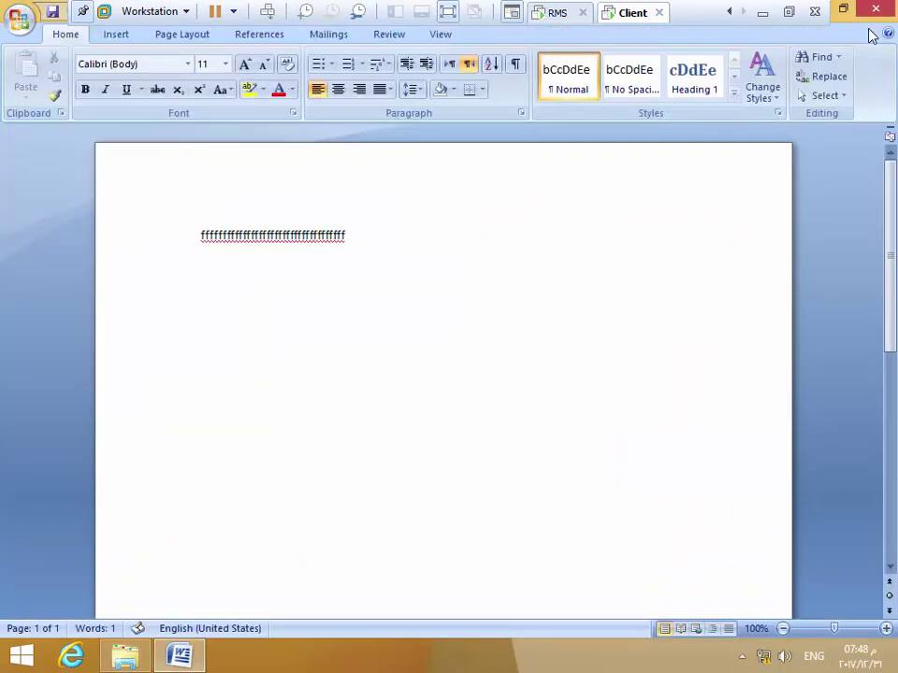
Show the Prepare > Restrict Permission list, now offering the Modify and View templates
left_click(19, 19)
mouse_move(26, 254)
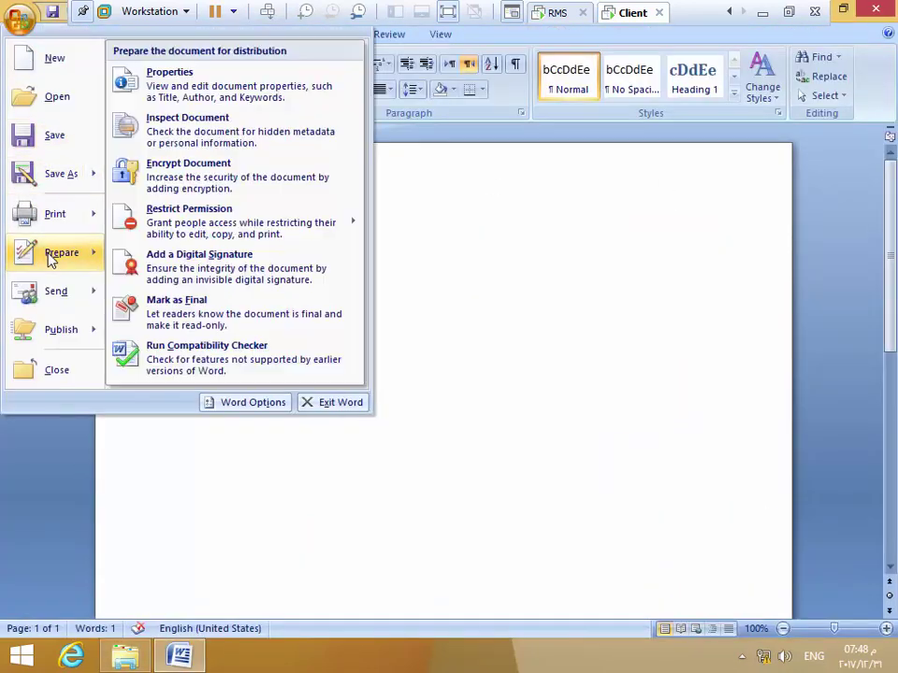
mouse_move(178, 215)
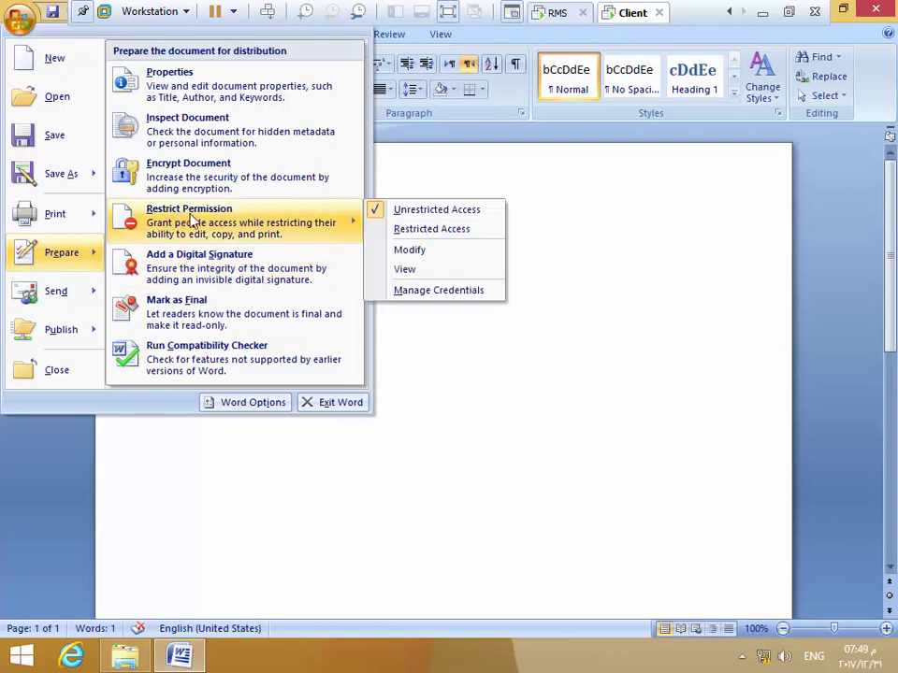
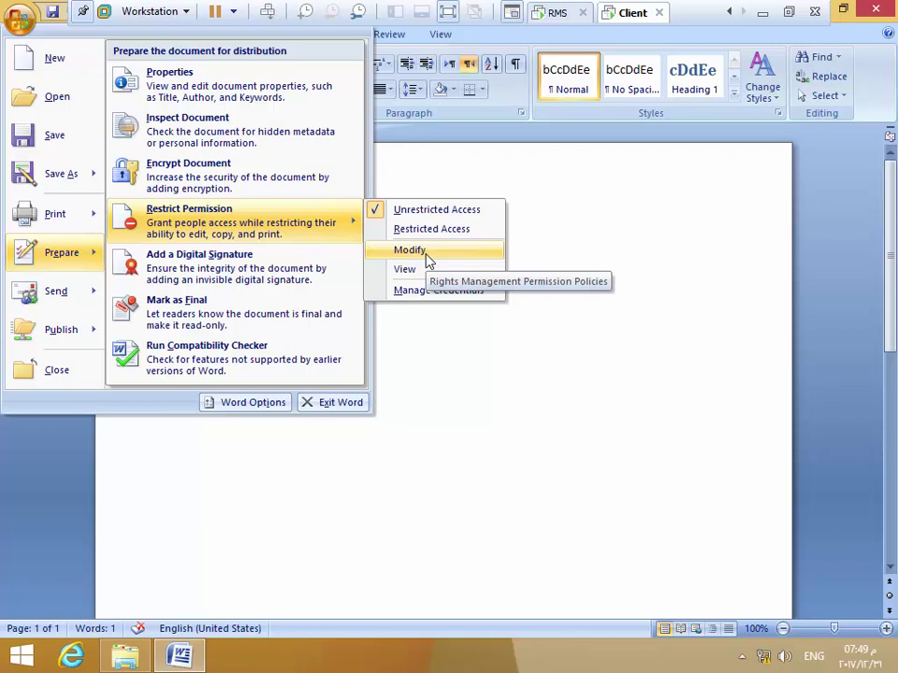
Close the permission options and check the rights server's policy templates before returning to the client
left_click(471, 421)
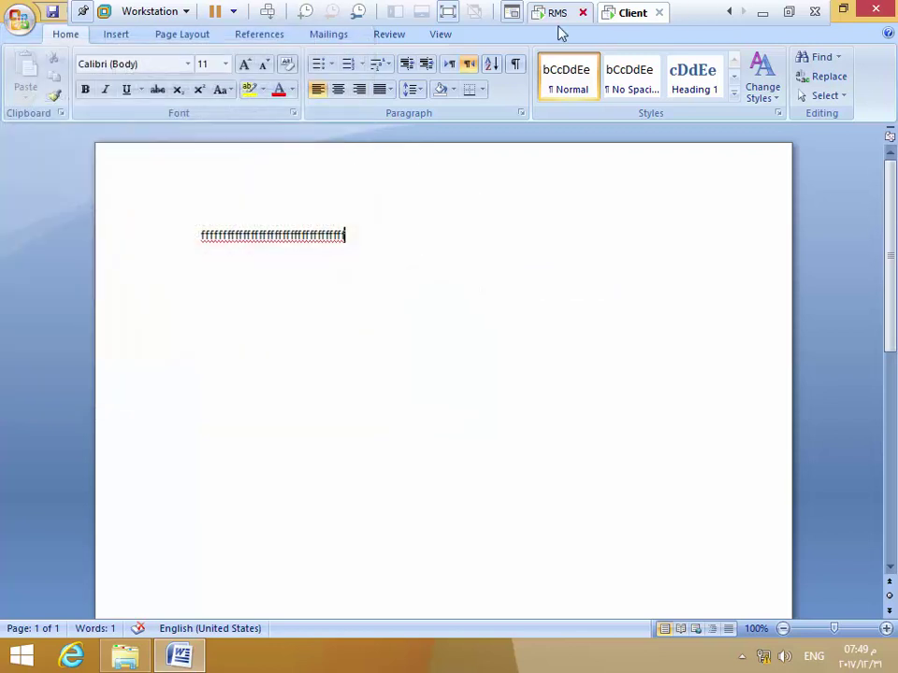
left_click(558, 13)
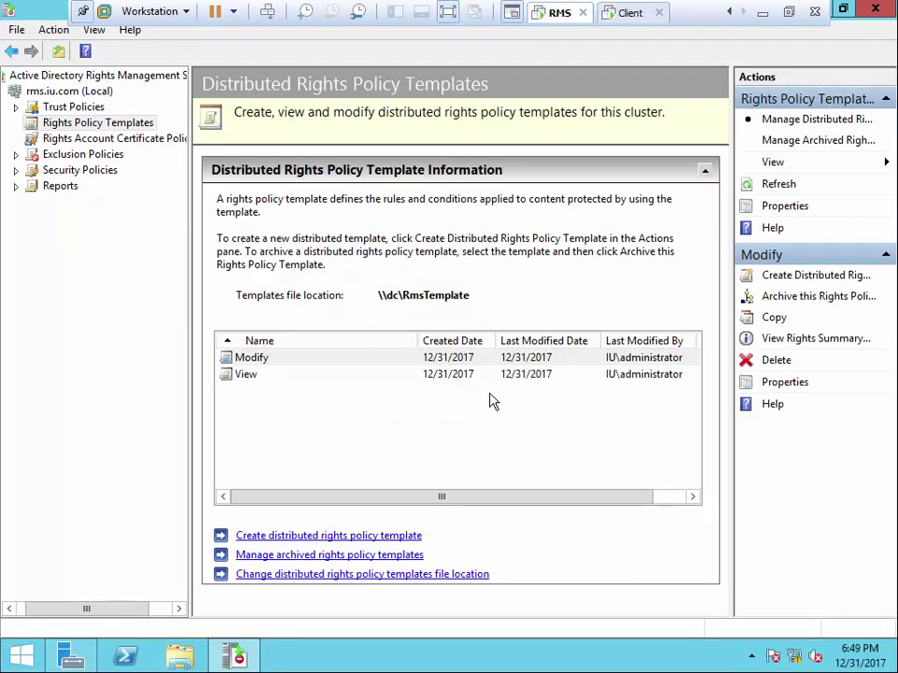
left_click(624, 13)
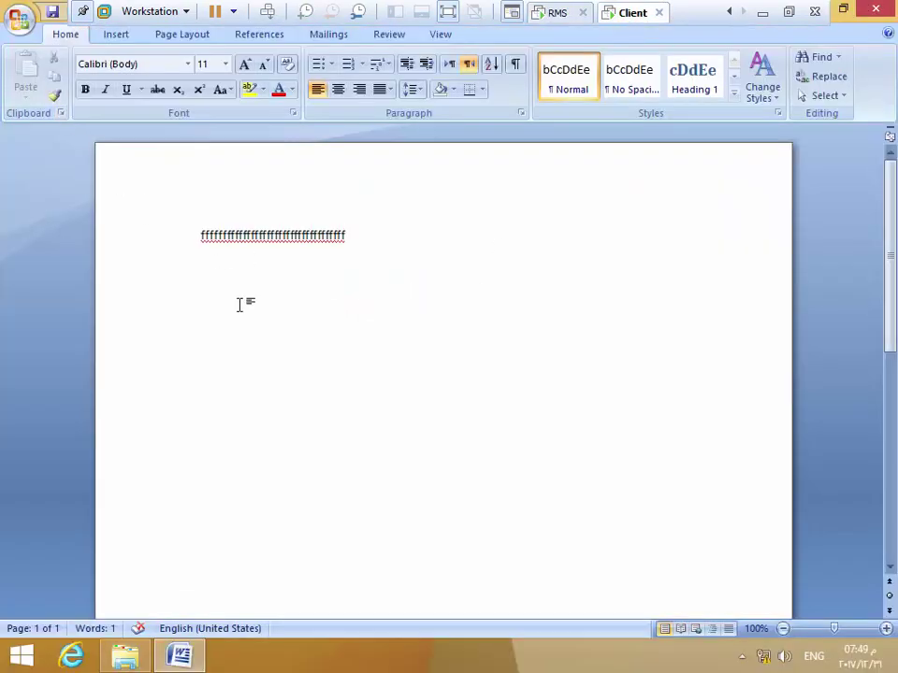
Restrict the document's permission with the View policy template
left_click(19, 19)
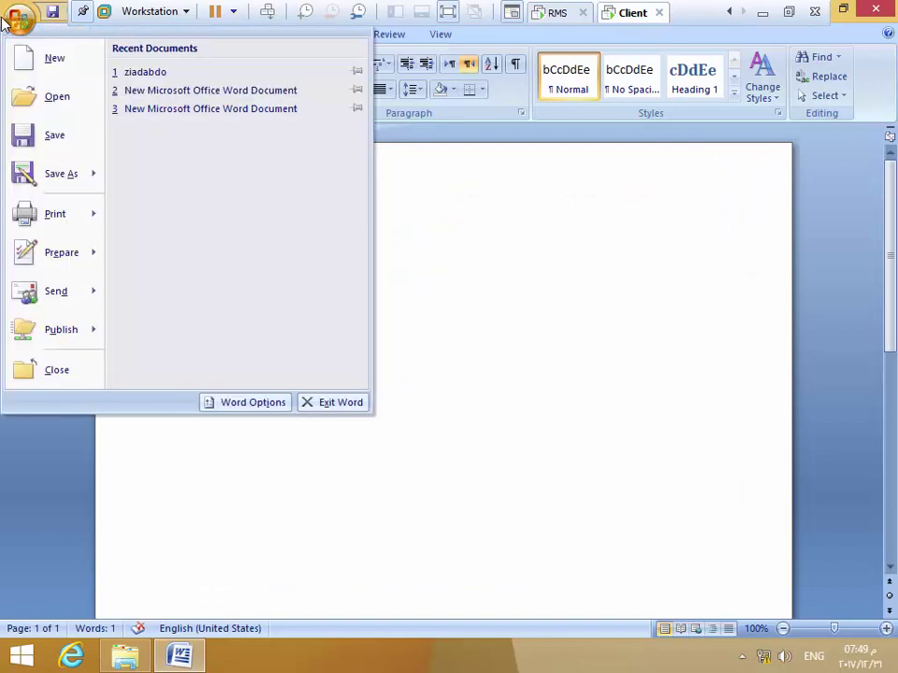
mouse_move(62, 260)
mouse_move(257, 233)
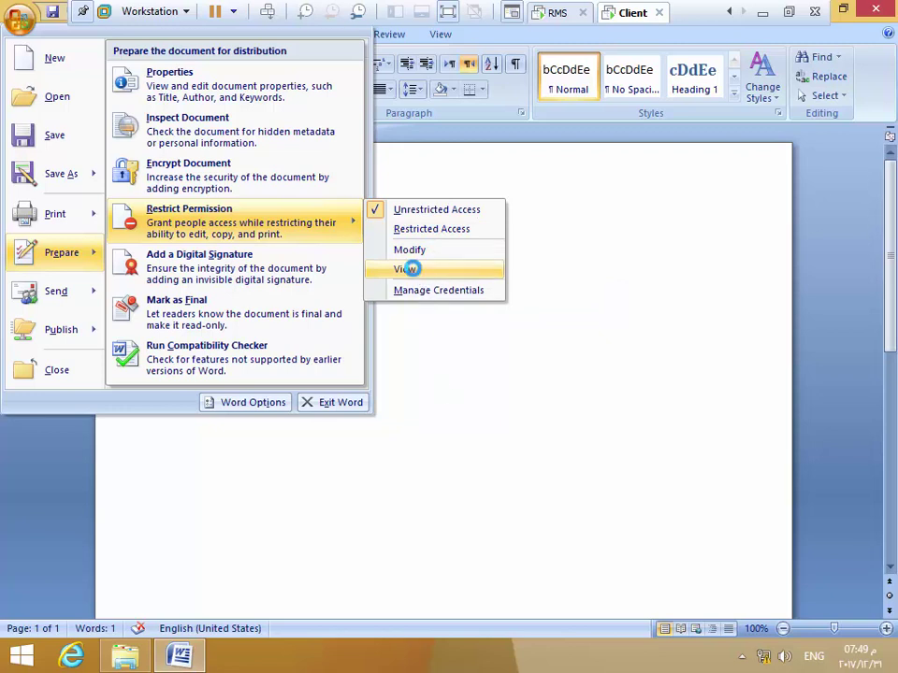
left_click(405, 270)
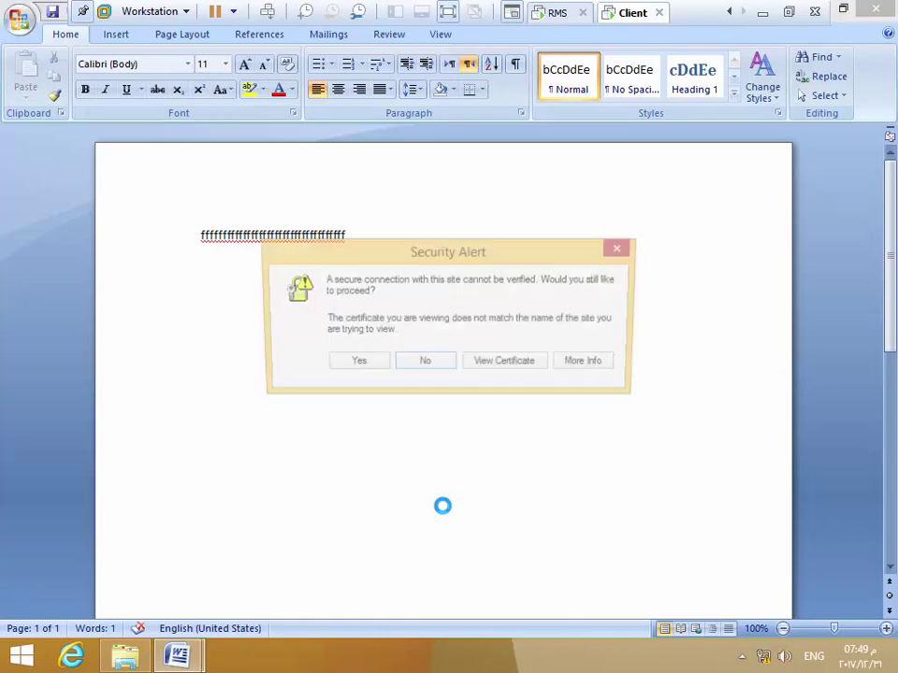
Accept the certificate alert and sign in to the rights server with the restricted user's name and password
left_click(369, 367)
left_click(367, 326)
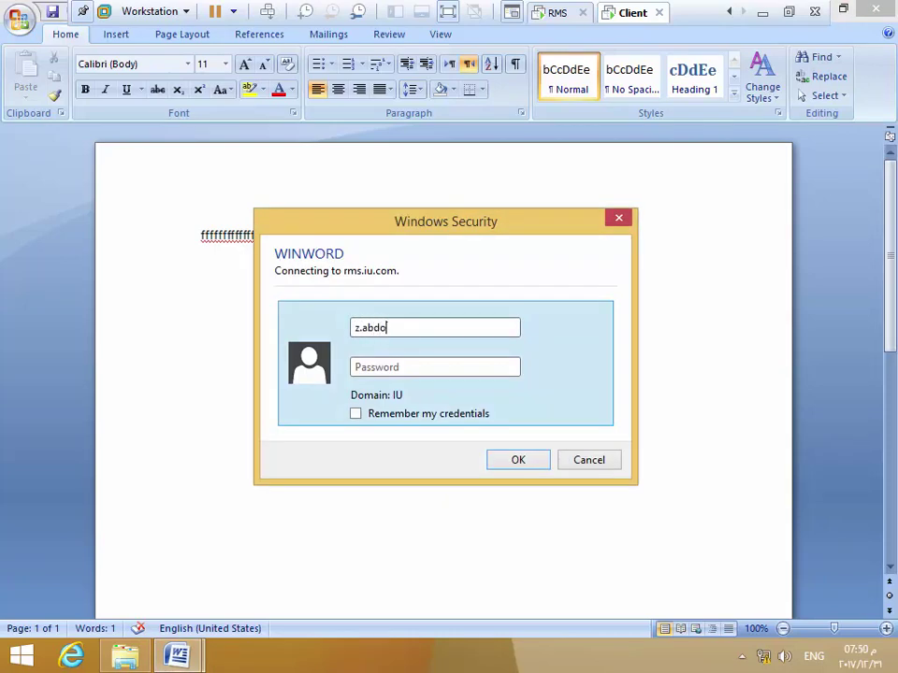
key("Tab")
type("•••••••")
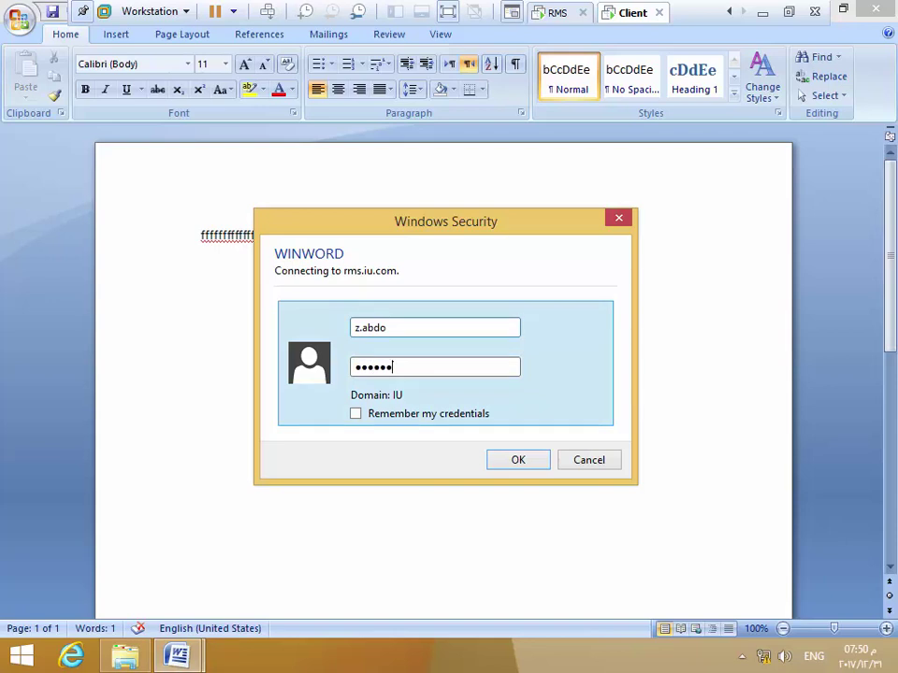
type("•")
key("Return")
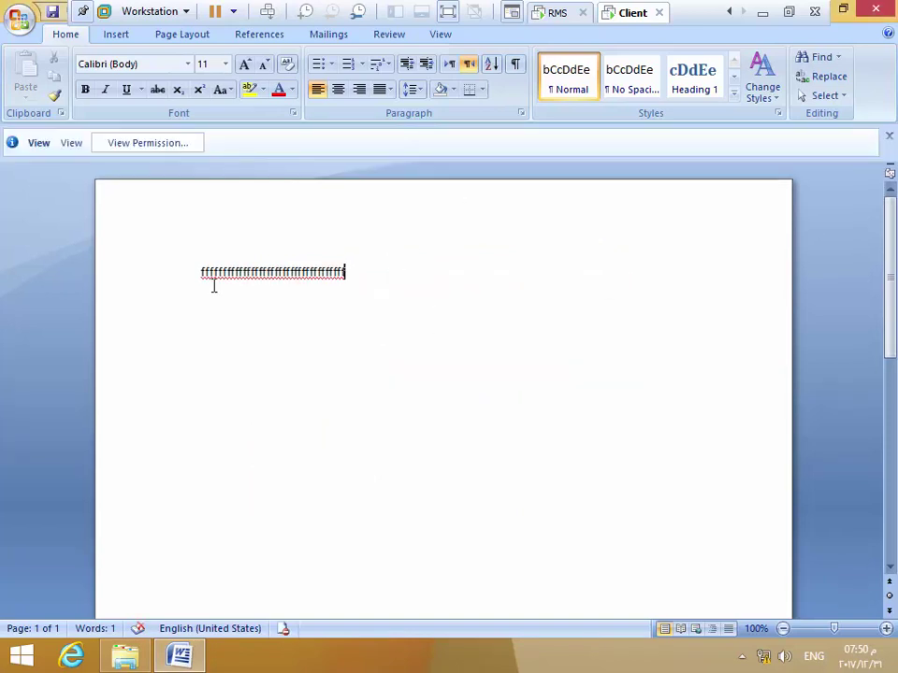
Review the signed-in user's permissions on the document, then close the document
left_click(179, 147)
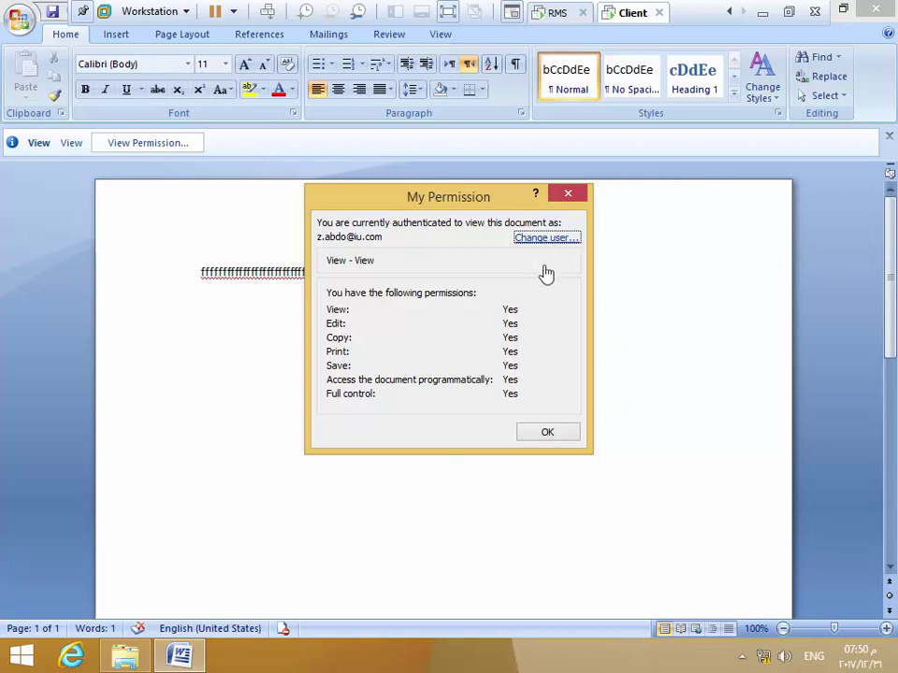
left_click(564, 438)
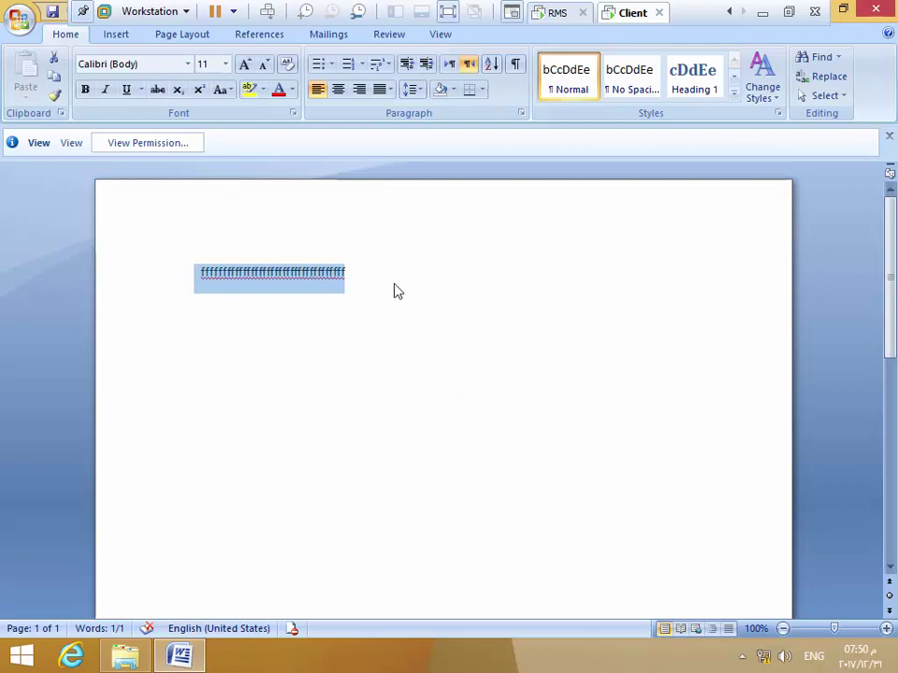
left_click(875, 8)
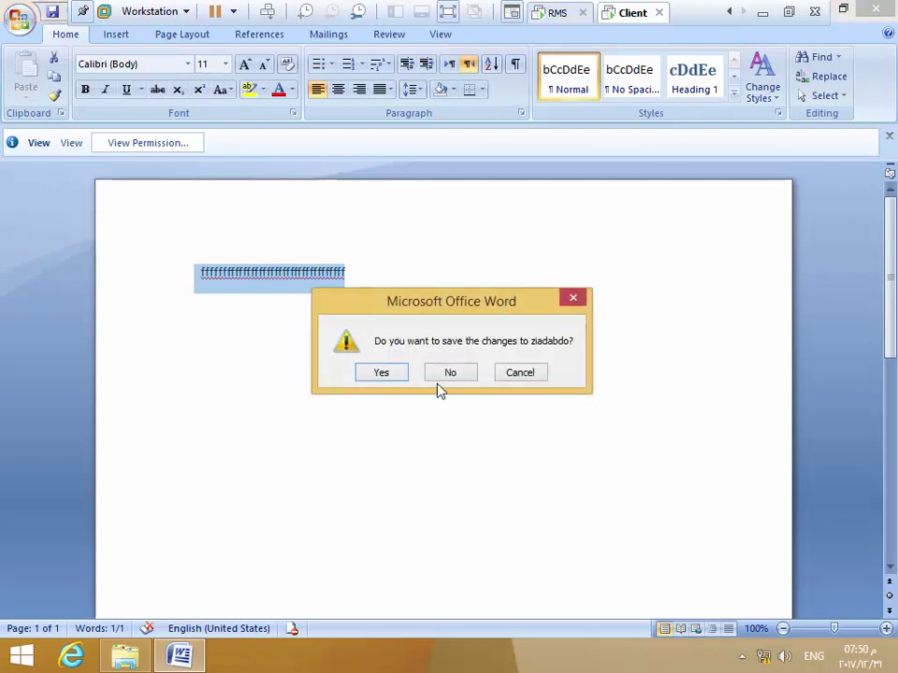
left_click(381, 373)
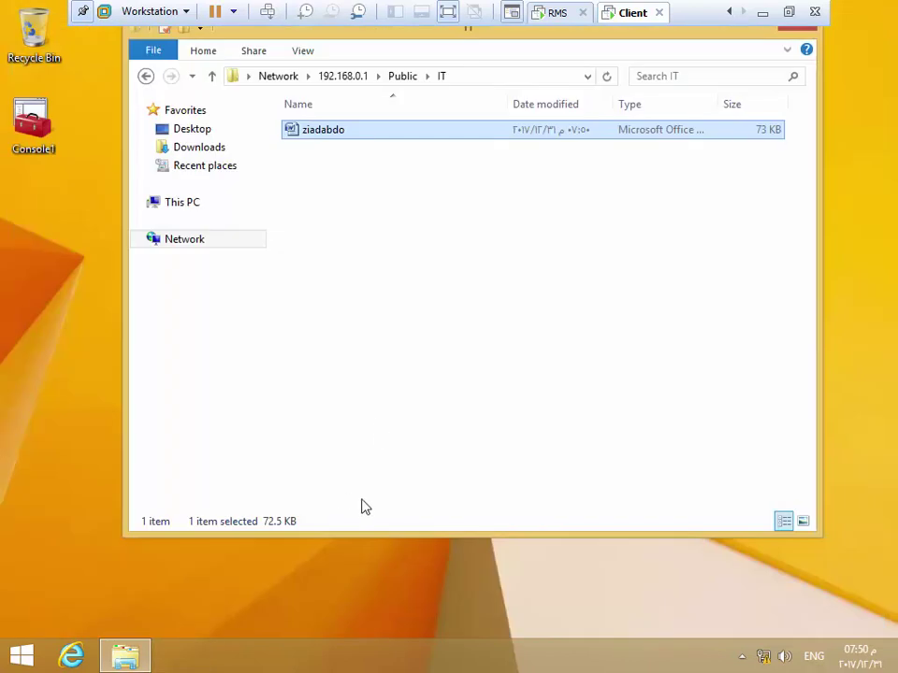
double_click(340, 133)
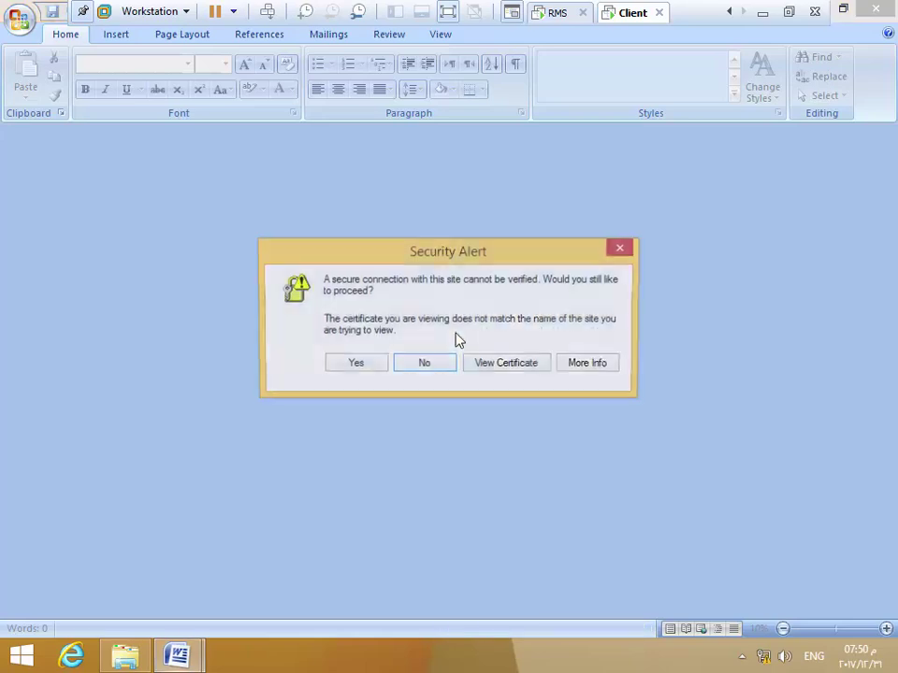
left_click(356, 365)
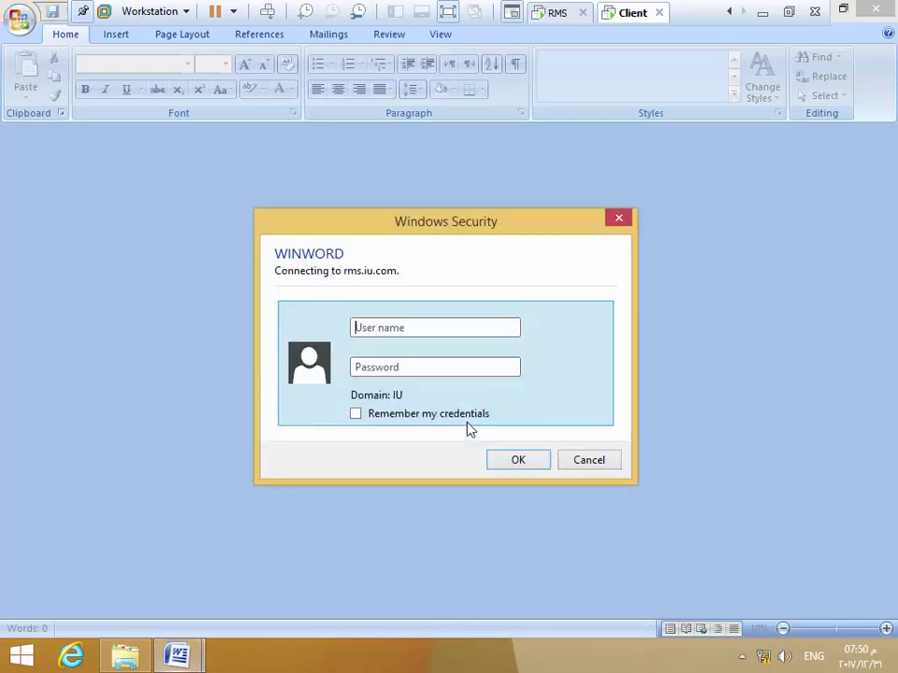
Sign in to the rights server with the user's name and password, correcting a typo
left_click(444, 326)
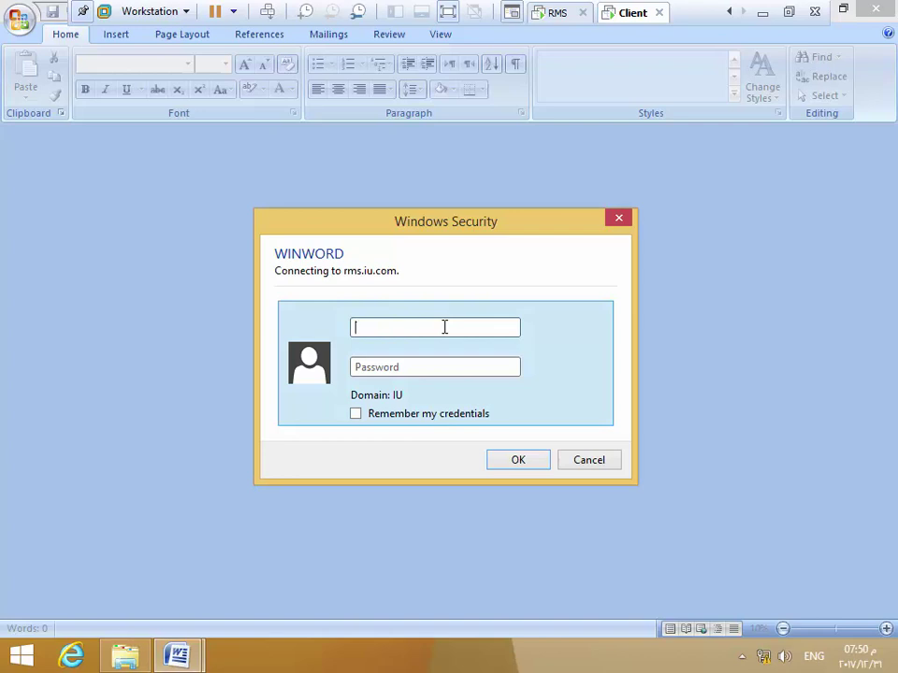
key("Tab")
type("•••••••••")
key("Return")
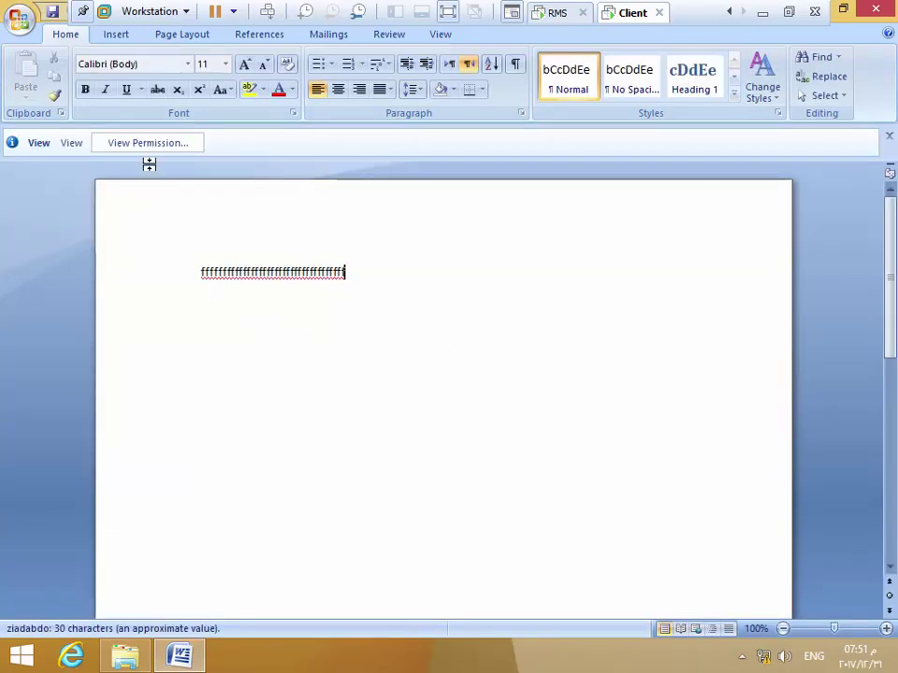
Replace the last few f characters on the line with a long run of i characters
double_click(342, 279)
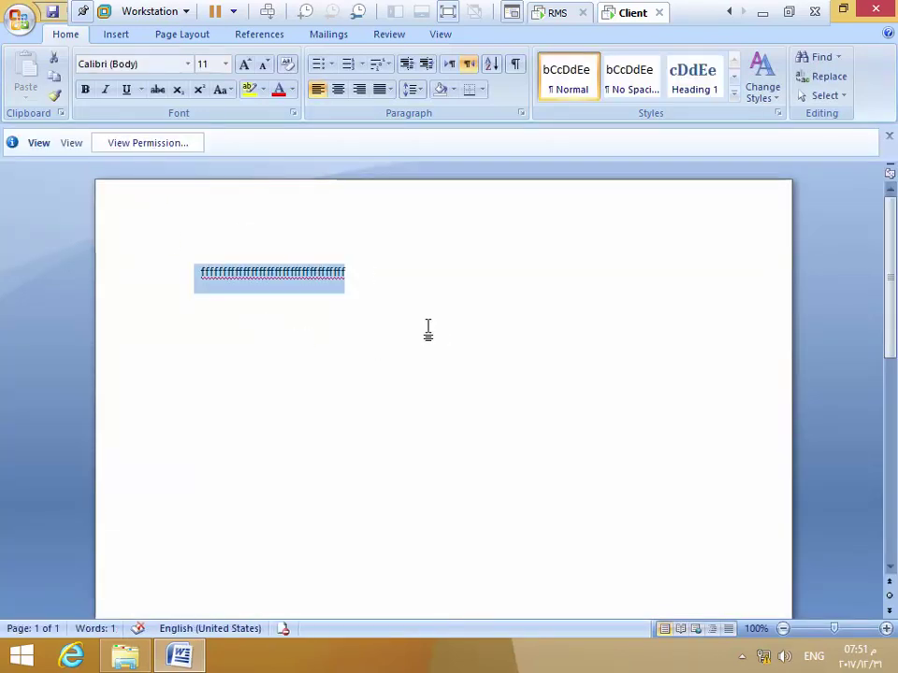
left_click(375, 281)
key("BackSpace")
key("BackSpace")
key("BackSpace")
key("BackSpace")
key("BackSpace")
key("BackSpace")
key("BackSpace")
key("BackSpace")
key("BackSpace")
key("BackSpace")
type("iiiiiiiiiiiiiiiiiiiiiiiiiiiiiiiiiiiiiiiiiiiiiiiiiiiiiiiiiiiiiiiiiiiii")
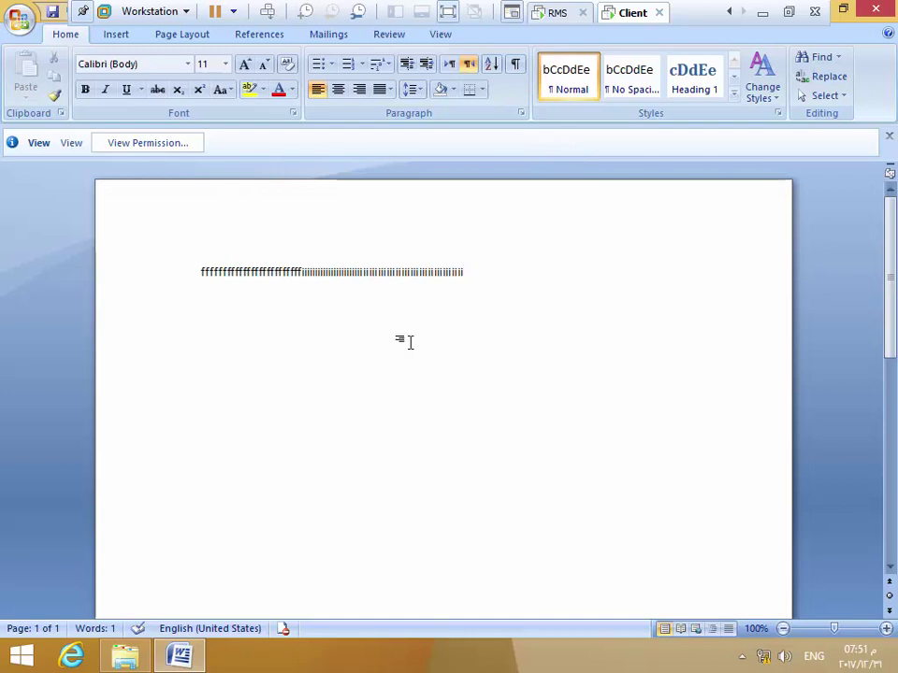
left_click(183, 149)
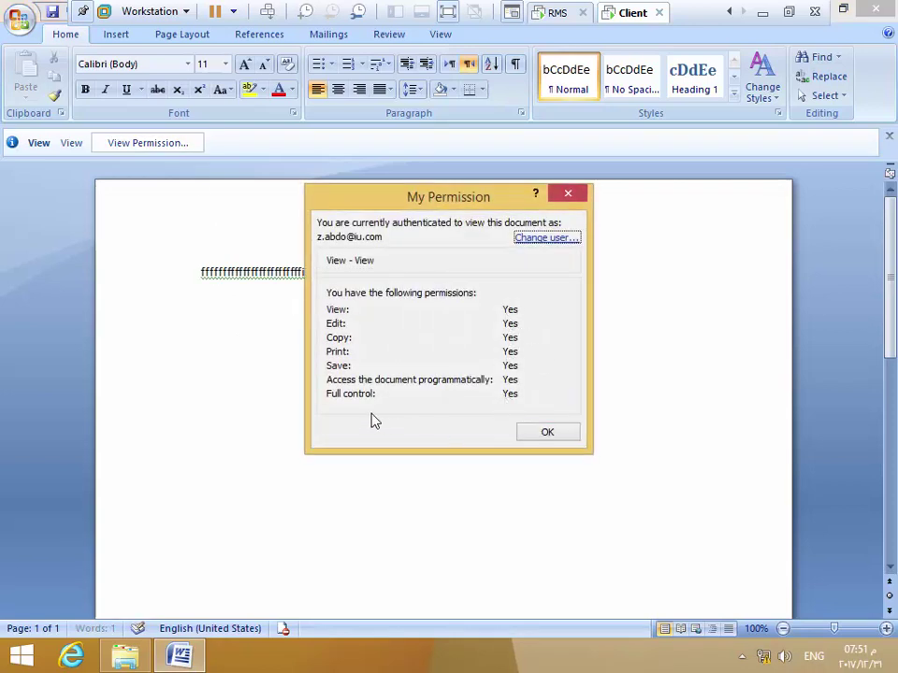
left_click(543, 435)
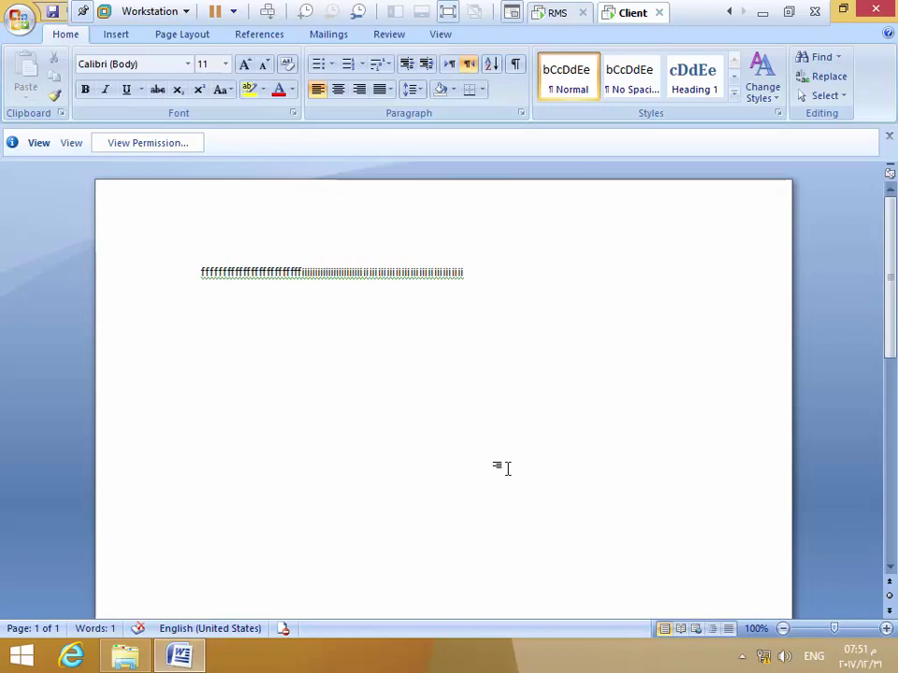
key("ctrl+a")
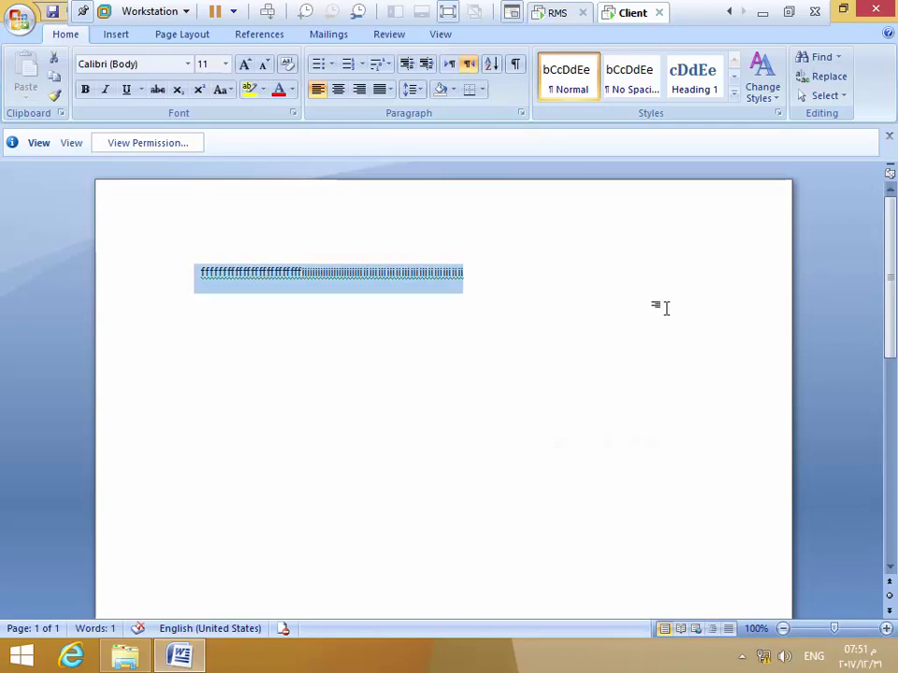
left_click(884, 9)
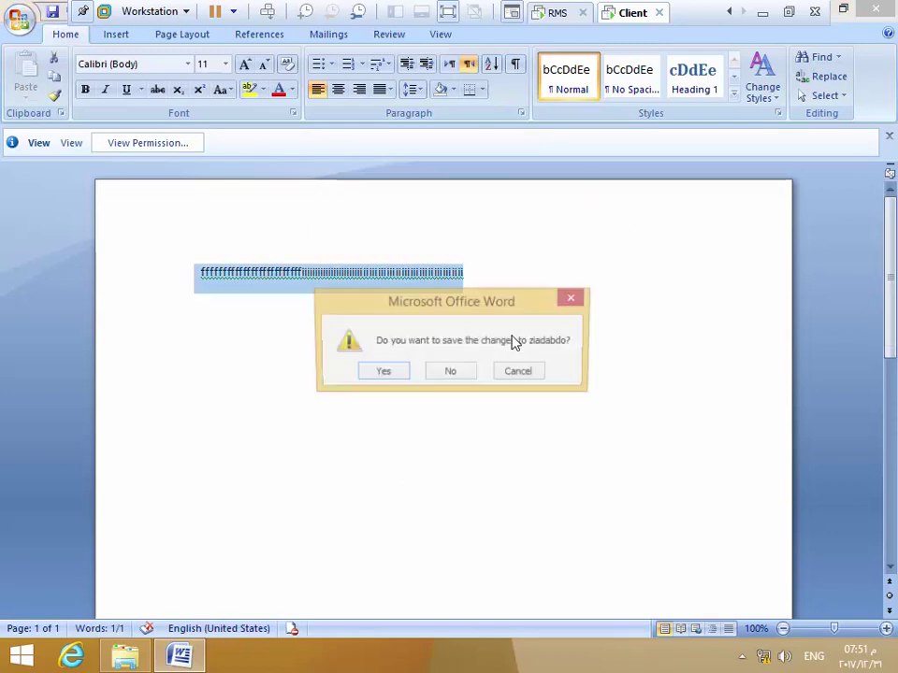
left_click(393, 372)
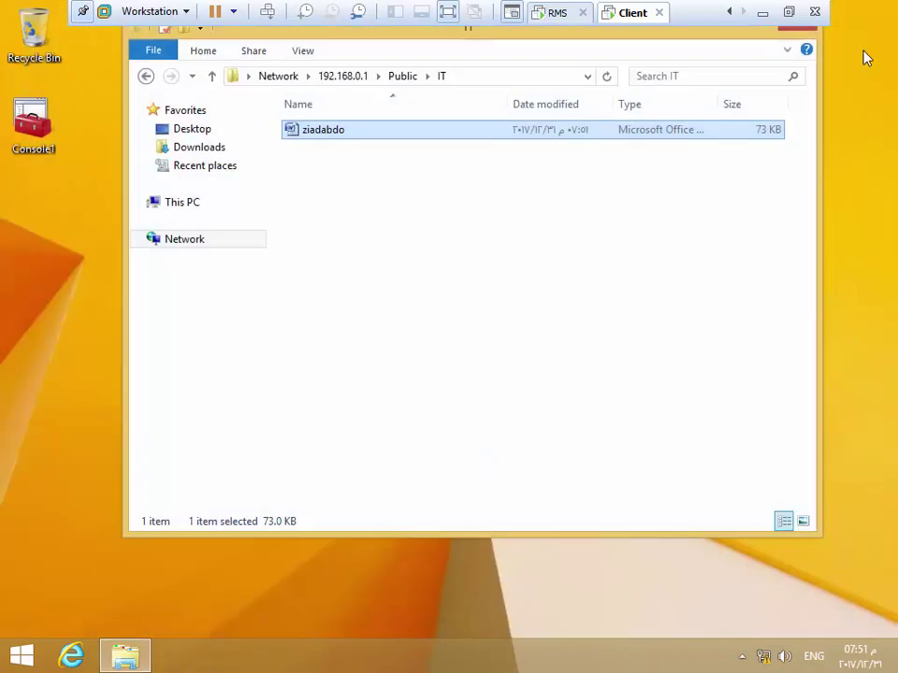
Close the file browser and sign out of the current Windows session
left_click(797, 30)
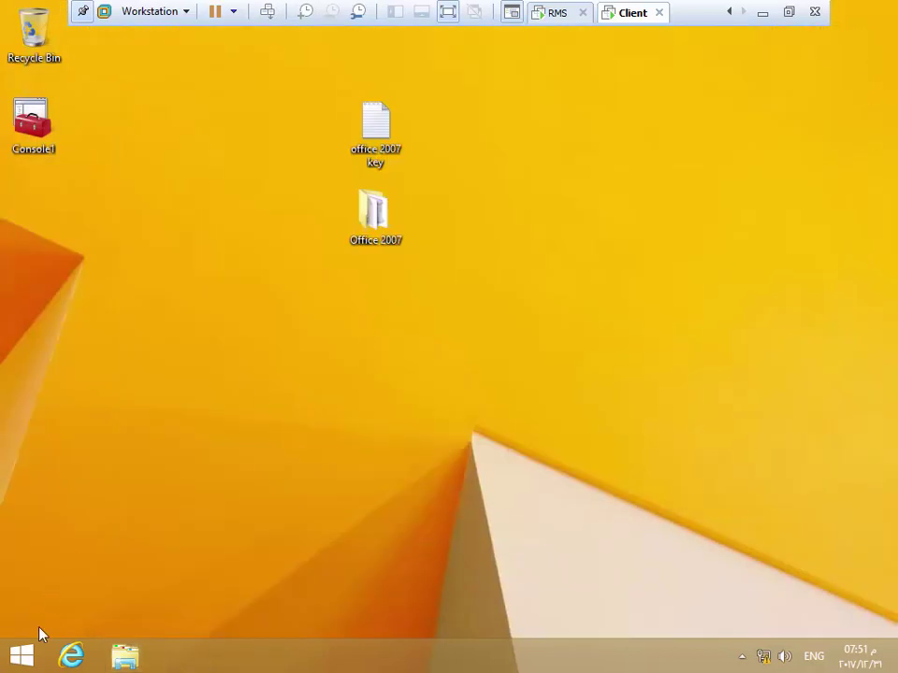
right_click(20, 655)
mouse_move(136, 618)
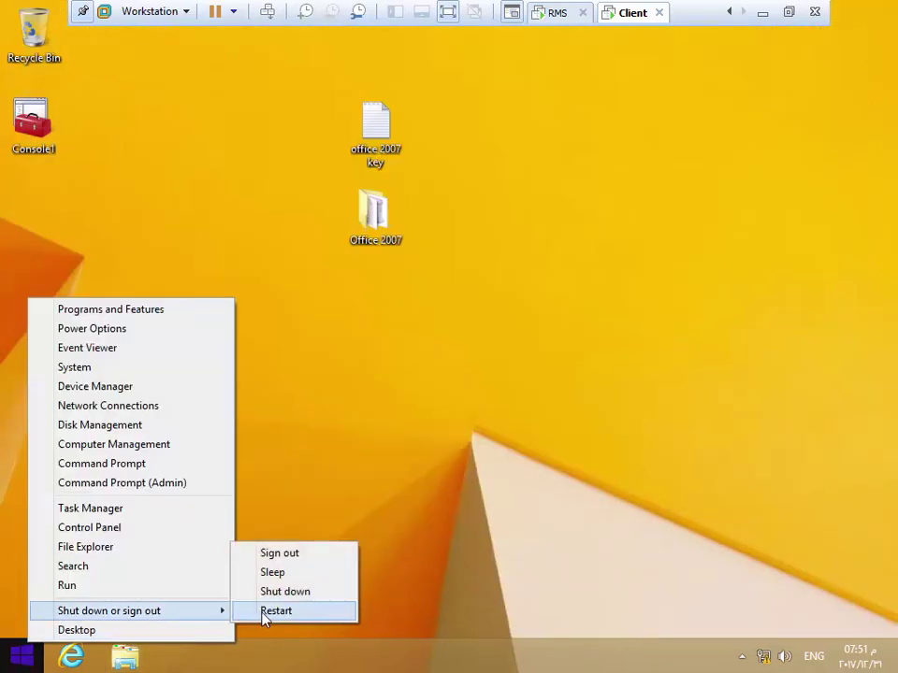
left_click(293, 557)
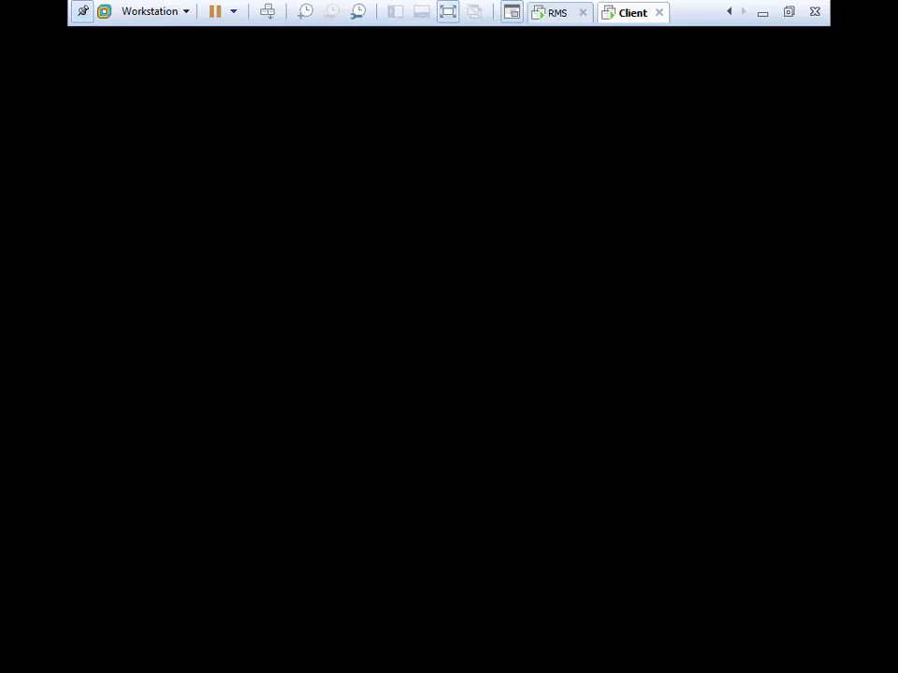
Sign in as a different domain user with that account's password
left_click(440, 351)
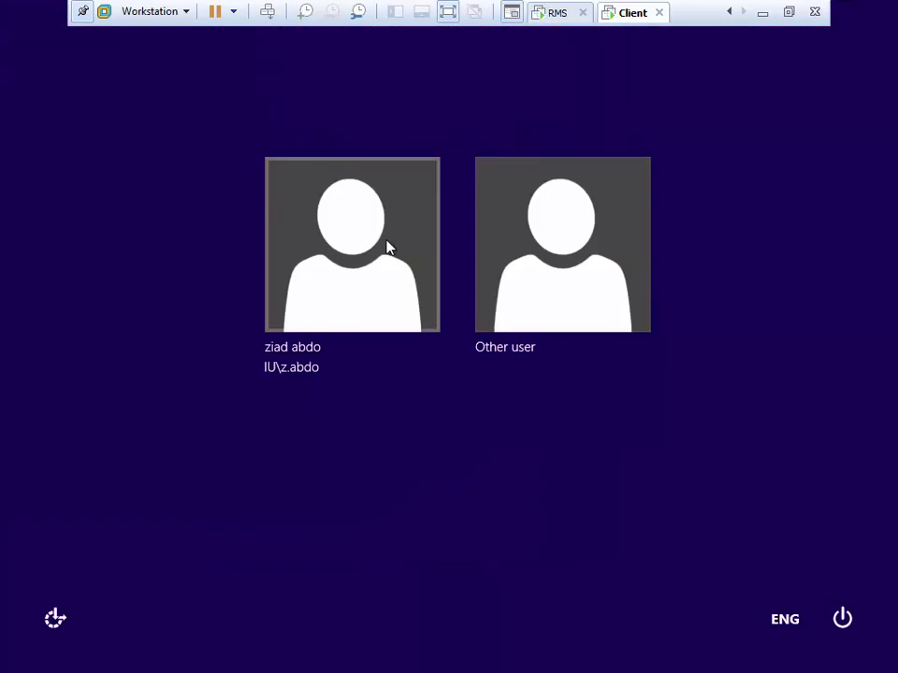
left_click(511, 318)
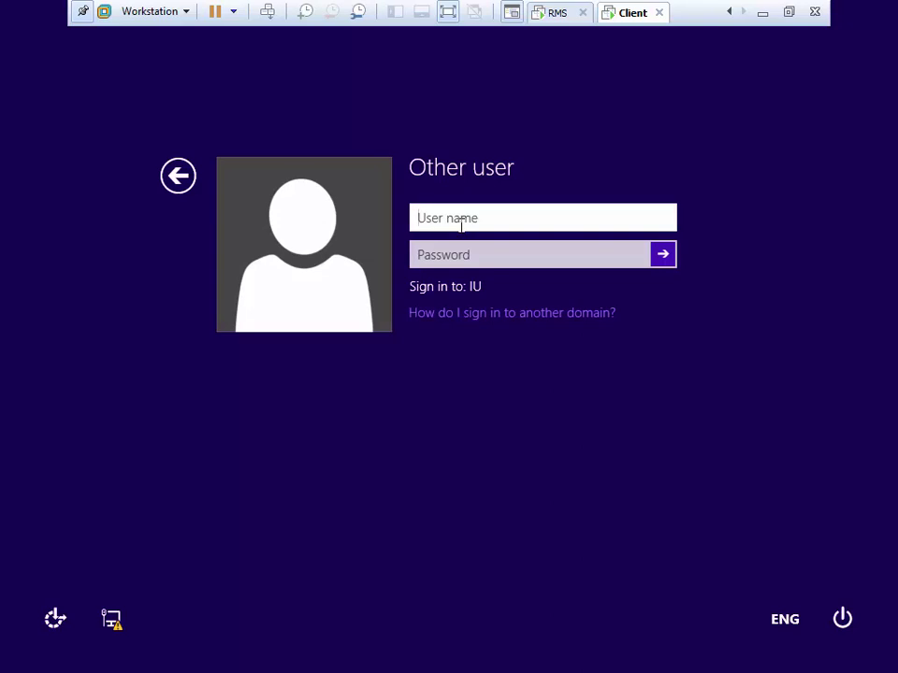
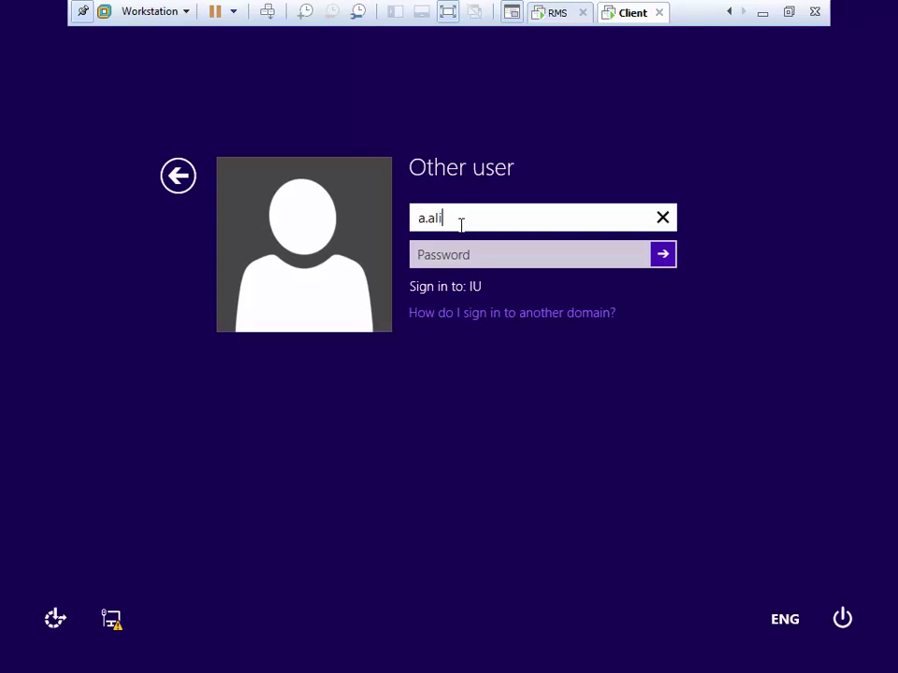
key("Tab")
type("********")
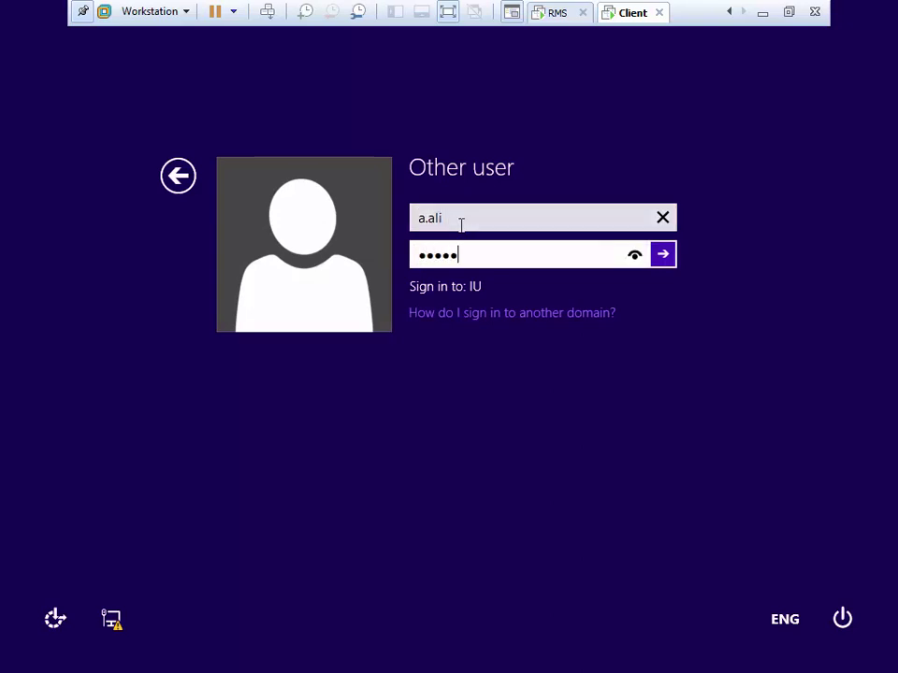
key("Return")
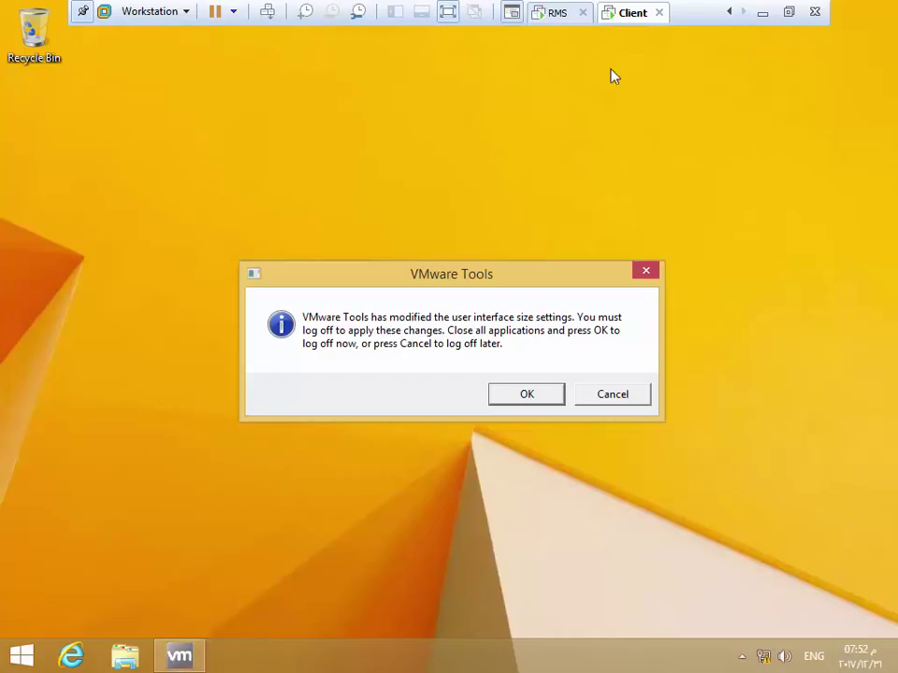
Sign out, sign back in to the previous account, and switch to the rights management server
left_click(507, 393)
left_click(497, 382)
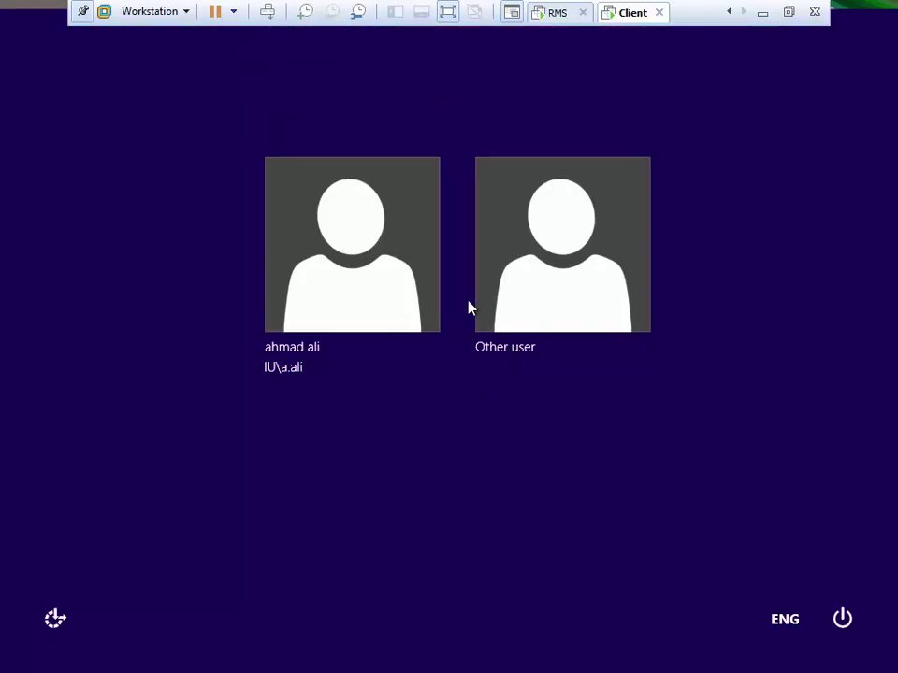
left_click(375, 259)
type("••••••••")
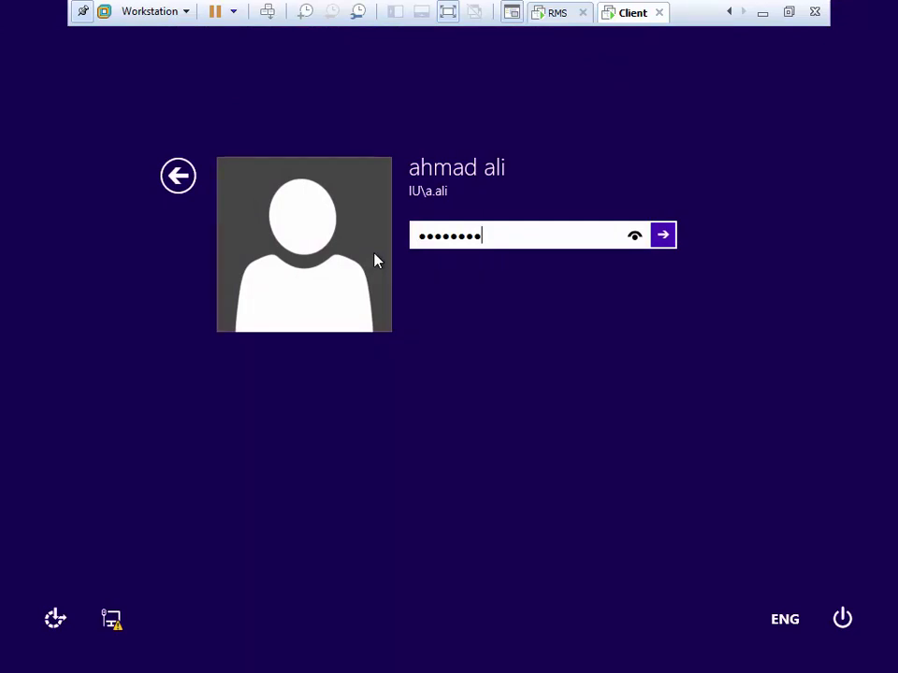
key("Return")
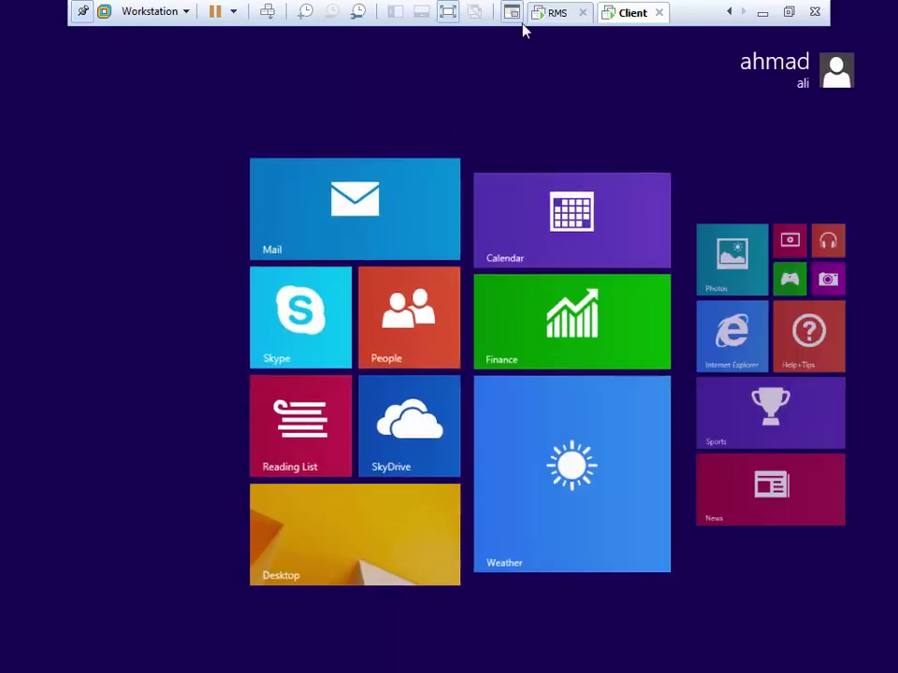
left_click(557, 13)
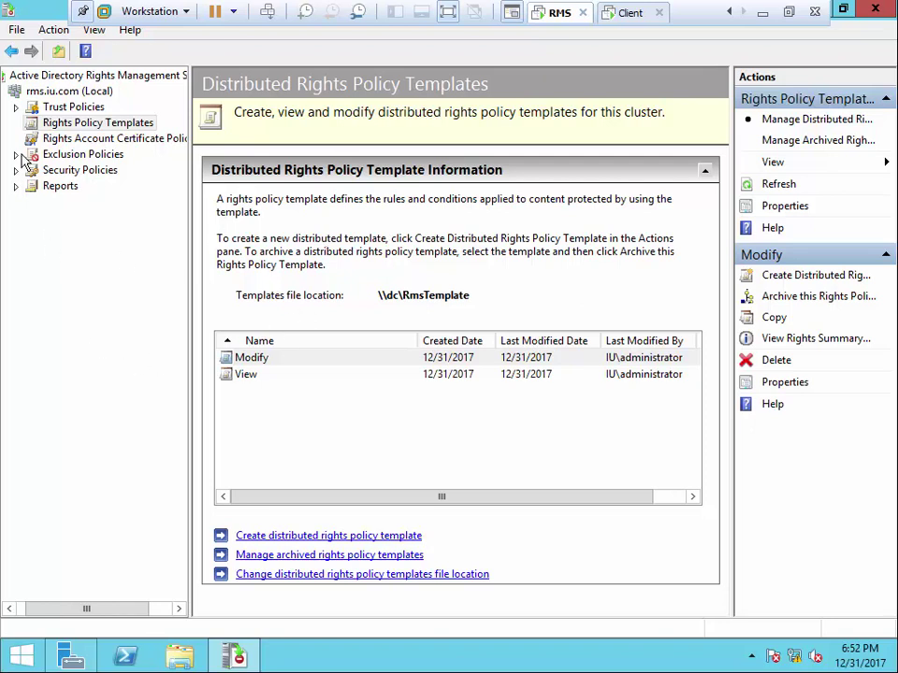
Confirm Super Users is disabled under Security Policies and expand Exclusion Policies
left_click(63, 172)
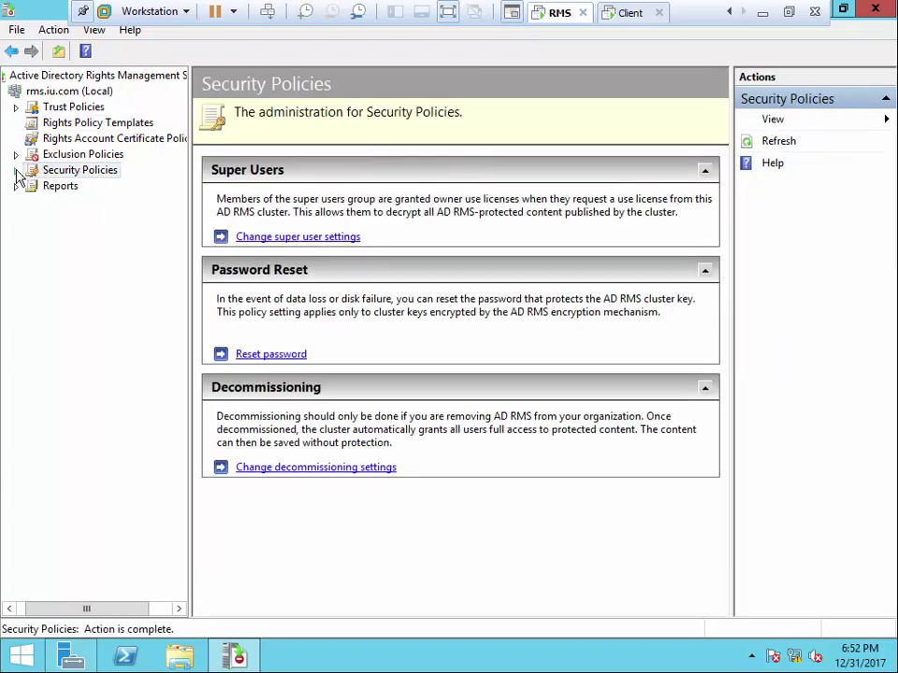
left_click(15, 171)
left_click(78, 186)
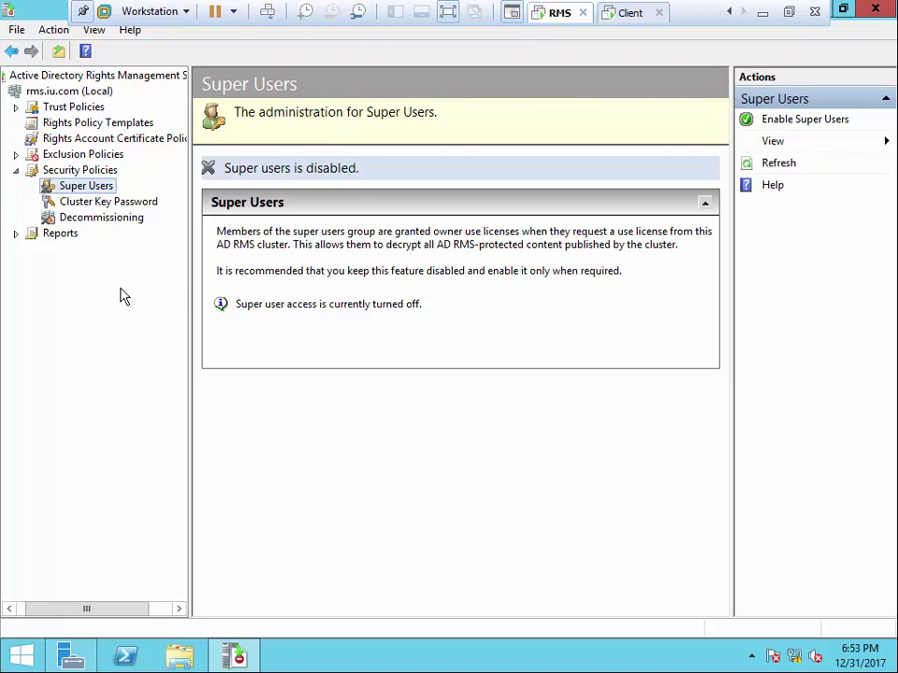
left_click(15, 154)
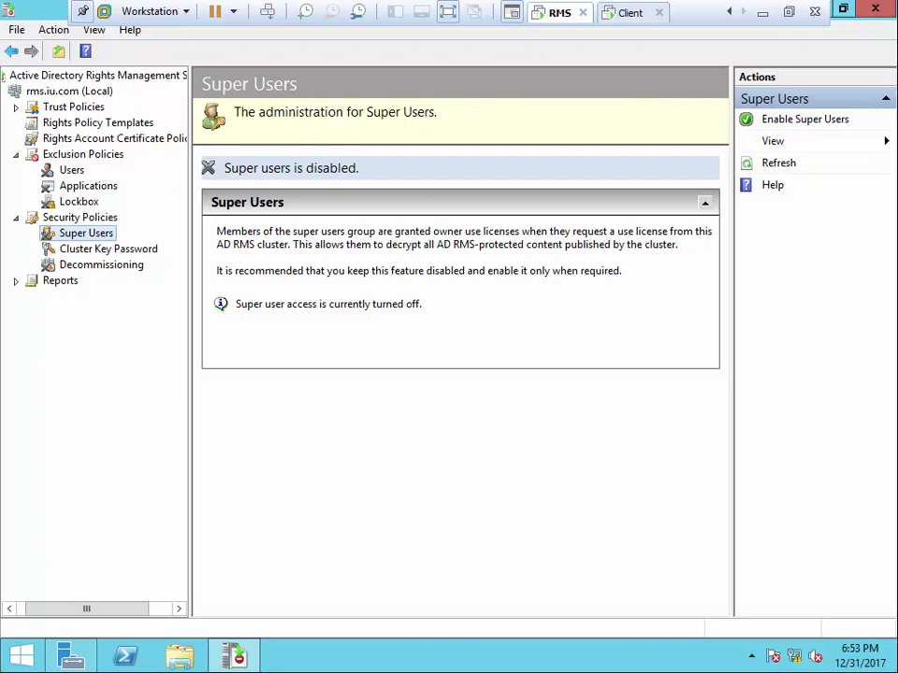
Close the AD RMS console and glance at Server Manager's Tools list
left_click(877, 9)
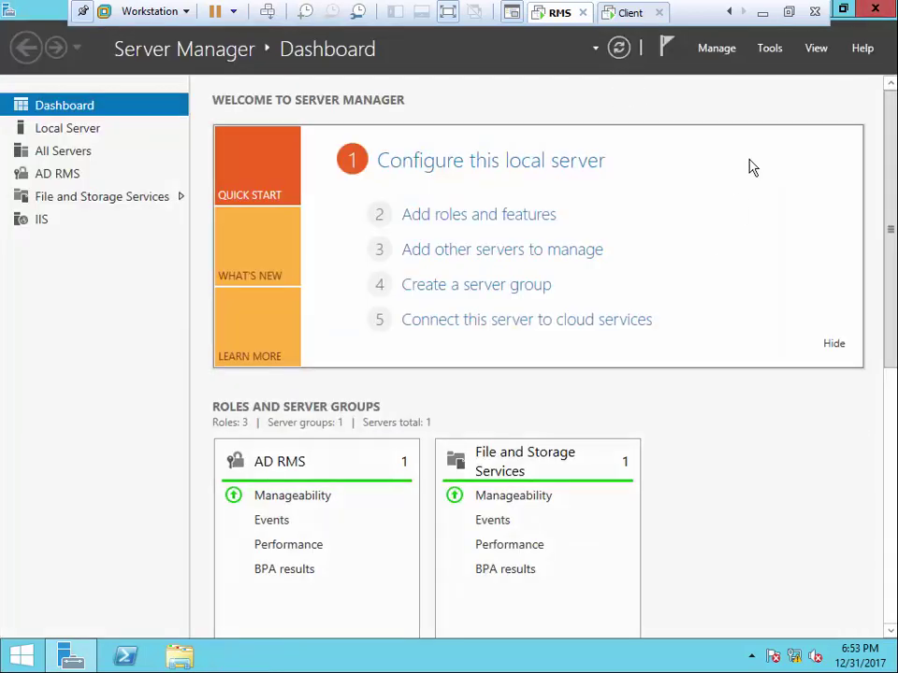
left_click(771, 49)
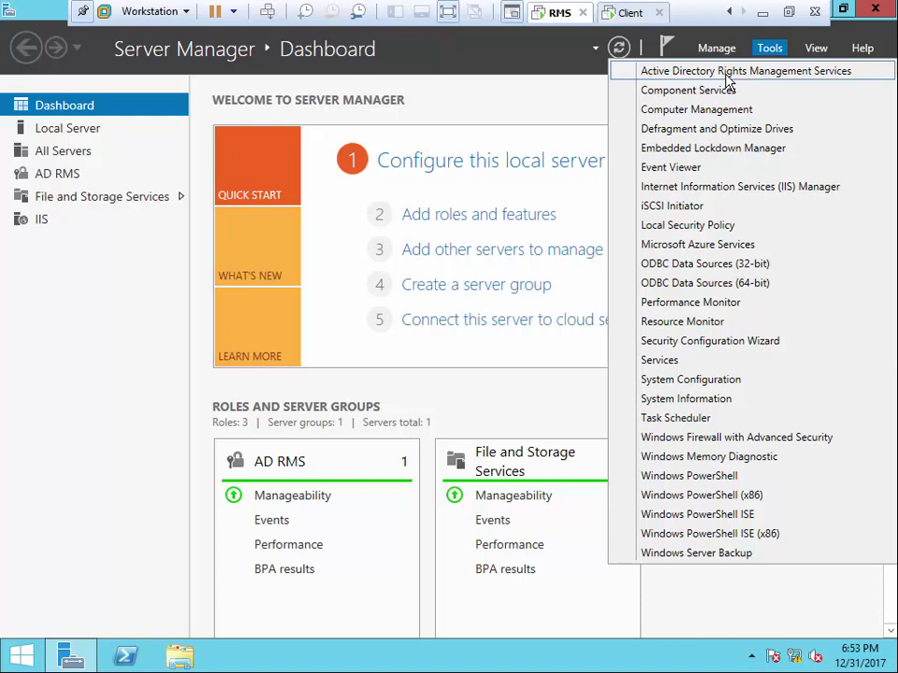
key("Escape")
On the client machine, open the network location \\192.168.0.1 via Run
left_click(629, 12)
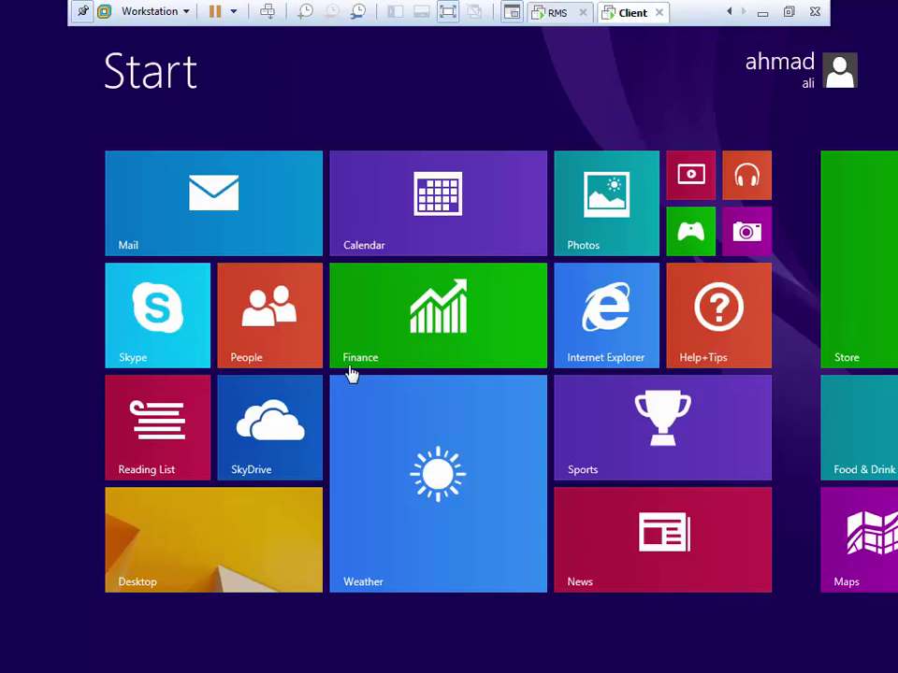
left_click(285, 565)
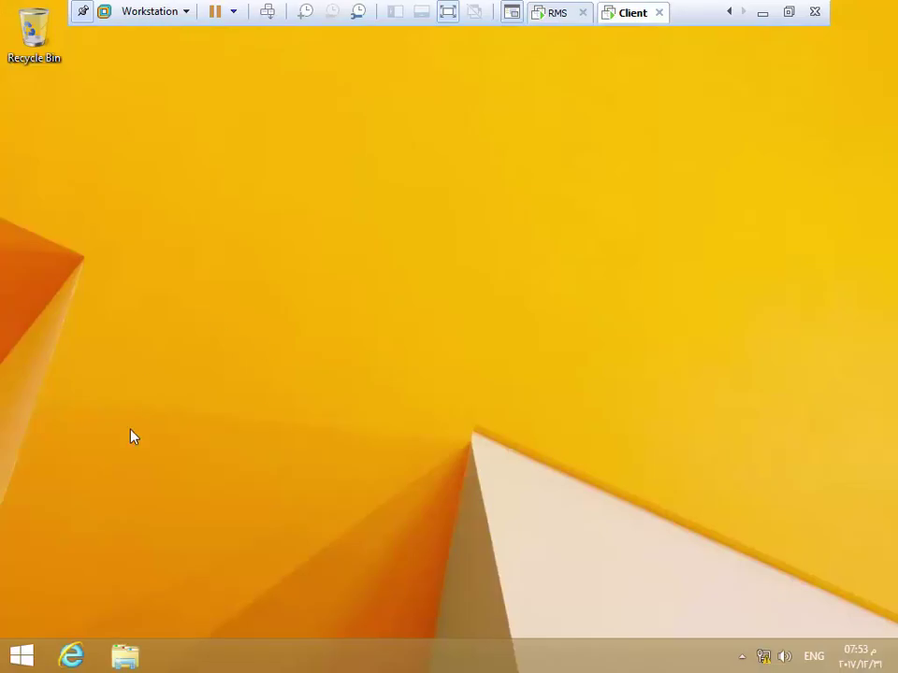
right_click(17, 655)
left_click(60, 621)
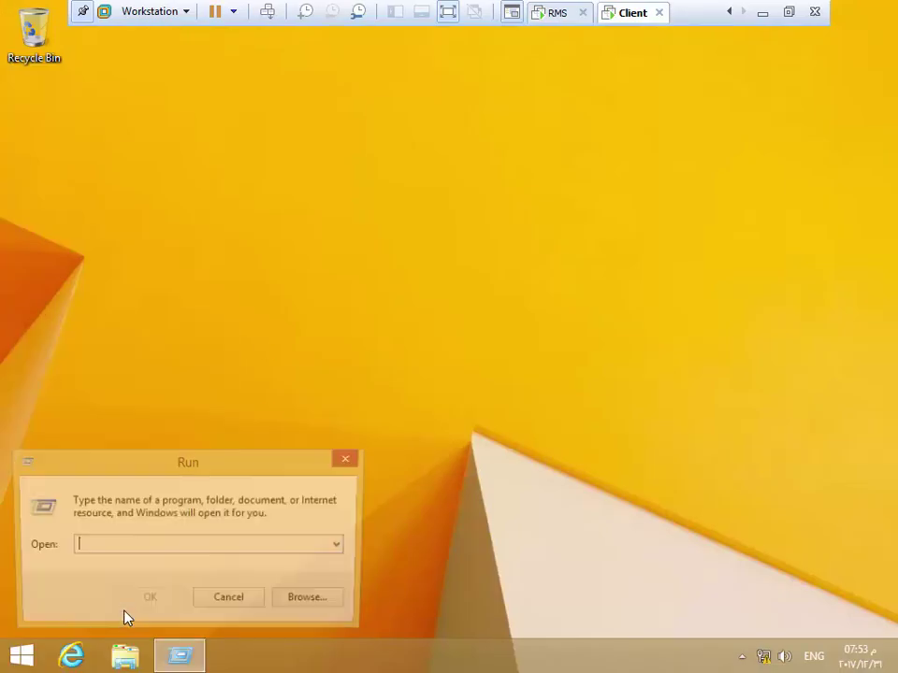
type("\\\\")
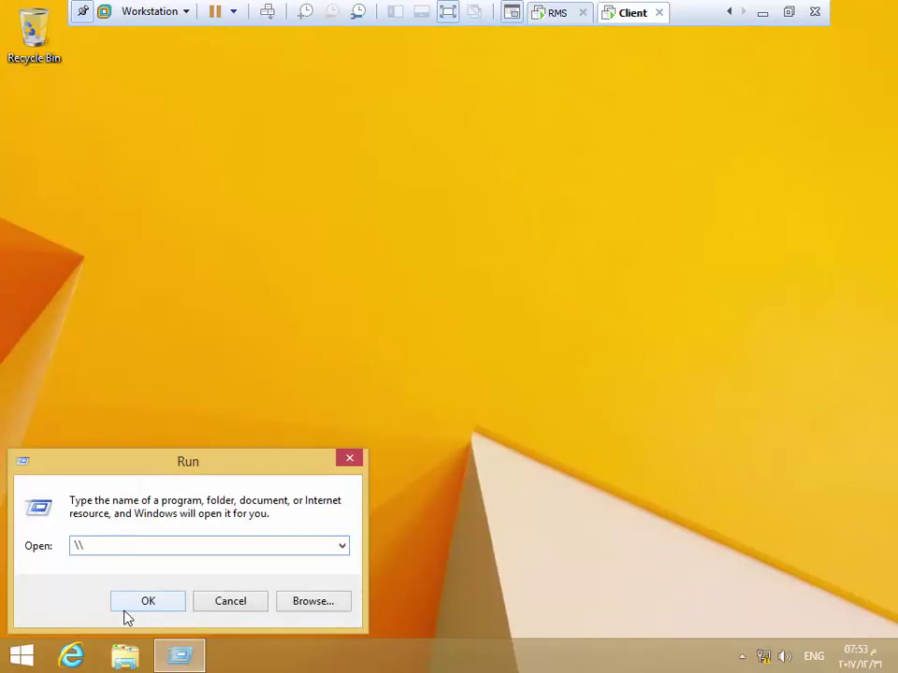
type("192.168.0.1")
left_click(137, 605)
Browse into Public > IT and open the Word document there
left_click(522, 183)
double_click(522, 183)
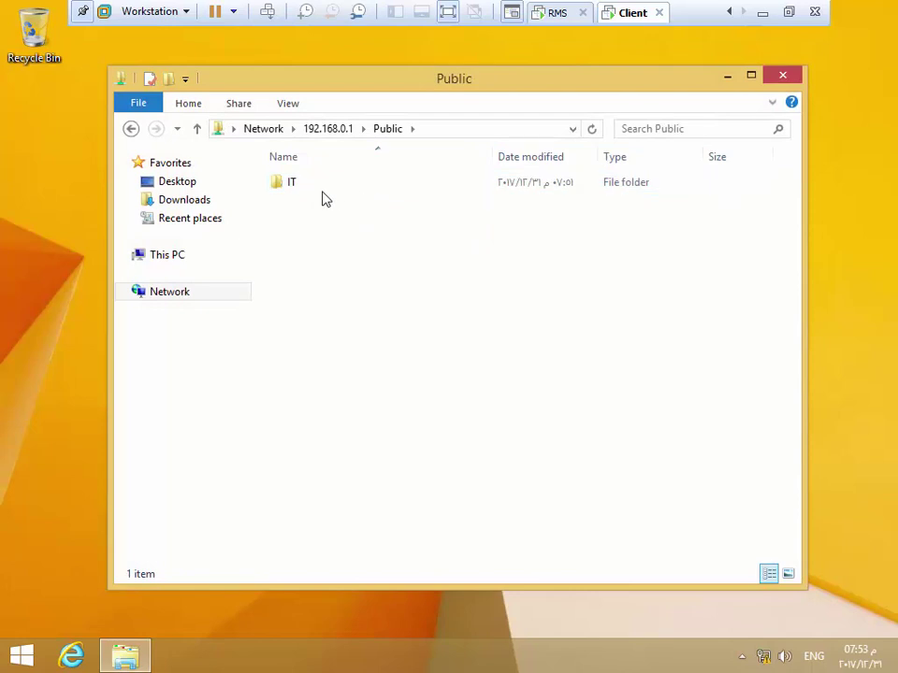
double_click(297, 183)
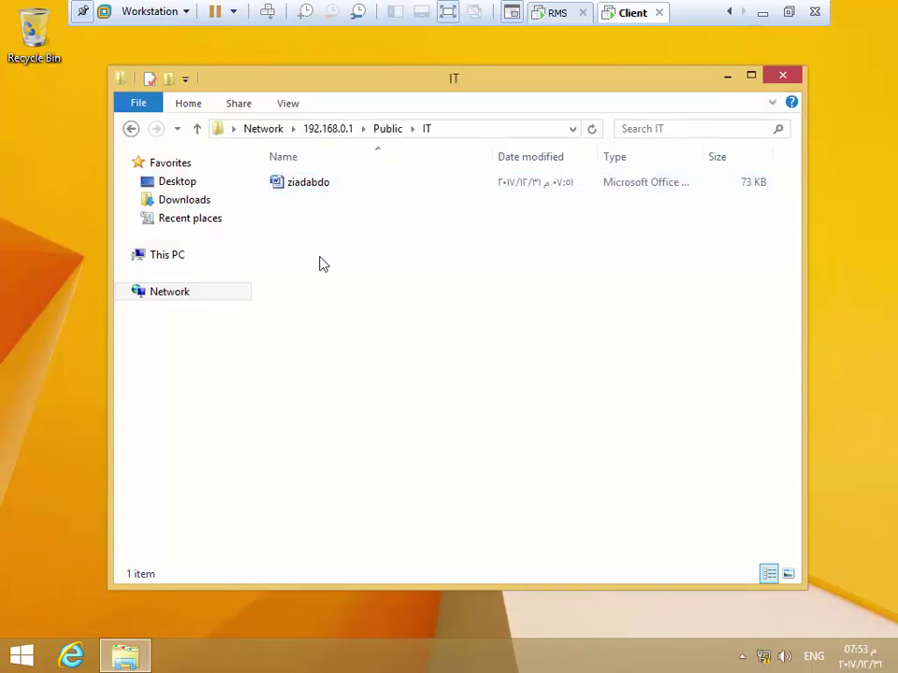
double_click(331, 190)
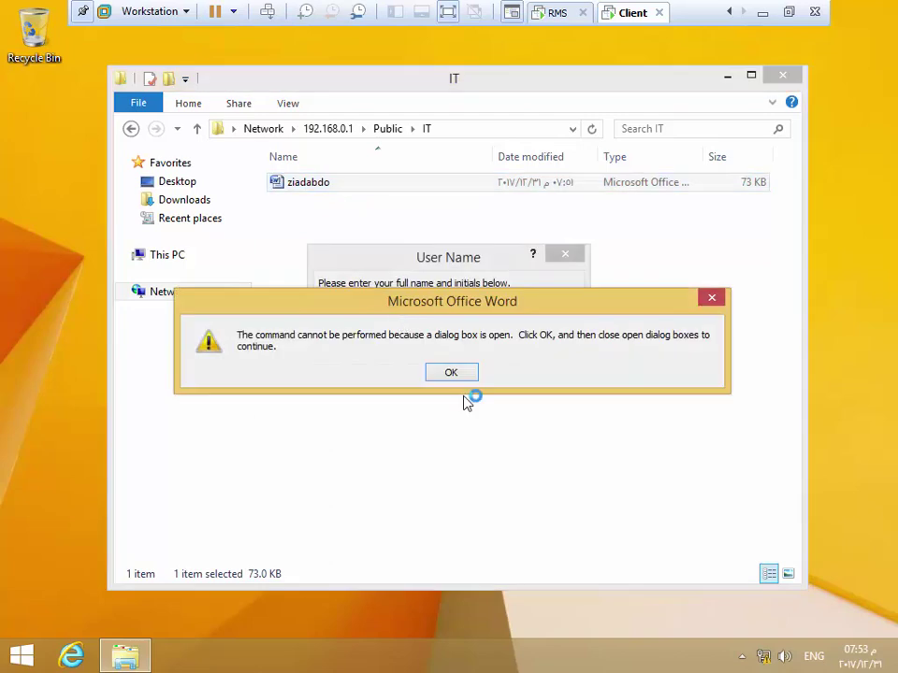
Dismiss the error, accept the suggested user name and initials, and bypass the certificate warning
left_click(465, 373)
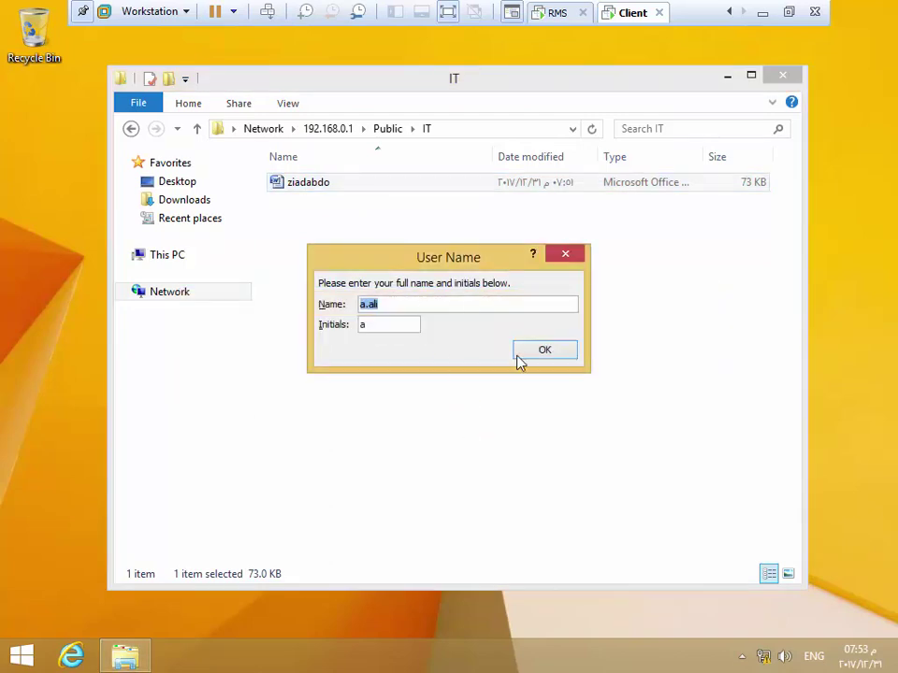
left_click(538, 355)
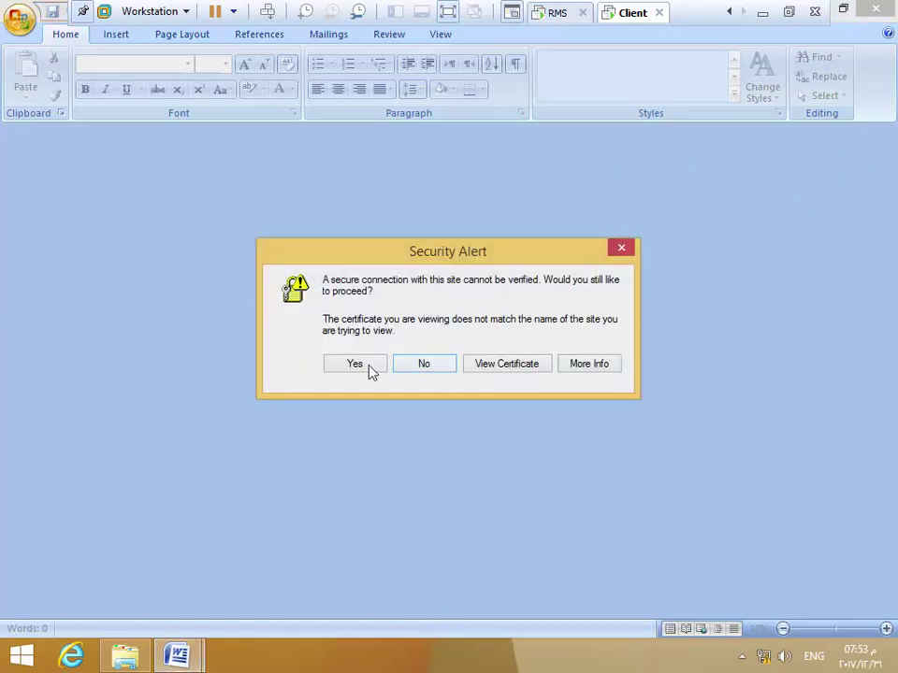
left_click(400, 368)
Sign in to the rights server with the second user's credentials and agree to verify them
left_click(397, 327)
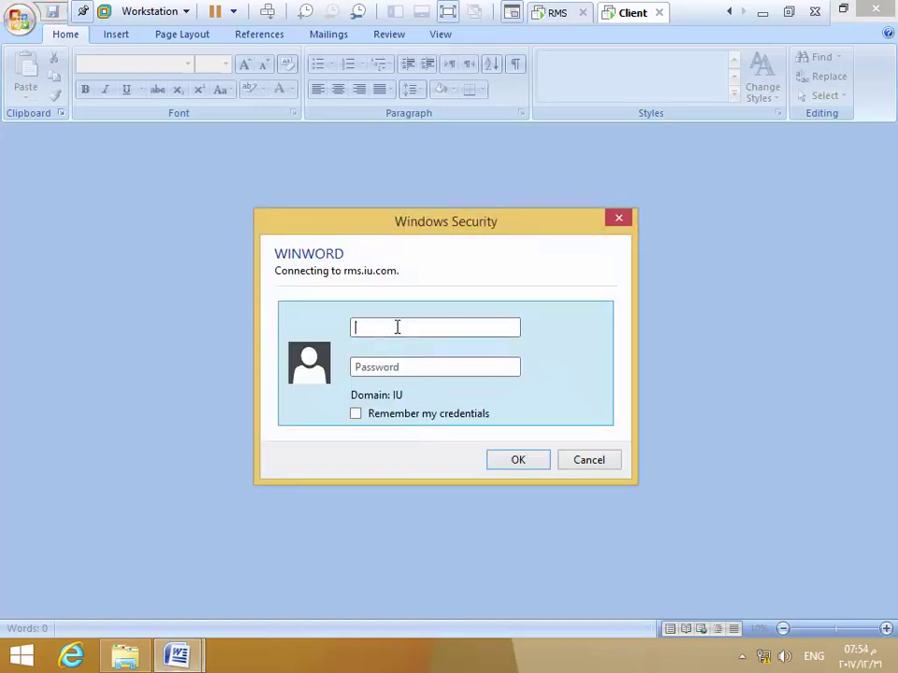
key("Tab")
type("••••••••")
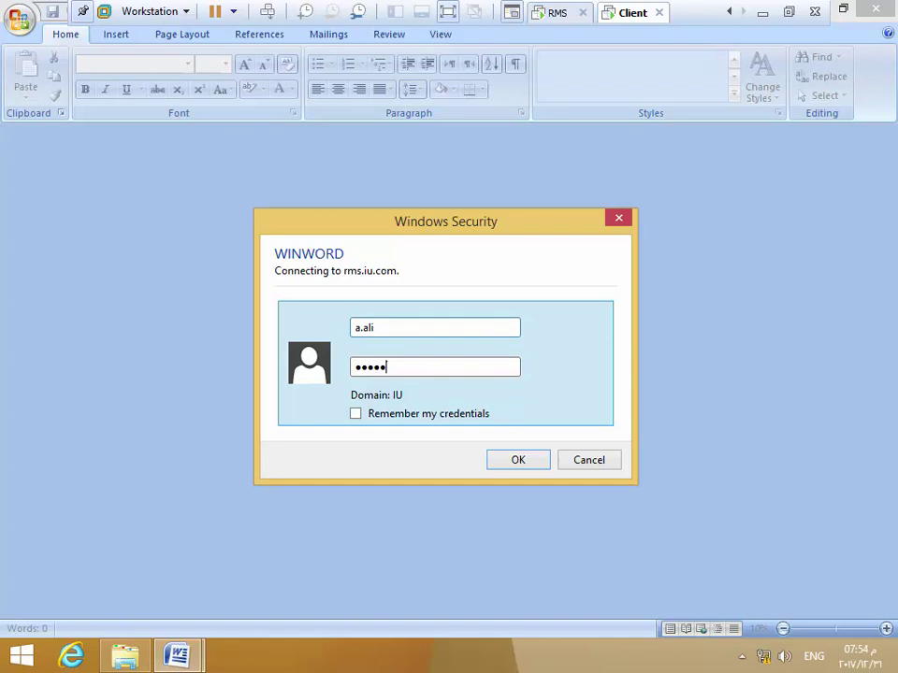
key("Return")
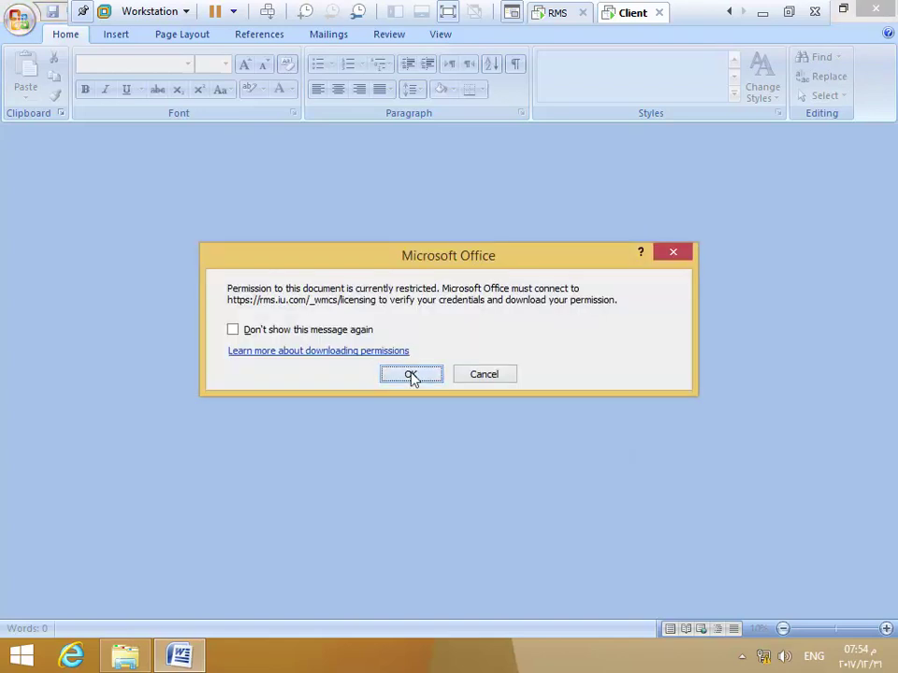
left_click(412, 375)
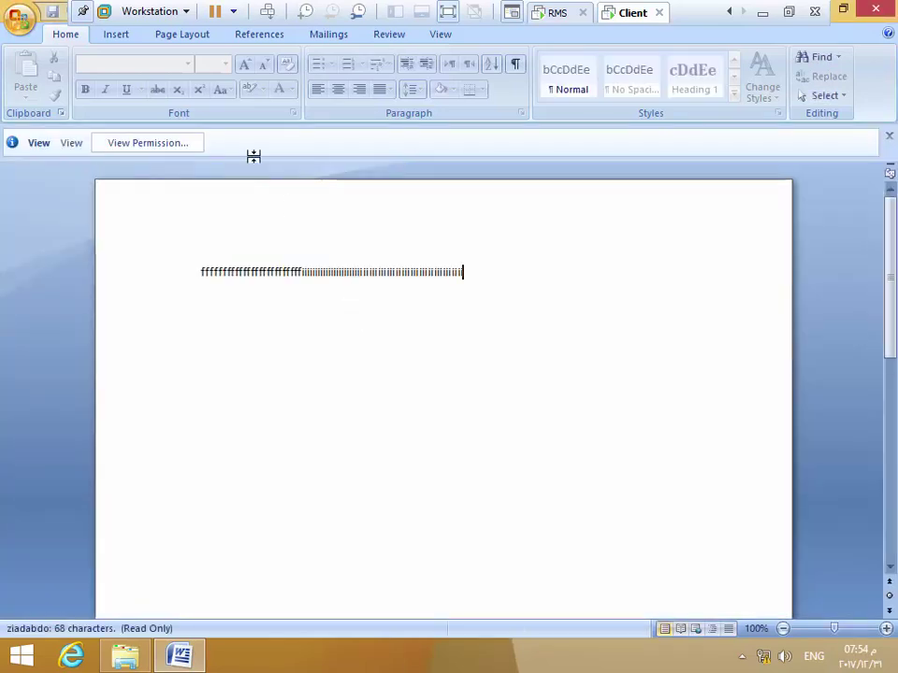
left_click(176, 143)
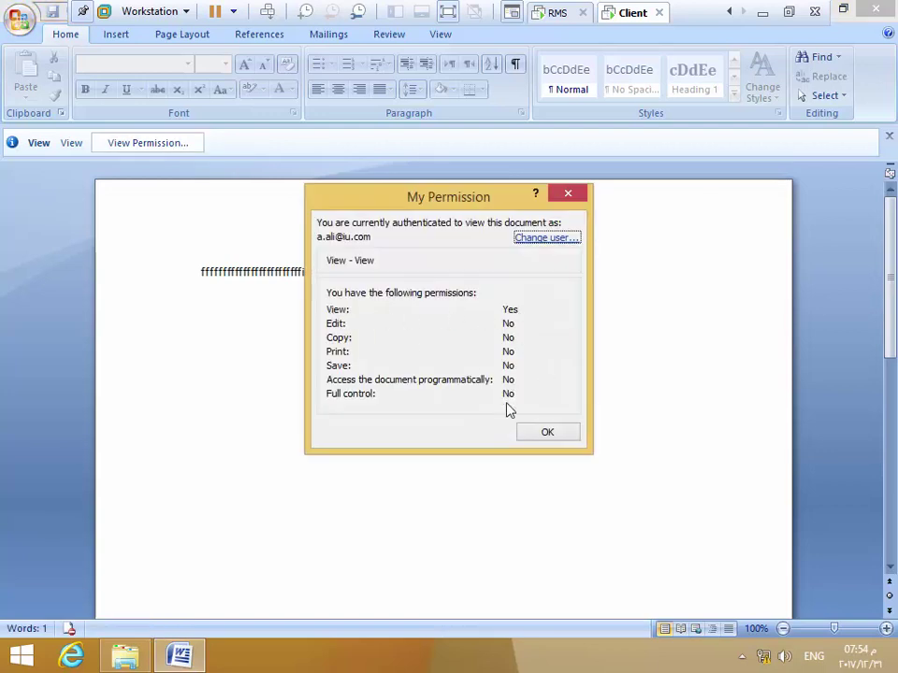
left_click(548, 438)
left_click_drag(200, 273, 503, 277)
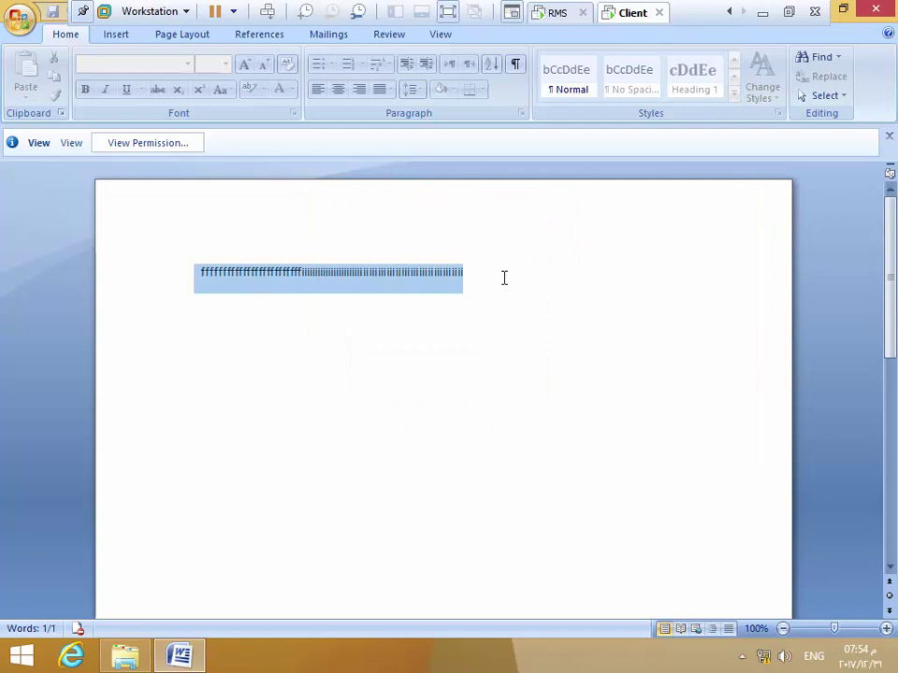
key("Delete")
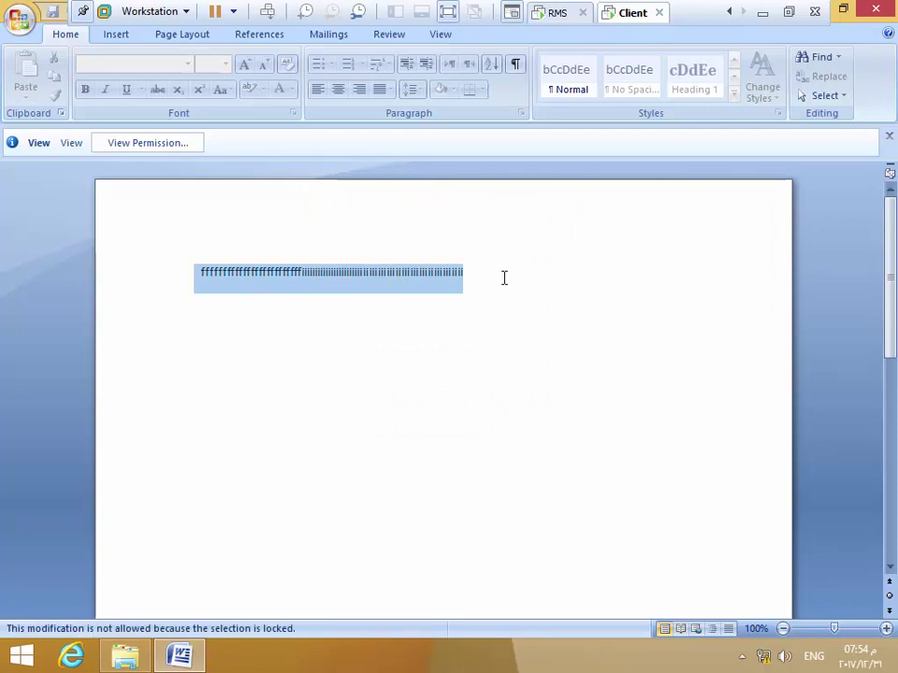
right_click(443, 281)
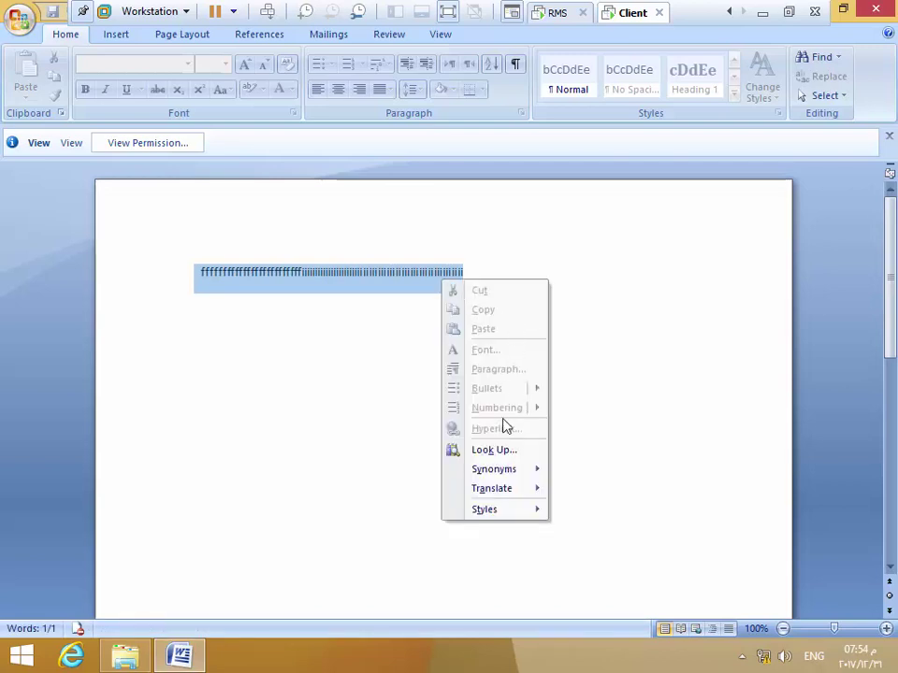
left_click(361, 283)
left_click(468, 276)
key("BackSpace")
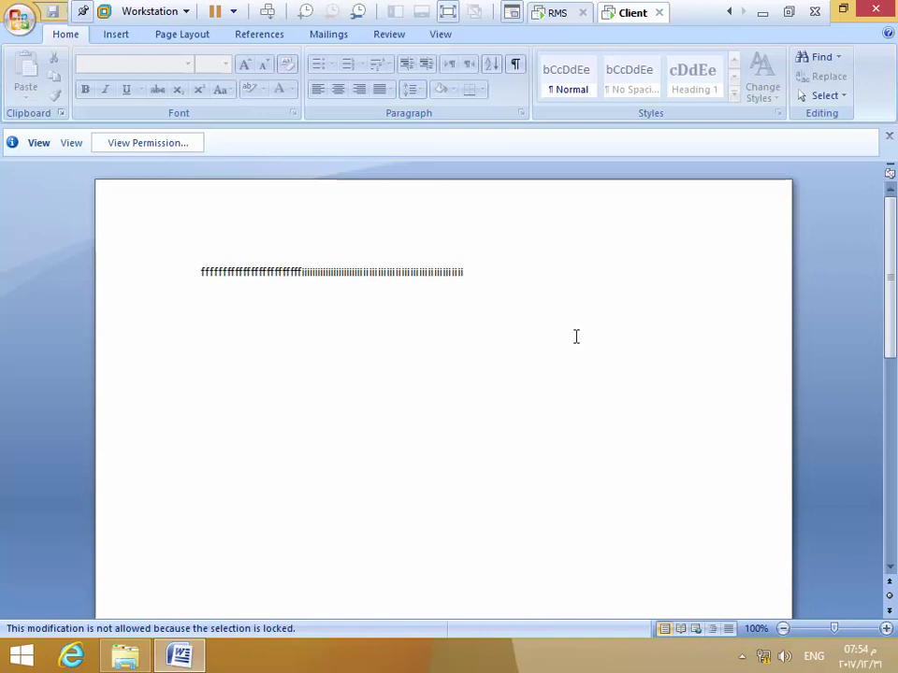
Close the read-only document, then create a new Word document 'ahmad' in the IT folder and open it
left_click(884, 9)
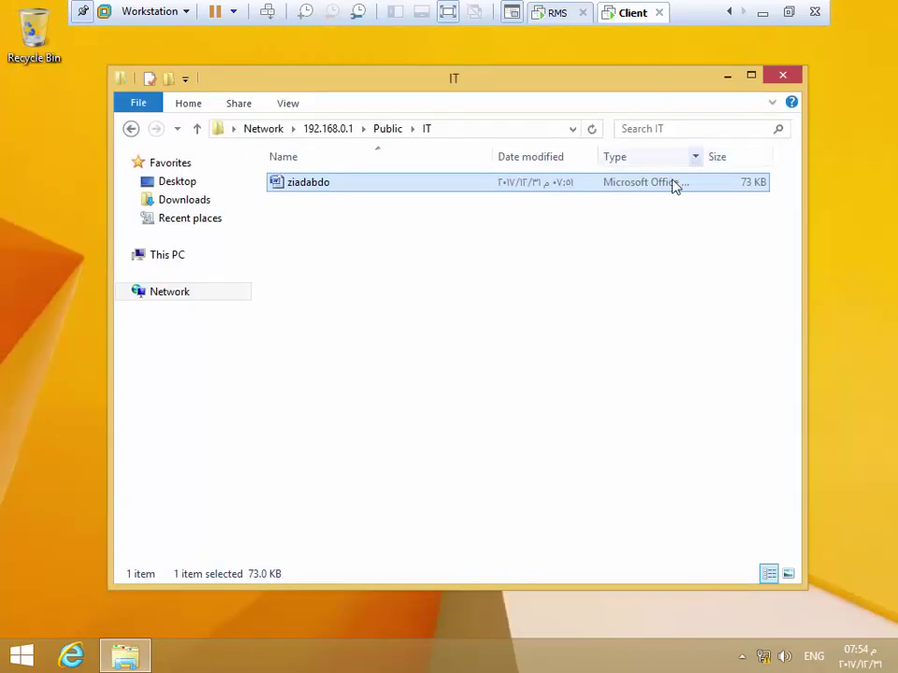
right_click(355, 294)
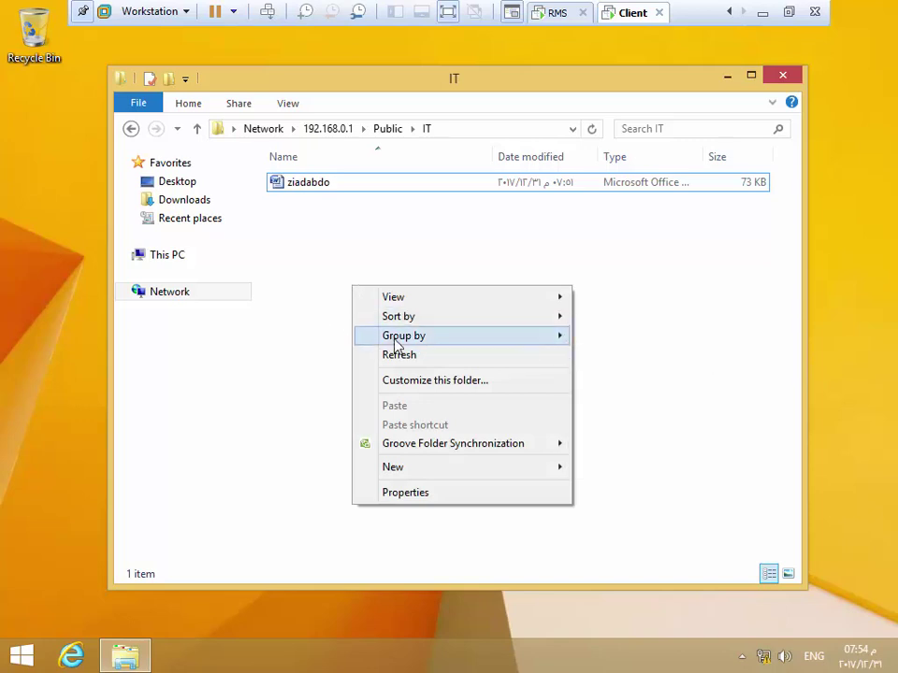
mouse_move(426, 471)
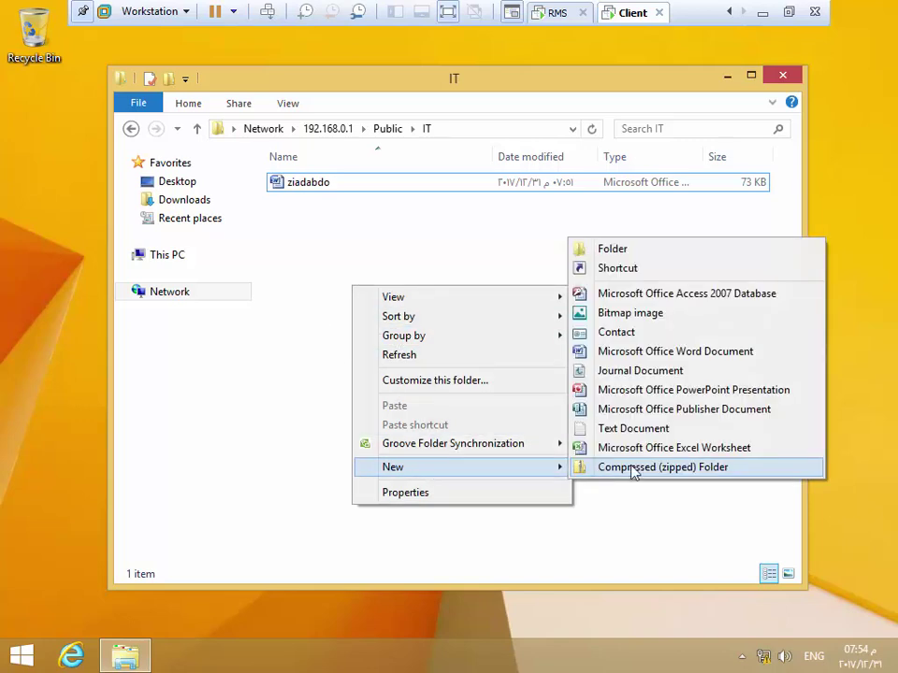
left_click(613, 356)
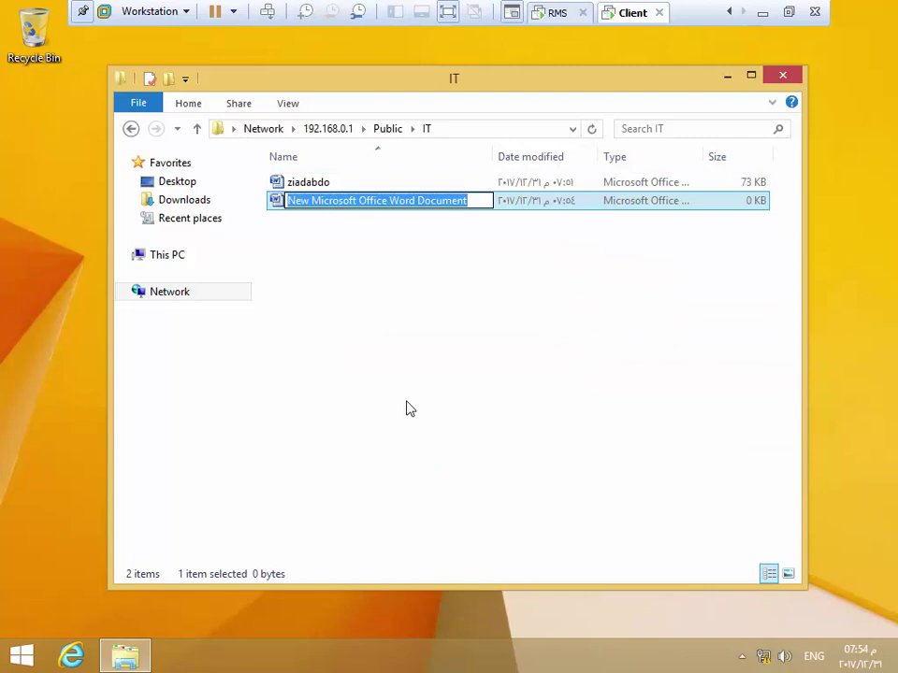
type("ahmad")
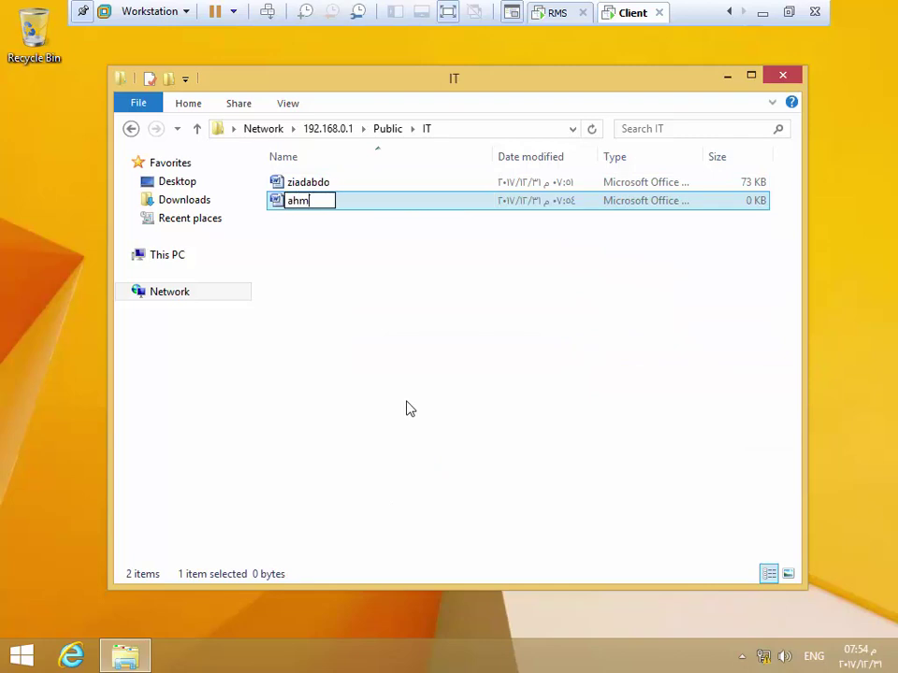
key("Return")
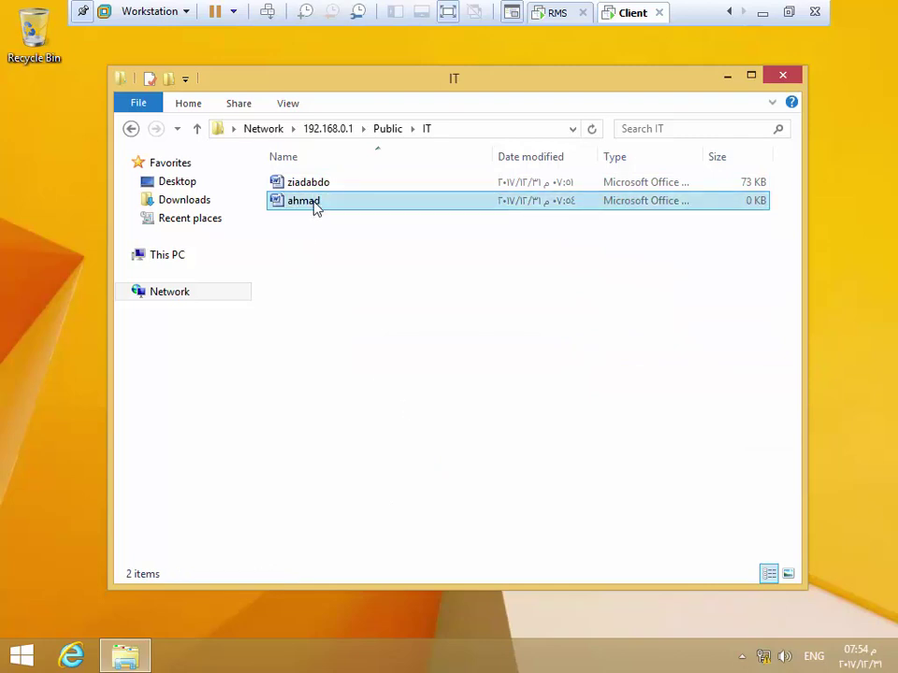
double_click(315, 201)
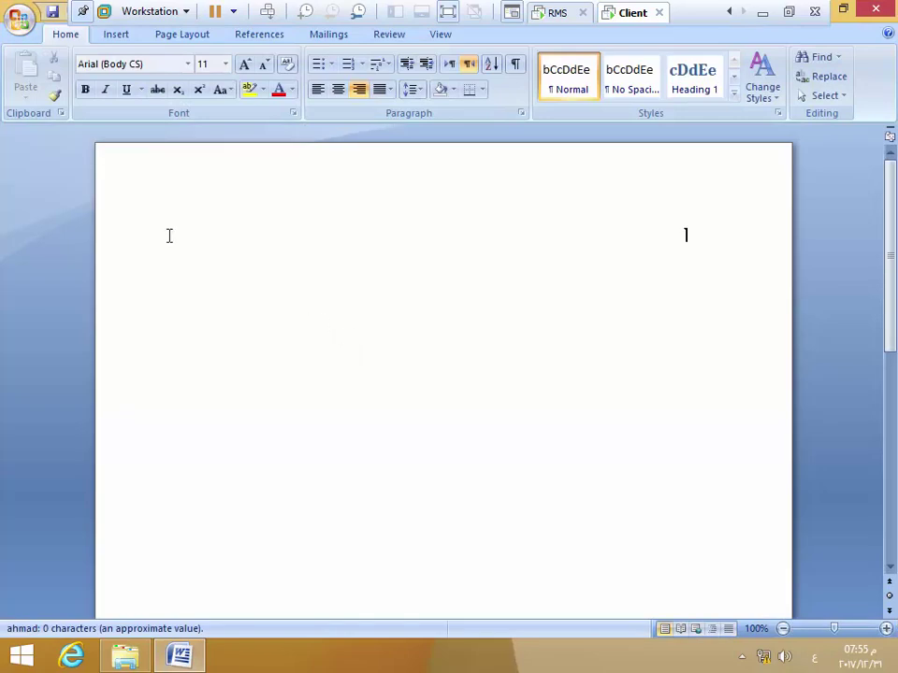
Switch the new document to Restricted Access and accept the certificate warning to connect
left_click(17, 24)
mouse_move(62, 257)
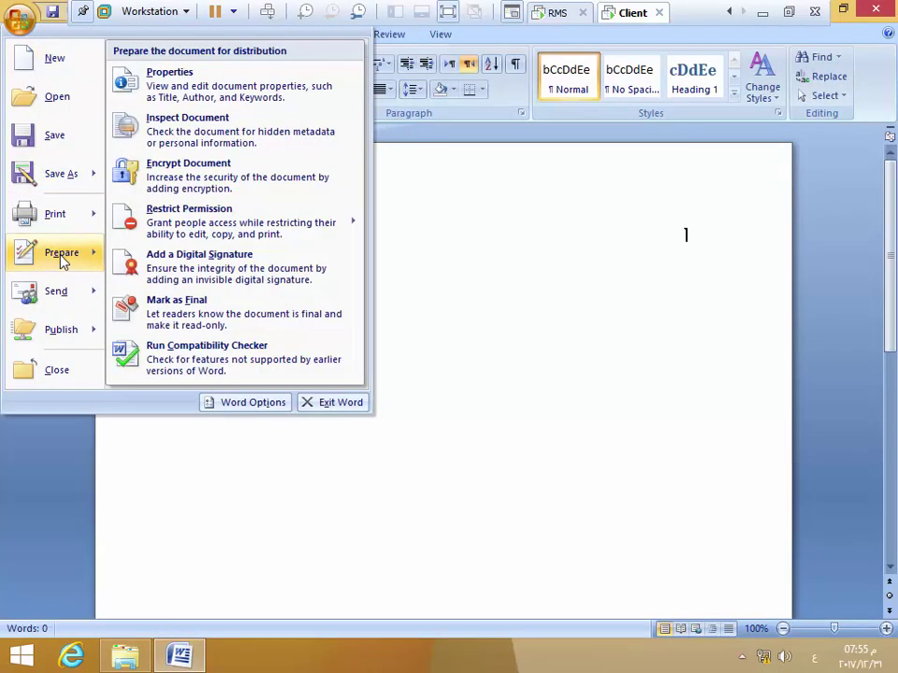
mouse_move(184, 225)
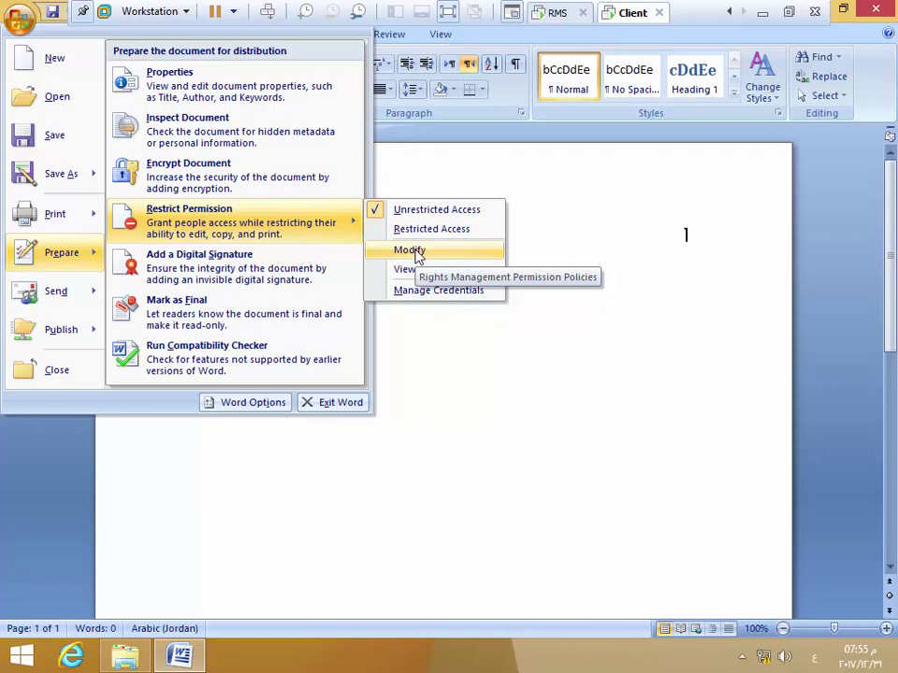
left_click(427, 232)
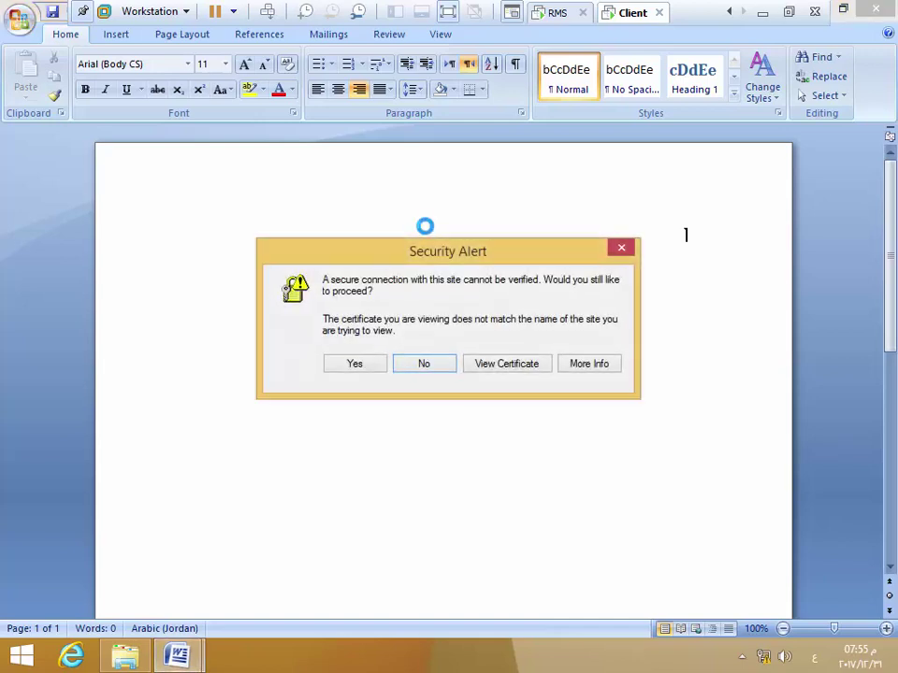
left_click(359, 363)
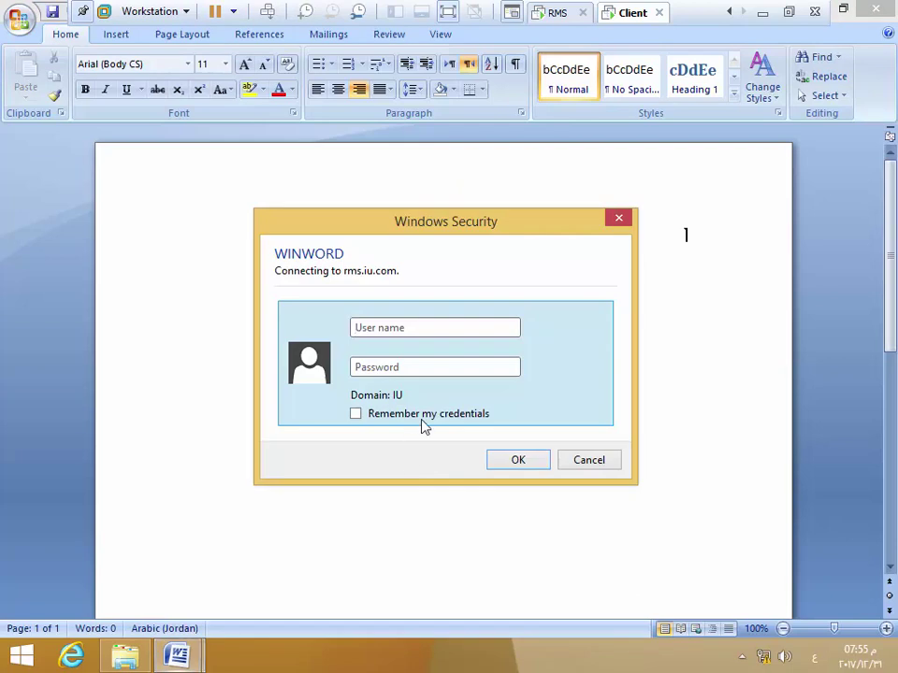
Sign in to rms.iu.com with the user's account name and password
type("شزشمه")
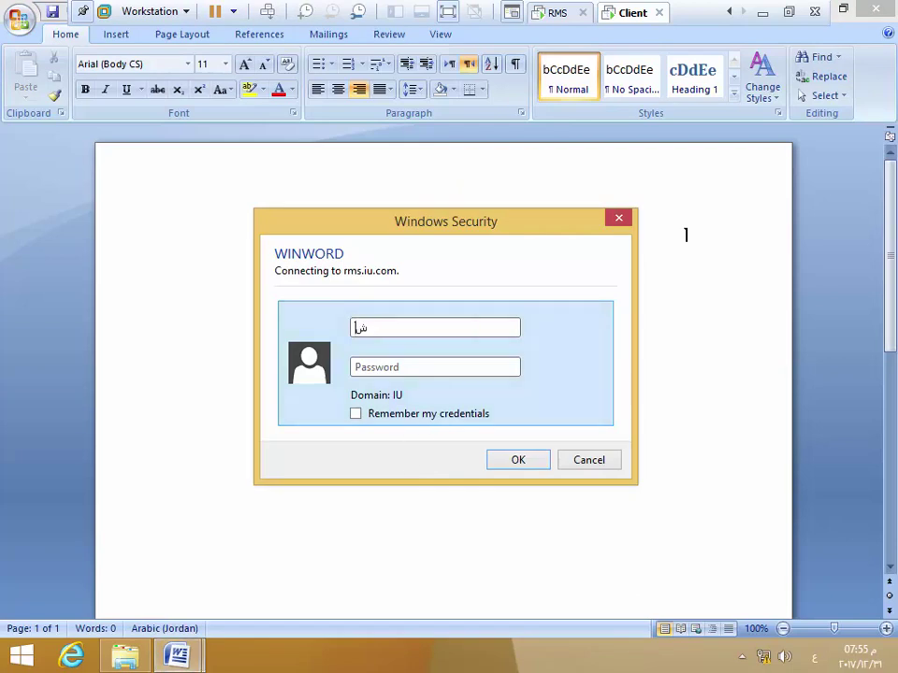
key("BackSpace")
key("BackSpace")
key("BackSpace")
key("BackSpace")
key("BackSpace")
key("alt+shift")
key("Tab")
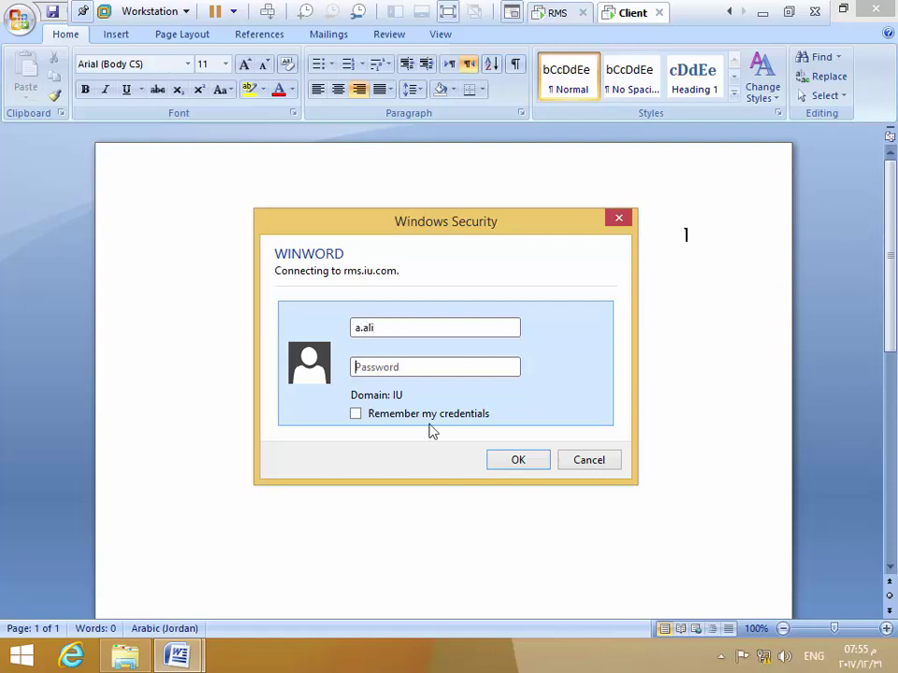
type("********")
key("Return")
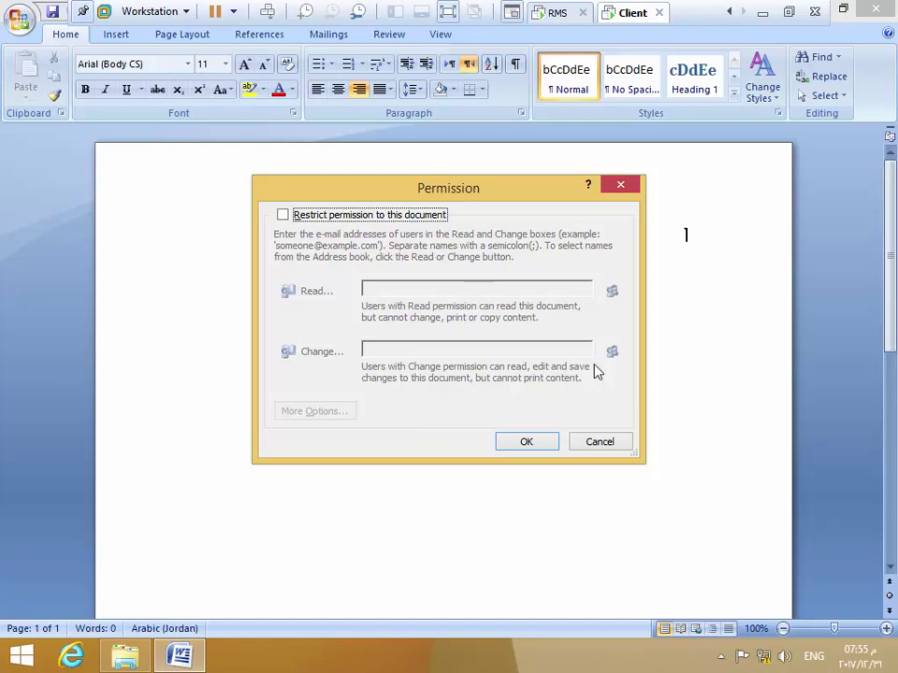
Turn on permission restriction and toggle Read access for Everyone
left_click(282, 215)
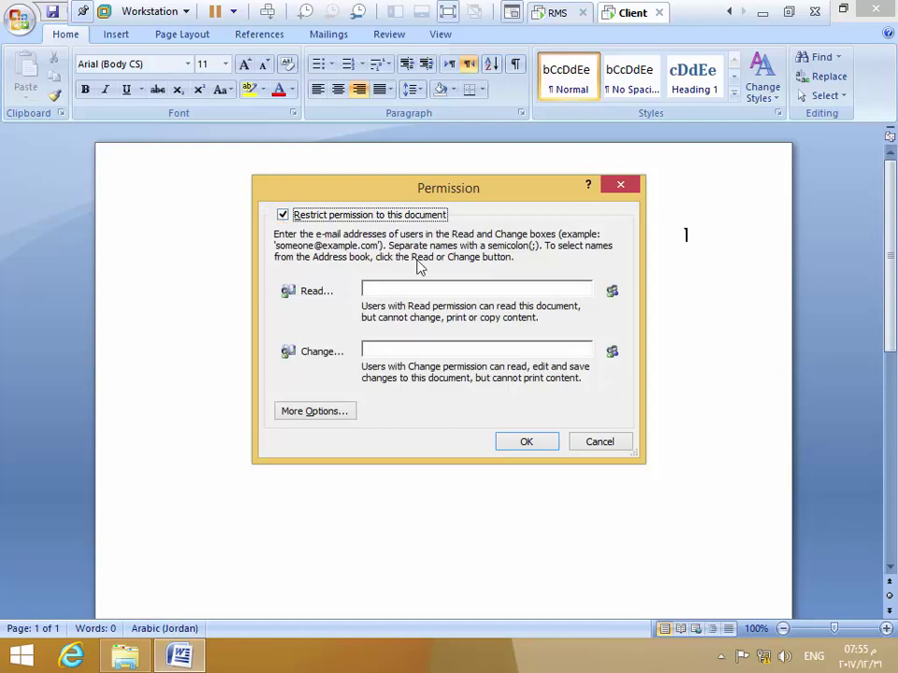
left_click(613, 293)
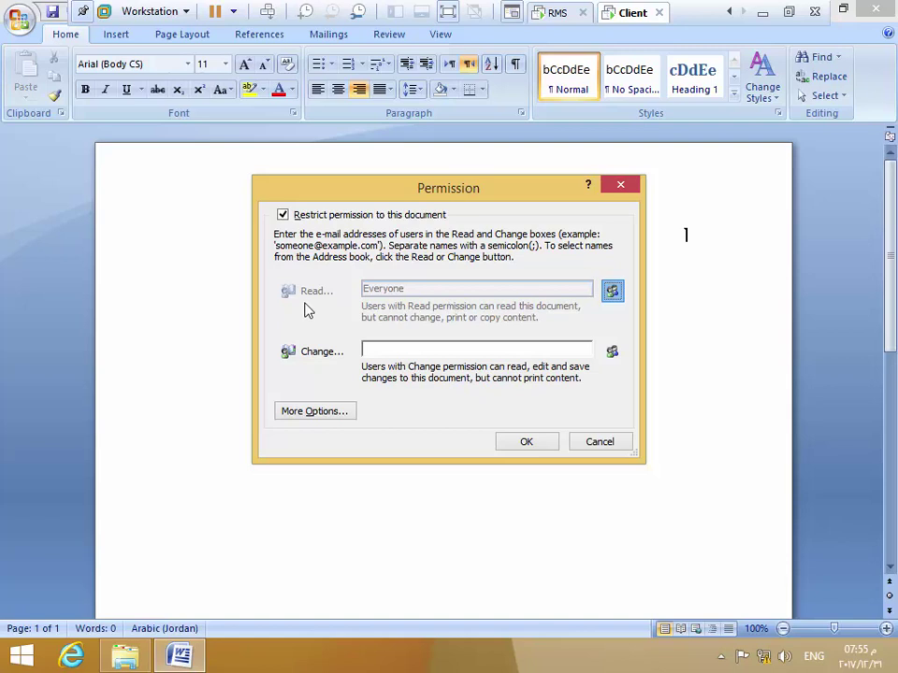
left_click(613, 293)
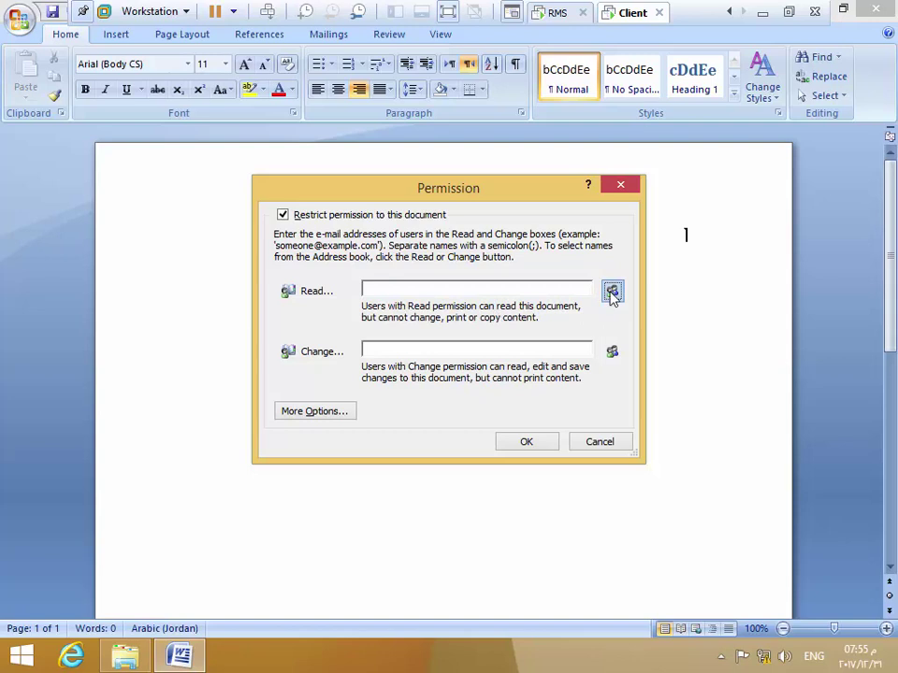
left_click(613, 291)
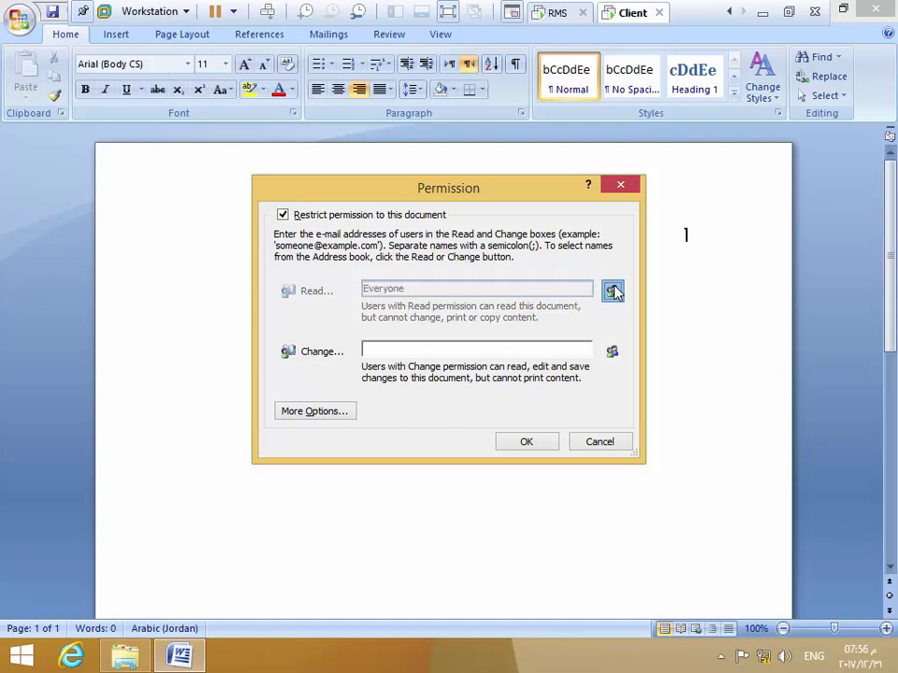
Add the colleague to Change access, then delete that address again
left_click(315, 360)
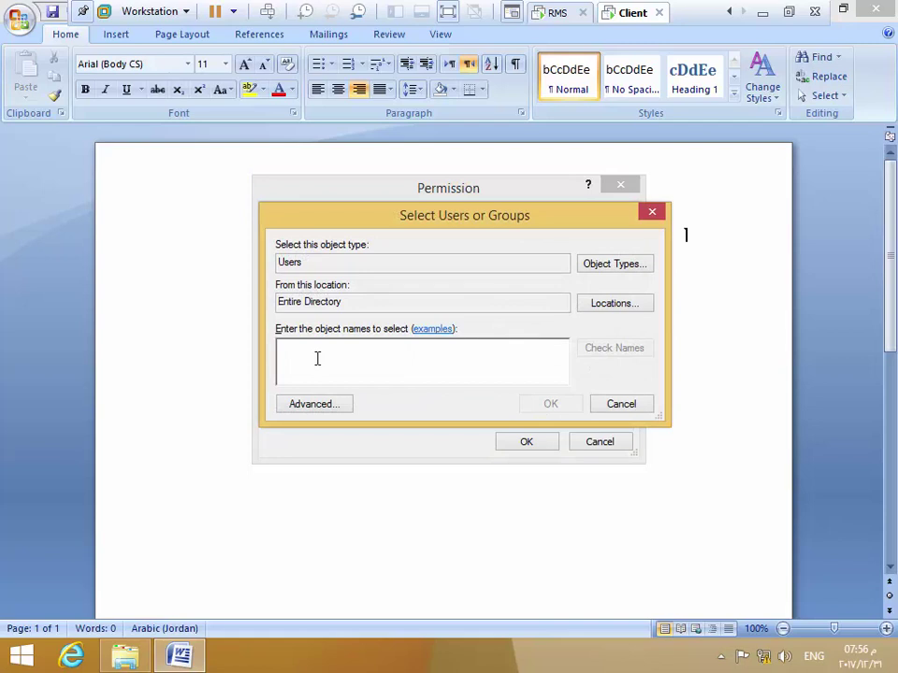
type("zi")
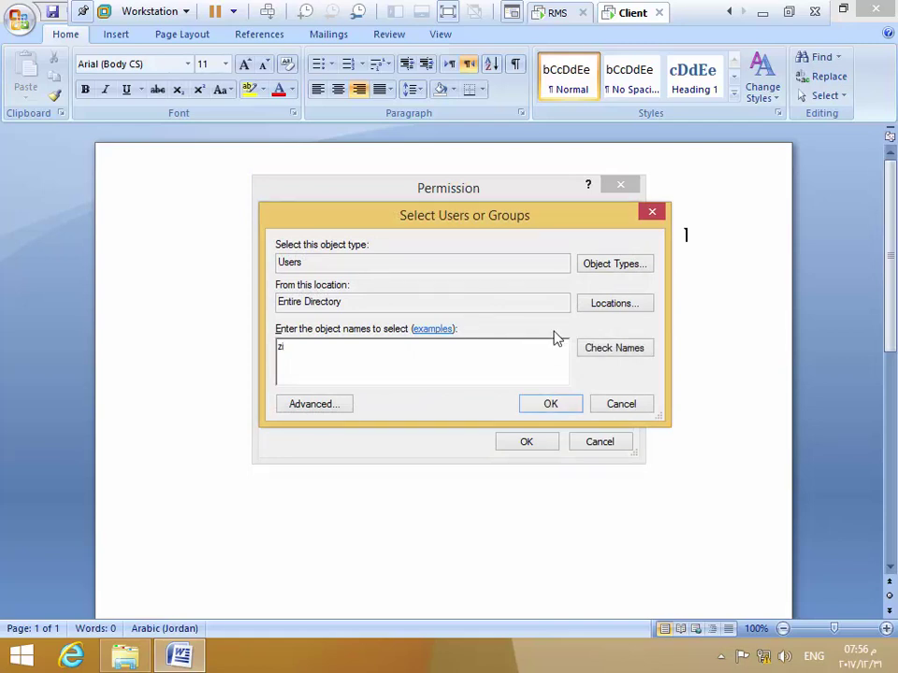
left_click(601, 351)
left_click(572, 405)
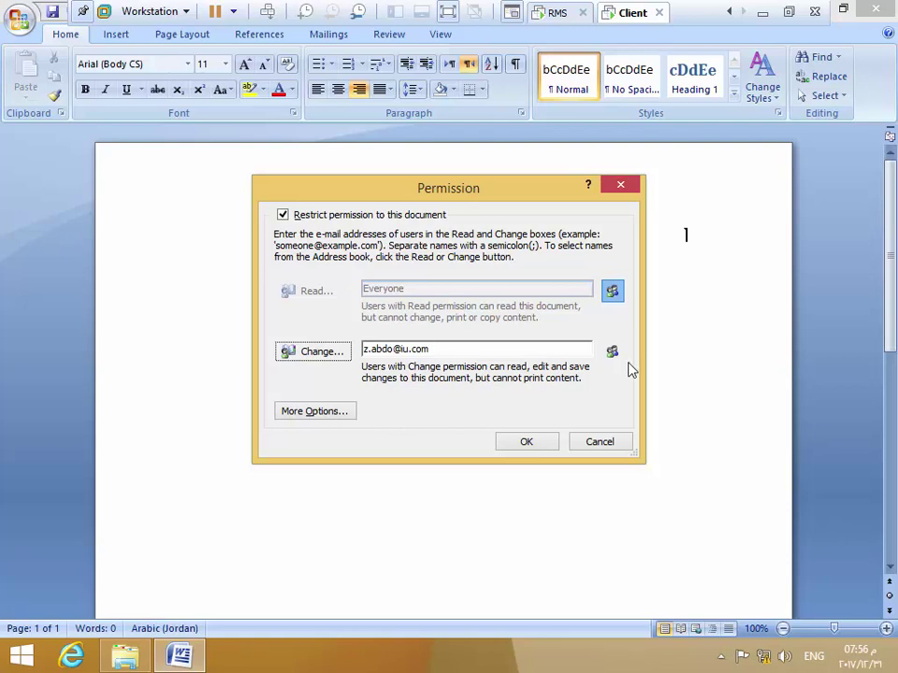
left_click_drag(460, 352, 333, 361)
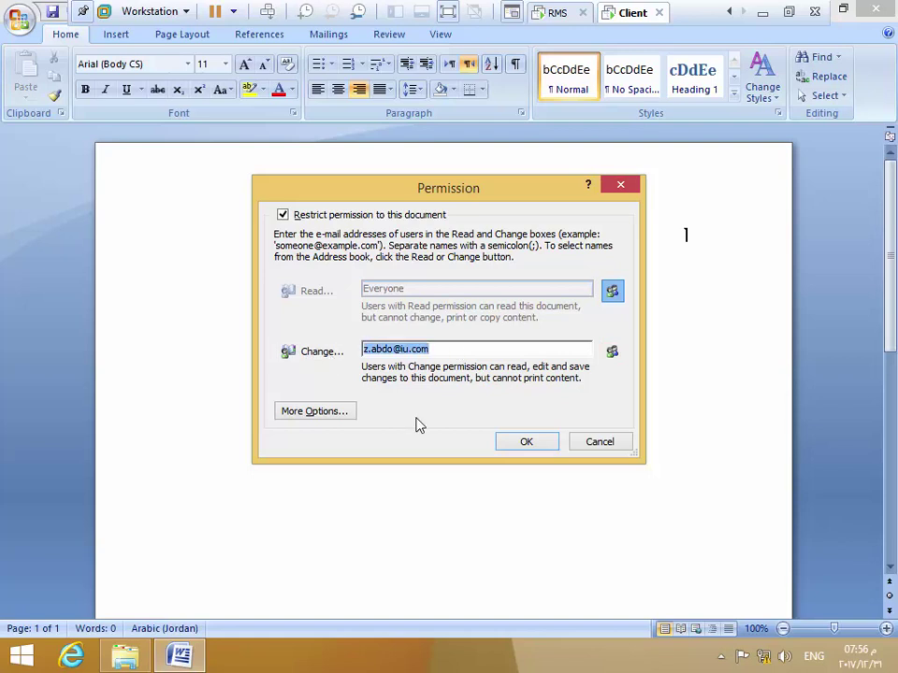
key("Delete")
Replace Everyone with the colleague as the Read-access user and expand More Options
left_click(611, 291)
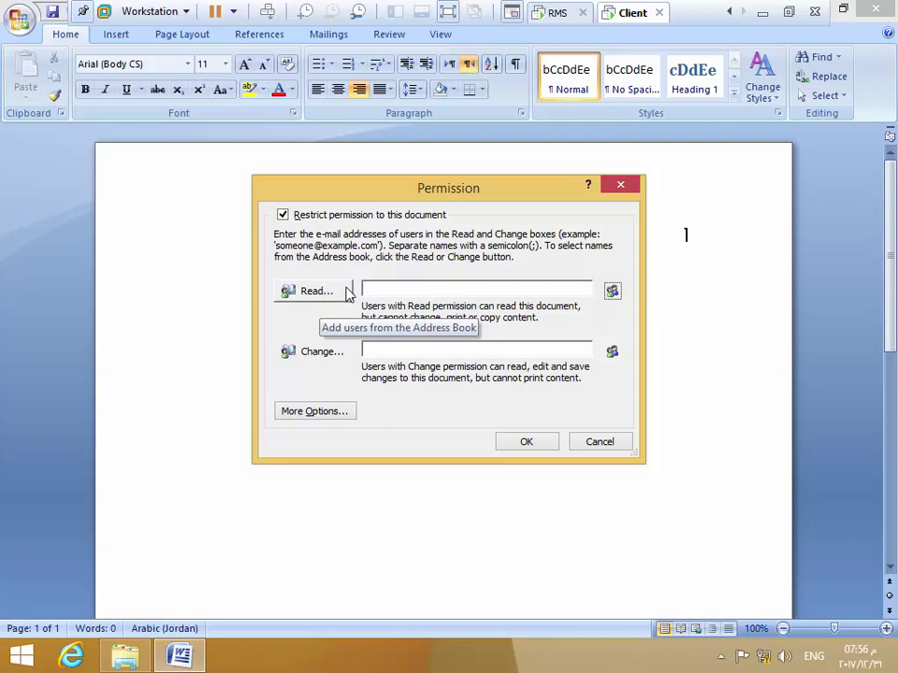
left_click(327, 358)
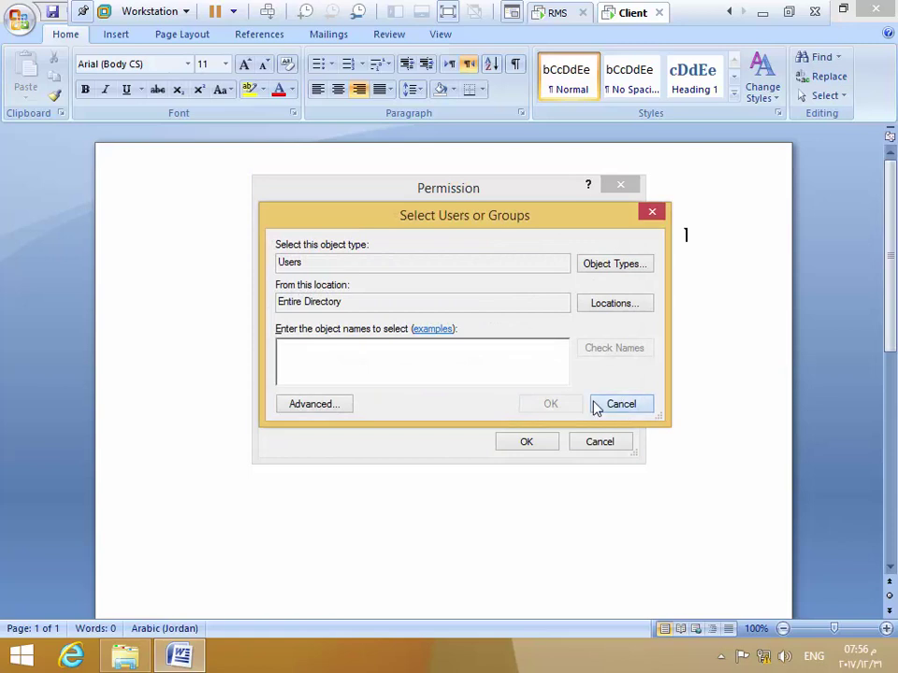
left_click(618, 404)
left_click(323, 297)
type("z")
left_click(598, 347)
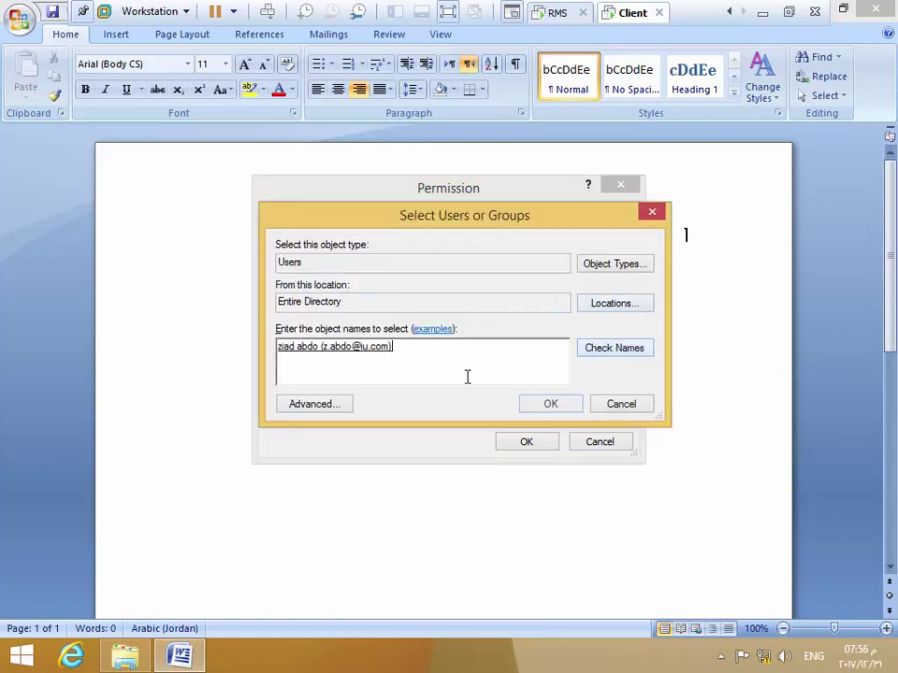
key("Return")
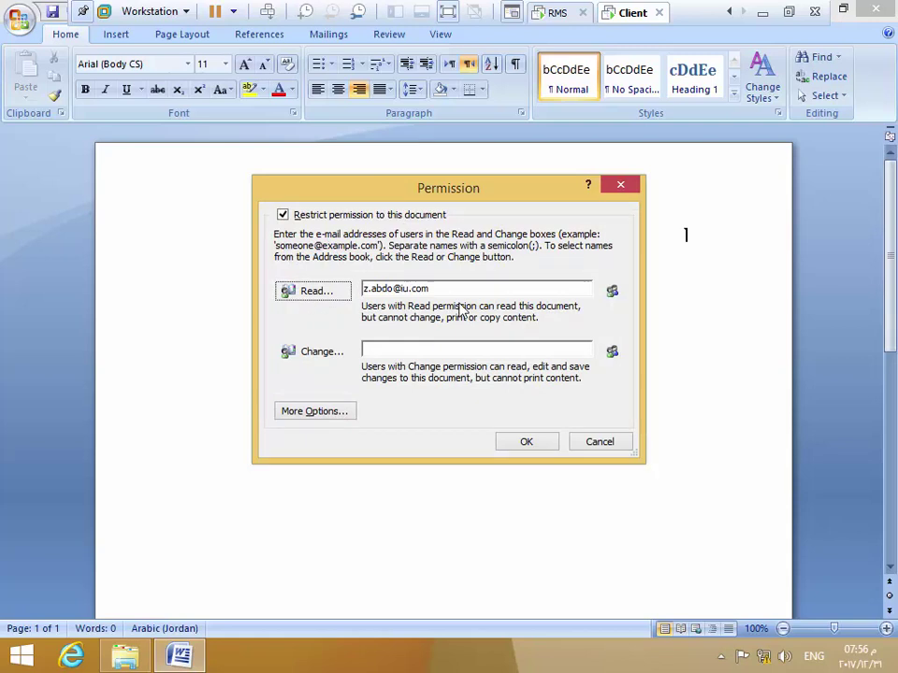
left_click(316, 412)
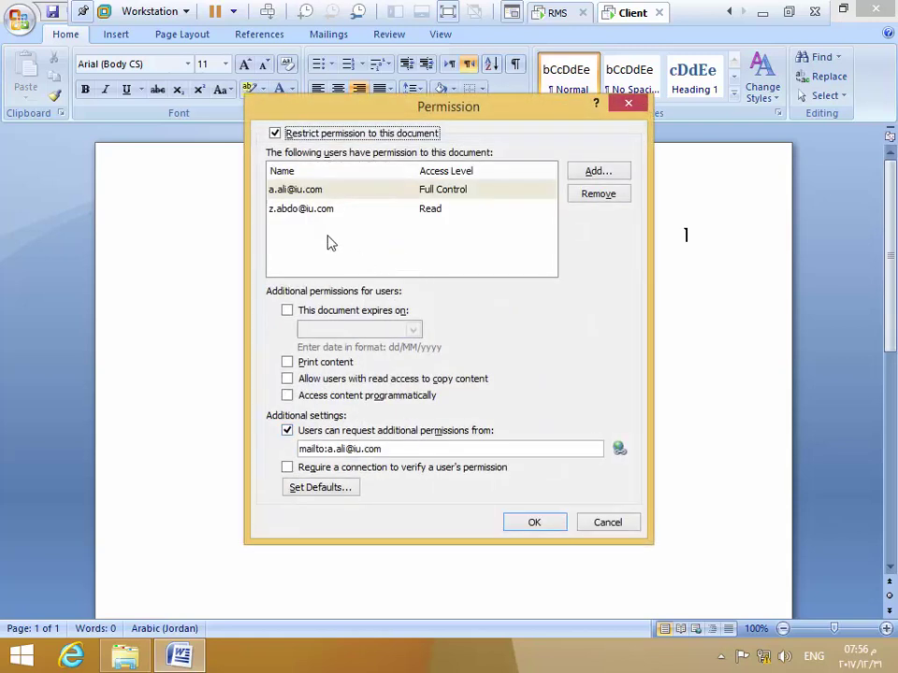
Keep the colleague's access level at Read in the permission list
left_click(305, 208)
left_click(458, 213)
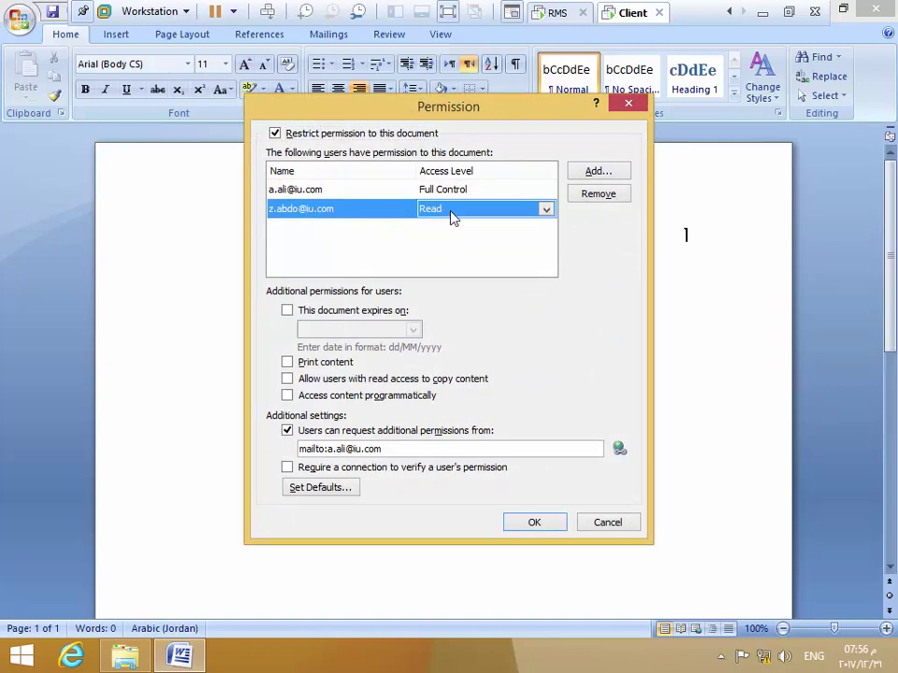
left_click(546, 209)
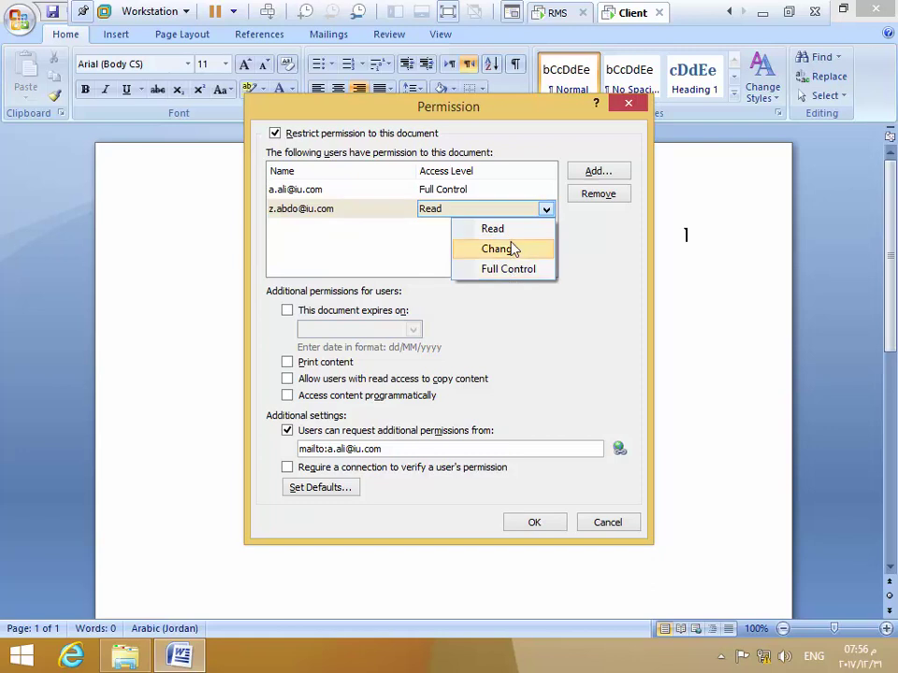
left_click(551, 292)
left_click(433, 211)
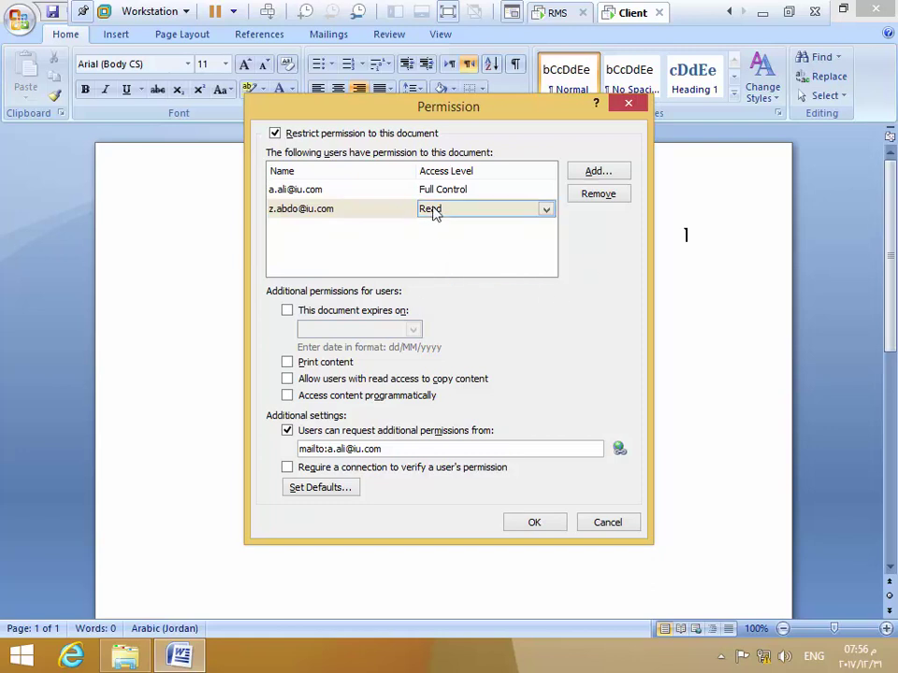
Leave the Print content option off and apply the permission settings
left_click(287, 362)
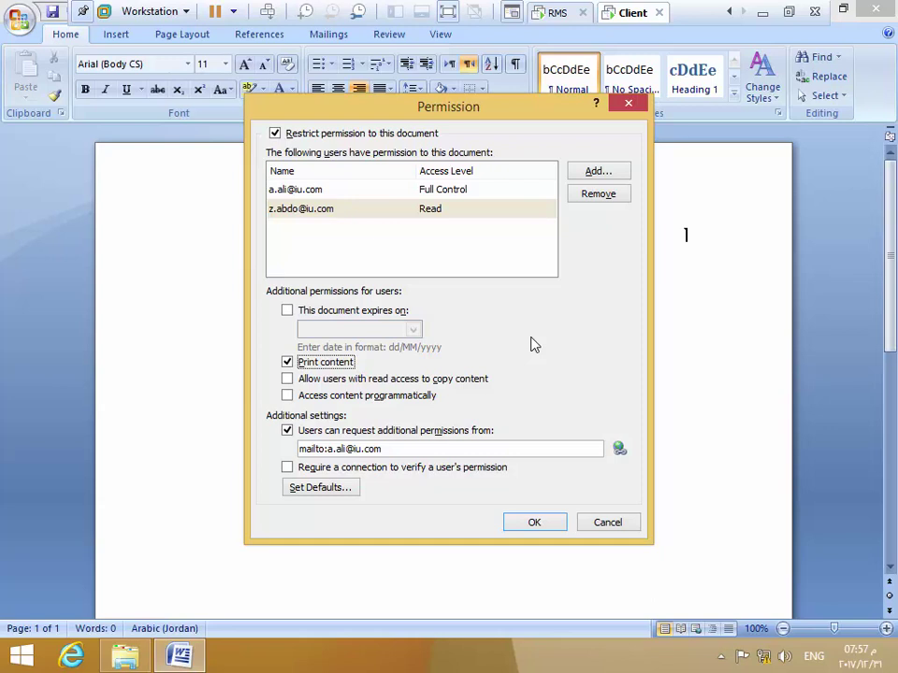
left_click(343, 364)
left_click(521, 524)
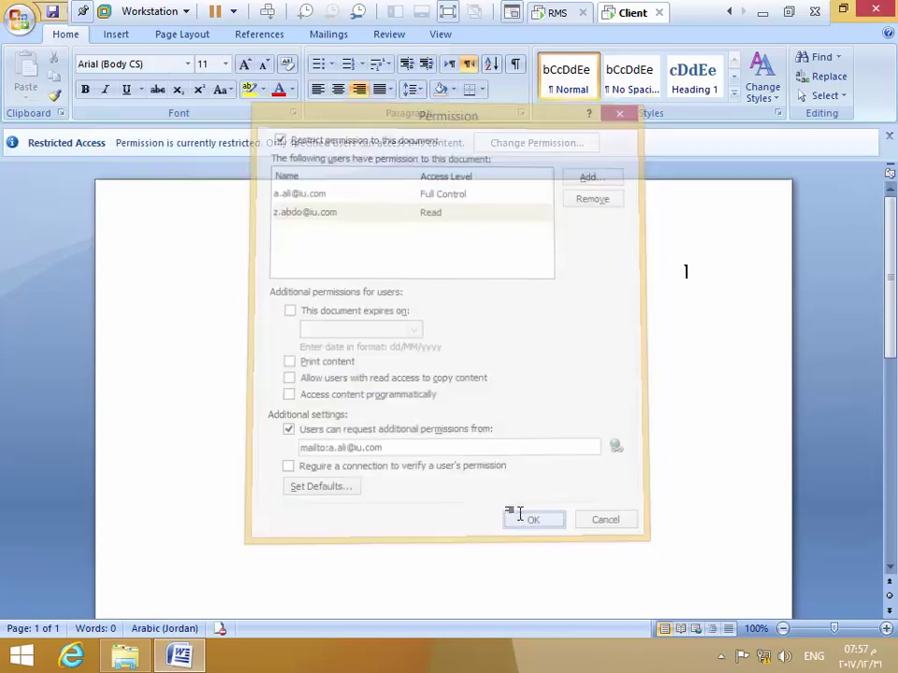
Type 'dgfgggggg' into the document, then reopen and cancel the permission settings unchanged
type("dgf")
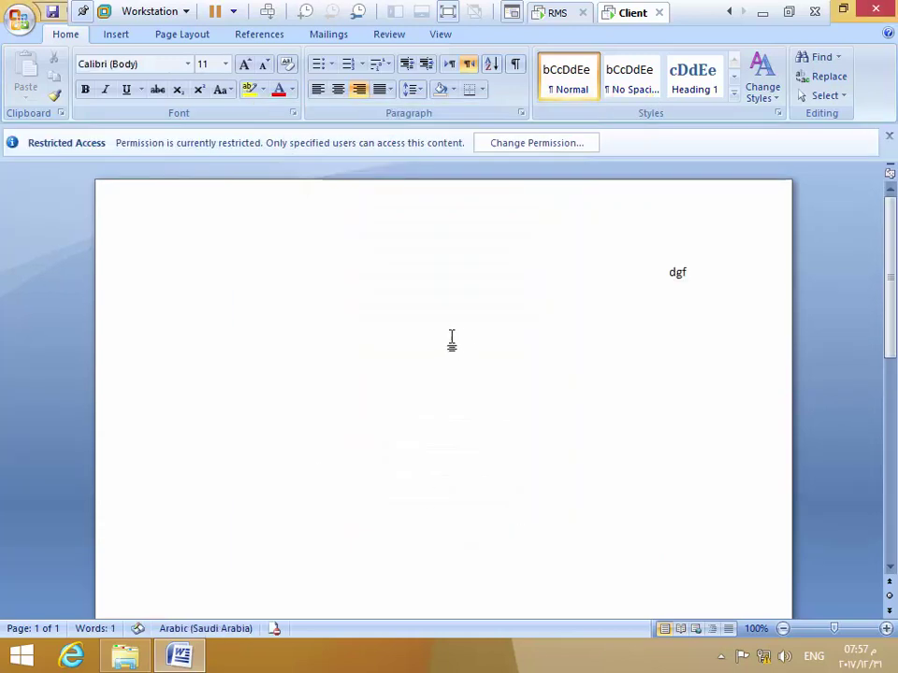
type("gggggg")
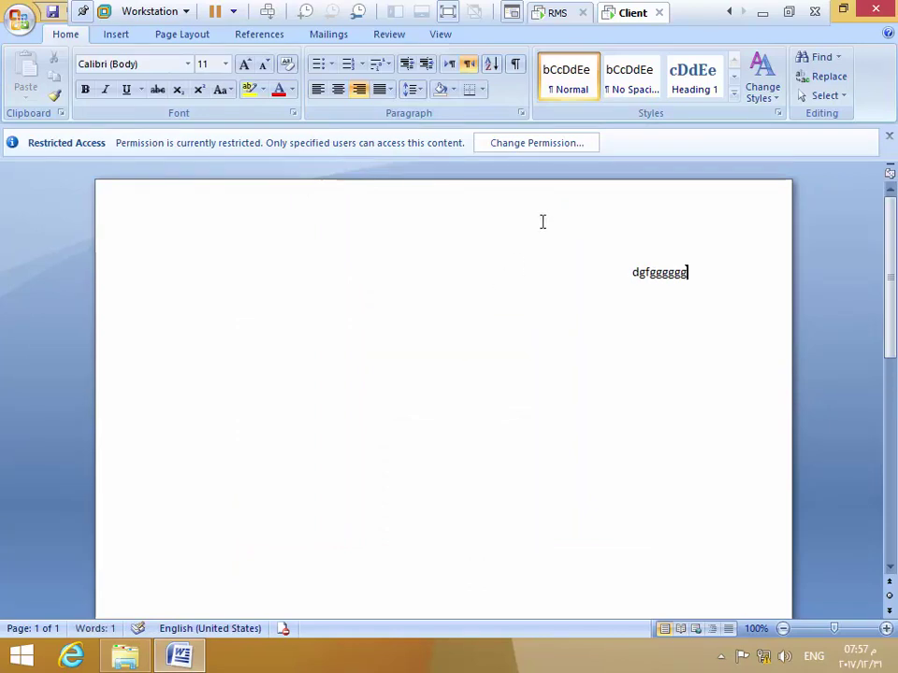
left_click(554, 147)
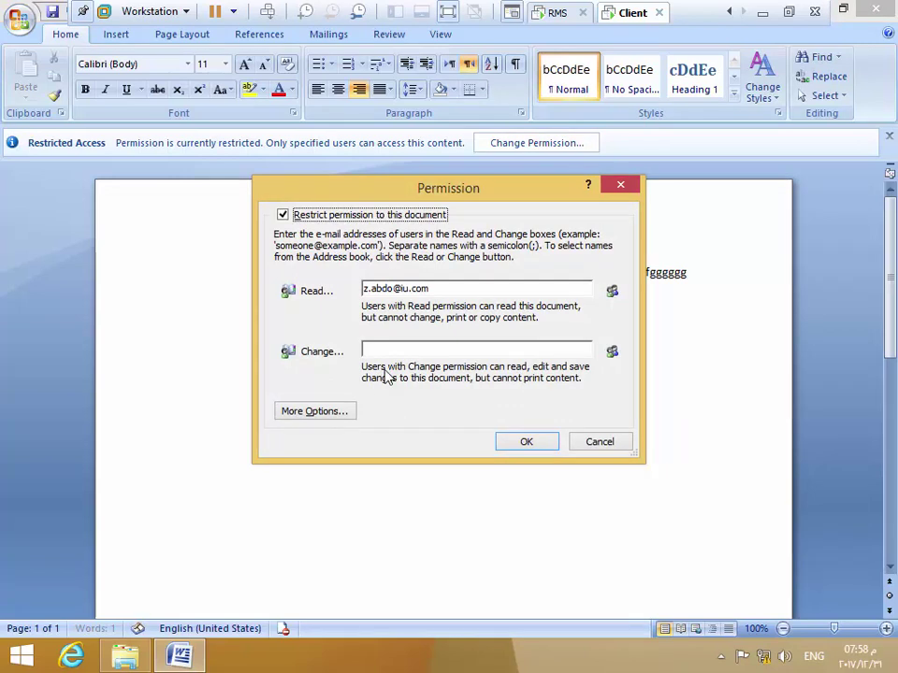
left_click(601, 444)
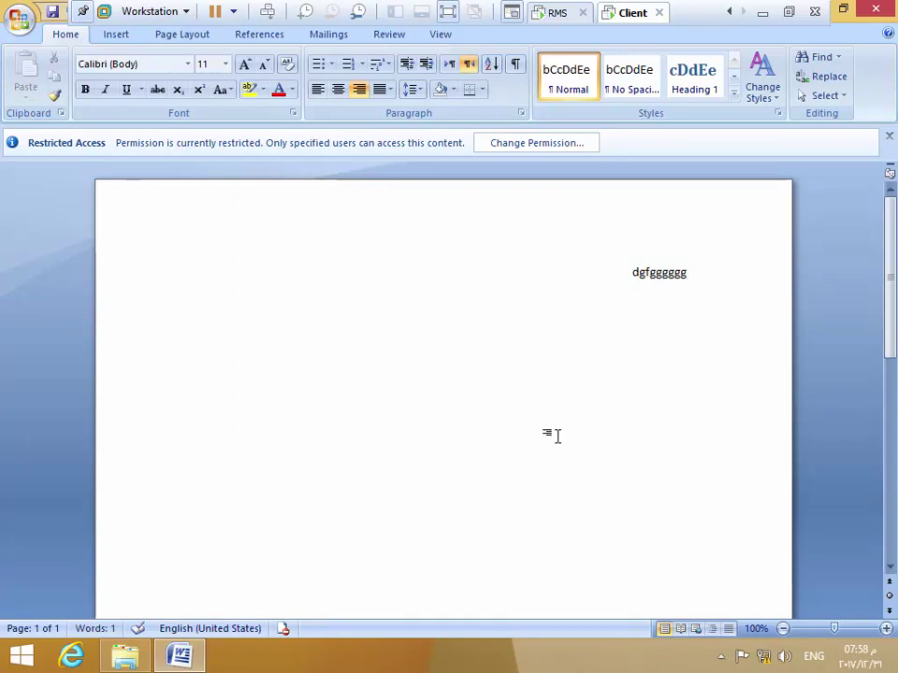
key("alt+shift")
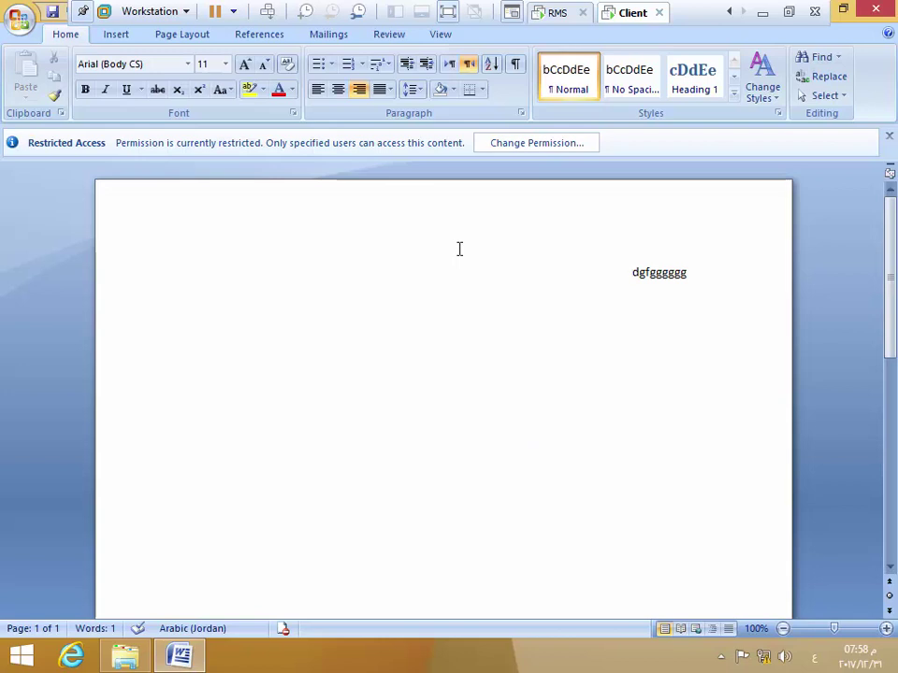
left_click(19, 18)
mouse_move(58, 255)
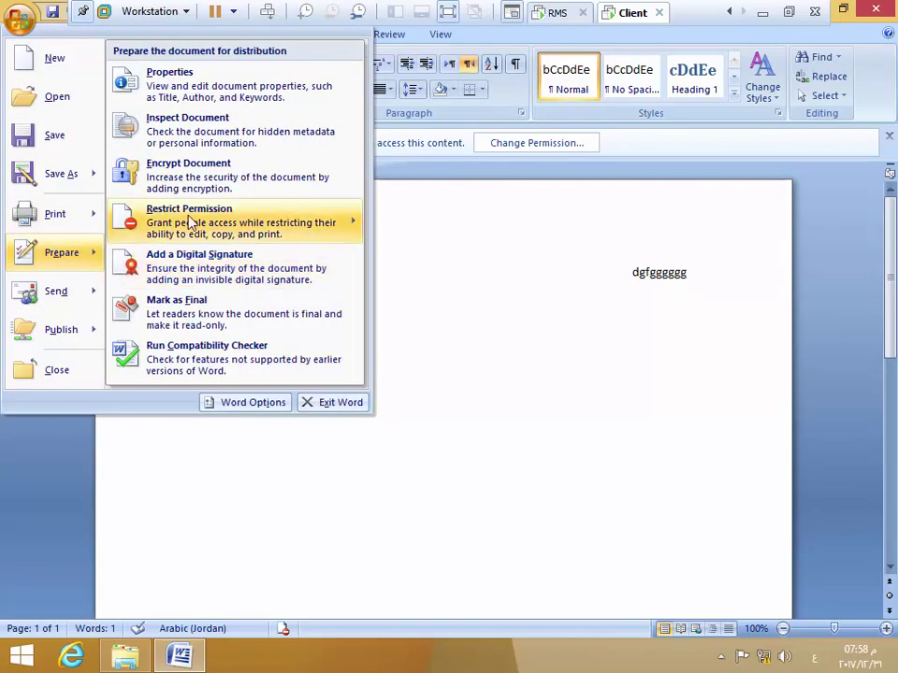
mouse_move(187, 234)
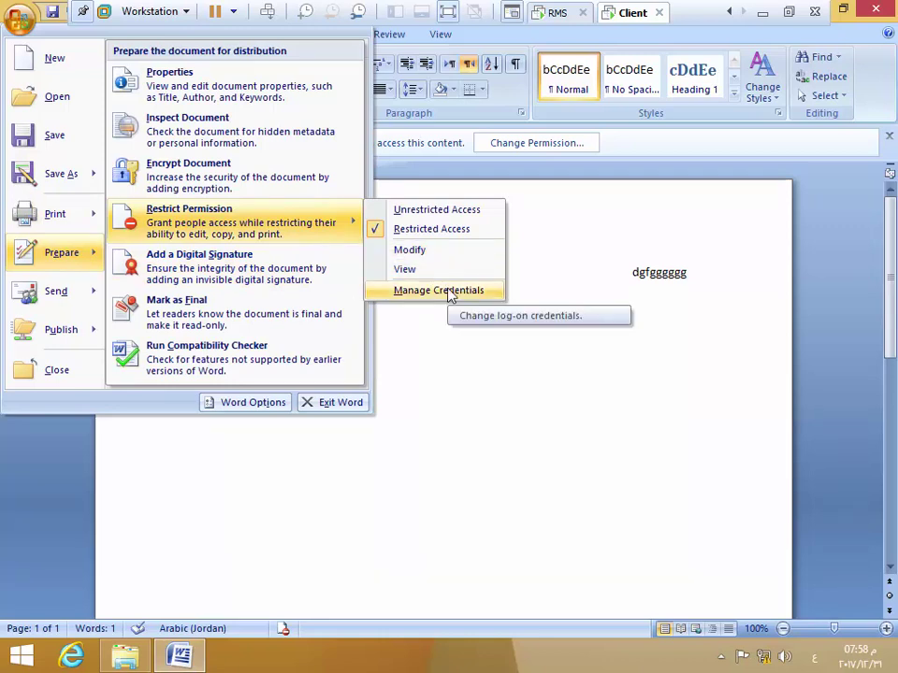
left_click(521, 445)
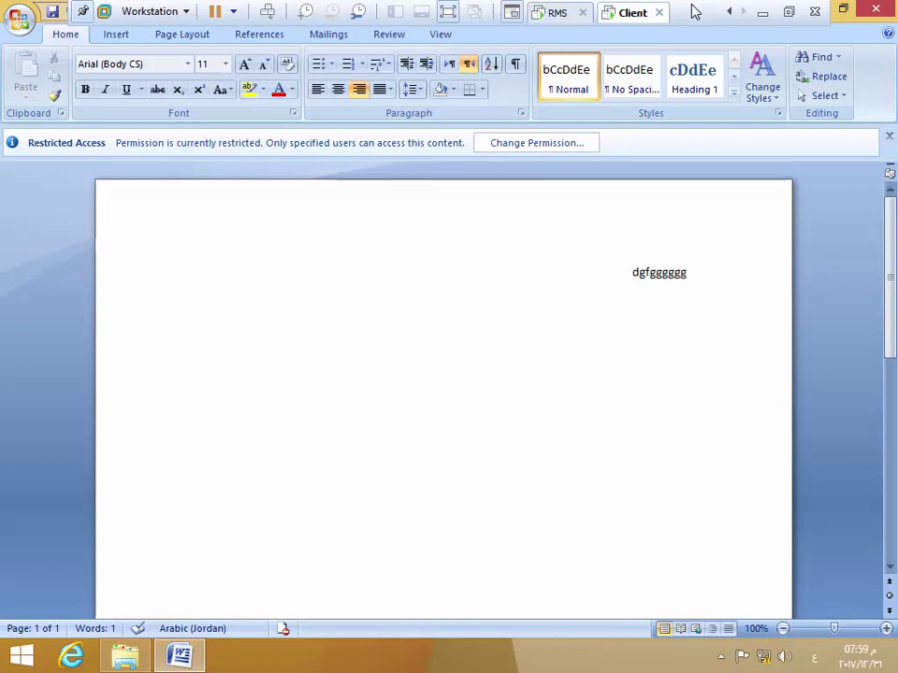
Close Word without saving, close the IT folder, and minimize the virtual machine
left_click(871, 8)
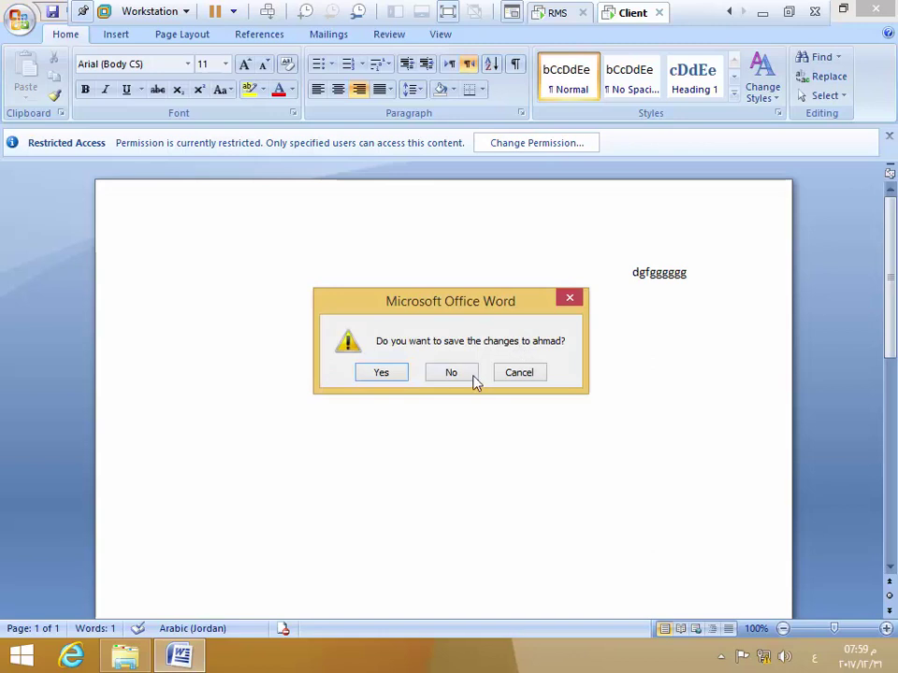
left_click(469, 375)
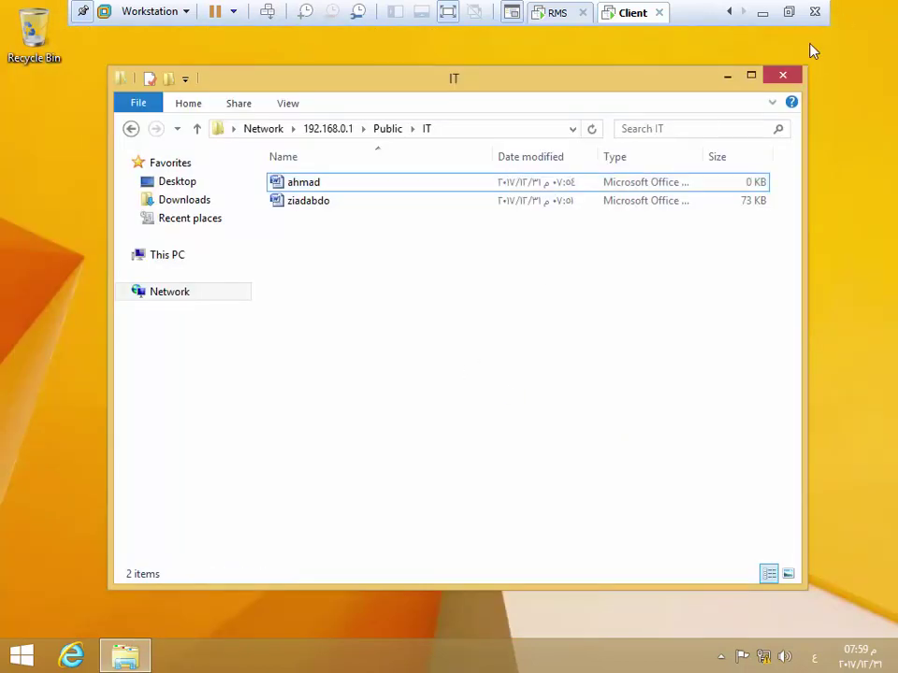
left_click(781, 77)
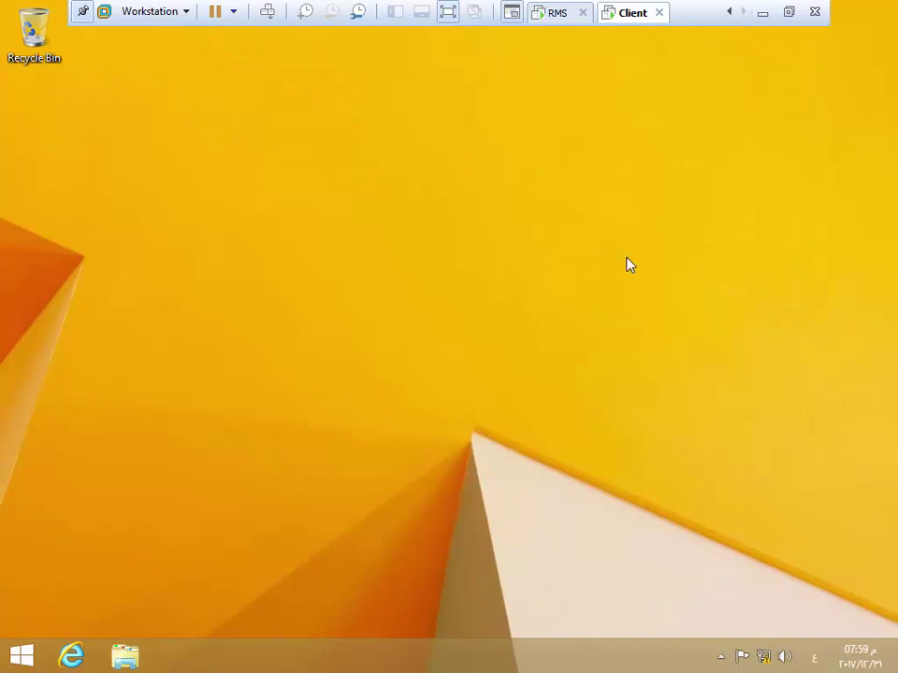
left_click(765, 13)
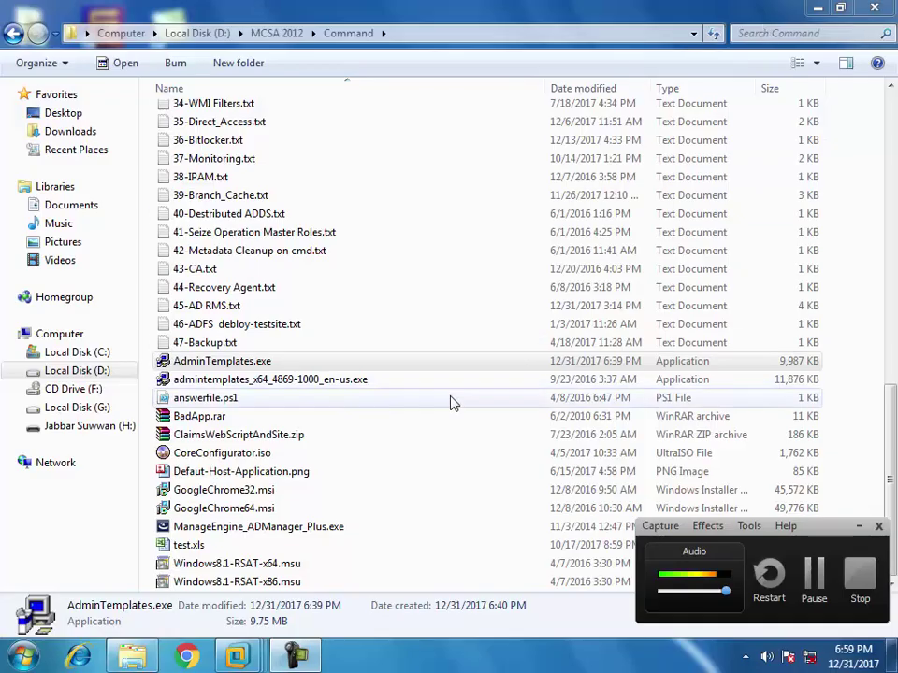